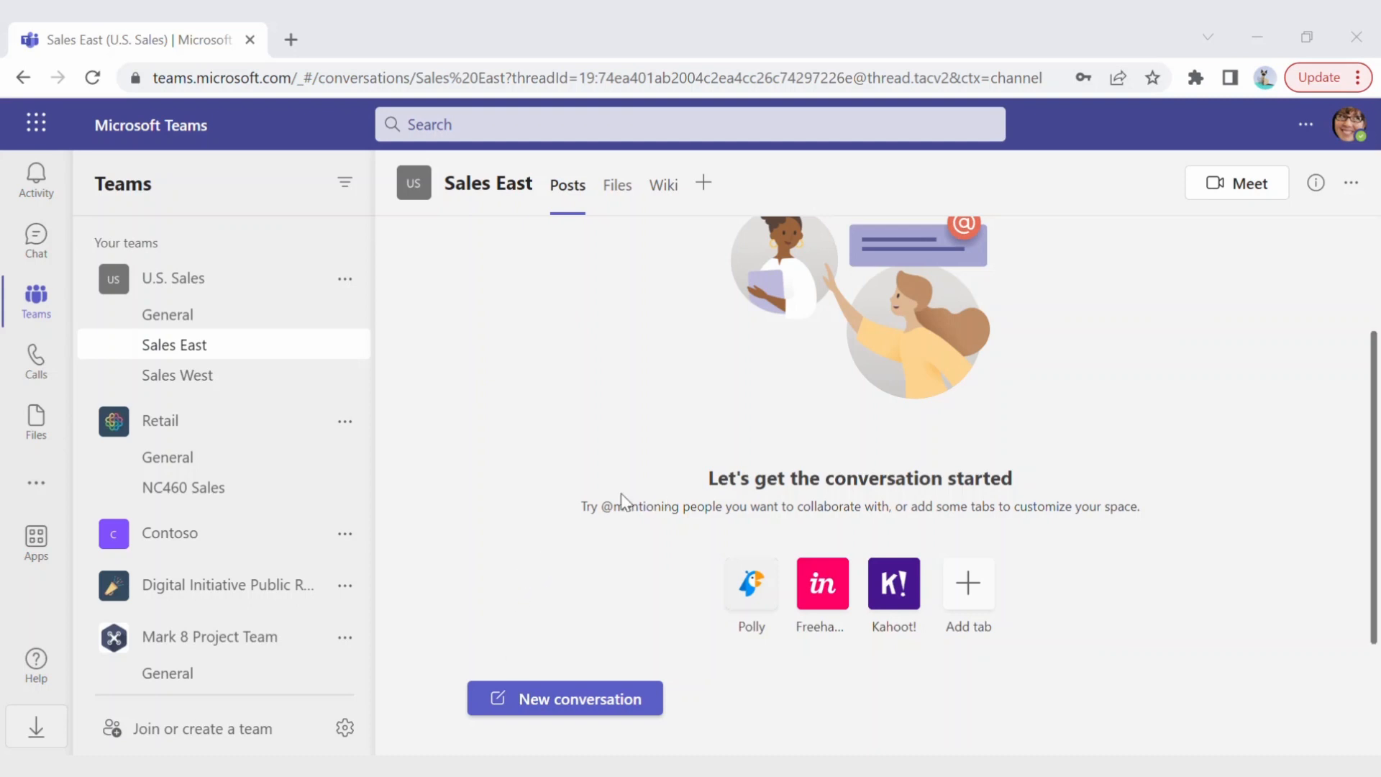
Step: Start a new conversation in Sales East and attach AgreementLMTemplate.pdf from the channel's Collab folder using the Adobe Acrobat app
{"action": "left_click", "coordinate": [520, 705]}
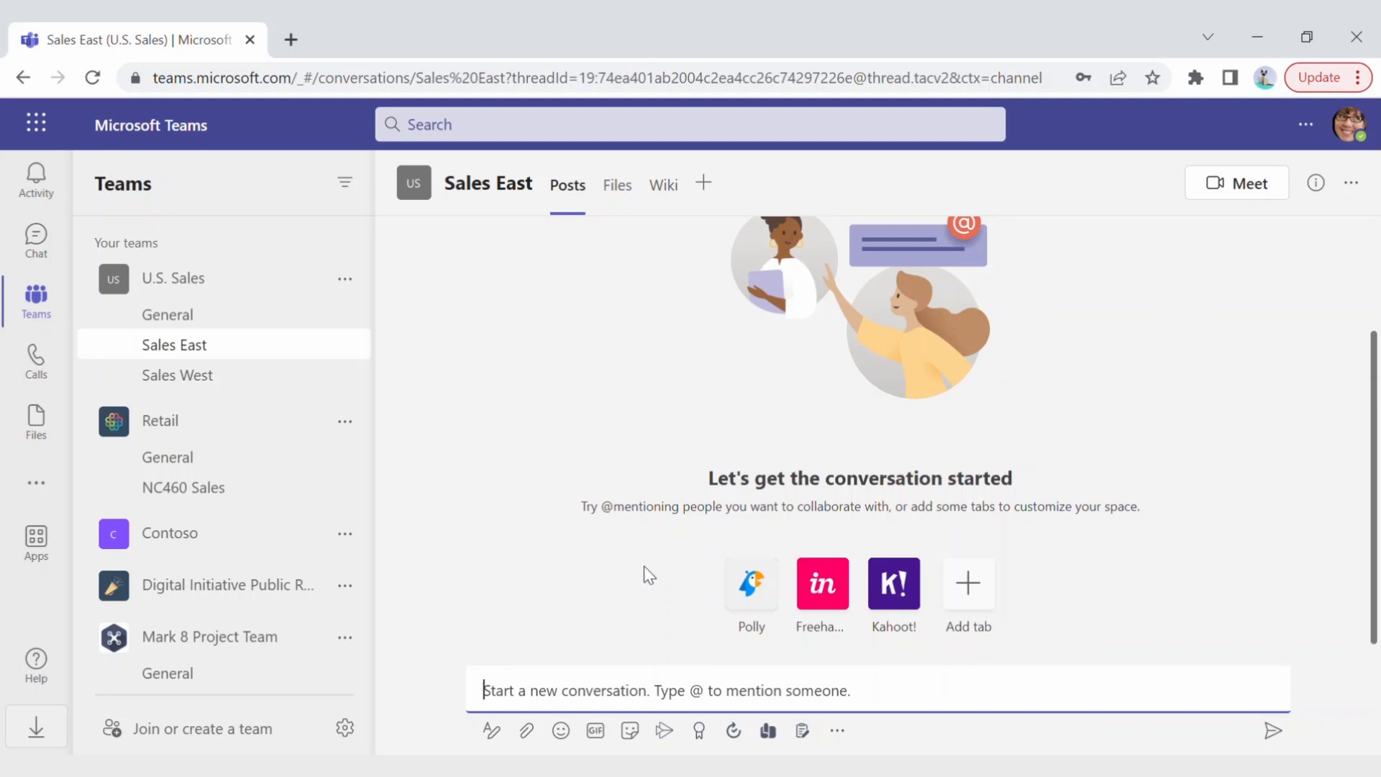
{"action": "left_click", "coordinate": [837, 732]}
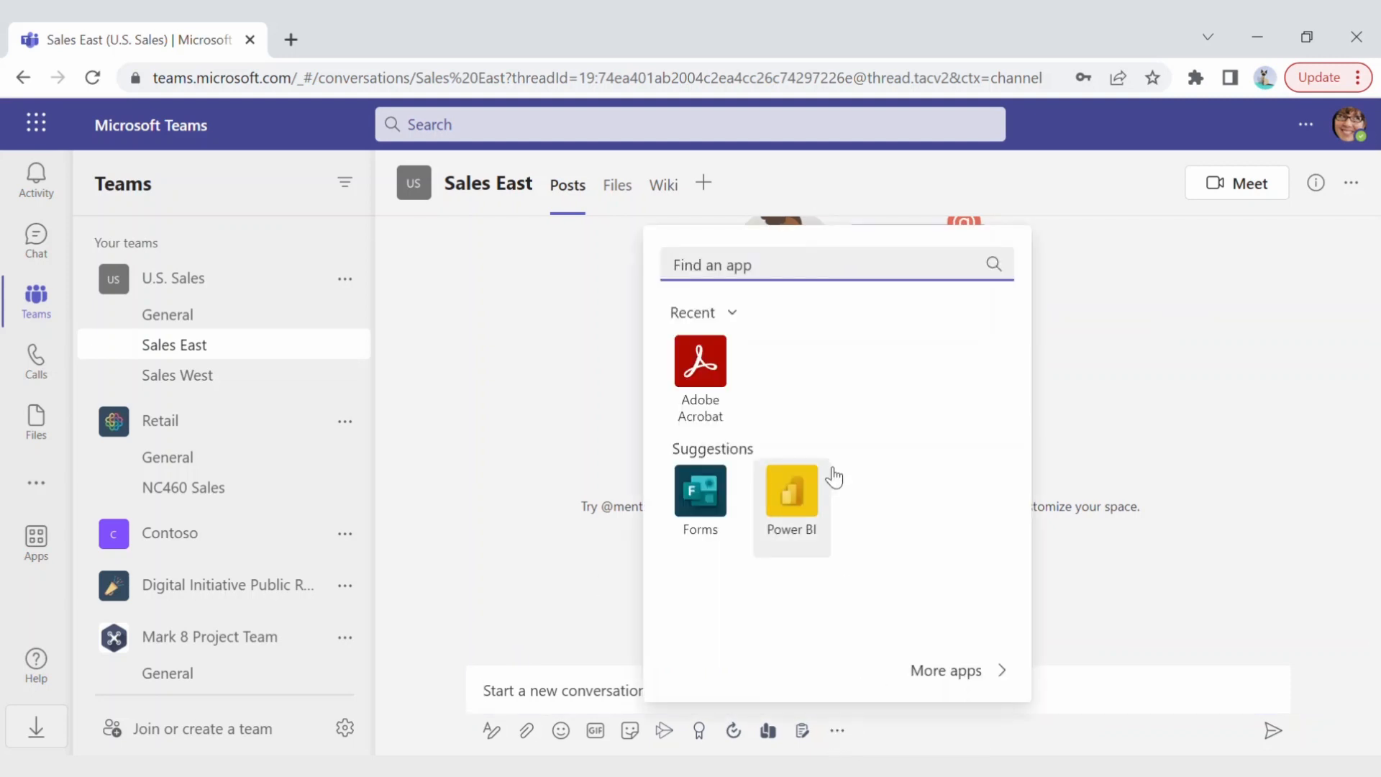
{"action": "left_click", "coordinate": [710, 371]}
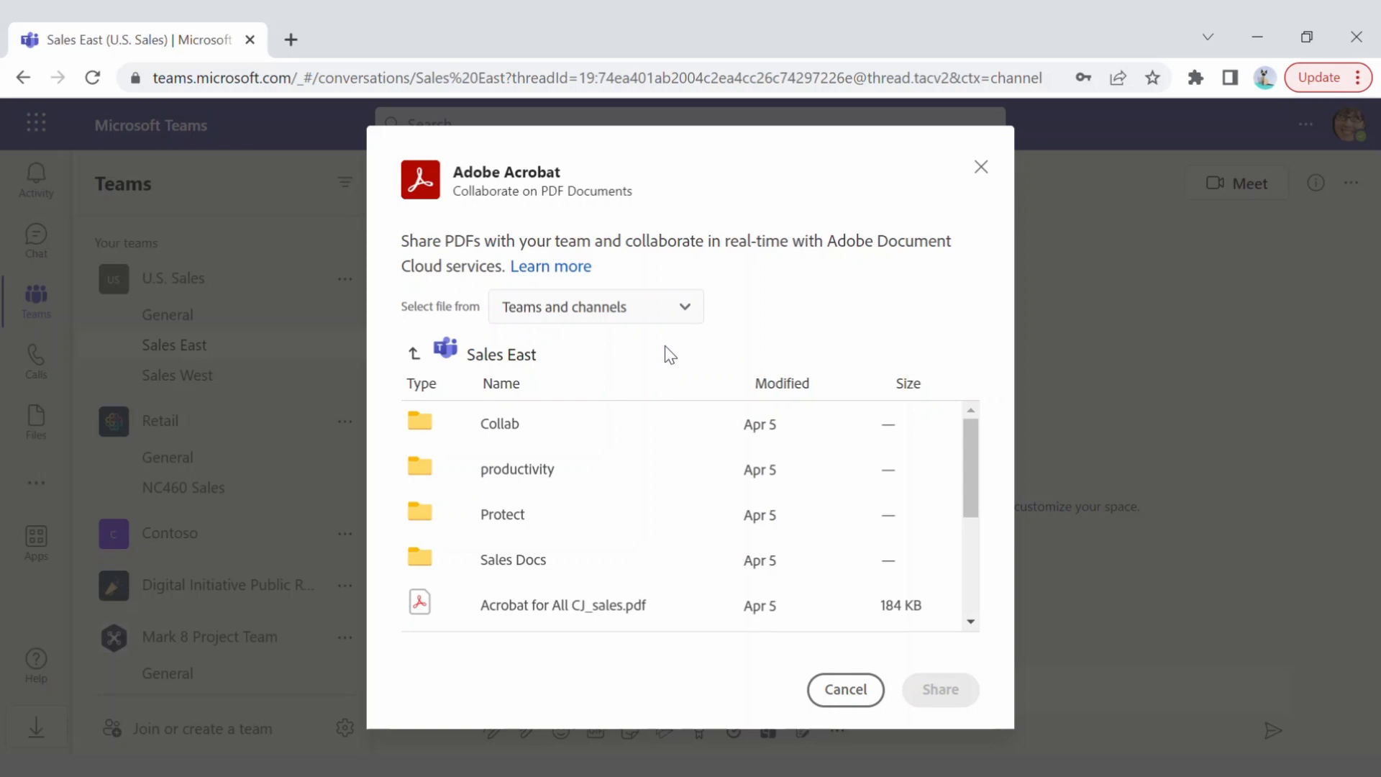
{"action": "left_click", "coordinate": [656, 315]}
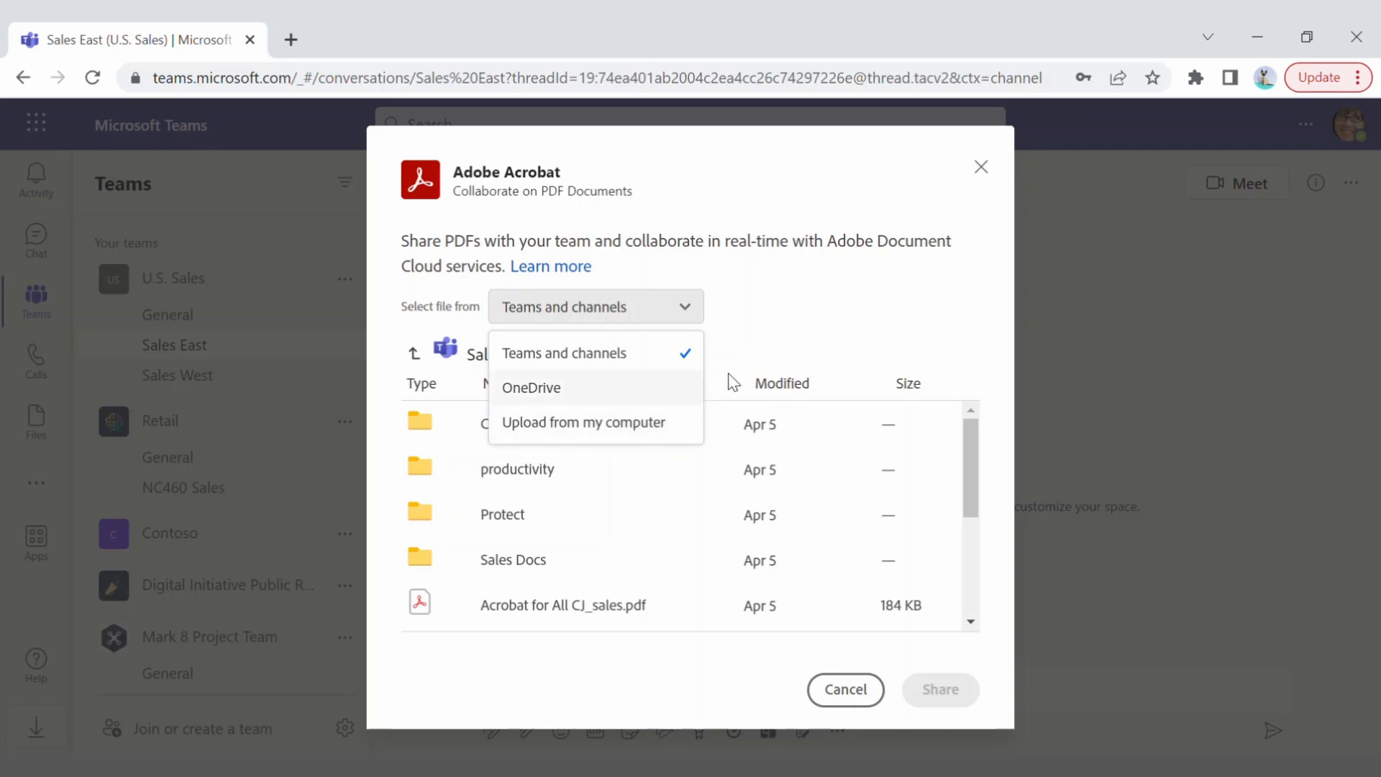
{"action": "left_click", "coordinate": [751, 349]}
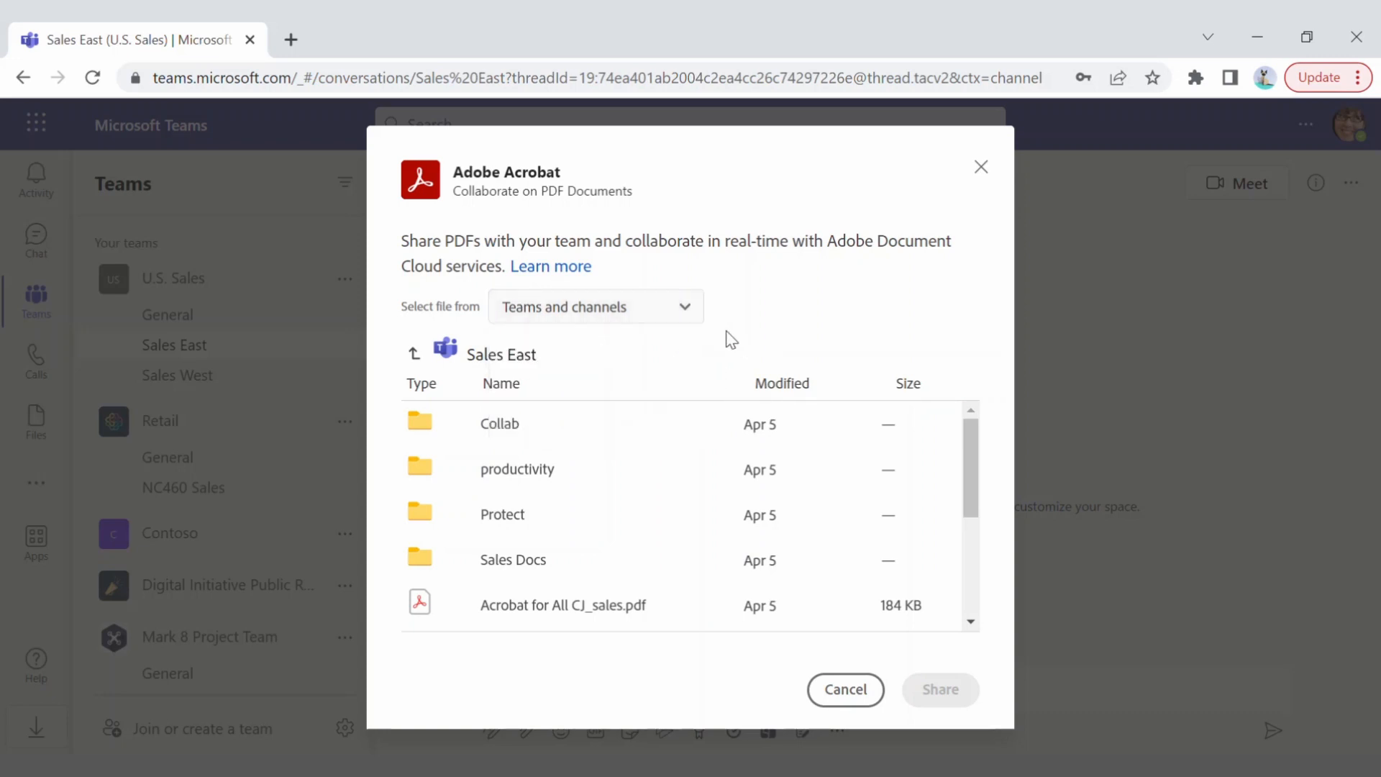
{"action": "left_click", "coordinate": [506, 431]}
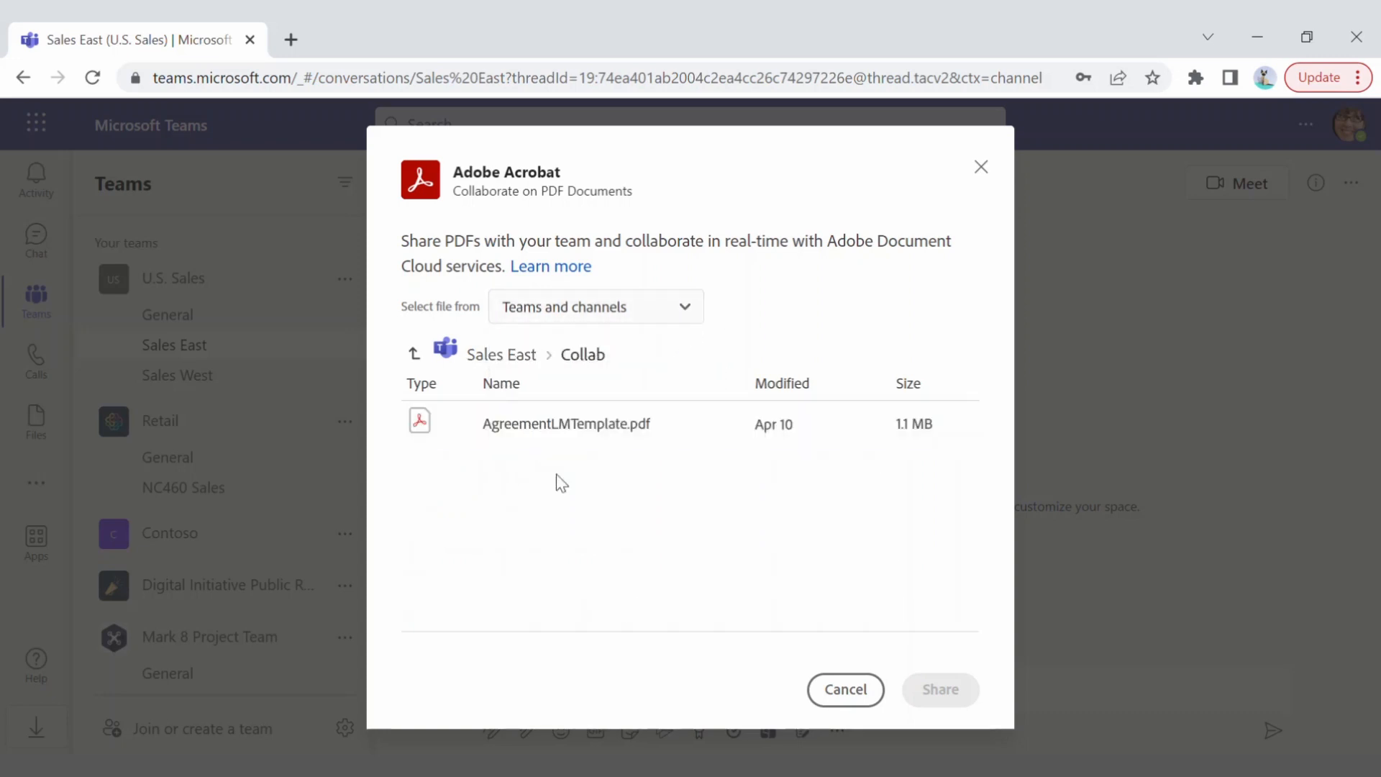
{"action": "left_click", "coordinate": [579, 439]}
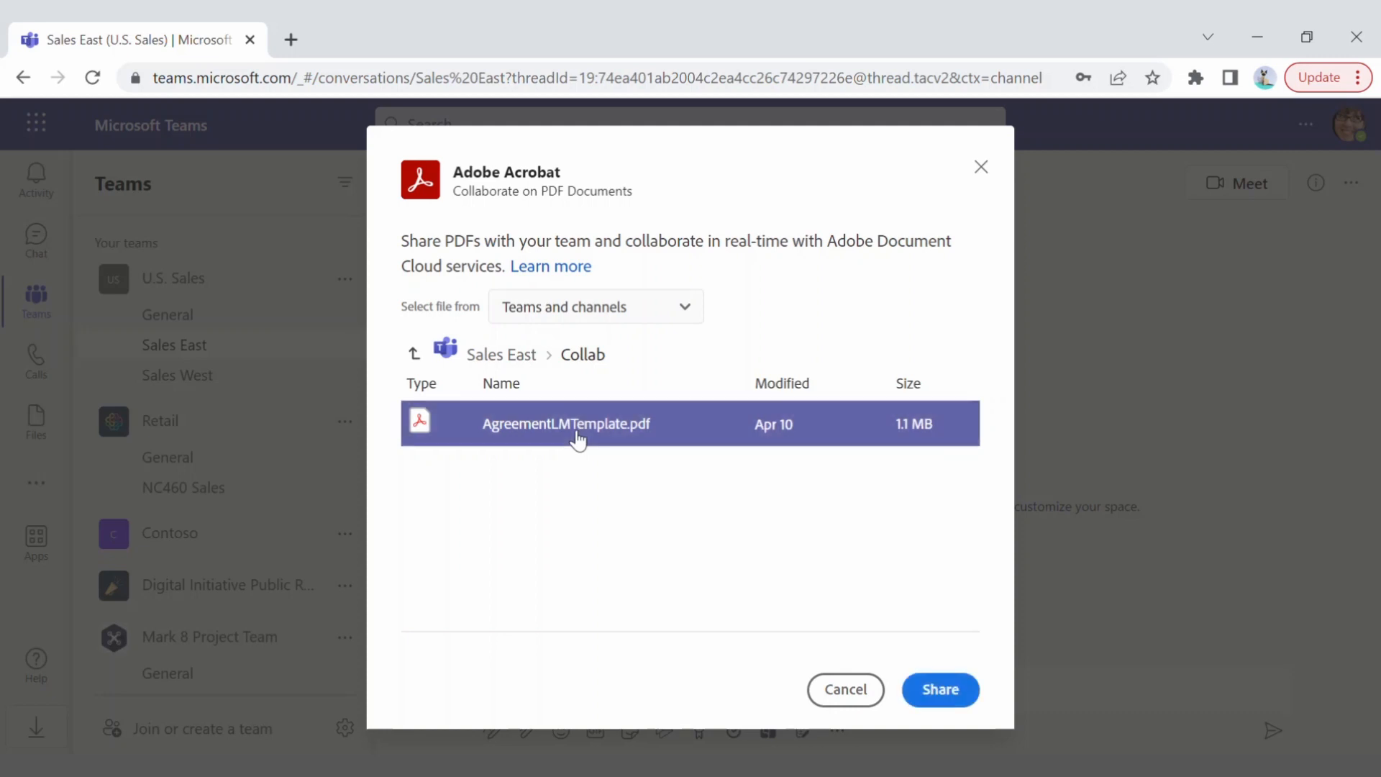
{"action": "left_click", "coordinate": [943, 690]}
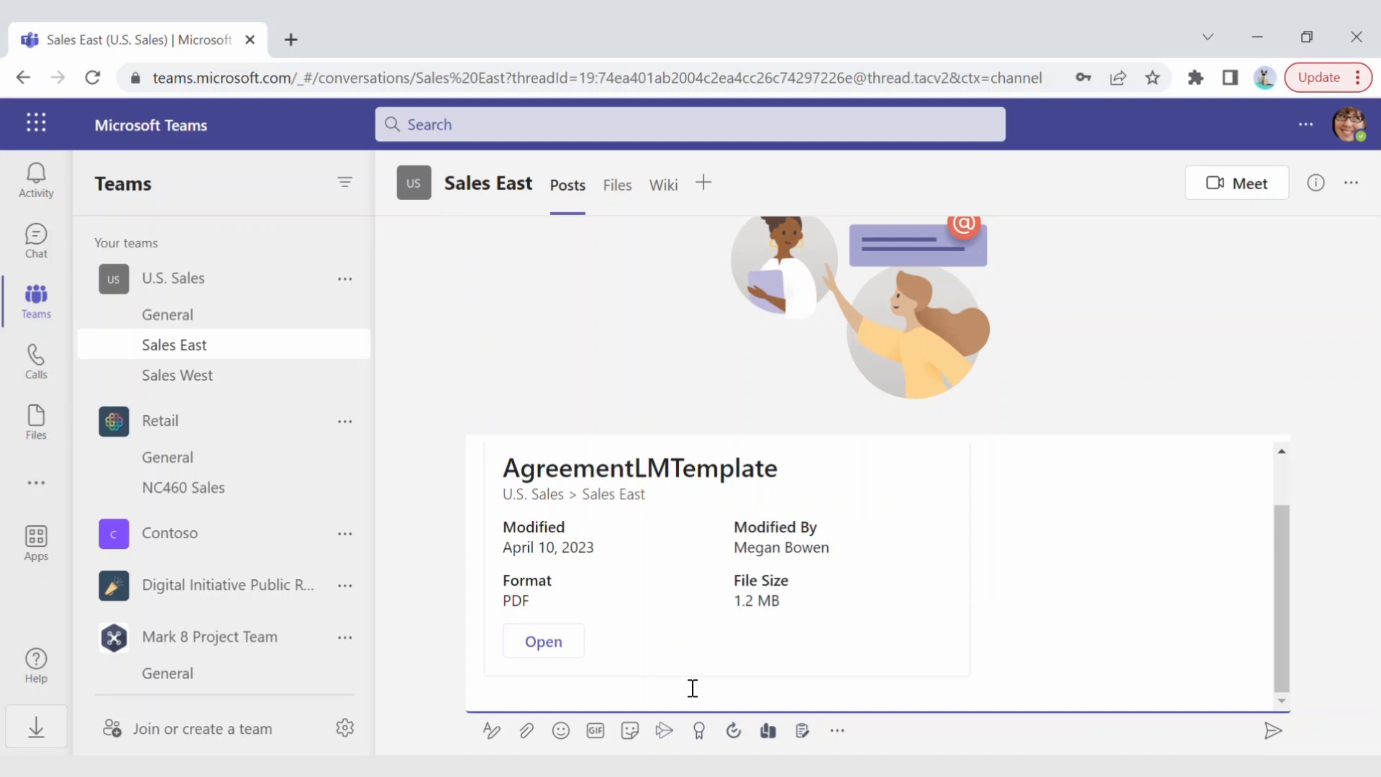
Step: Add the message "Hey team. Please review this document at your earliest convenience." below the attached PDF card and post it
{"action": "type", "text": "Hey team. Please review this do"}
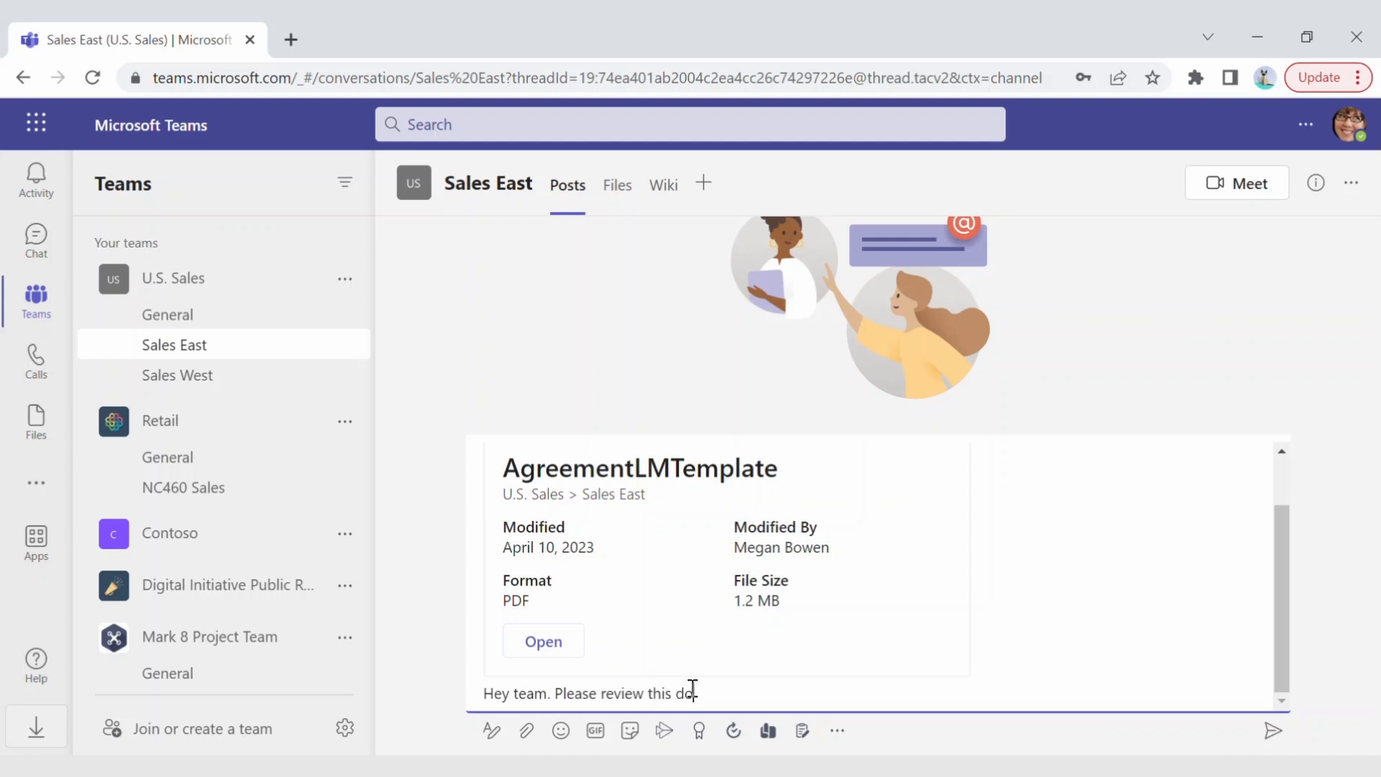
{"action": "type", "text": "cument at your earliest conv"}
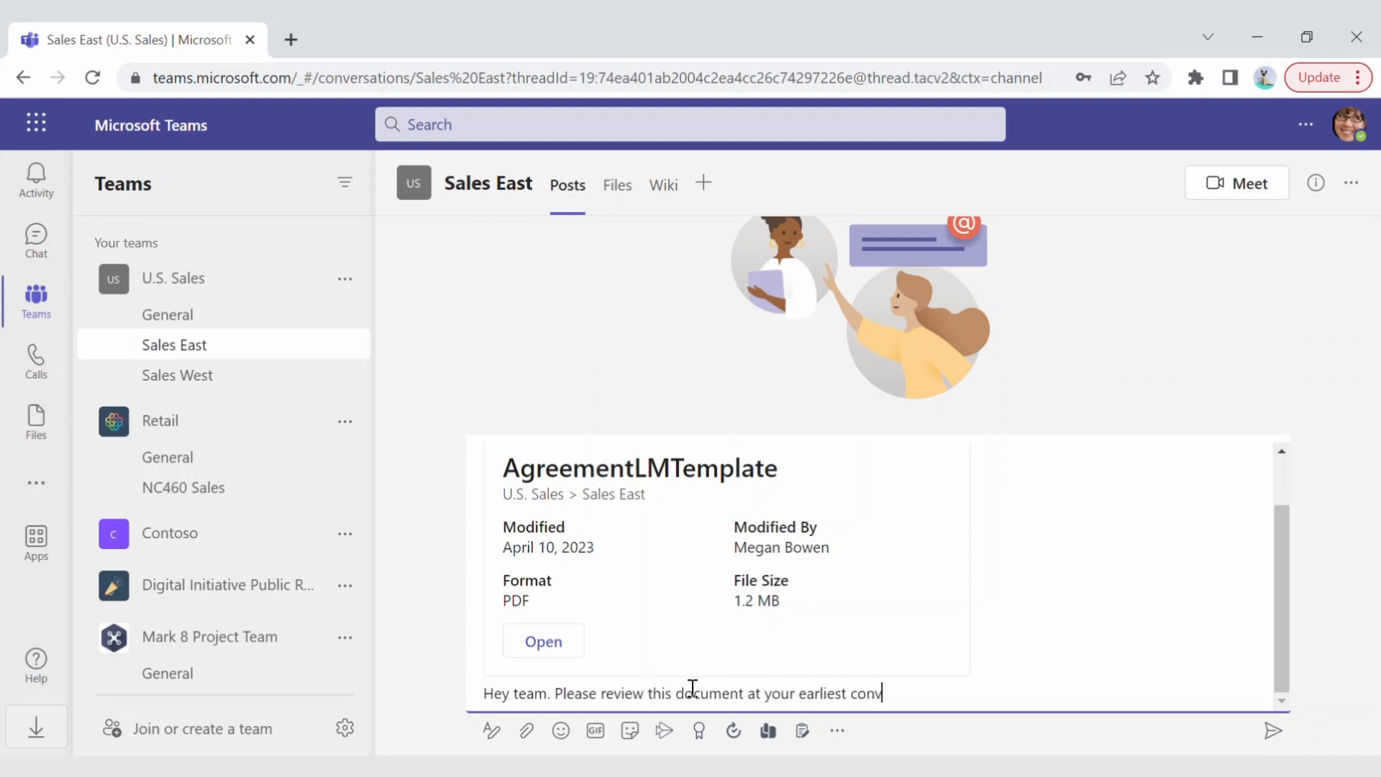
{"action": "type", "text": "enienve"}
{"action": "key", "text": "BackSpace"}
{"action": "type", "text": "e."}
{"action": "left_click", "coordinate": [1271, 734]}
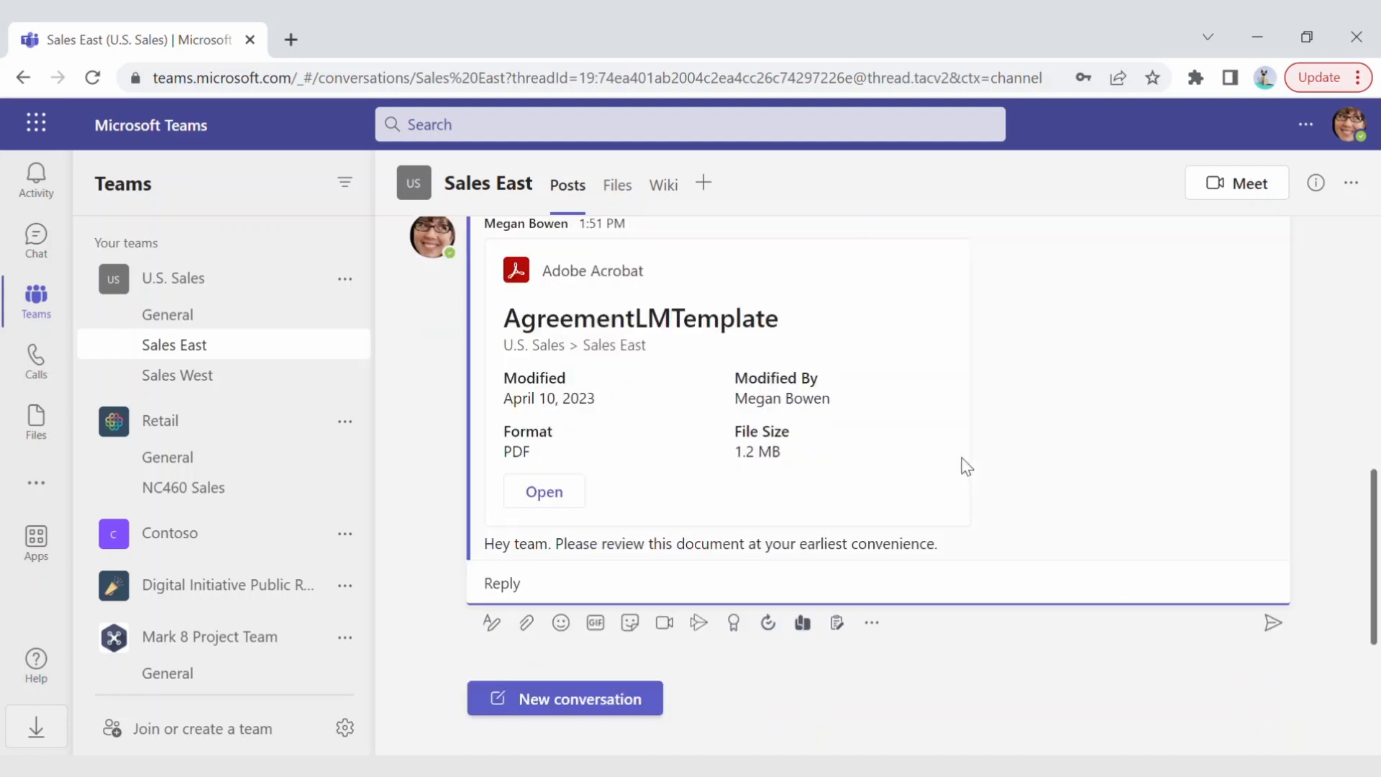
Step: Switch to the teammate's Teams window and open the shared AgreementLMTemplate PDF from the Sales East post
{"action": "mouse_move", "coordinate": [969, 469]}
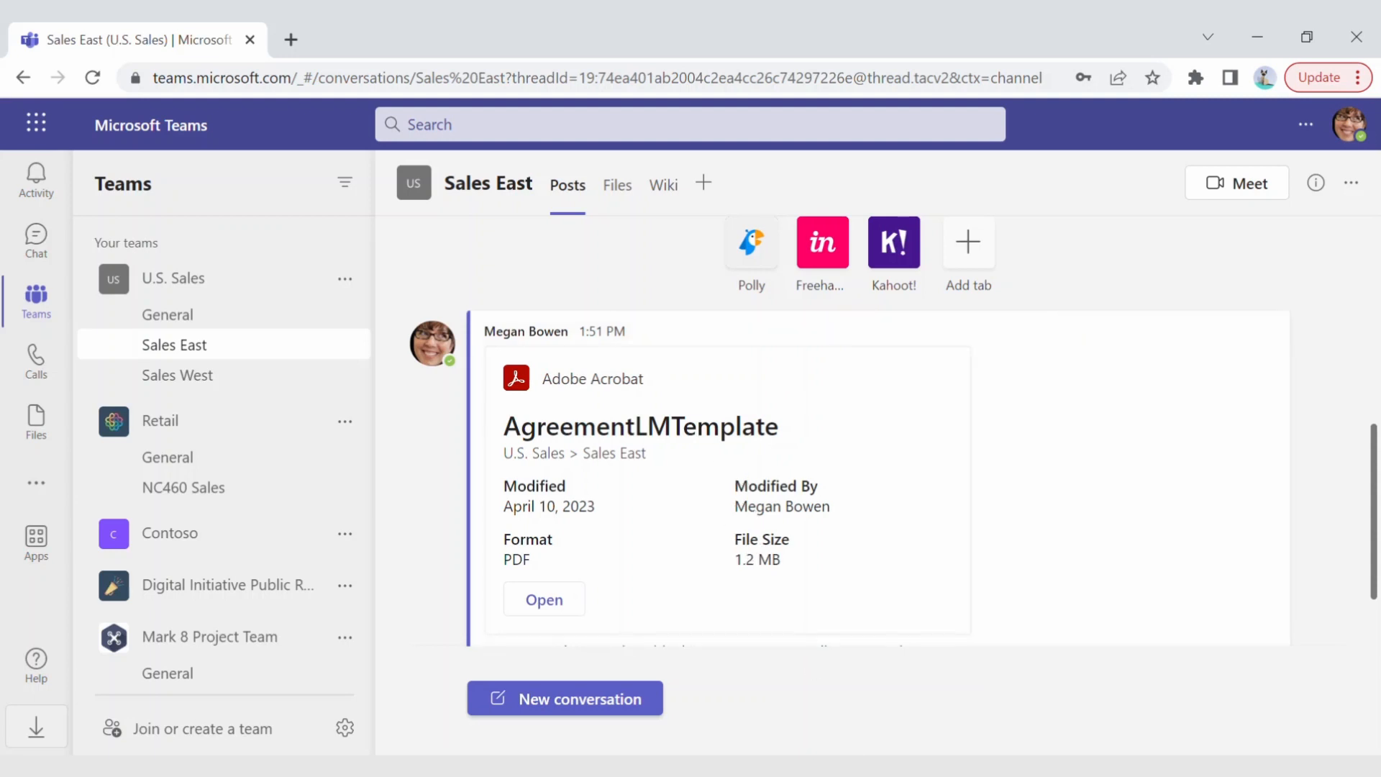
{"action": "left_click", "coordinate": [781, 673]}
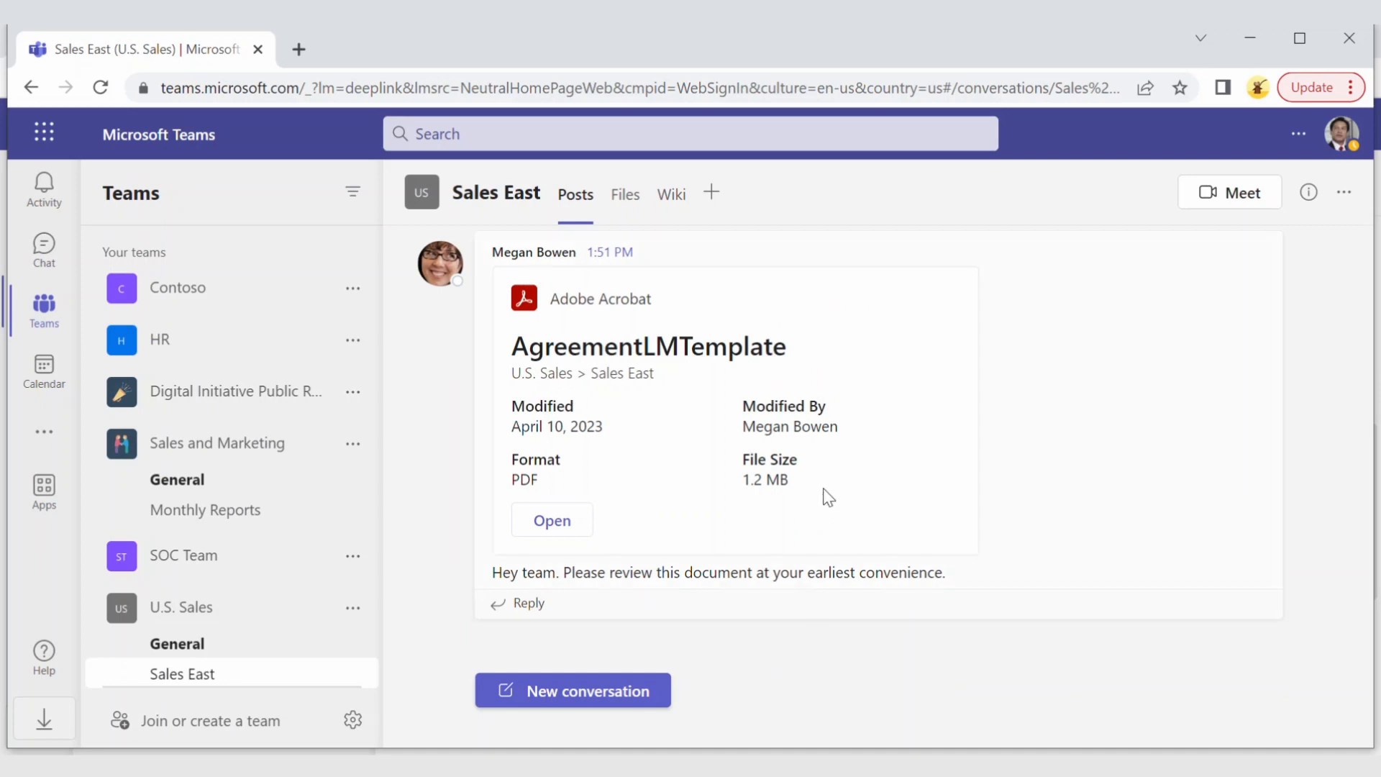
{"action": "mouse_move", "coordinate": [829, 496]}
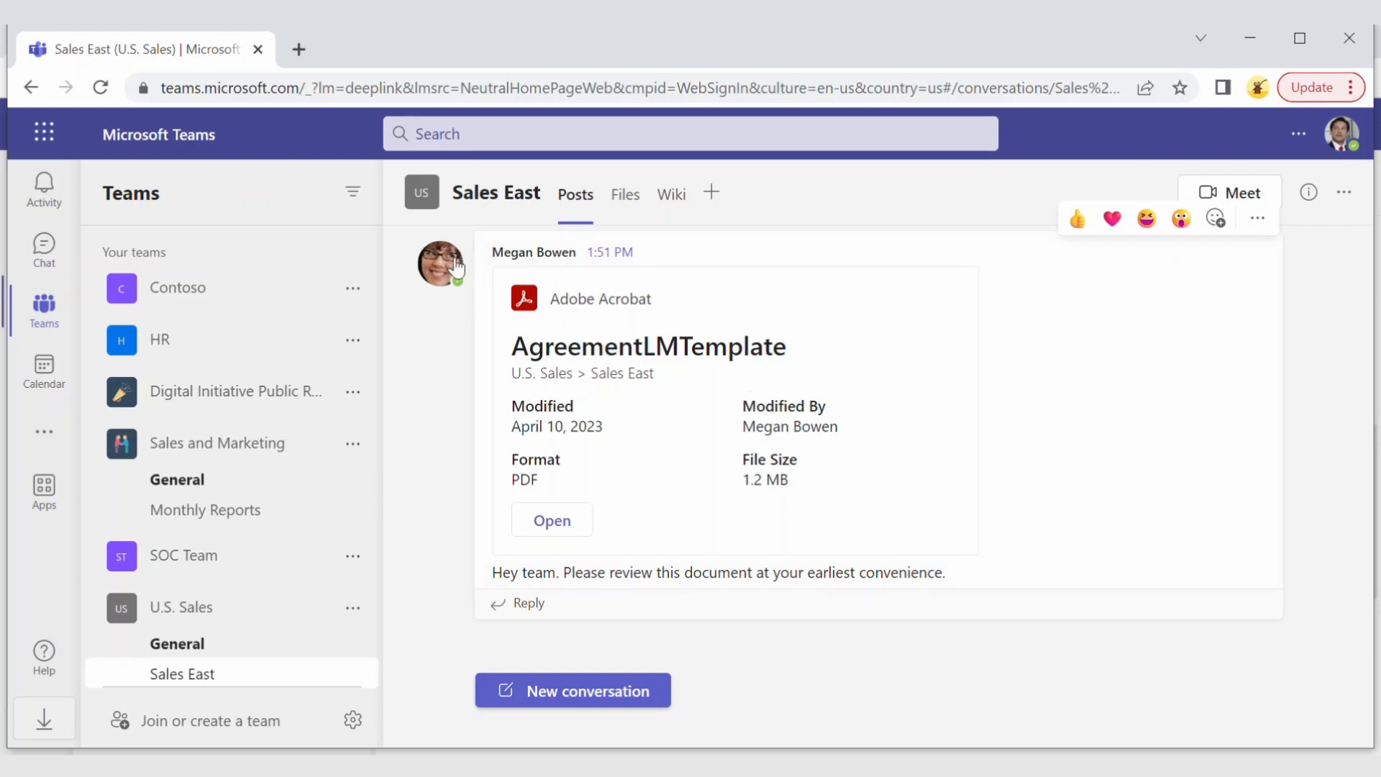
{"action": "mouse_move", "coordinate": [433, 267]}
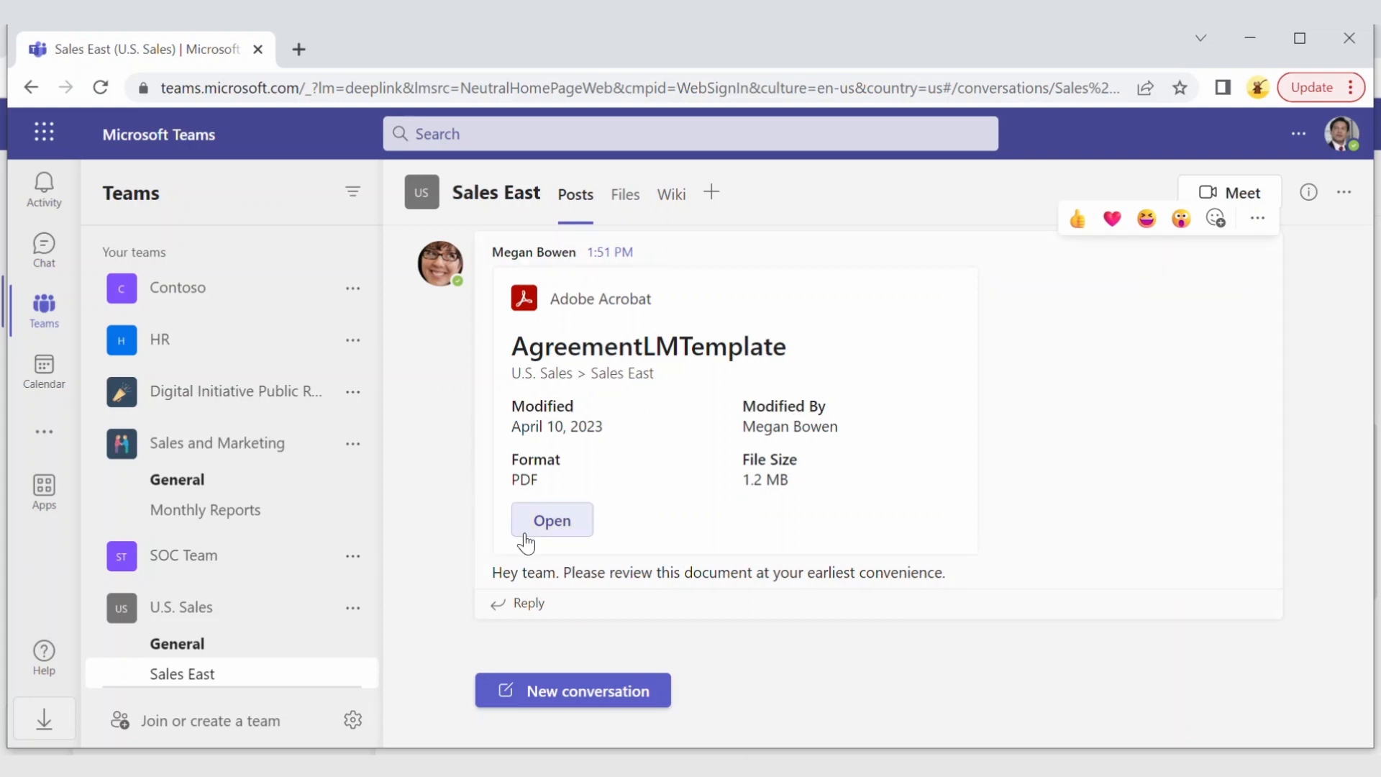
{"action": "left_click", "coordinate": [580, 522]}
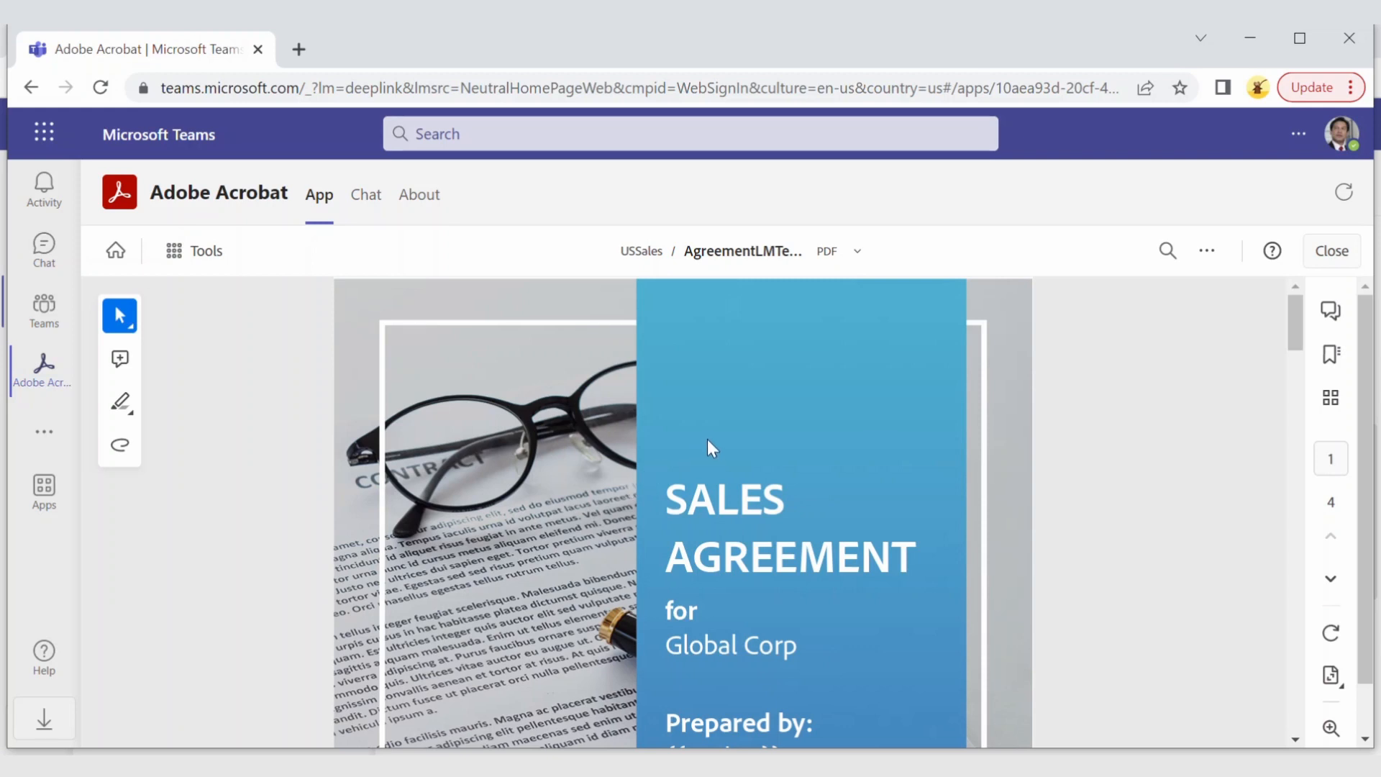
Step: Look through the sales agreement from the cover page to the sample agreement terms, ending back at the cover
{"action": "scroll", "coordinate": [754, 483], "scroll_direction": "down", "scroll_amount": 2}
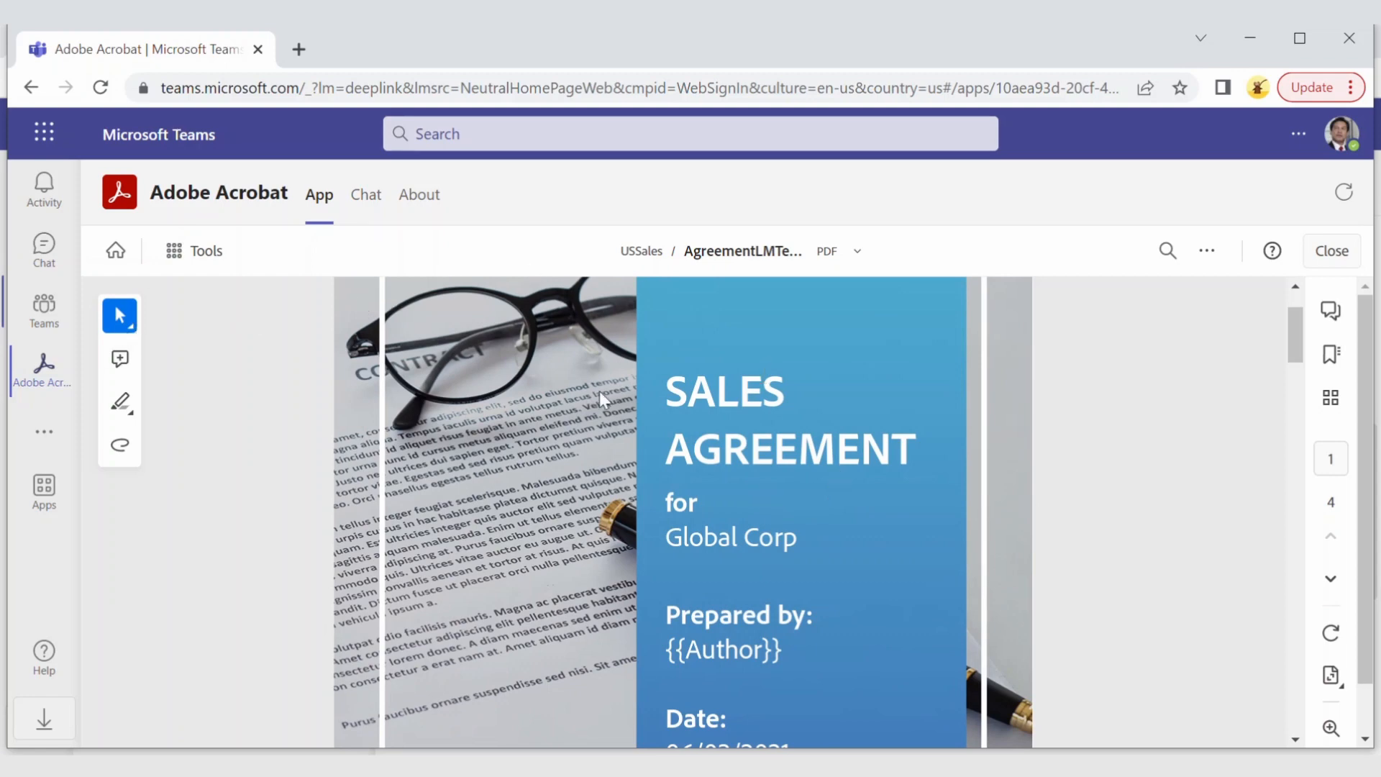
{"action": "scroll", "coordinate": [676, 446], "scroll_direction": "down", "scroll_amount": 5}
{"action": "scroll", "coordinate": [694, 463], "scroll_direction": "down", "scroll_amount": 10}
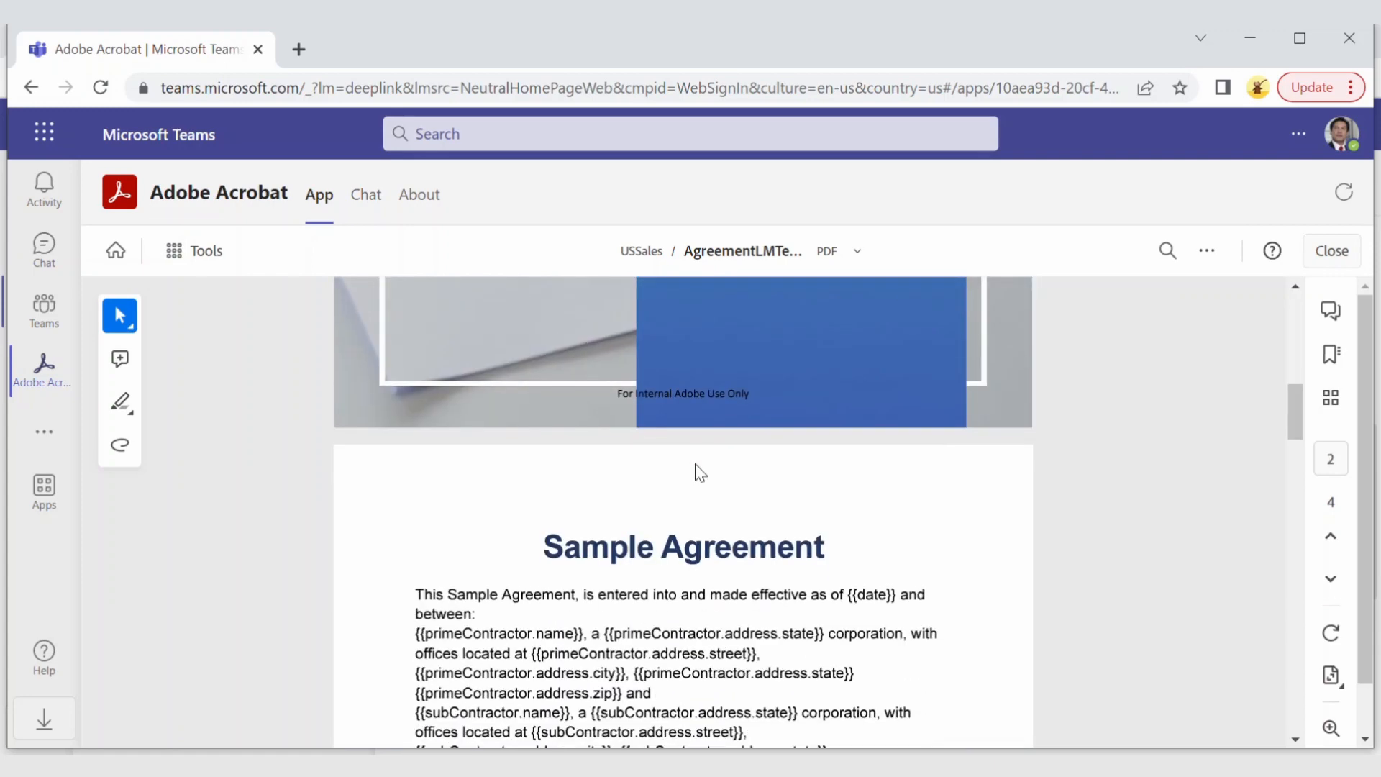
{"action": "scroll", "coordinate": [696, 458], "scroll_direction": "down", "scroll_amount": 4}
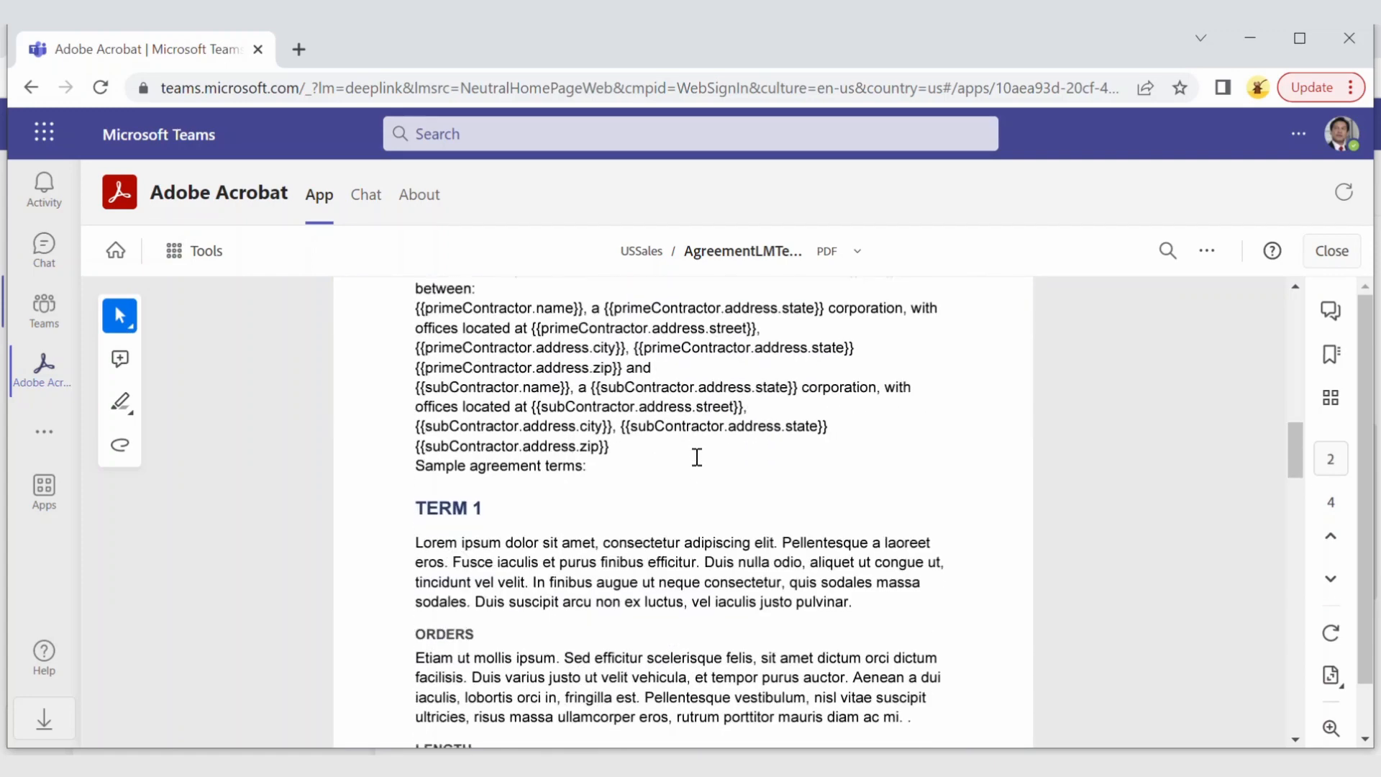
{"action": "scroll", "coordinate": [696, 456], "scroll_direction": "down", "scroll_amount": 9}
{"action": "scroll", "coordinate": [697, 460], "scroll_direction": "up", "scroll_amount": 13}
{"action": "scroll", "coordinate": [692, 454], "scroll_direction": "up", "scroll_amount": 8}
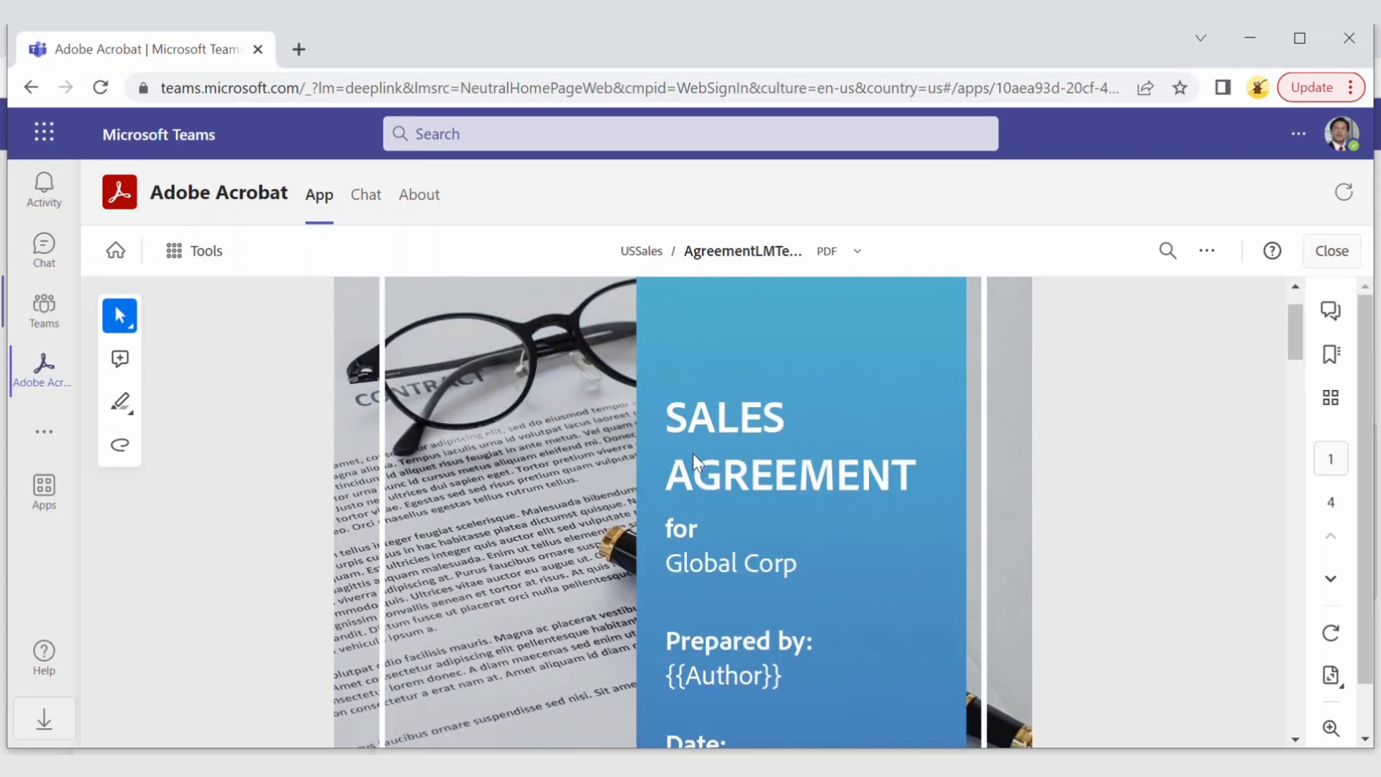
Step: Place a comment above the SALES AGREEMENT title on the cover and post "Hey can we add our latest branding logo?"
{"action": "left_click", "coordinate": [120, 358]}
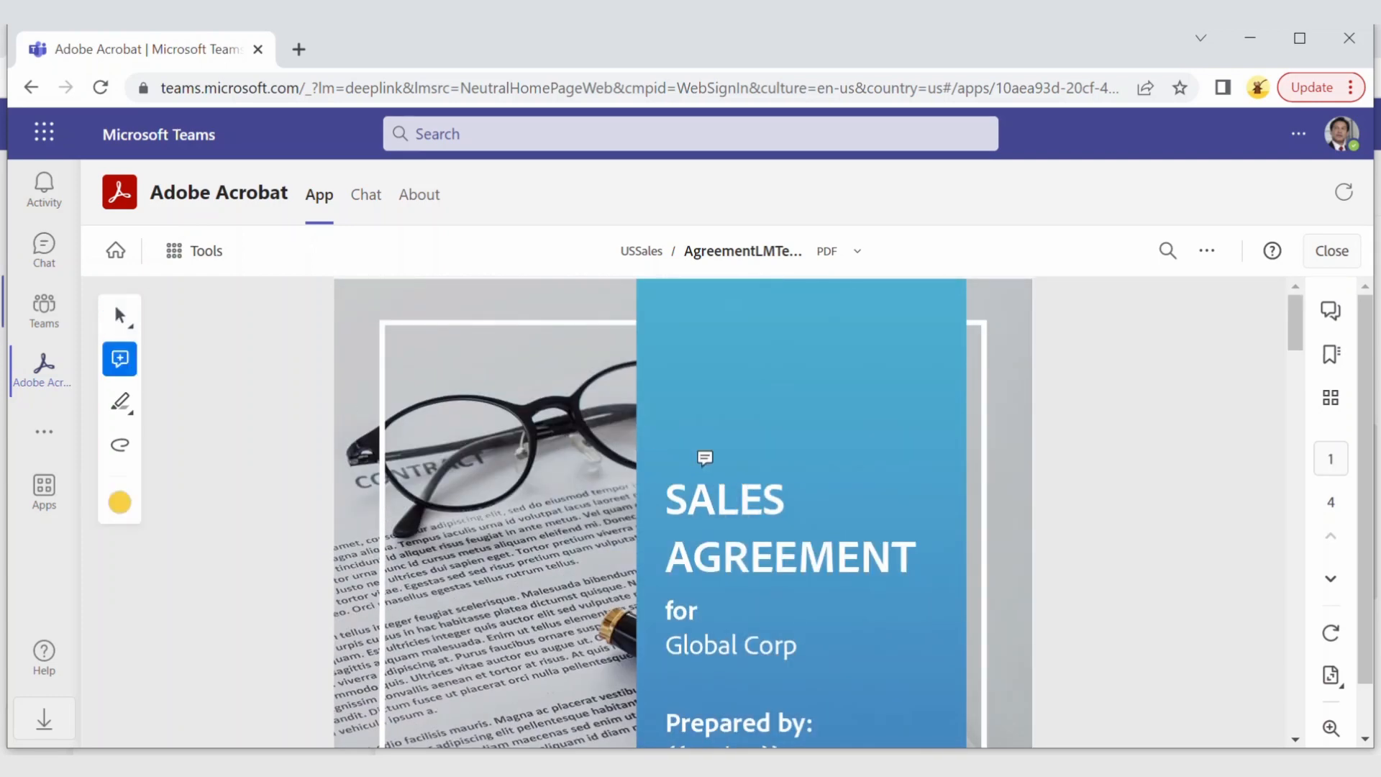
{"action": "left_click", "coordinate": [848, 412]}
{"action": "type", "text": "Hey can we add our latest branding"}
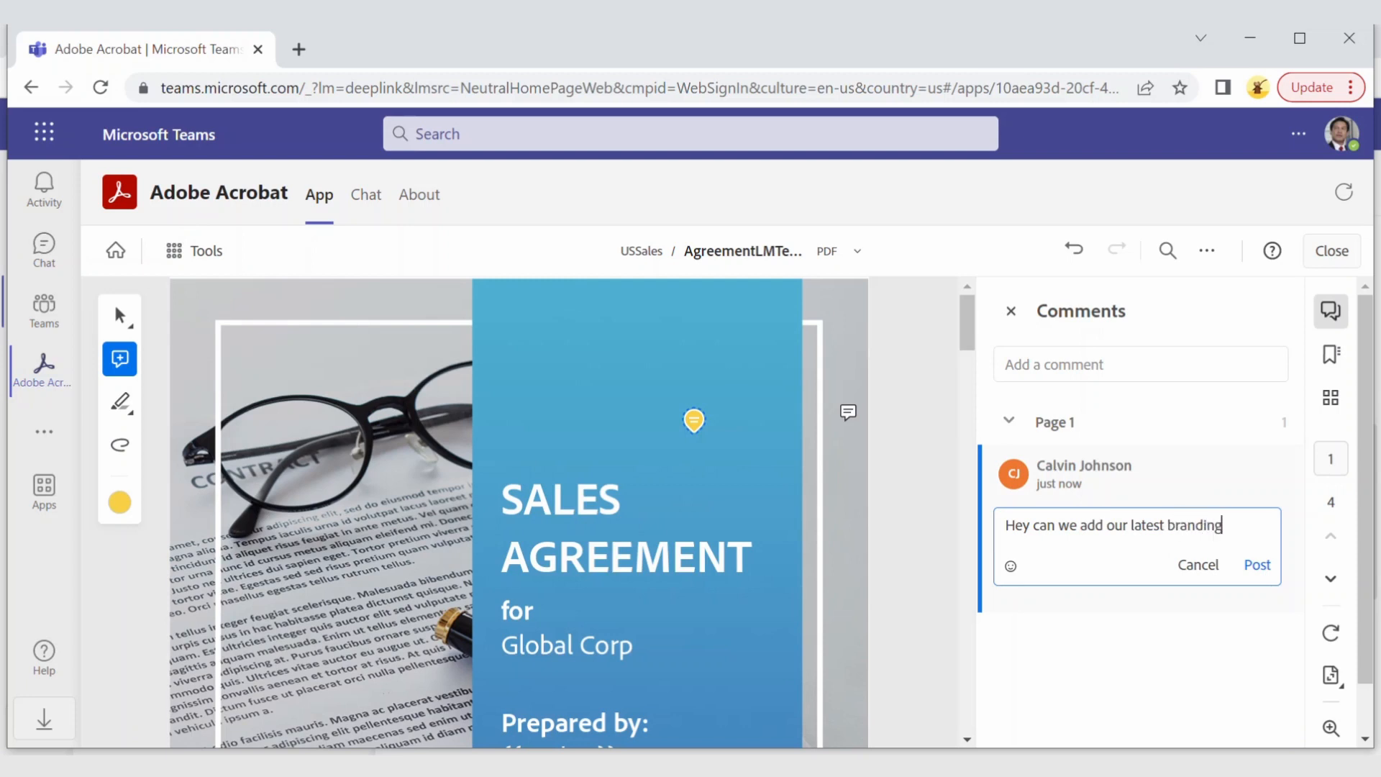
{"action": "type", "text": " logo?"}
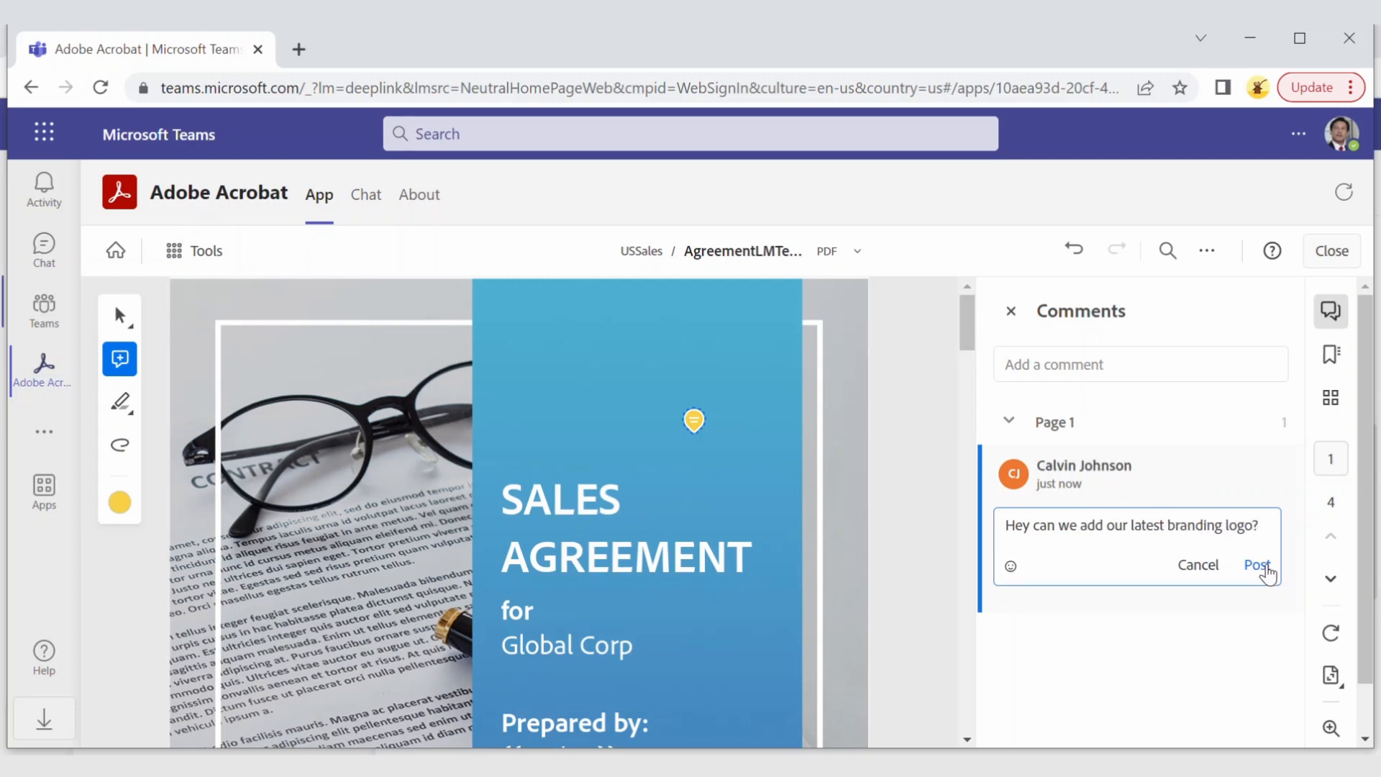
{"action": "left_click", "coordinate": [1268, 573]}
Step: Highlight the "Sample Agreement" heading on page 2 in yellow
{"action": "scroll", "coordinate": [594, 489], "scroll_direction": "down", "scroll_amount": 3}
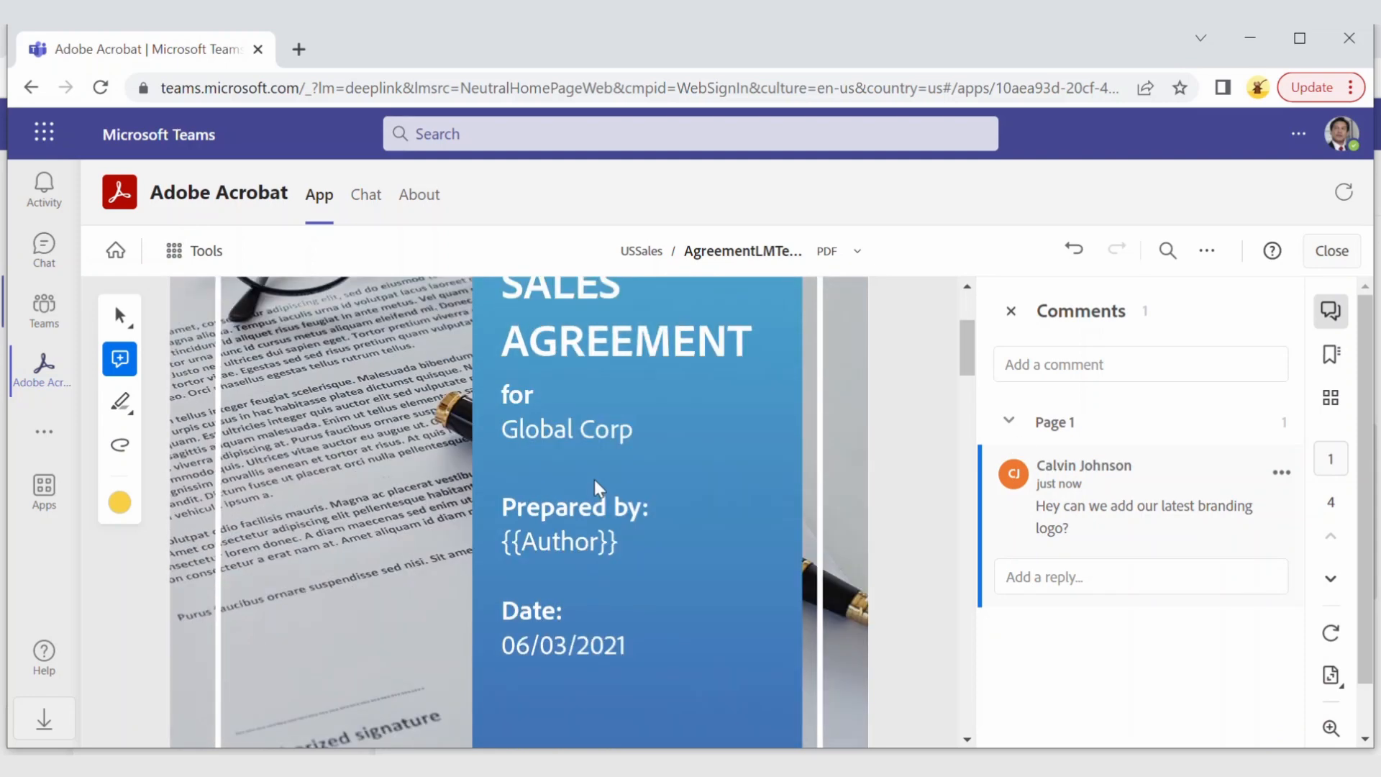
{"action": "scroll", "coordinate": [565, 558], "scroll_direction": "down", "scroll_amount": 3}
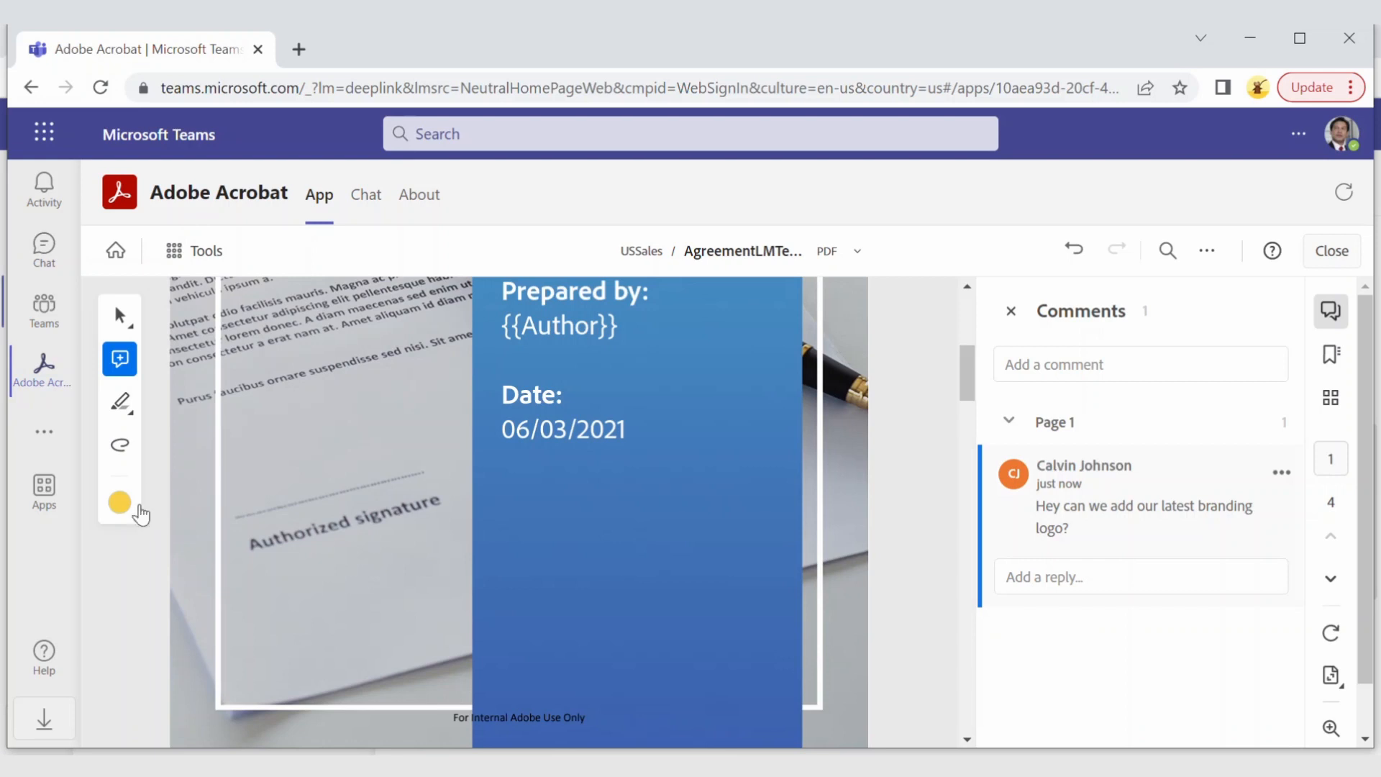
{"action": "scroll", "coordinate": [392, 519], "scroll_direction": "down", "scroll_amount": 5}
{"action": "left_click", "coordinate": [123, 504]}
{"action": "left_click_drag", "start_coordinate": [380, 547], "coordinate": [669, 553]}
Step: Post the comment "Change this text to our our company branding" on the highlighted heading
{"action": "left_click", "coordinate": [1151, 708]}
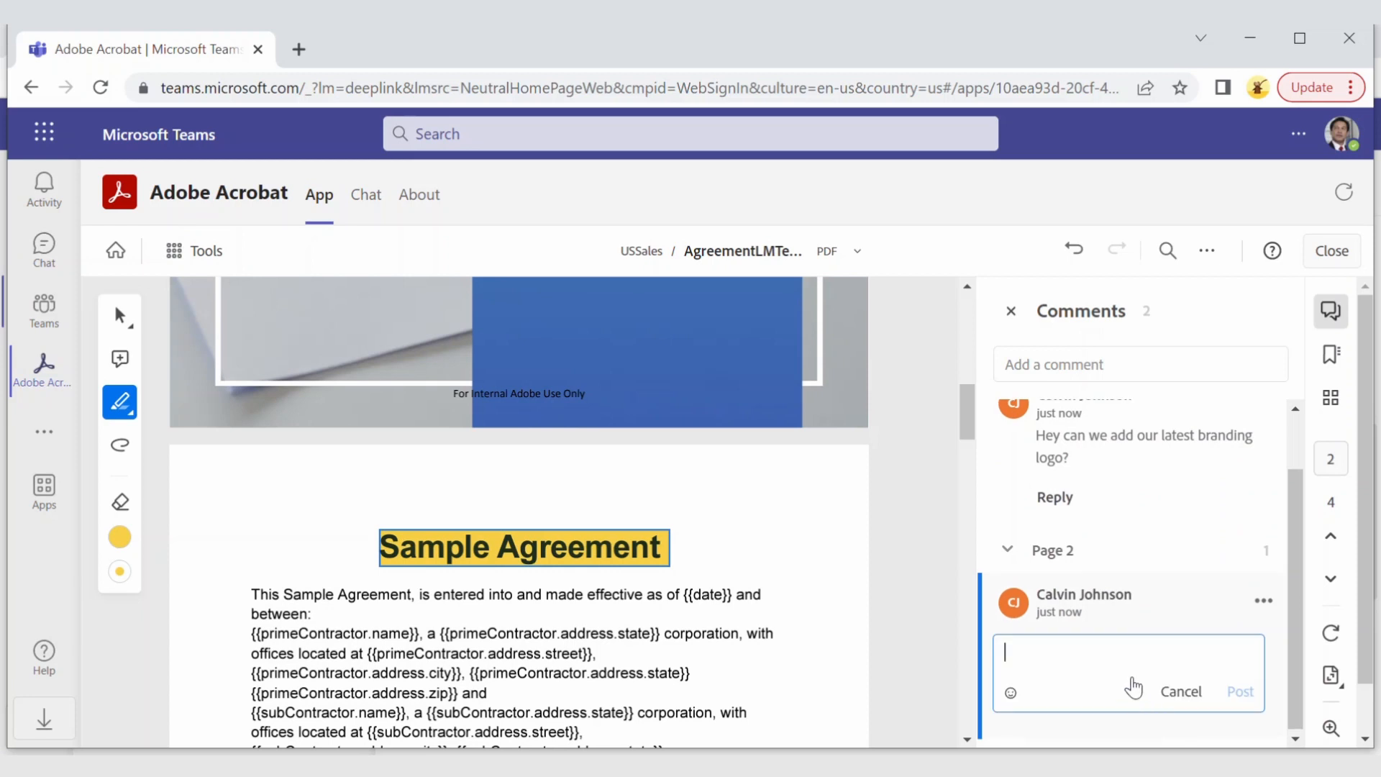
{"action": "type", "text": "Change this t"}
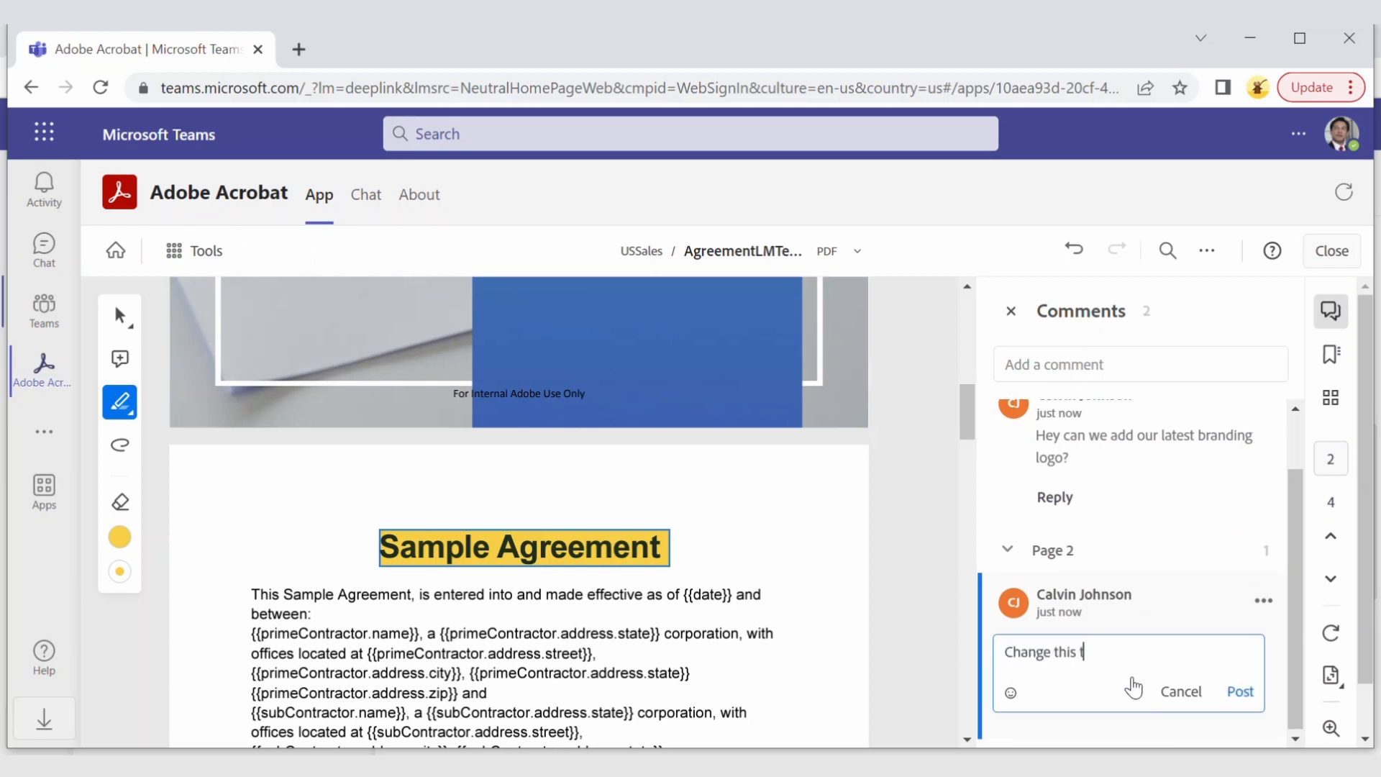
{"action": "type", "text": "ext to our our company"}
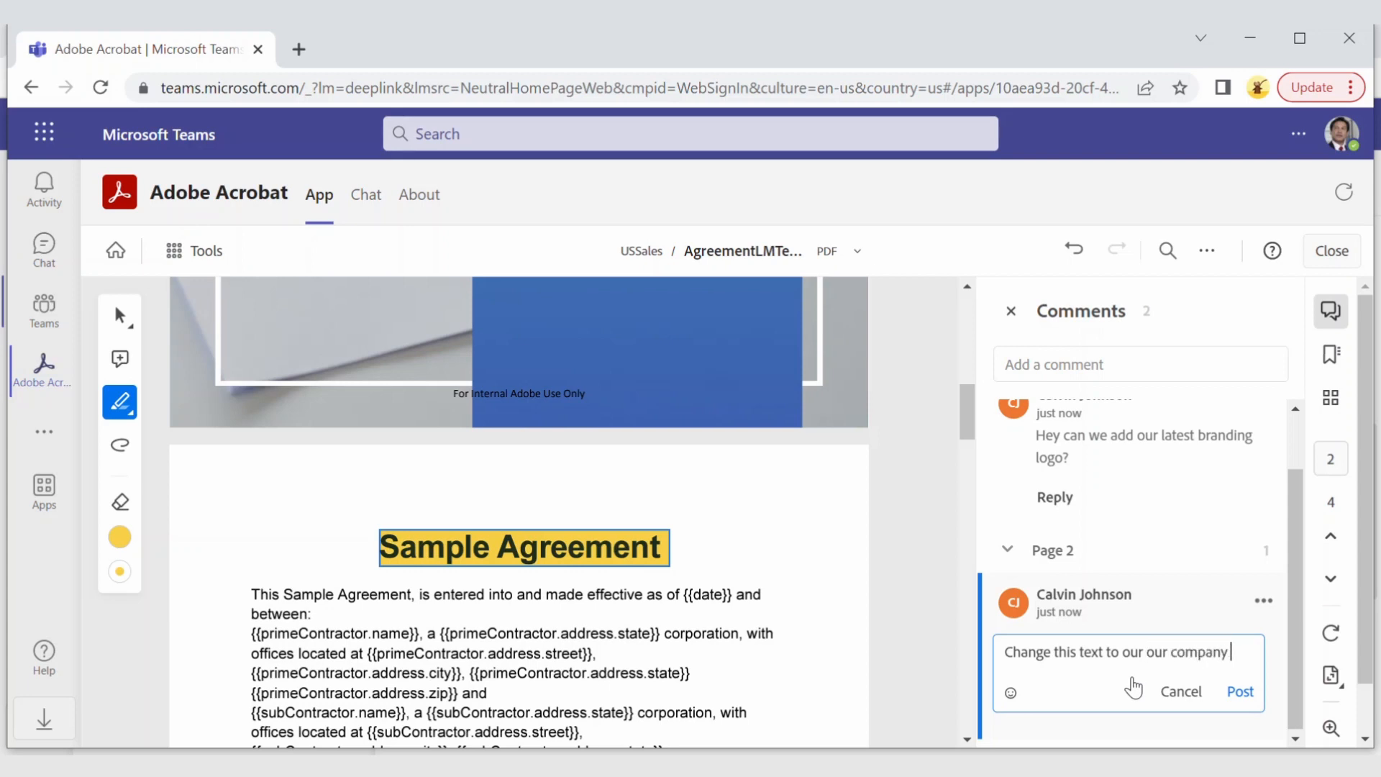
{"action": "type", "text": " branding"}
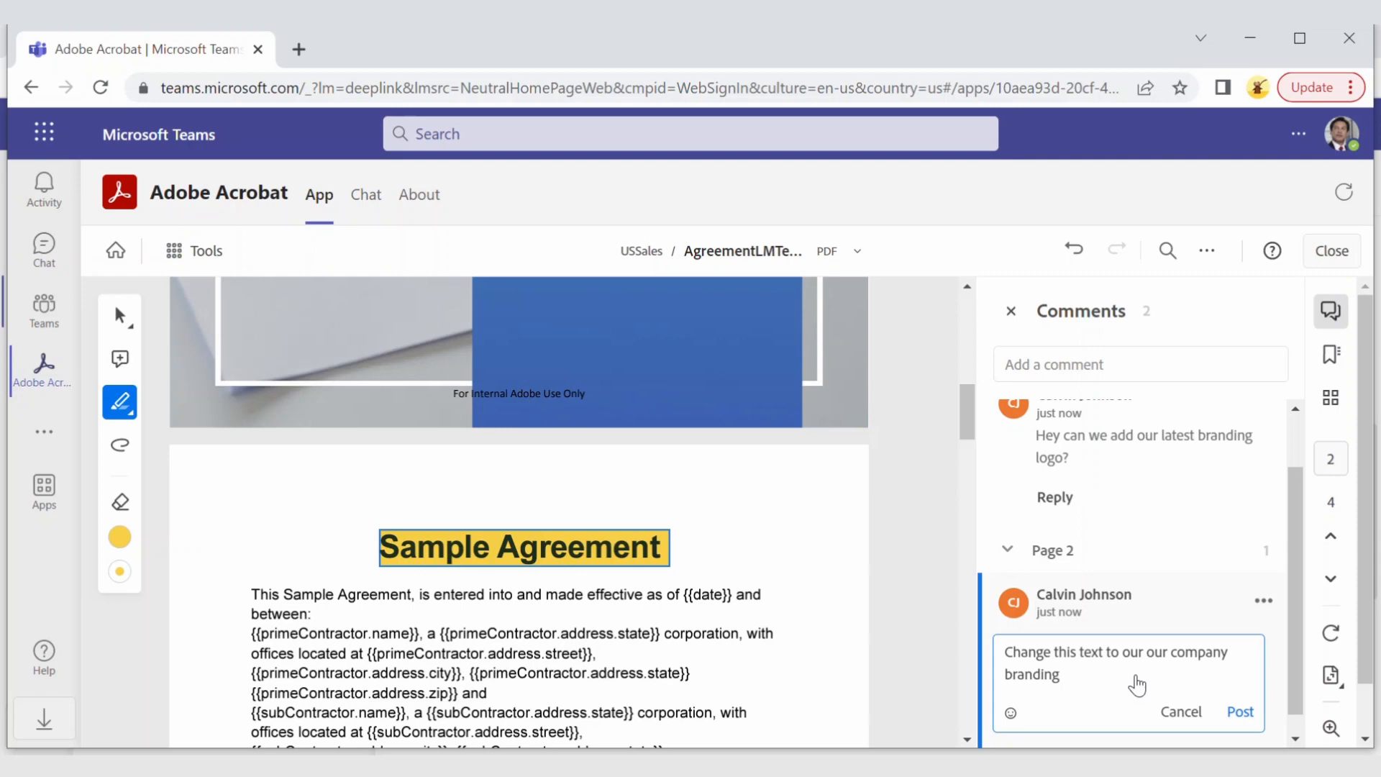
{"action": "left_click", "coordinate": [1239, 713]}
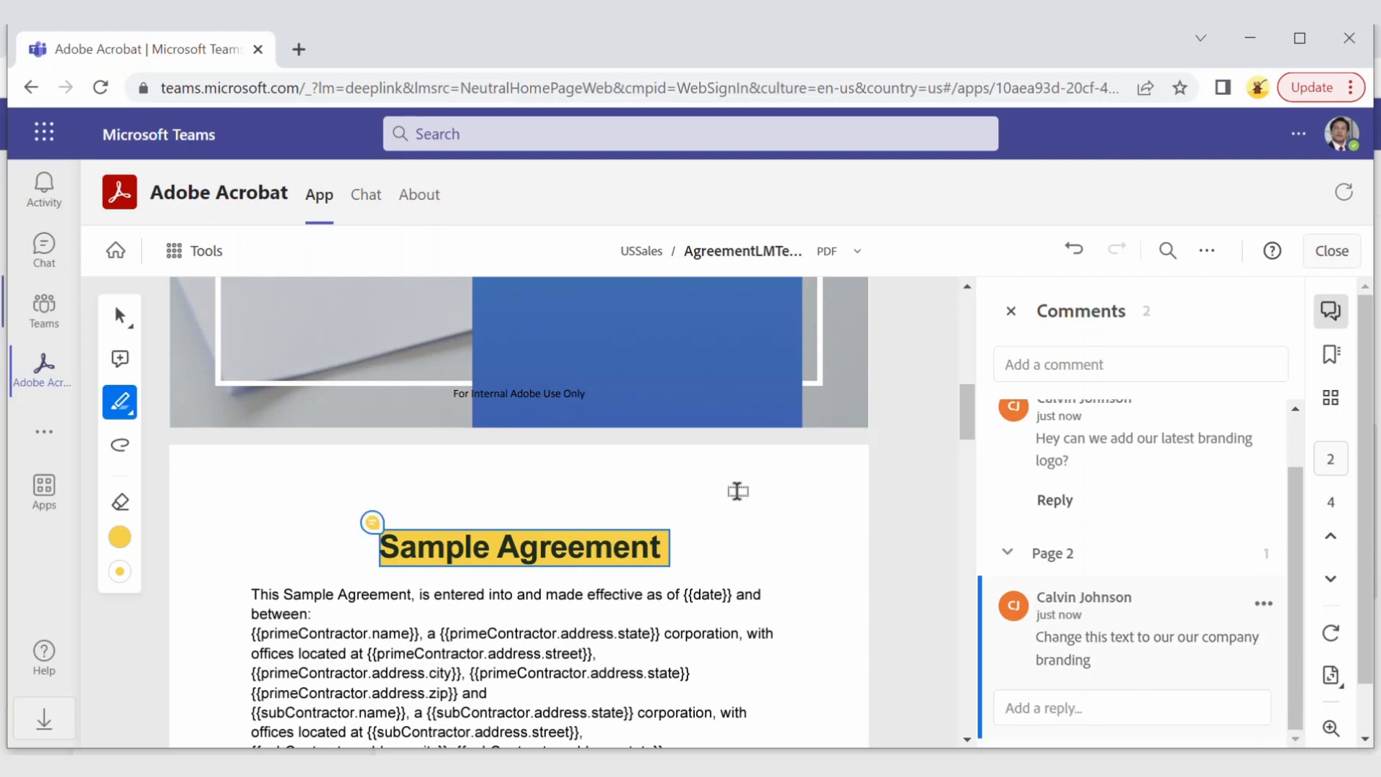
Step: Draw a red freehand loop around the TERM 3 section on page 3 of the agreement
{"action": "scroll", "coordinate": [740, 486], "scroll_direction": "down", "scroll_amount": 5}
{"action": "scroll", "coordinate": [743, 471], "scroll_direction": "down", "scroll_amount": 10}
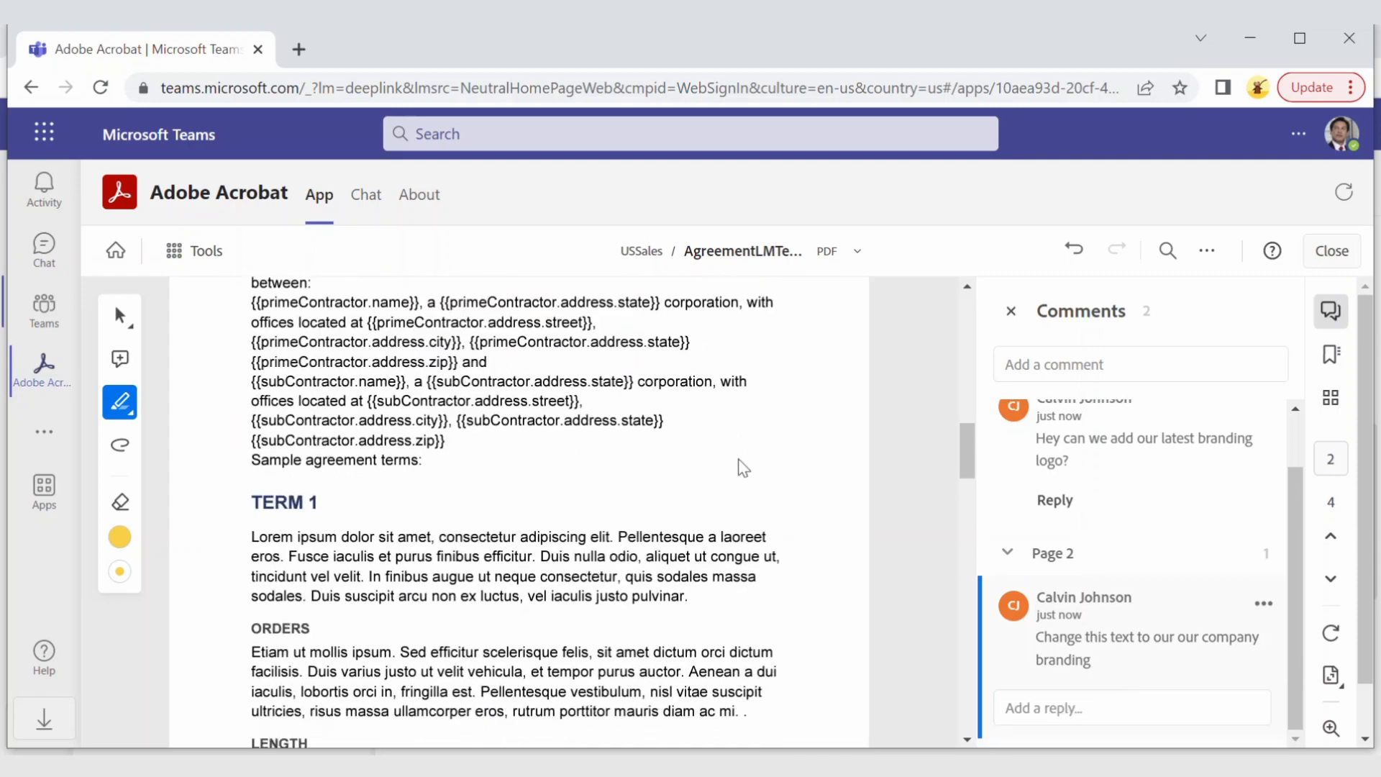
{"action": "scroll", "coordinate": [742, 467], "scroll_direction": "down", "scroll_amount": 5}
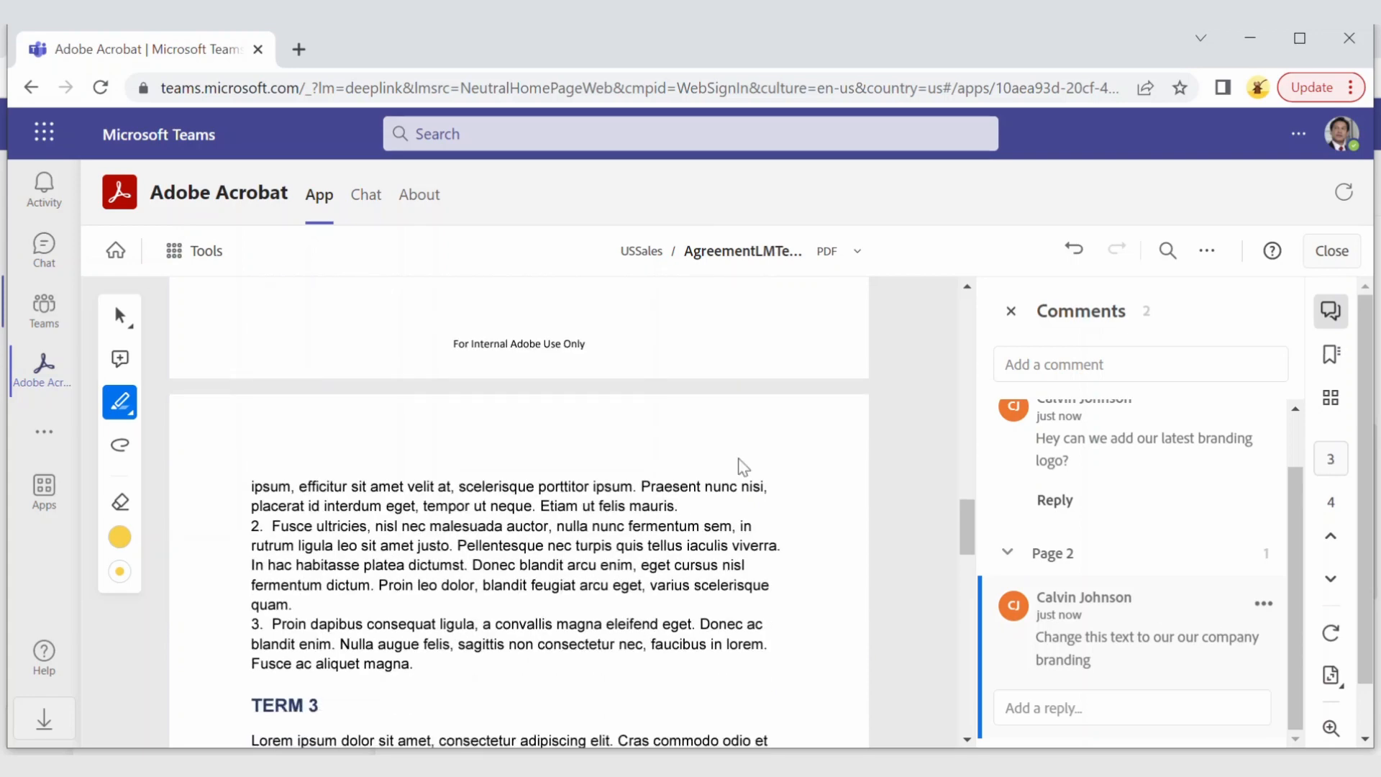
{"action": "scroll", "coordinate": [741, 467], "scroll_direction": "down", "scroll_amount": 8}
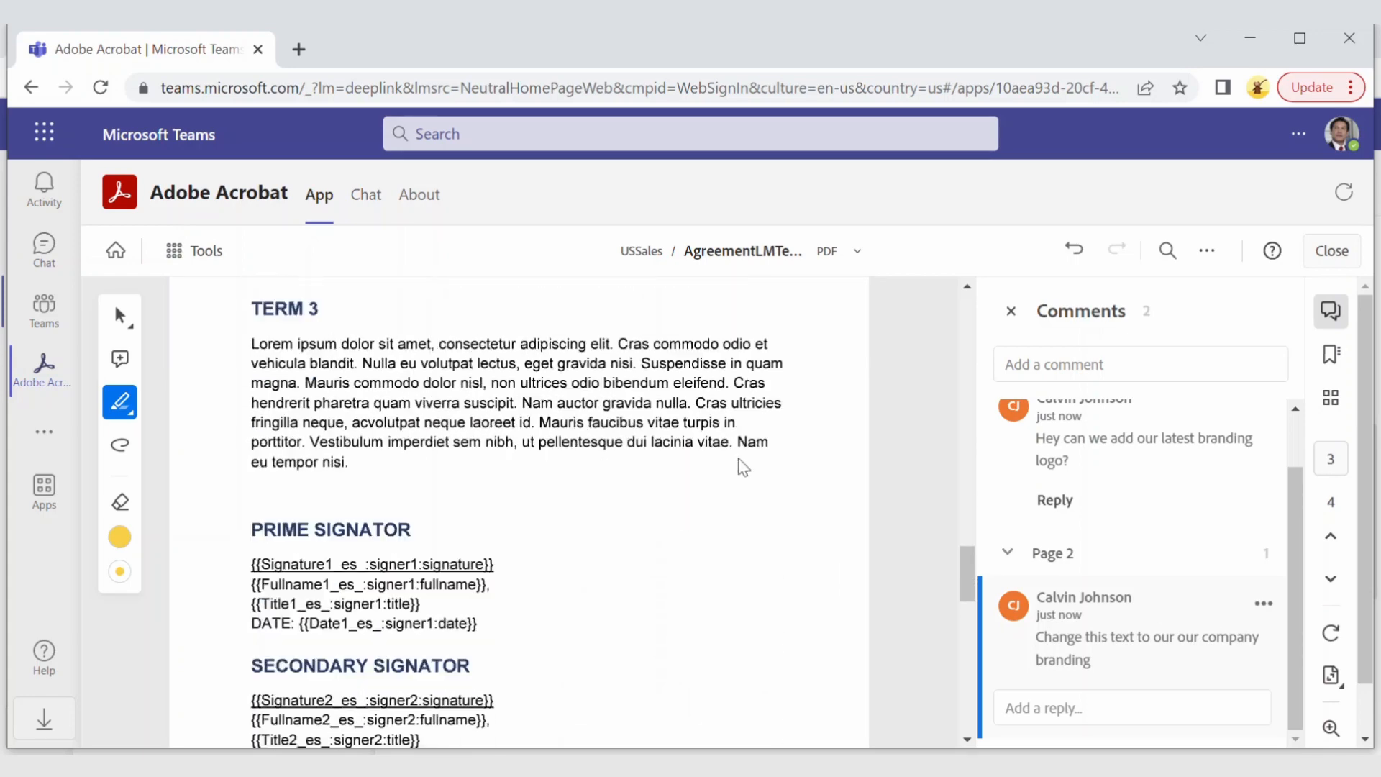
{"action": "scroll", "coordinate": [741, 464], "scroll_direction": "down", "scroll_amount": 1}
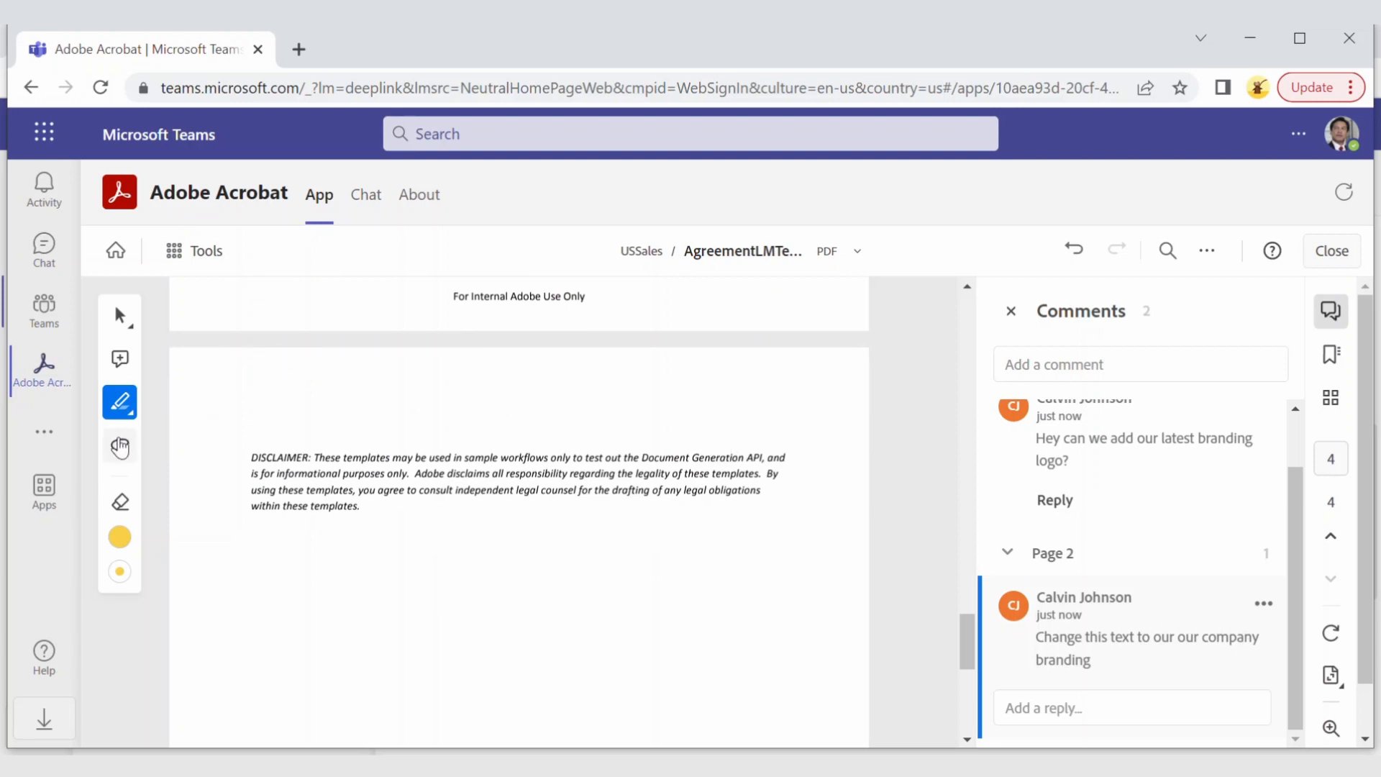
{"action": "scroll", "coordinate": [647, 502], "scroll_direction": "up", "scroll_amount": 8}
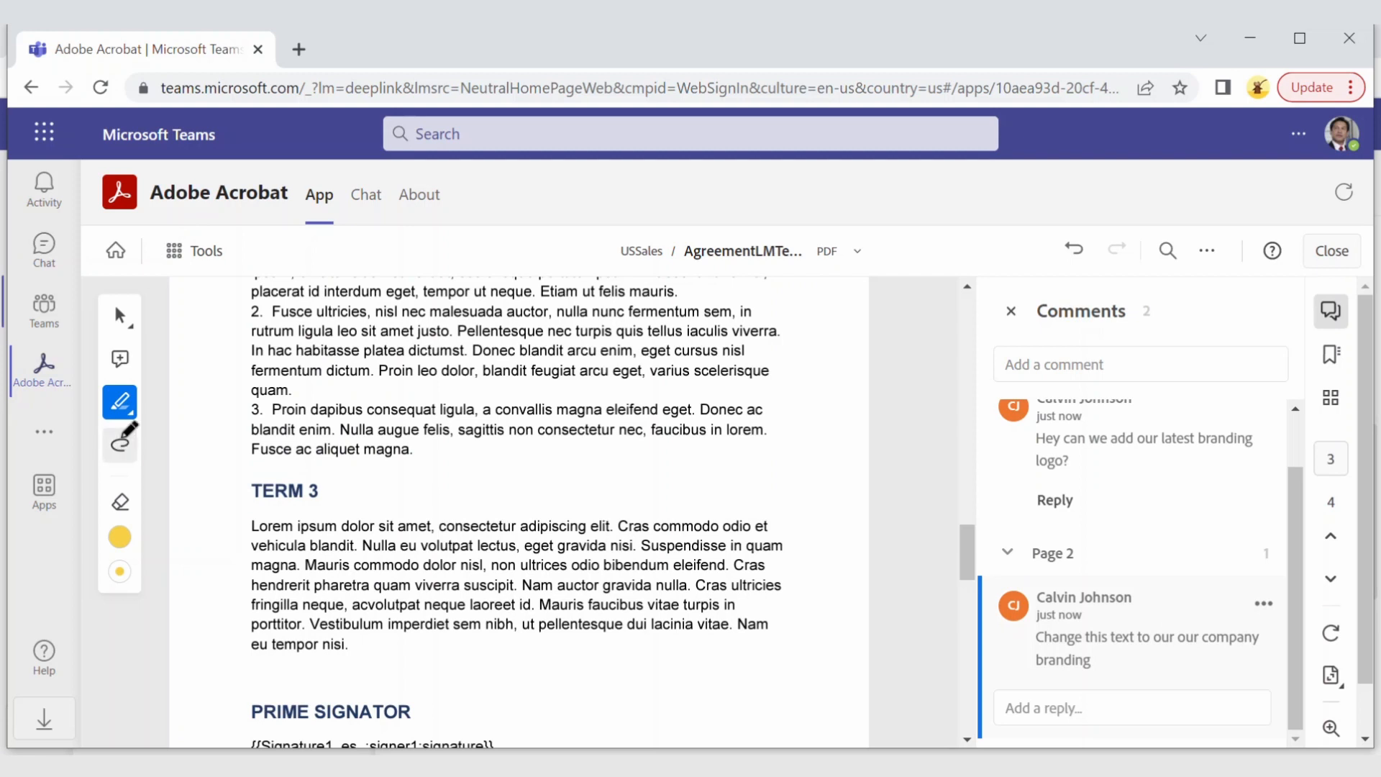
{"action": "left_click", "coordinate": [119, 445]}
{"action": "mouse_move", "coordinate": [374, 459]}
{"action": "left_mouse_down"}
{"action": "mouse_move", "coordinate": [216, 477]}
{"action": "mouse_move", "coordinate": [436, 710]}
{"action": "mouse_move", "coordinate": [759, 524]}
{"action": "mouse_move", "coordinate": [460, 435]}
{"action": "mouse_move", "coordinate": [342, 466]}
{"action": "mouse_move", "coordinate": [365, 468]}
{"action": "left_mouse_up"}
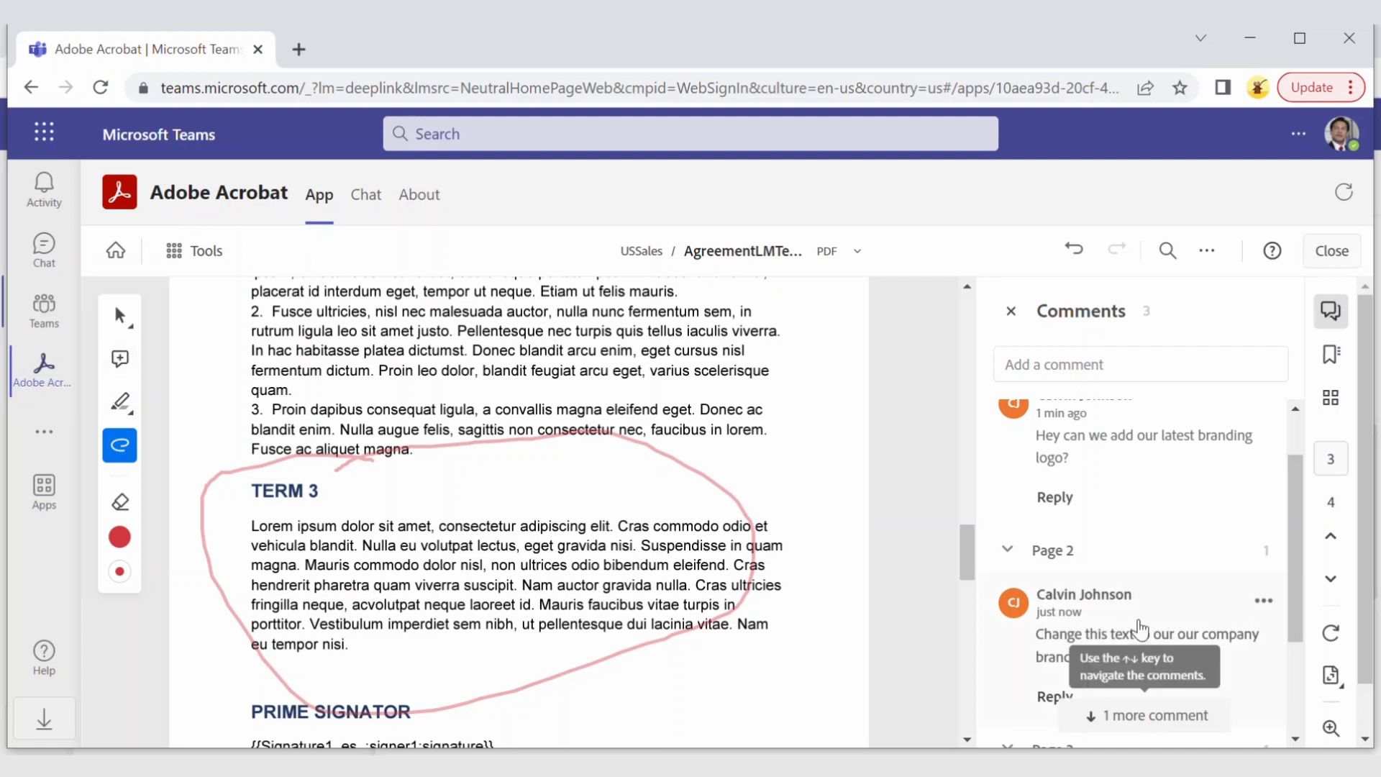
Step: Post the comment "Let's remove this section" on the drawing around TERM 3
{"action": "left_click", "coordinate": [1100, 714]}
{"action": "left_click", "coordinate": [1086, 708]}
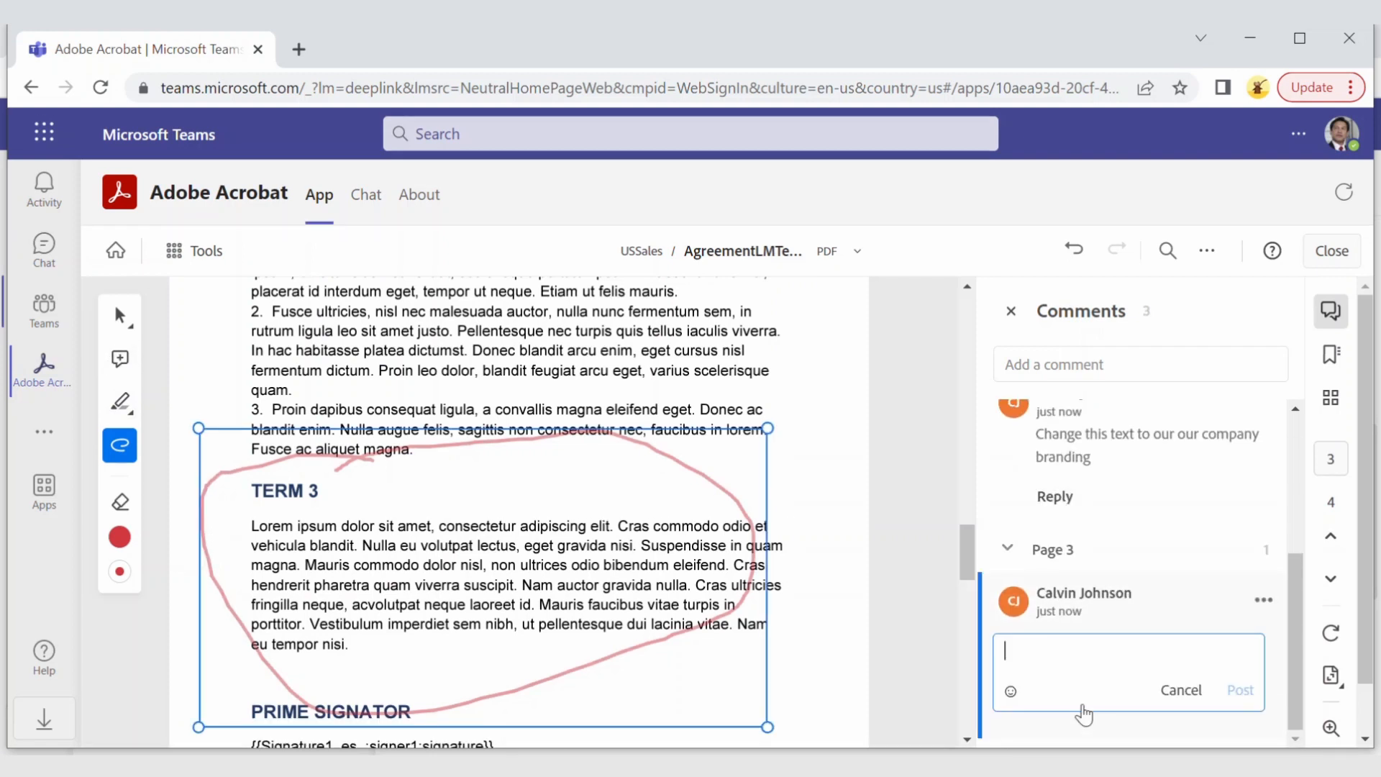
{"action": "type", "text": "Let's remove this section"}
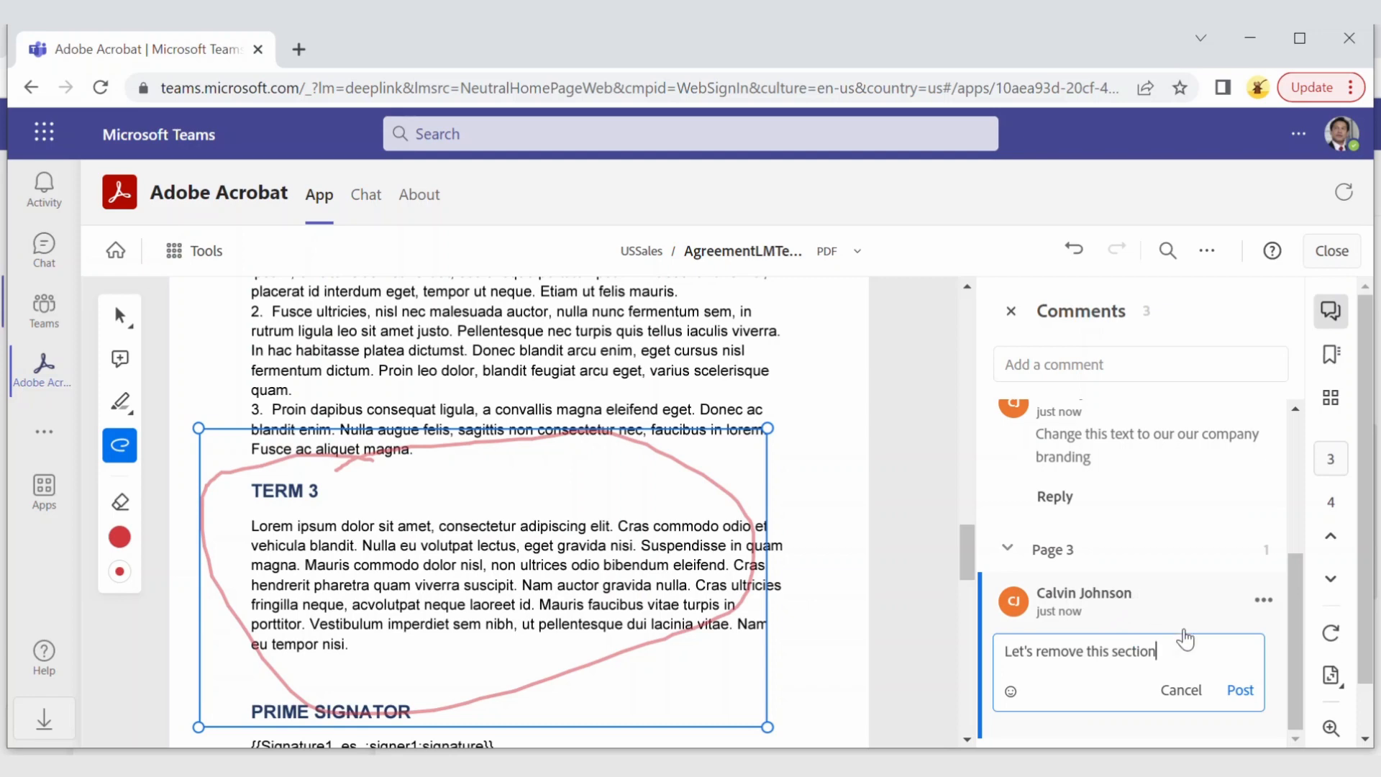
{"action": "left_click", "coordinate": [1238, 689]}
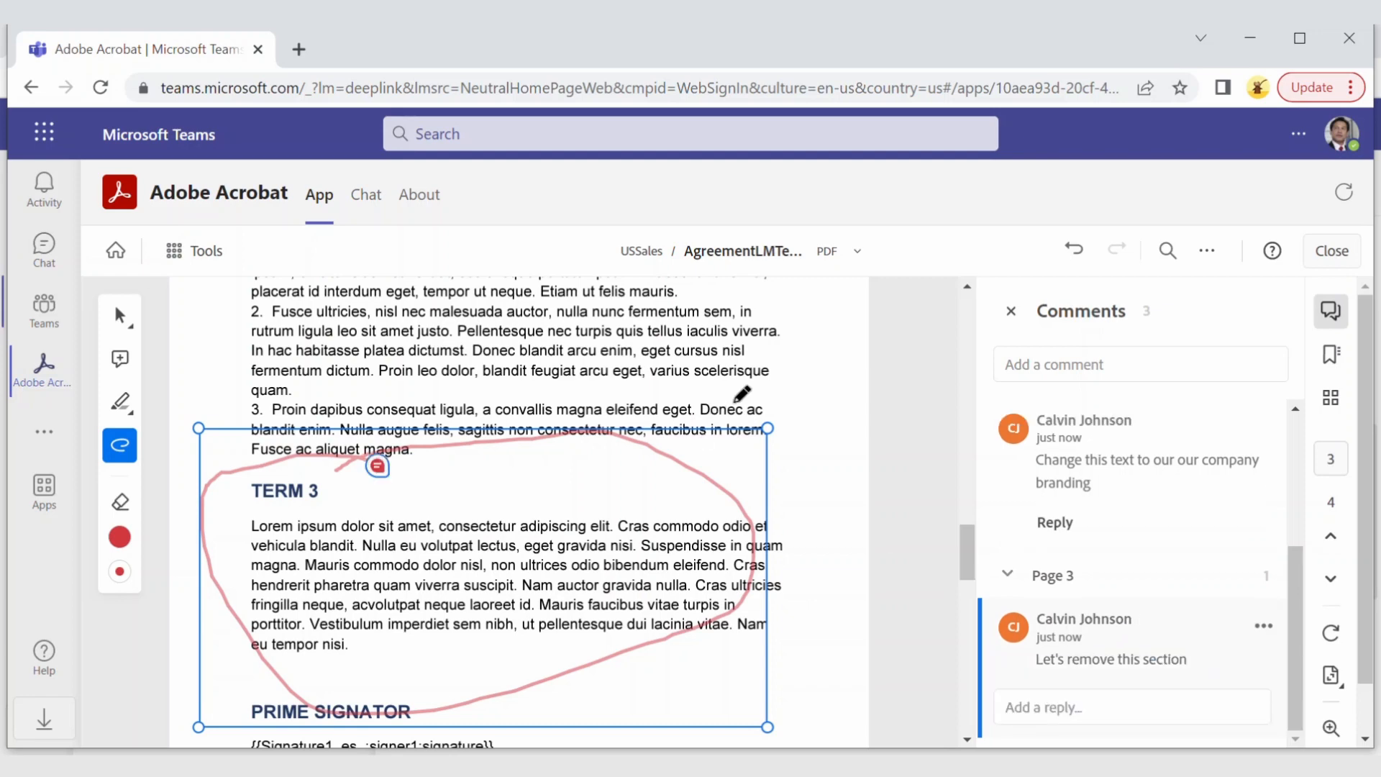
Step: Circle the empty blue area below the date on the cover page with a red freehand drawing
{"action": "scroll", "coordinate": [770, 388], "scroll_direction": "up", "scroll_amount": 15}
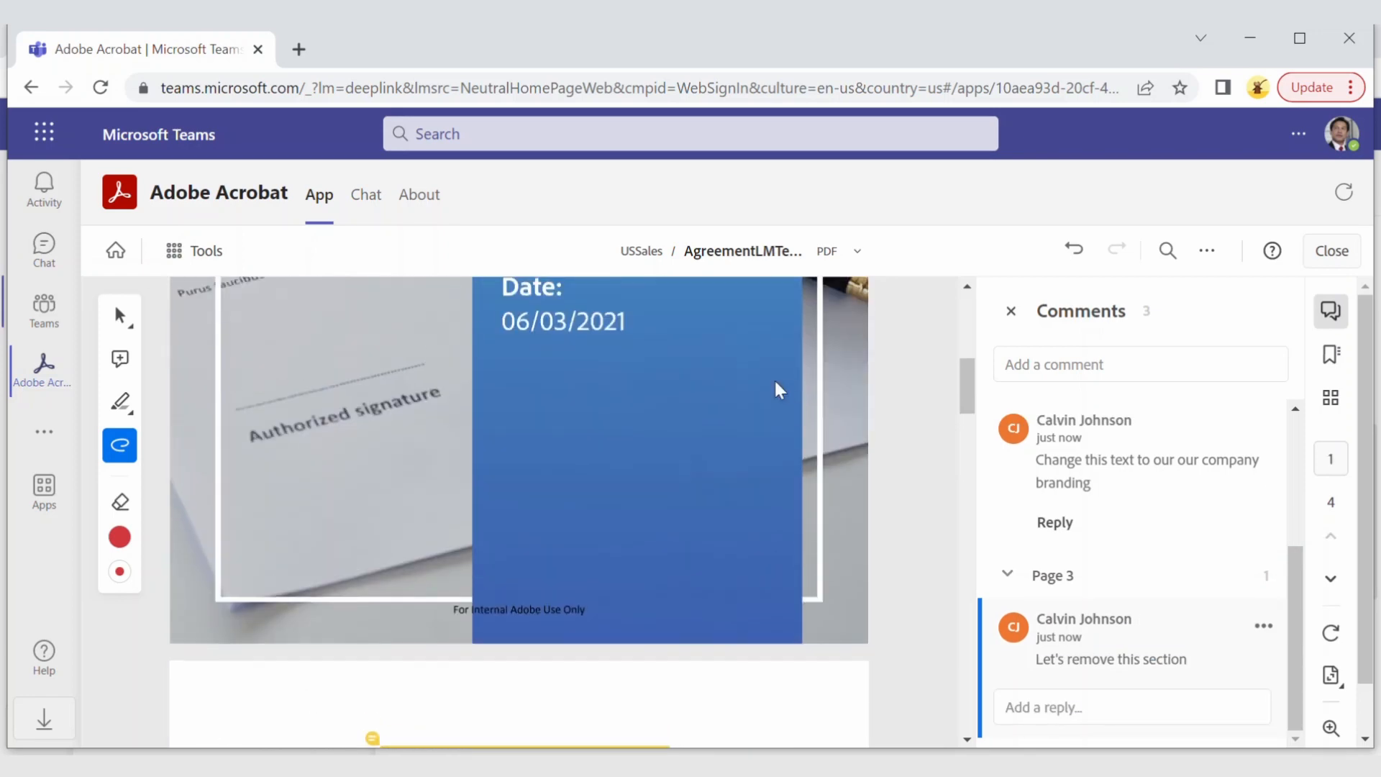
{"action": "scroll", "coordinate": [778, 390], "scroll_direction": "up", "scroll_amount": 2}
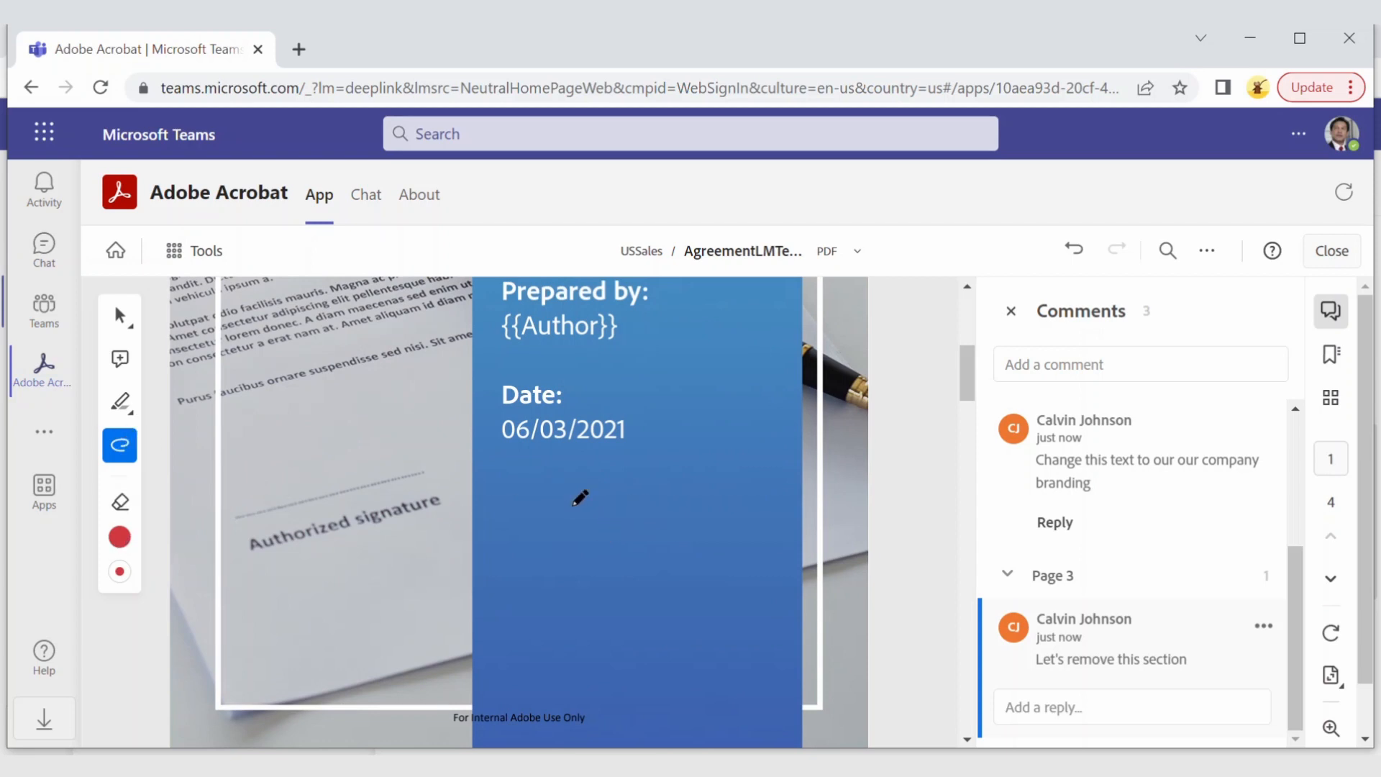
{"action": "mouse_move", "coordinate": [633, 479]}
{"action": "left_mouse_down"}
{"action": "mouse_move", "coordinate": [473, 570]}
{"action": "mouse_move", "coordinate": [637, 694]}
{"action": "mouse_move", "coordinate": [806, 525]}
{"action": "mouse_move", "coordinate": [631, 455]}
{"action": "mouse_move", "coordinate": [538, 473]}
{"action": "left_mouse_up"}
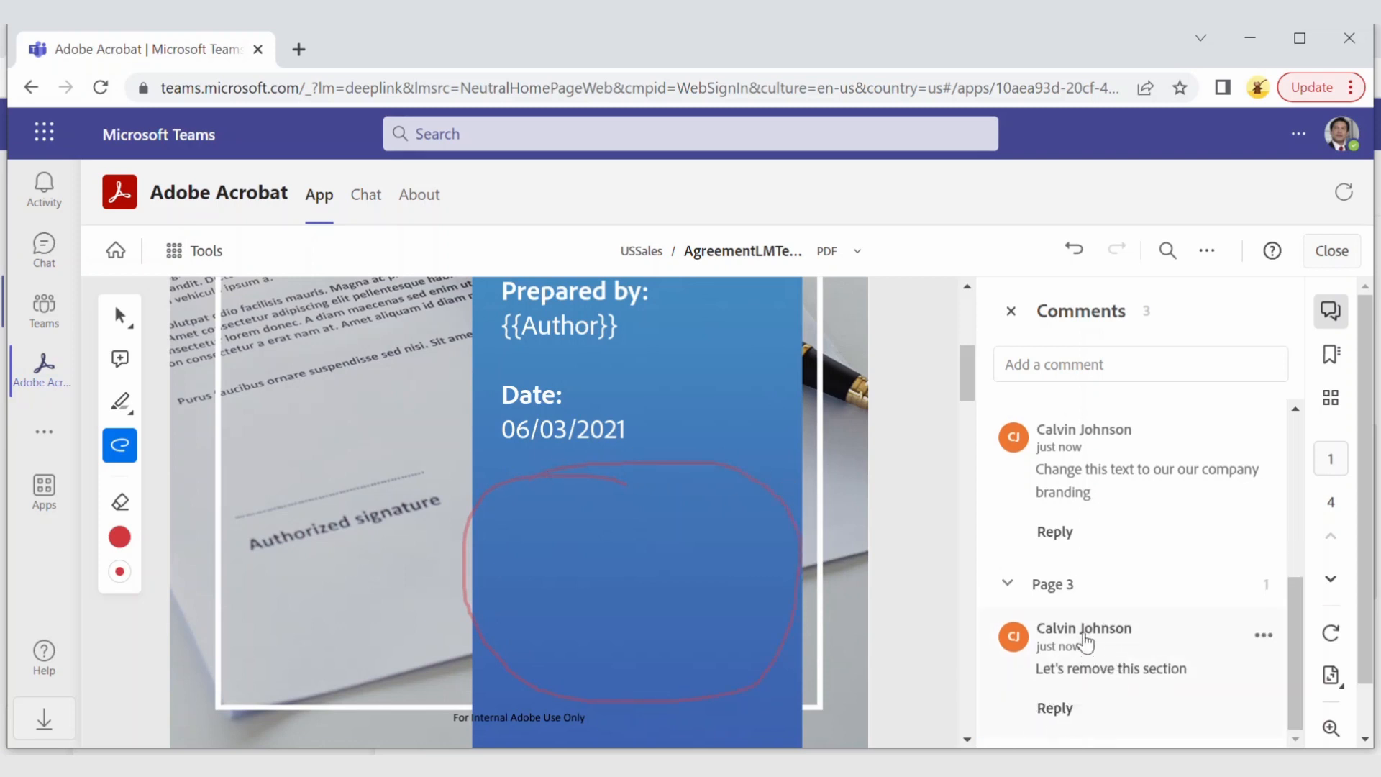
Step: Post the comment "Can we fill in this blank space?" inside the circled cover area and close the document
{"action": "type", "text": "can we"}
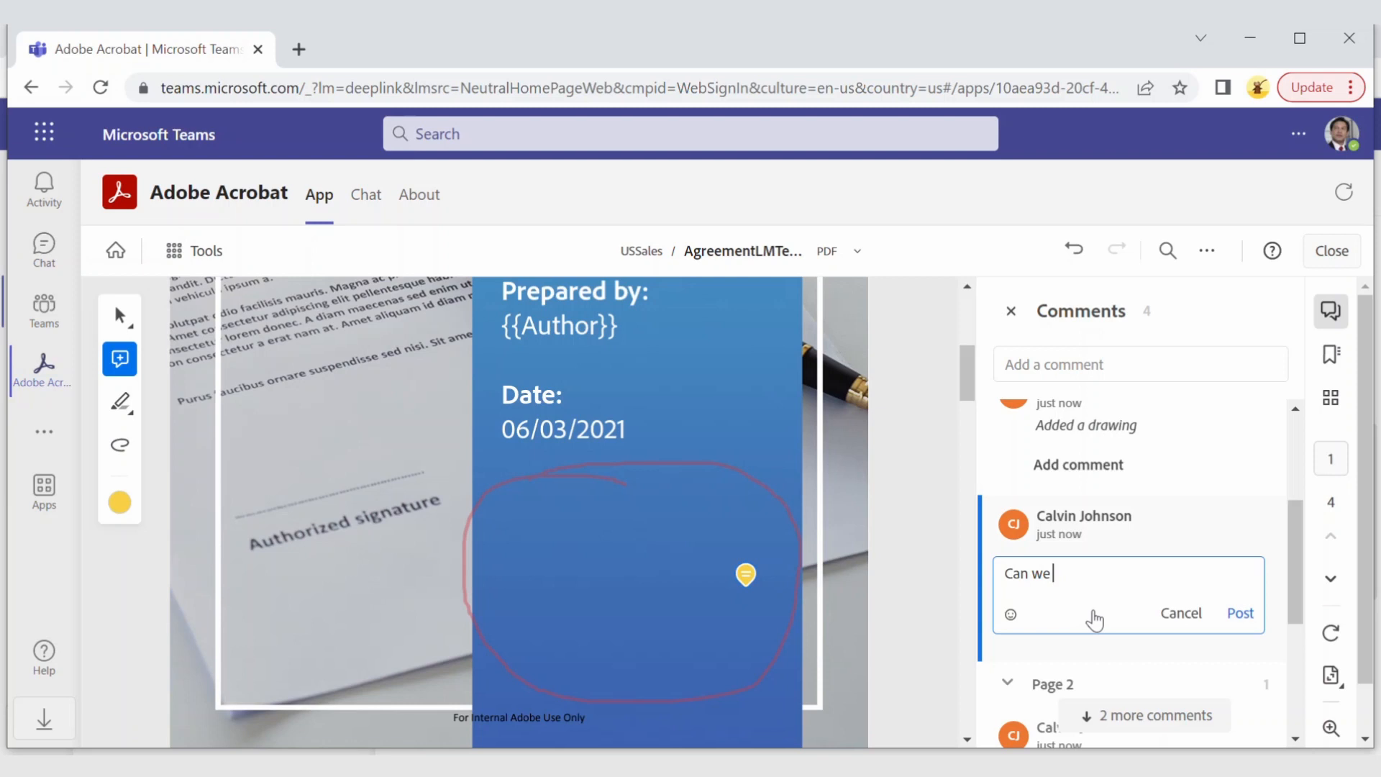
{"action": "type", "text": " fill in this blank space?"}
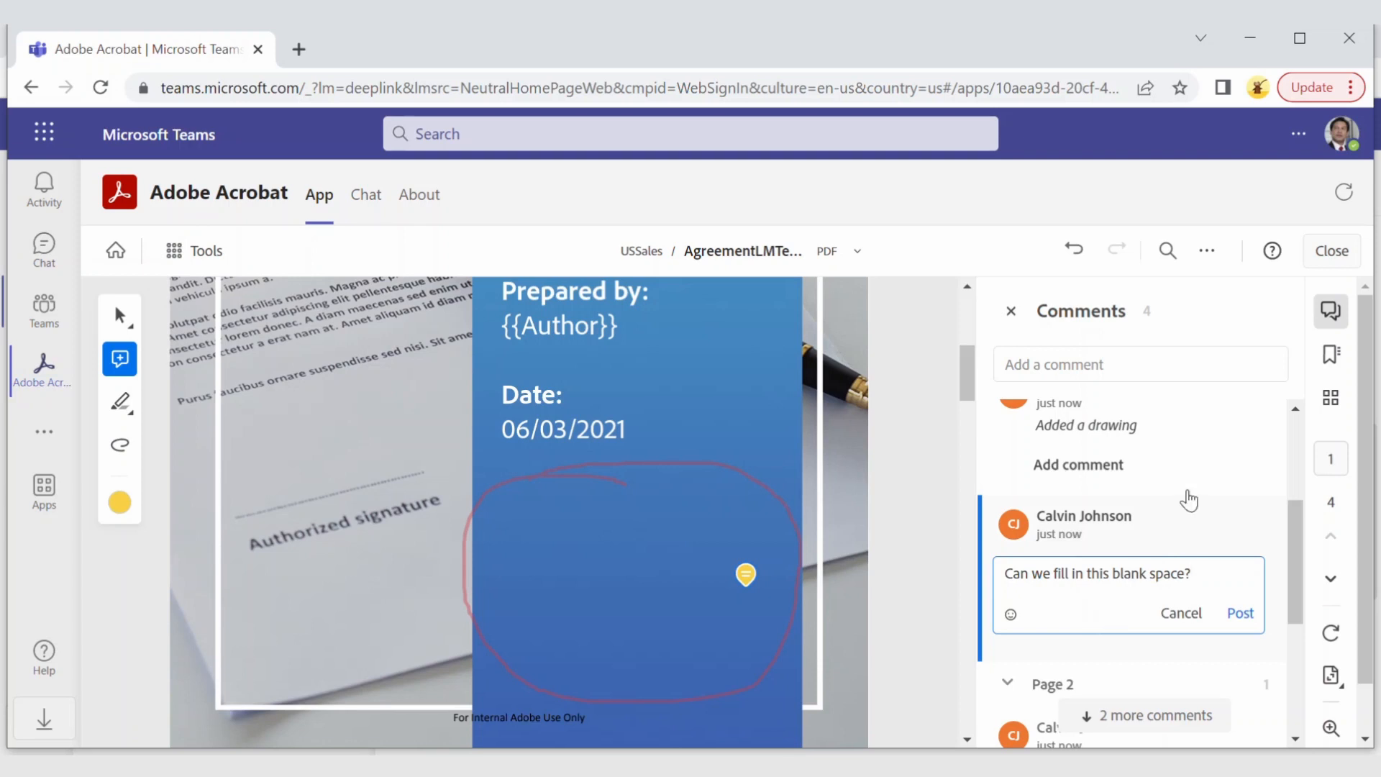
{"action": "left_click", "coordinate": [1241, 616]}
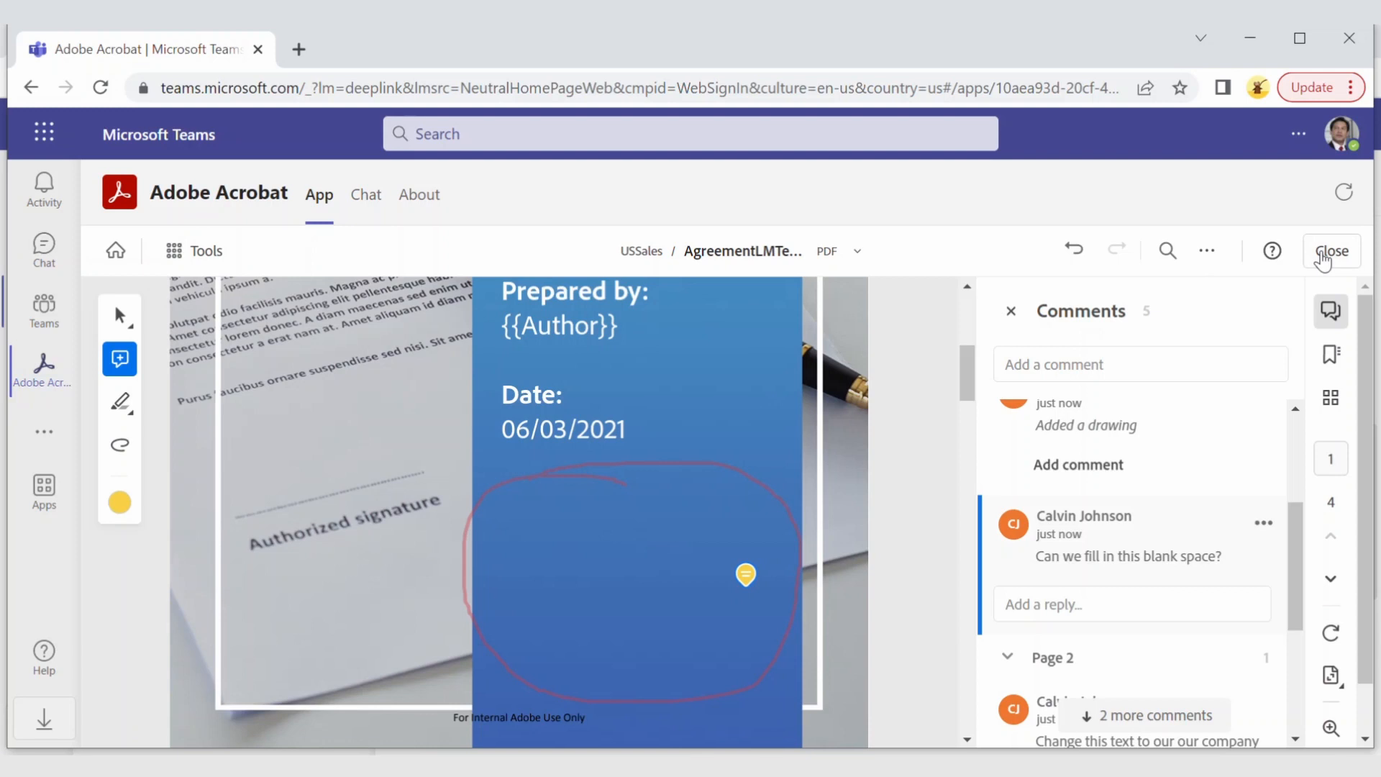
{"action": "left_click", "coordinate": [1324, 252]}
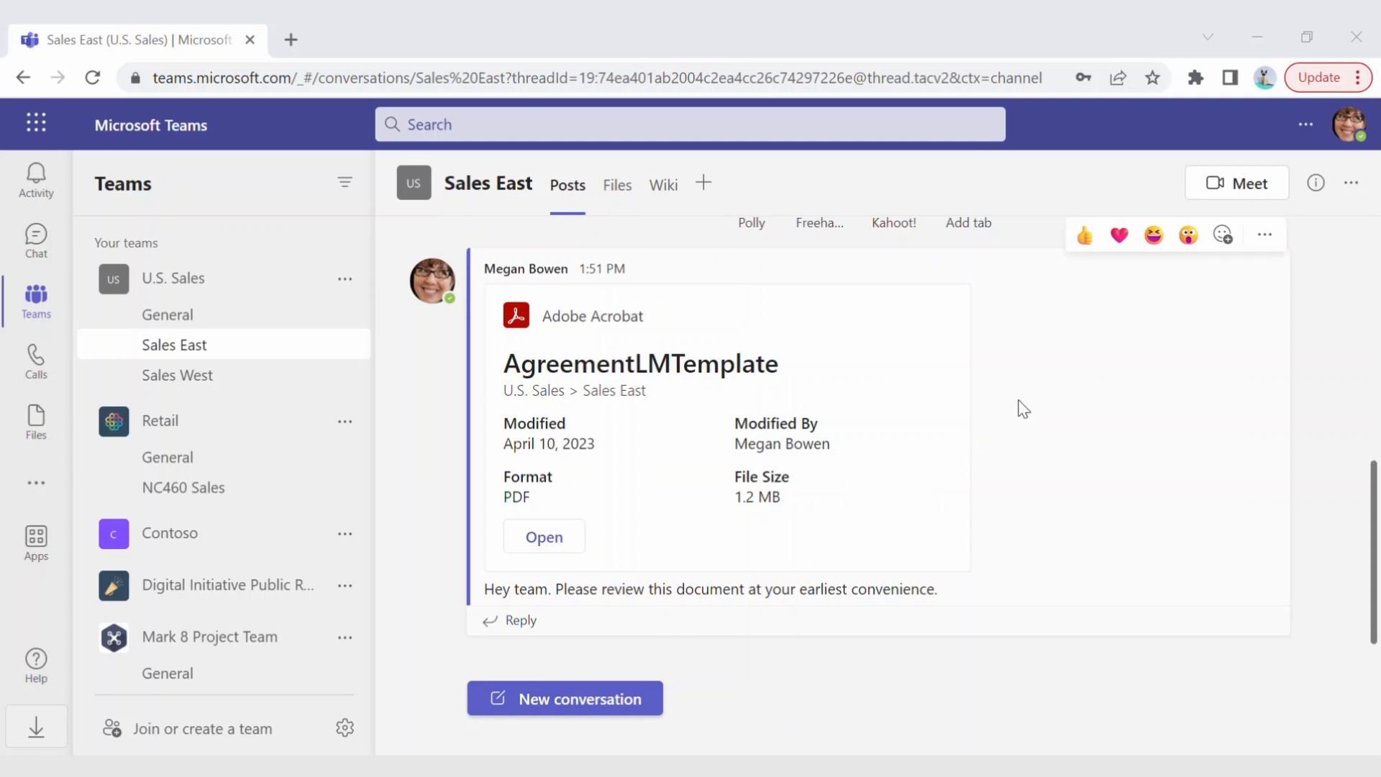
Step: Open the Adobe Acrobat app's chat in Teams and look through the comment notifications for AgreementLMTemplate.pdf
{"action": "left_click", "coordinate": [36, 489]}
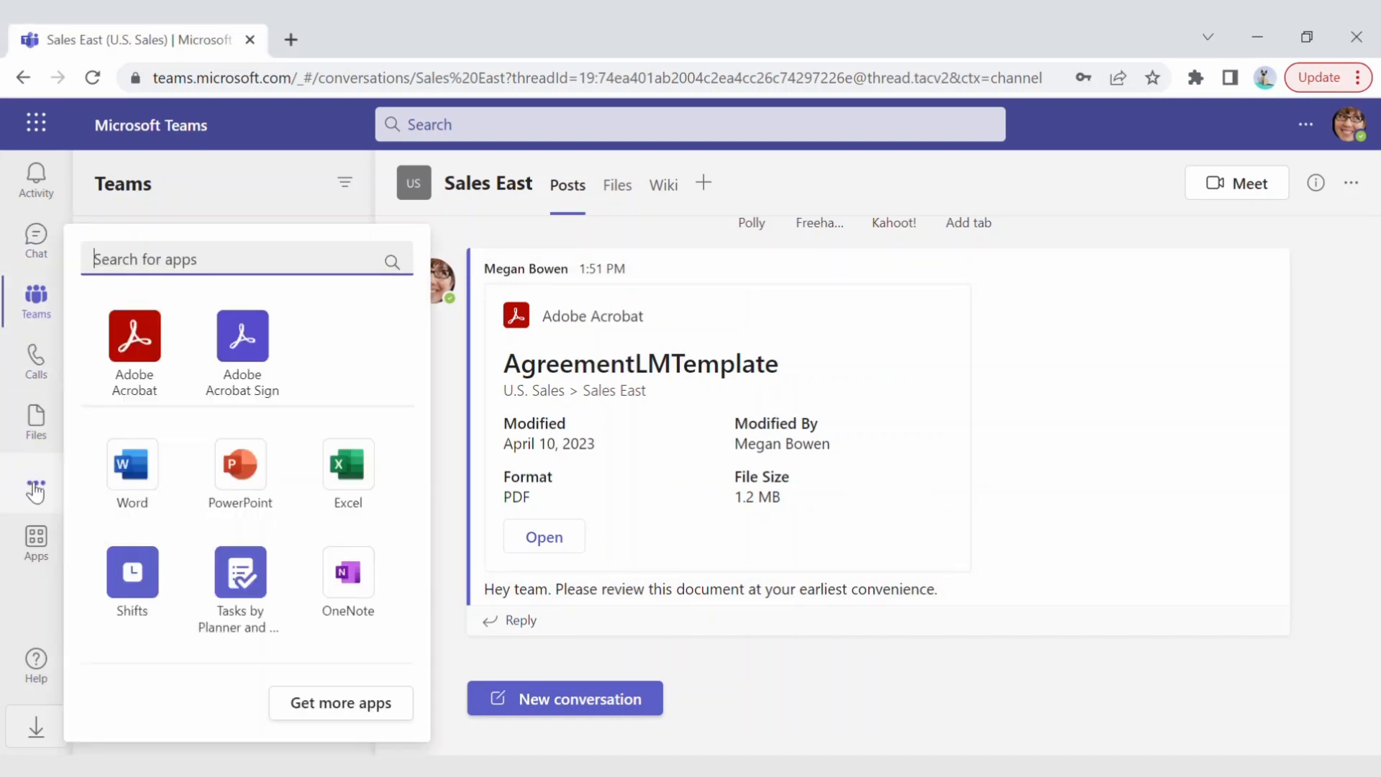
{"action": "left_click", "coordinate": [155, 347]}
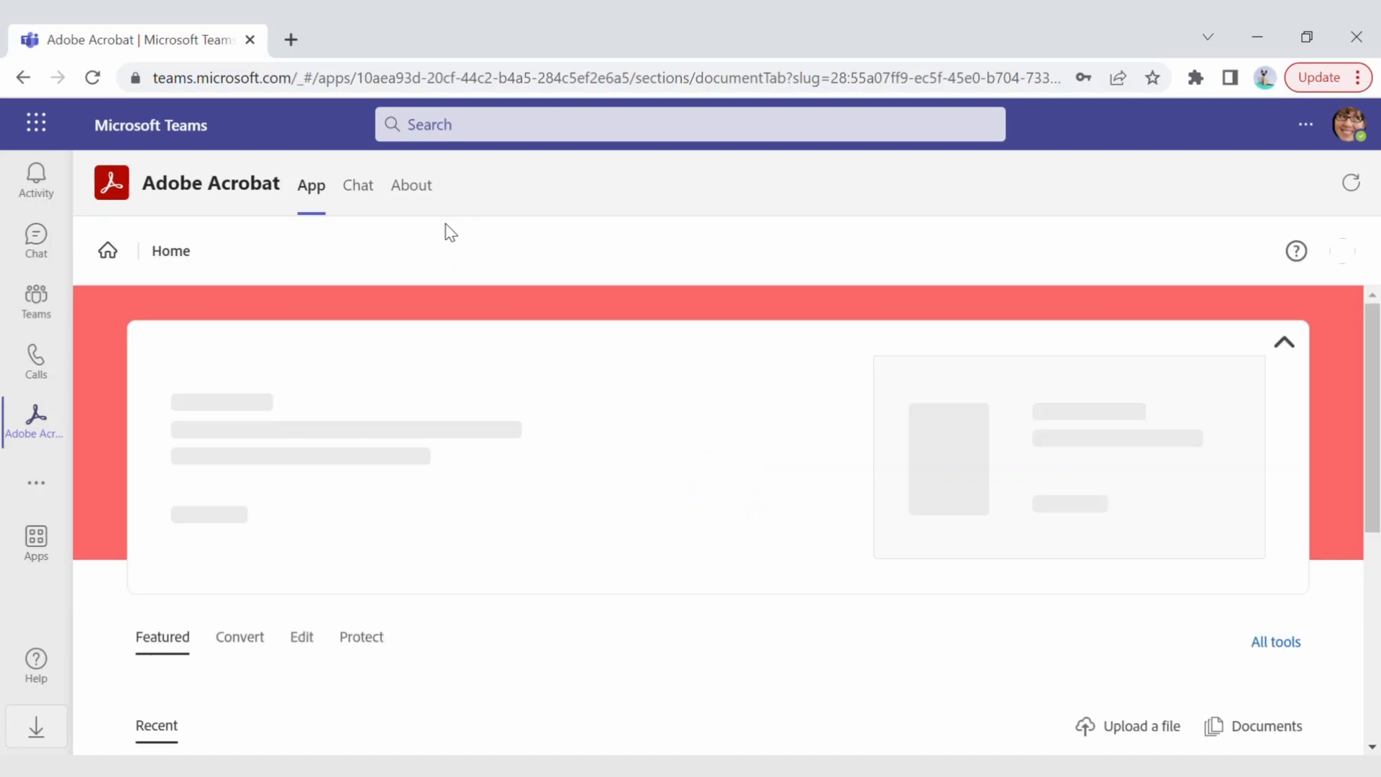
{"action": "left_click", "coordinate": [362, 201]}
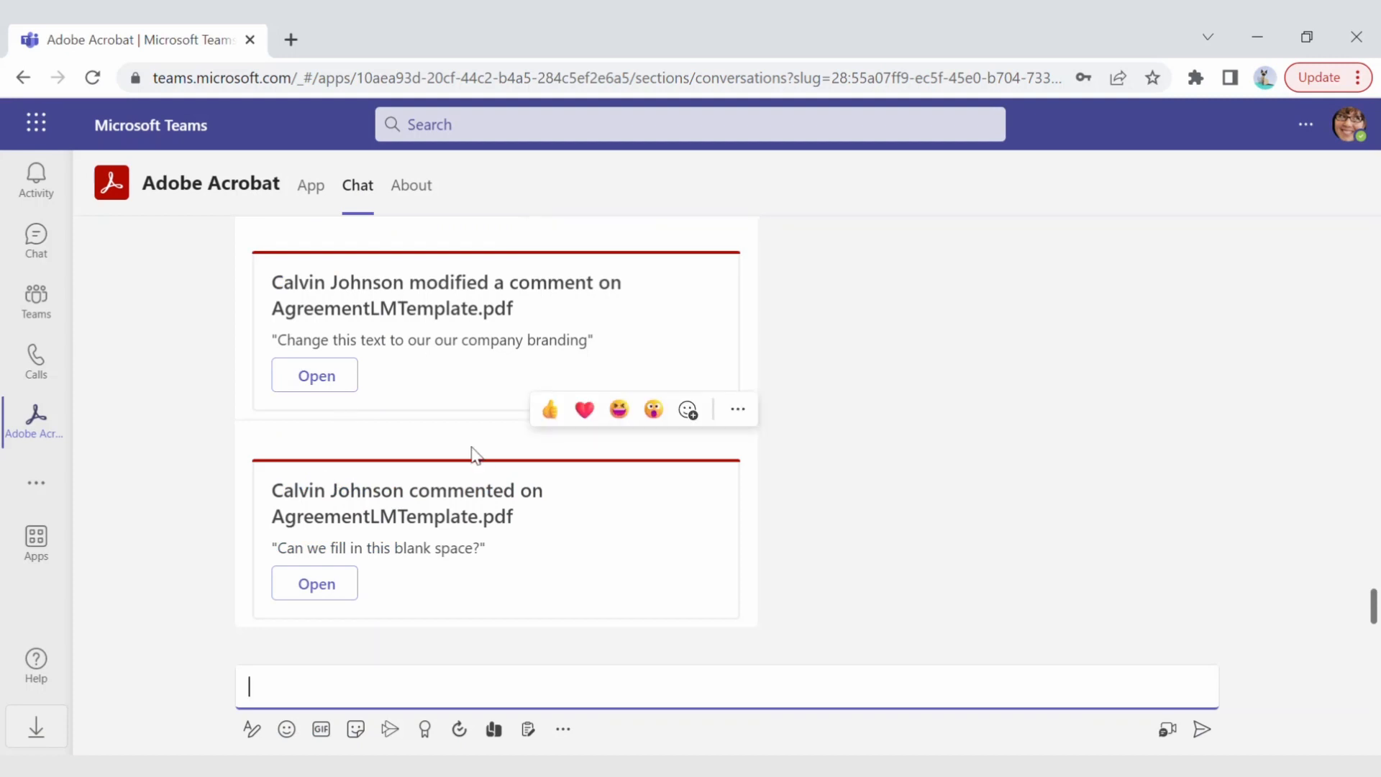
{"action": "scroll", "coordinate": [422, 374], "scroll_direction": "up", "scroll_amount": 3}
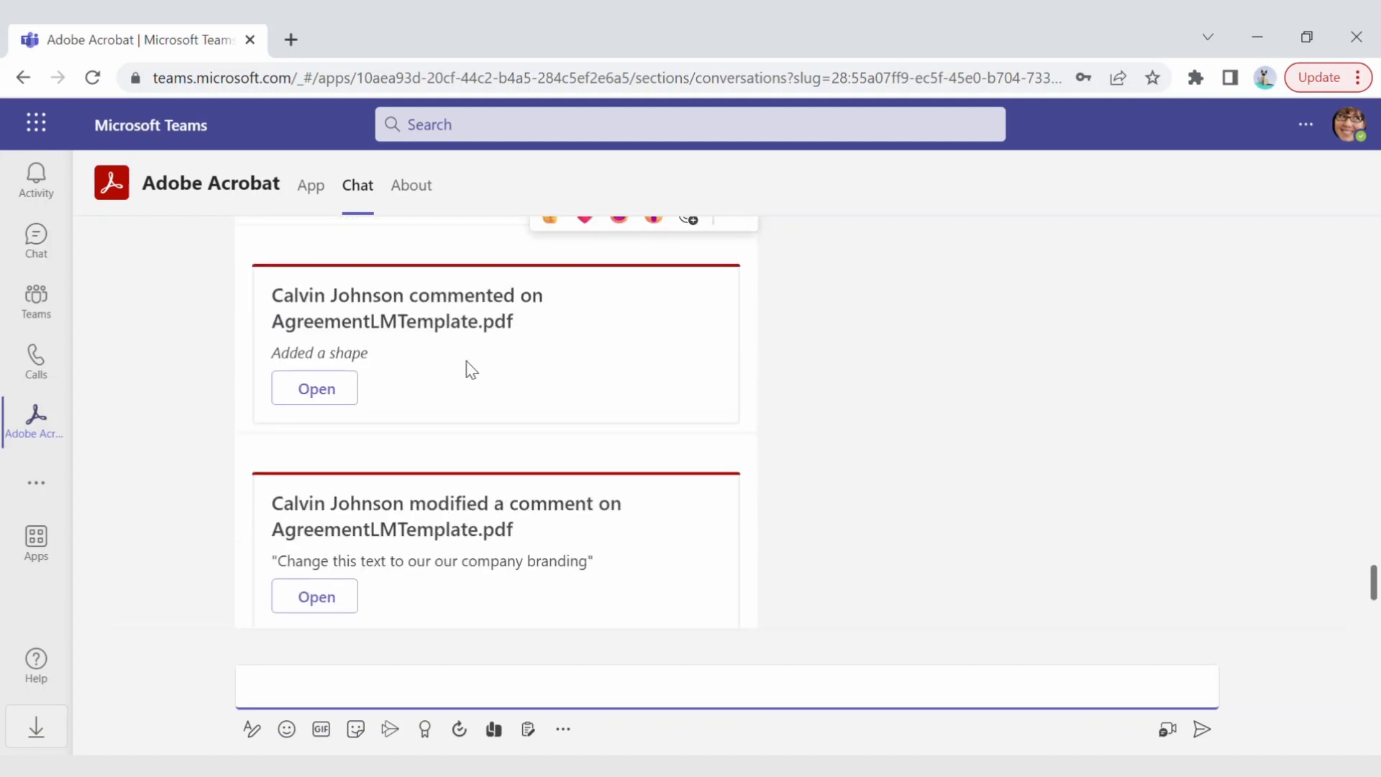
{"action": "scroll", "coordinate": [471, 370], "scroll_direction": "up", "scroll_amount": 1}
{"action": "scroll", "coordinate": [477, 410], "scroll_direction": "down", "scroll_amount": 4}
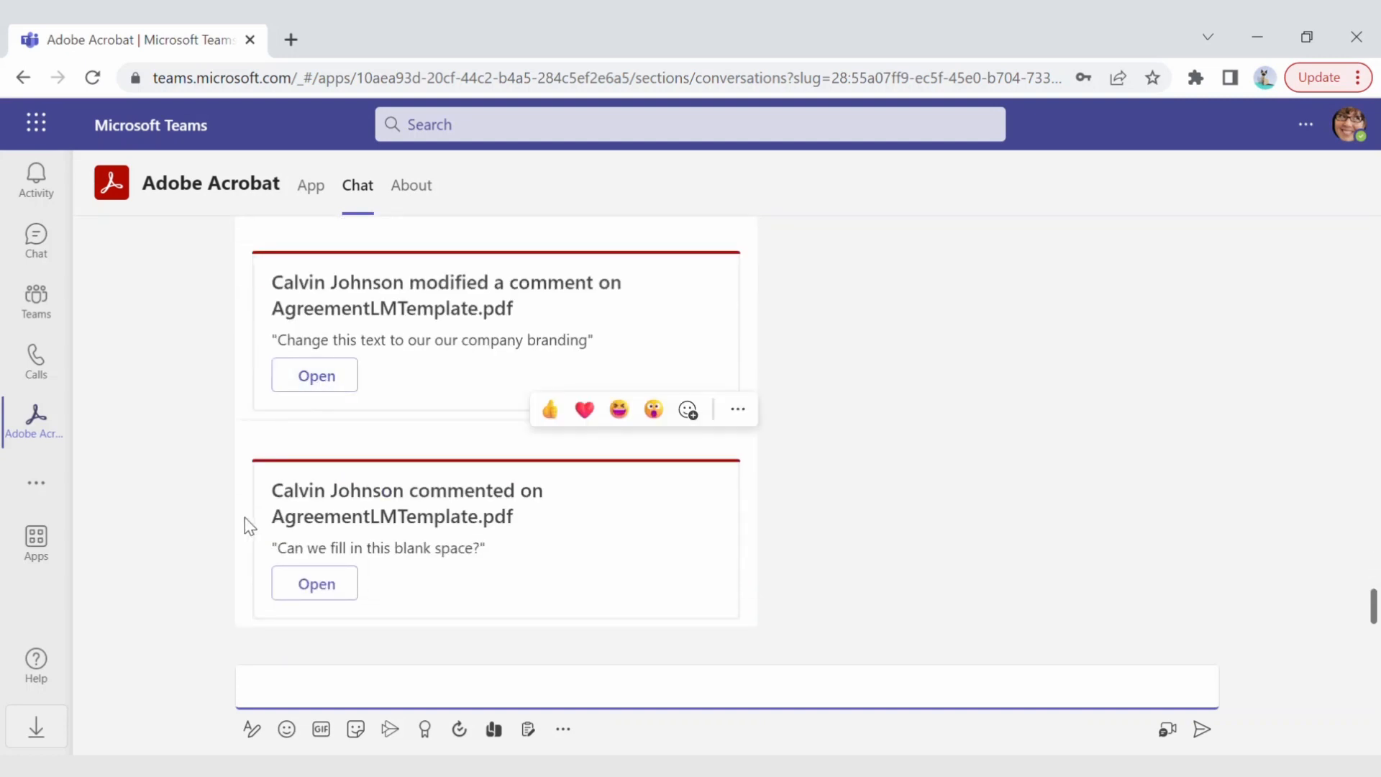
{"action": "scroll", "coordinate": [430, 495], "scroll_direction": "up", "scroll_amount": 2}
{"action": "scroll", "coordinate": [430, 495], "scroll_direction": "down", "scroll_amount": 2}
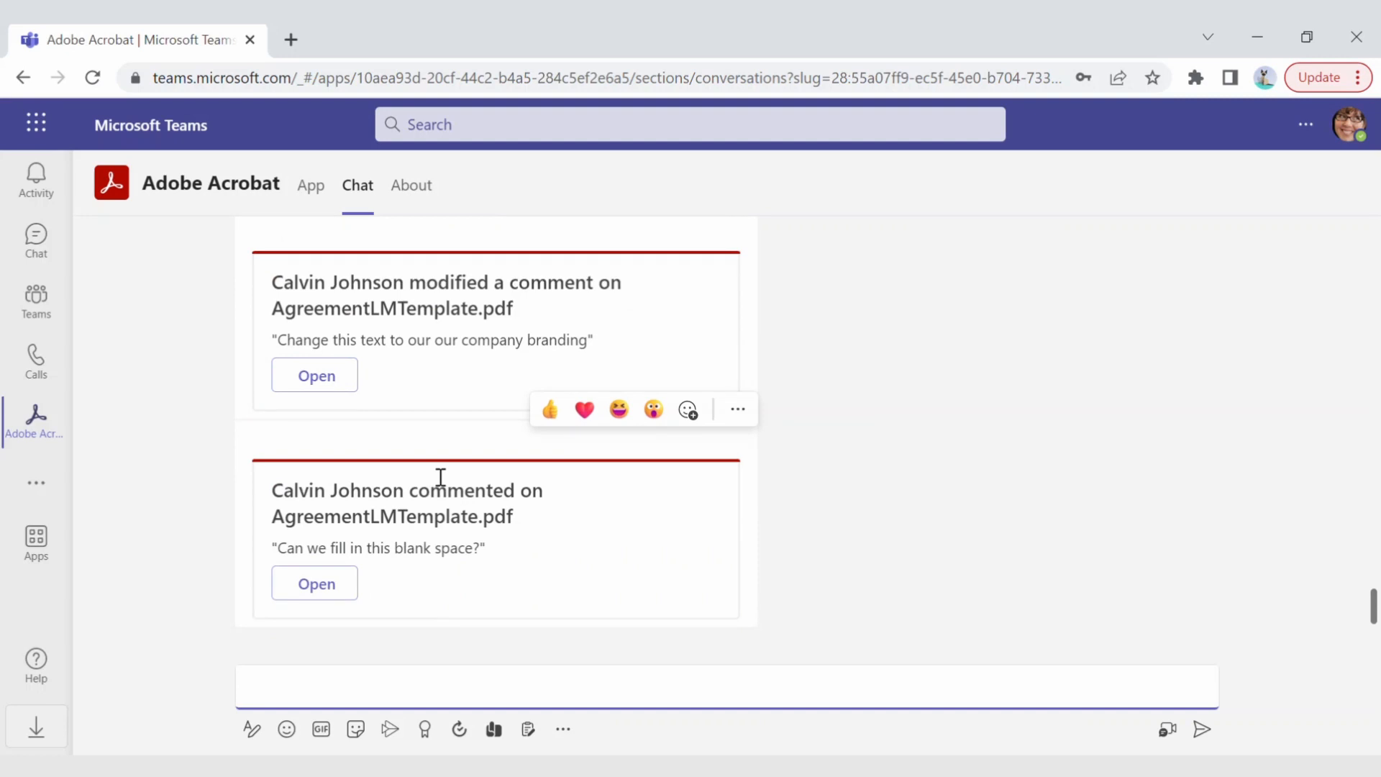
Step: Open the agreement from the "Can we fill in this blank space?" notification and review its comments through page 3
{"action": "left_click", "coordinate": [317, 584]}
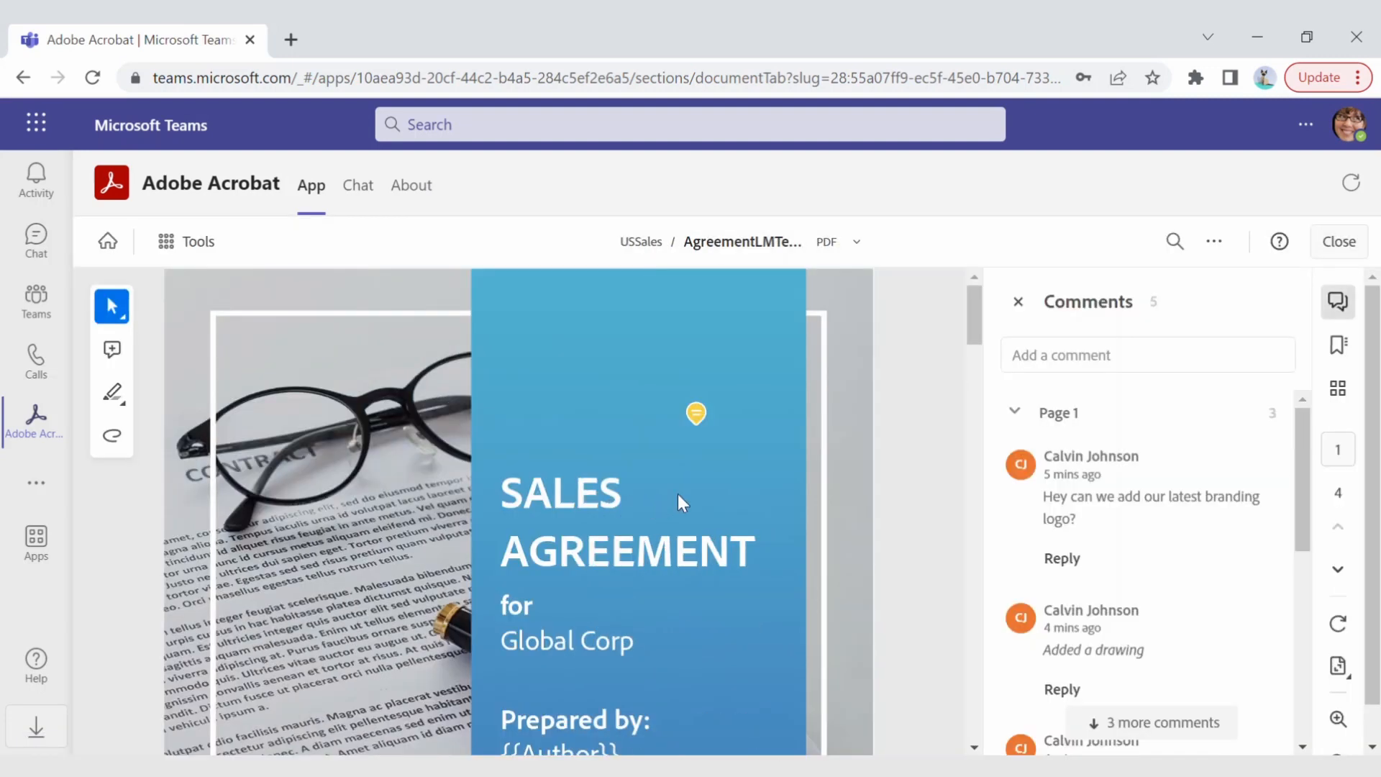
{"action": "scroll", "coordinate": [1093, 464], "scroll_direction": "down", "scroll_amount": 3}
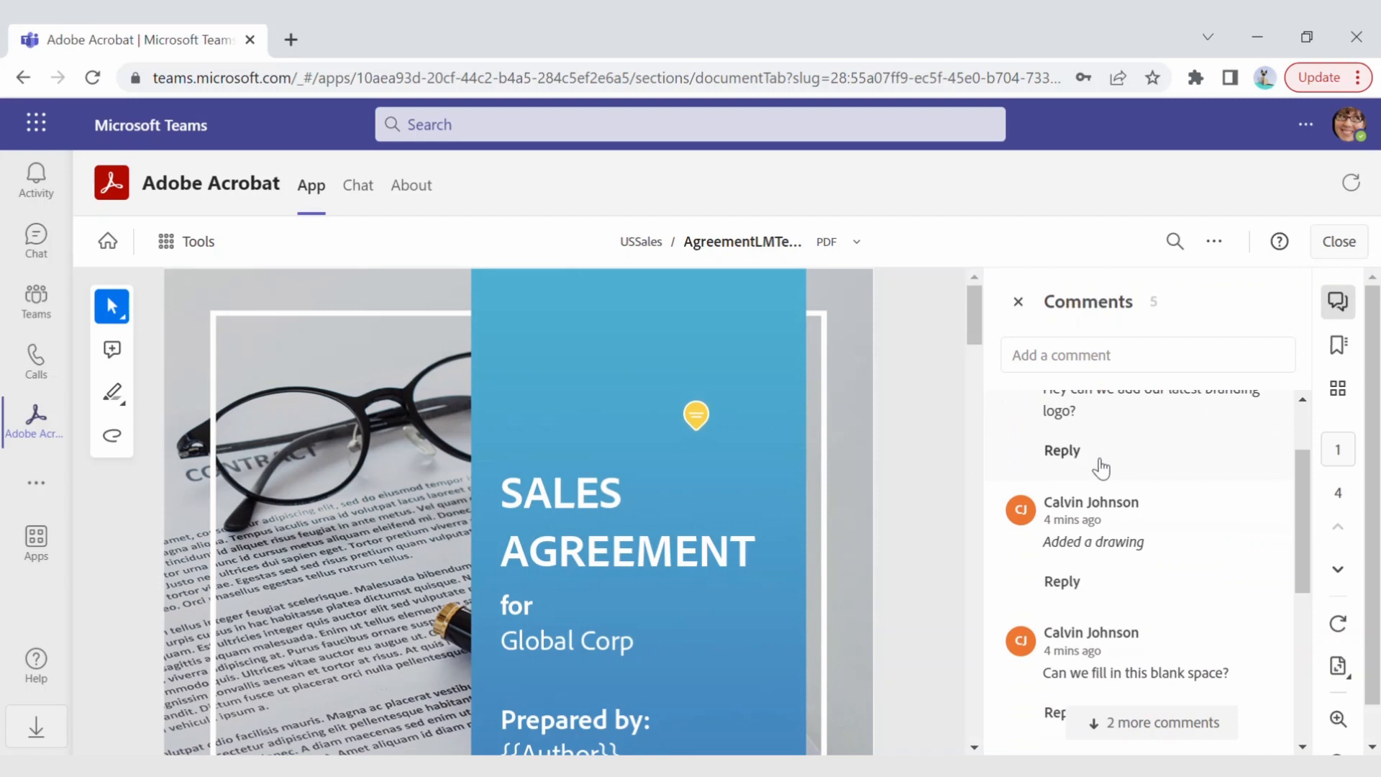
{"action": "scroll", "coordinate": [1100, 468], "scroll_direction": "down", "scroll_amount": 3}
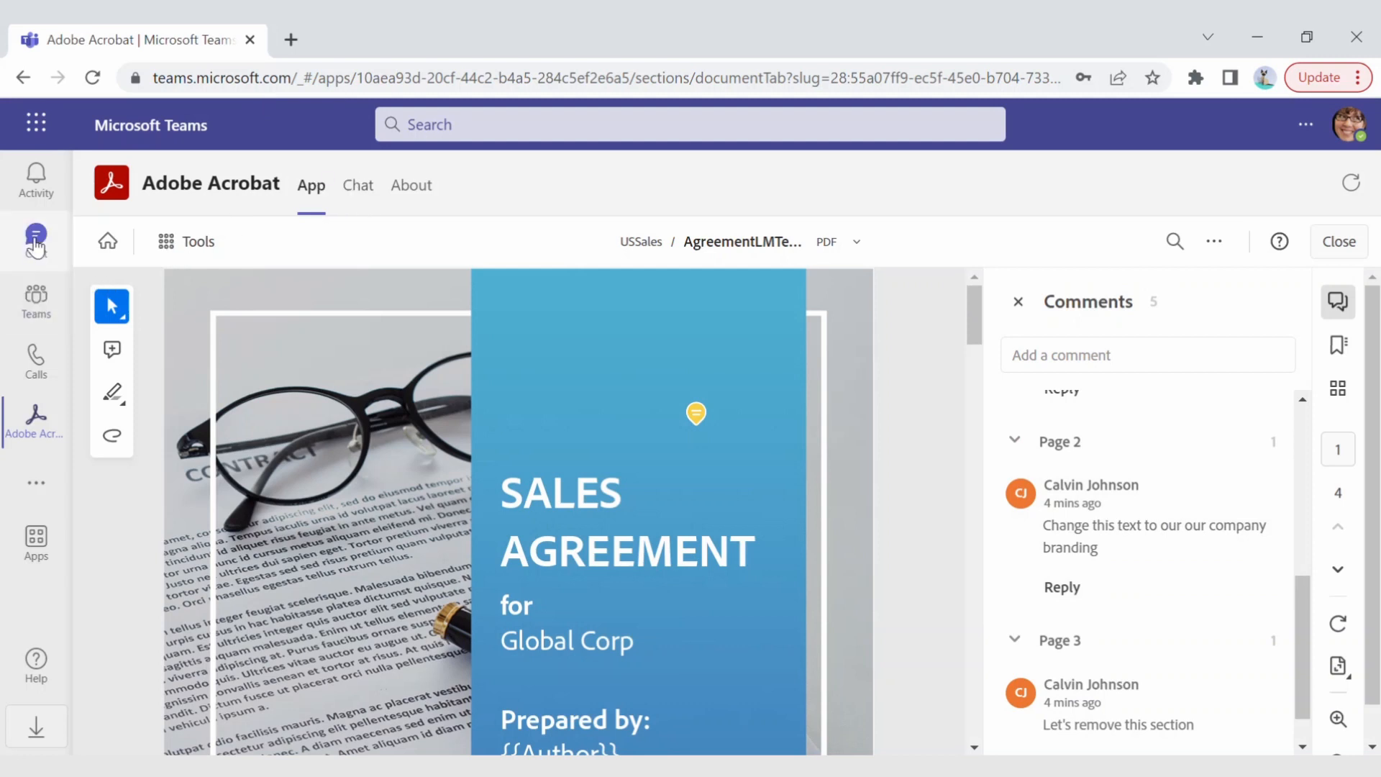
Step: Add AgreementLMTemplate.pdf from the Collab folder as an Adobe Acrobat tab in the Sales East channel, with a channel post about it
{"action": "left_click", "coordinate": [36, 300]}
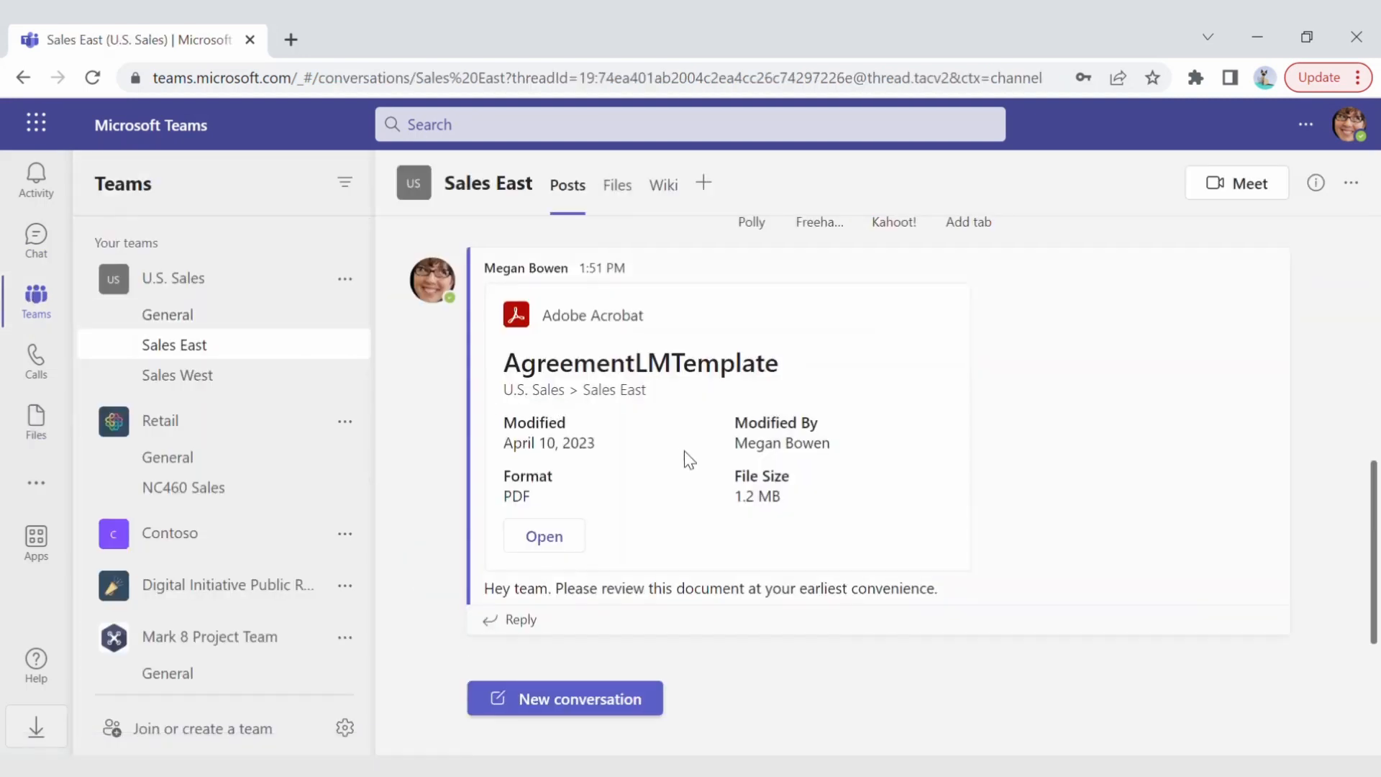
{"action": "mouse_move", "coordinate": [756, 424]}
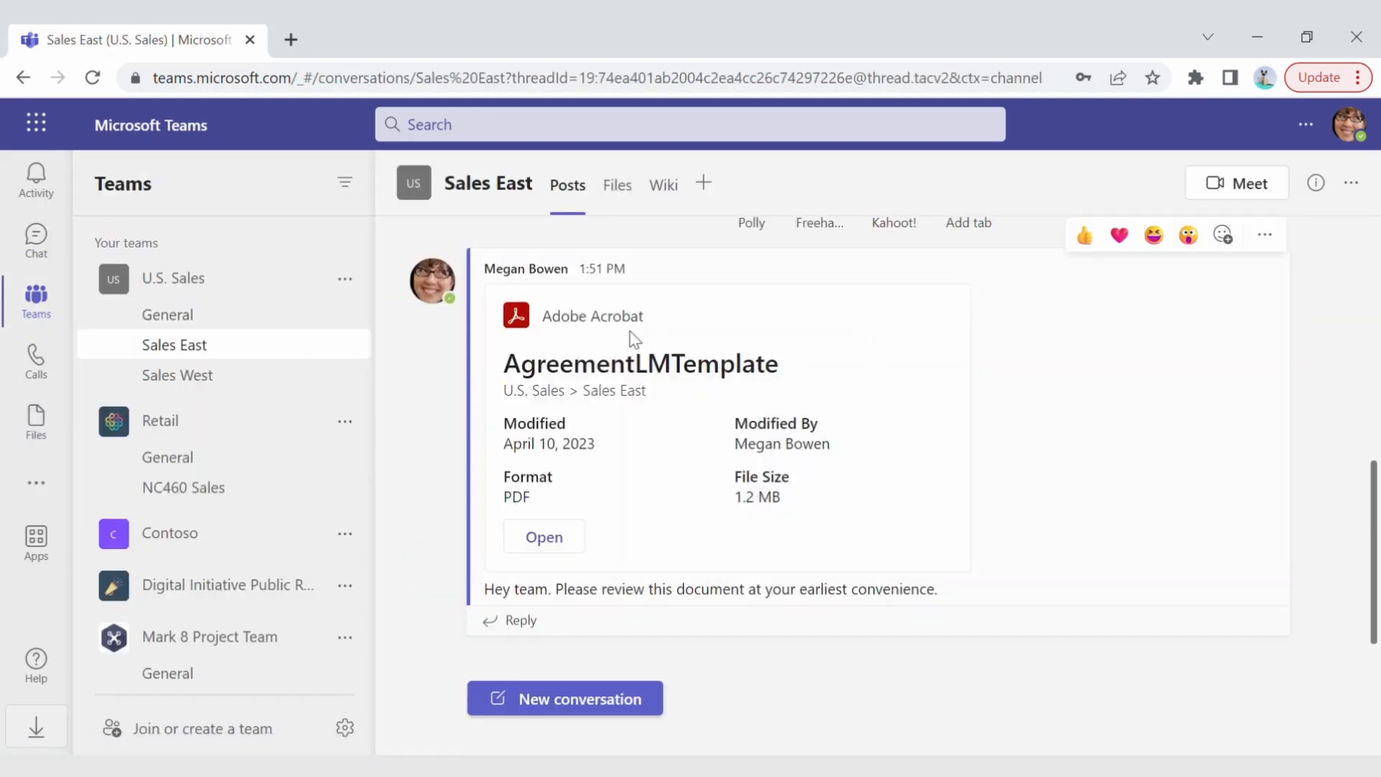
{"action": "left_click", "coordinate": [705, 184]}
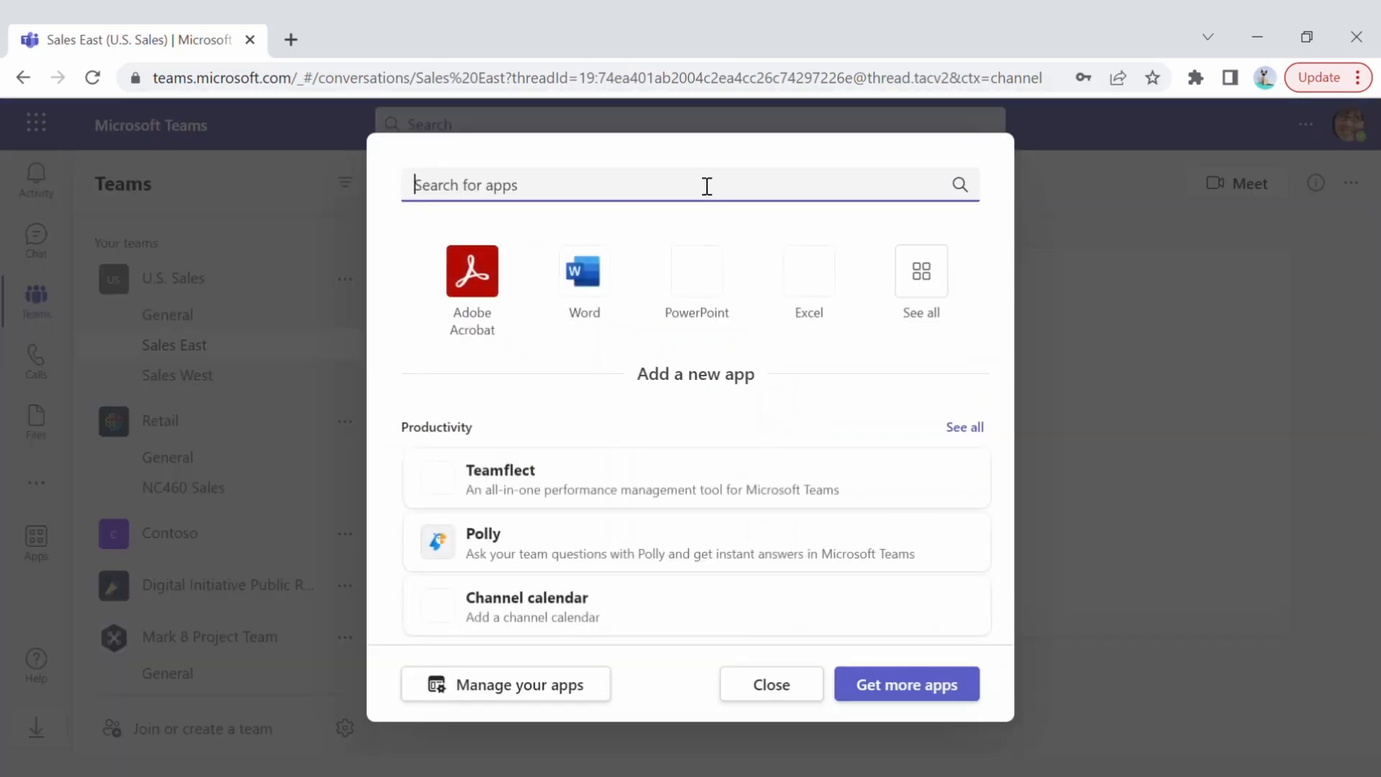
{"action": "left_click", "coordinate": [487, 273]}
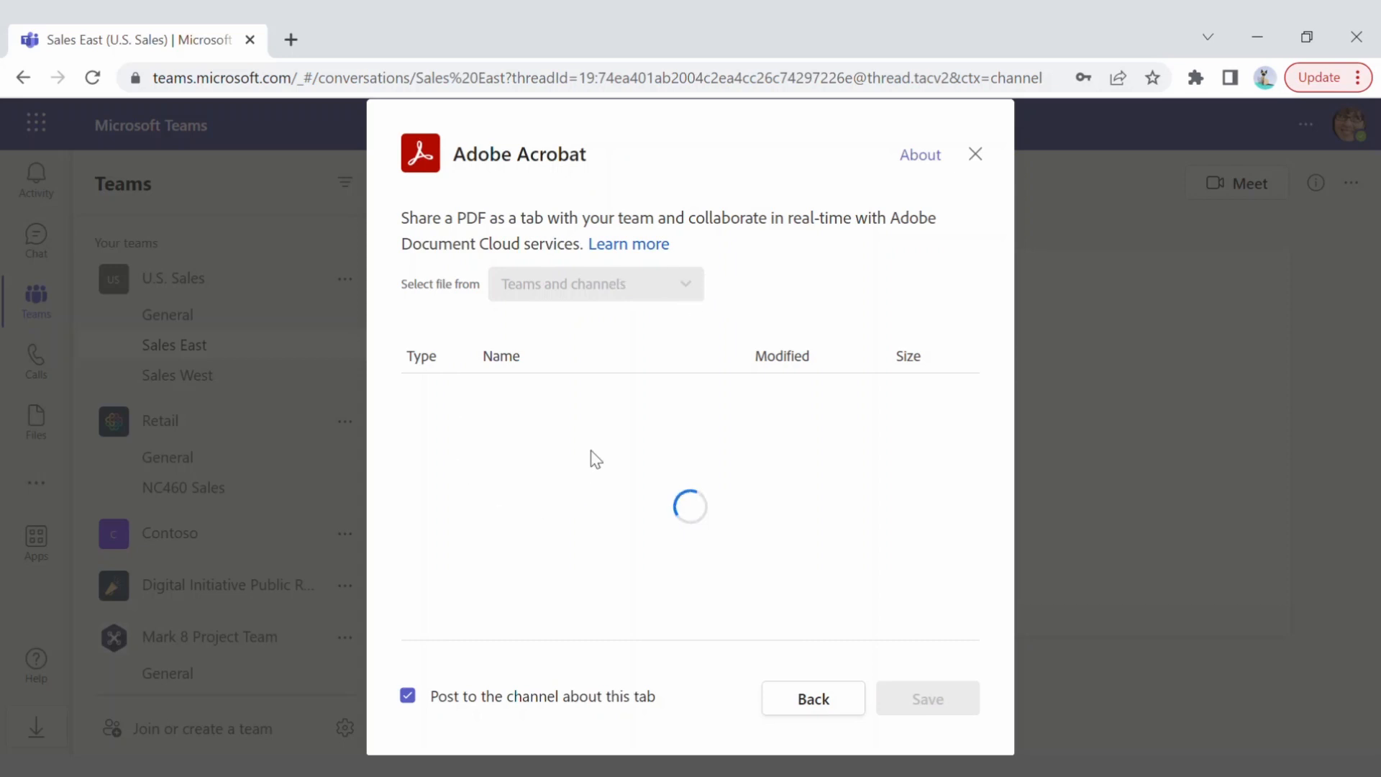
{"action": "left_click", "coordinate": [640, 295]}
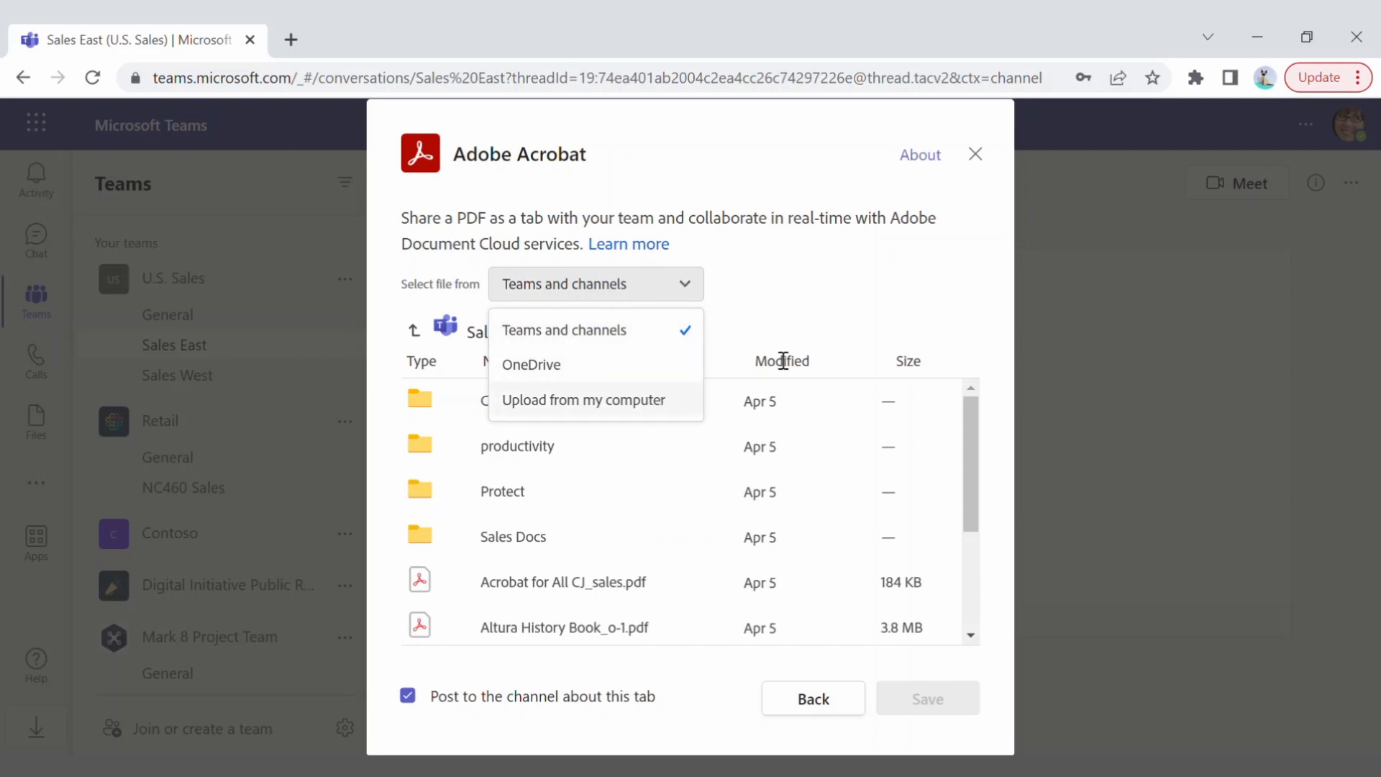
{"action": "left_click", "coordinate": [808, 314]}
{"action": "left_click", "coordinate": [516, 403]}
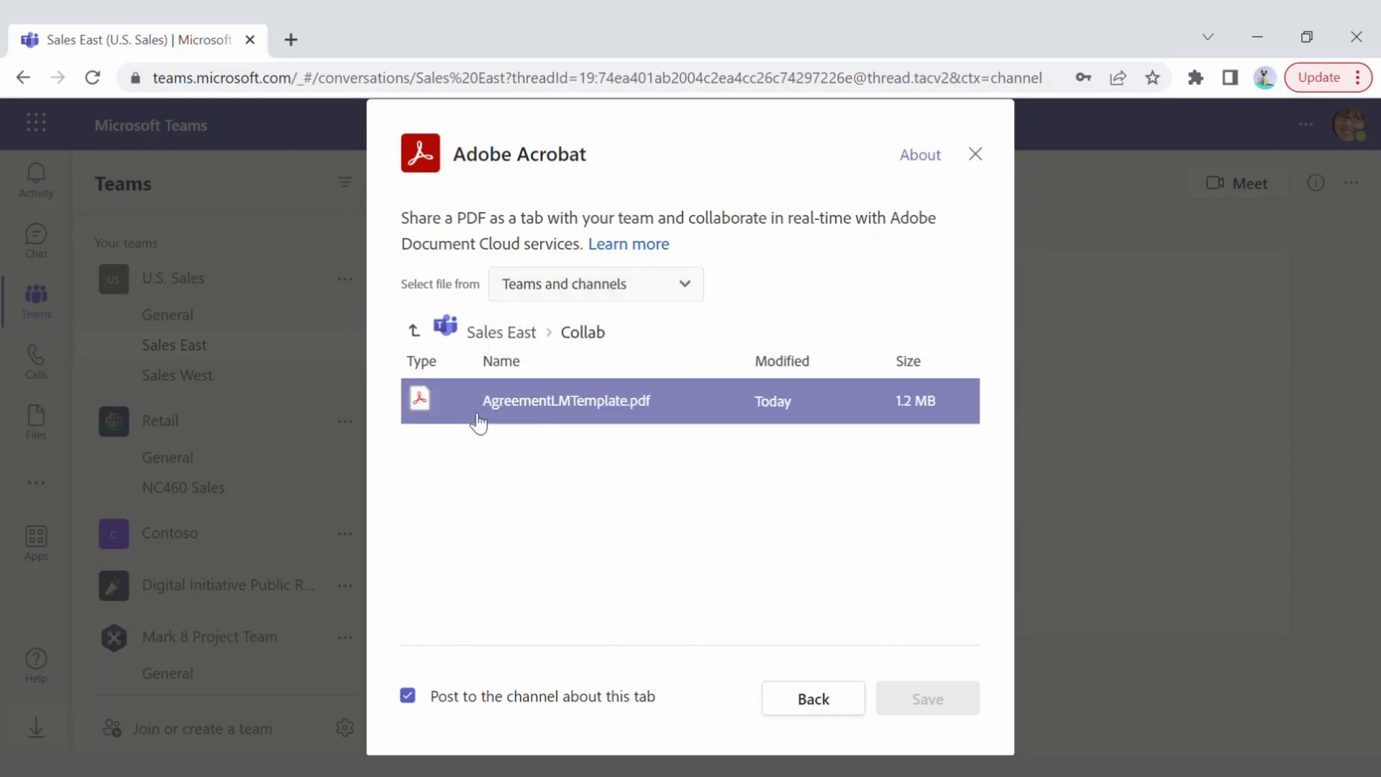
{"action": "left_click", "coordinate": [574, 416]}
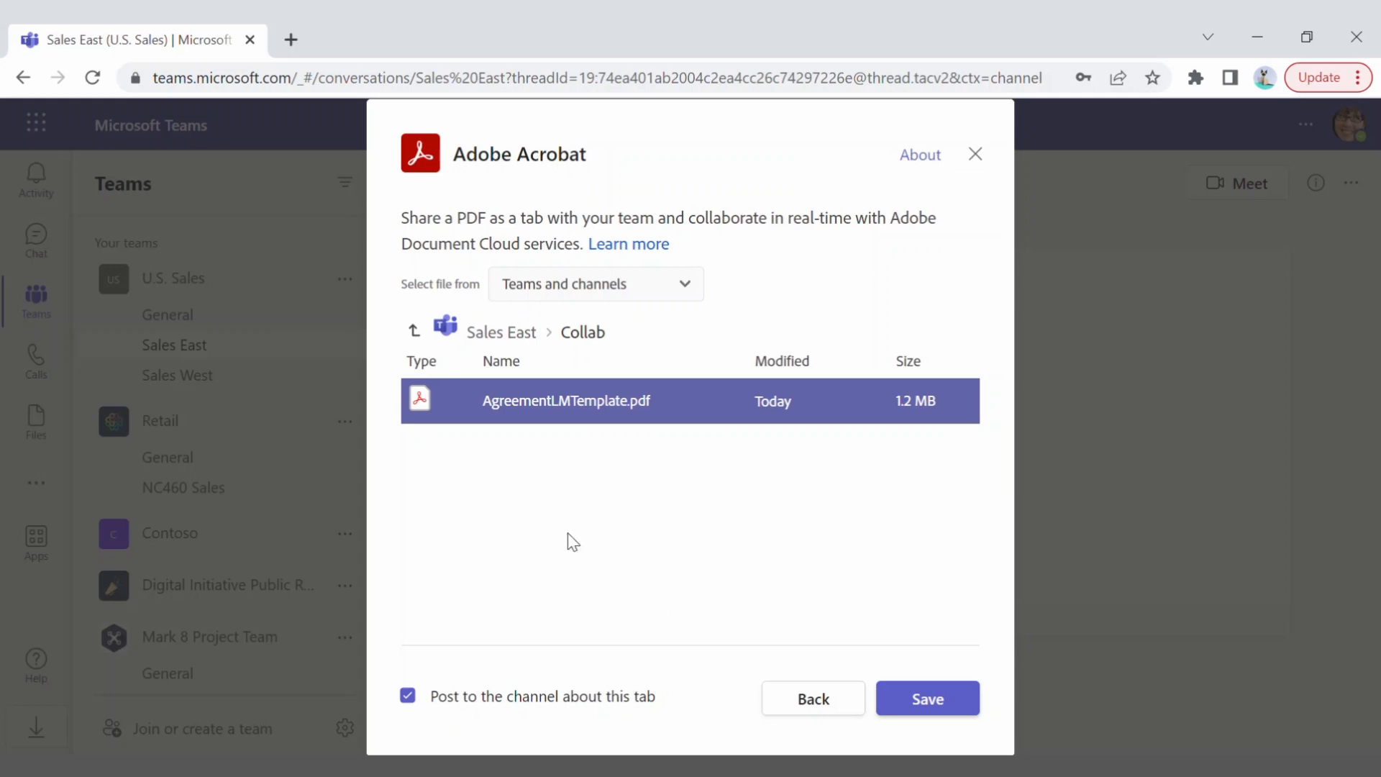
{"action": "left_click", "coordinate": [928, 699]}
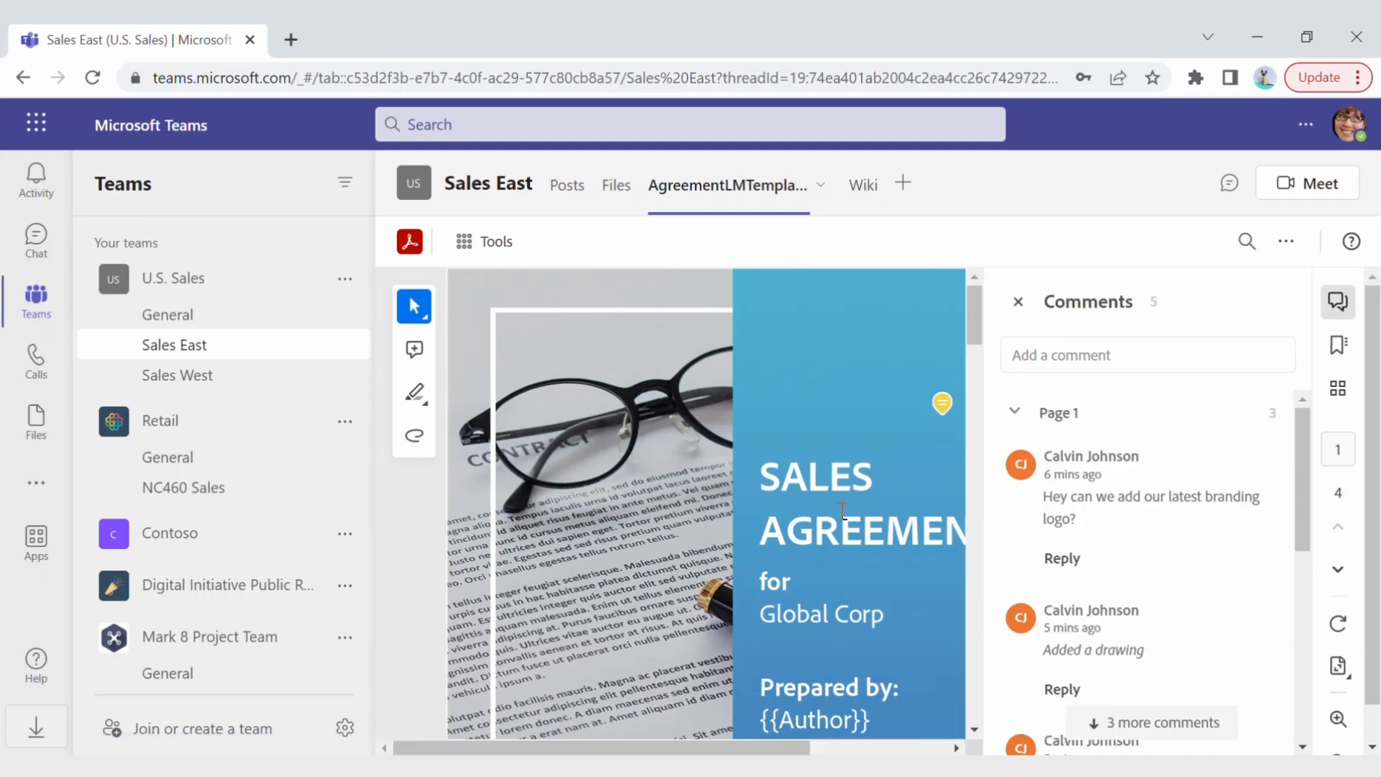
Step: Check the Sales East channel's posts for the announcement of the new PDF tab
{"action": "left_click", "coordinate": [574, 191]}
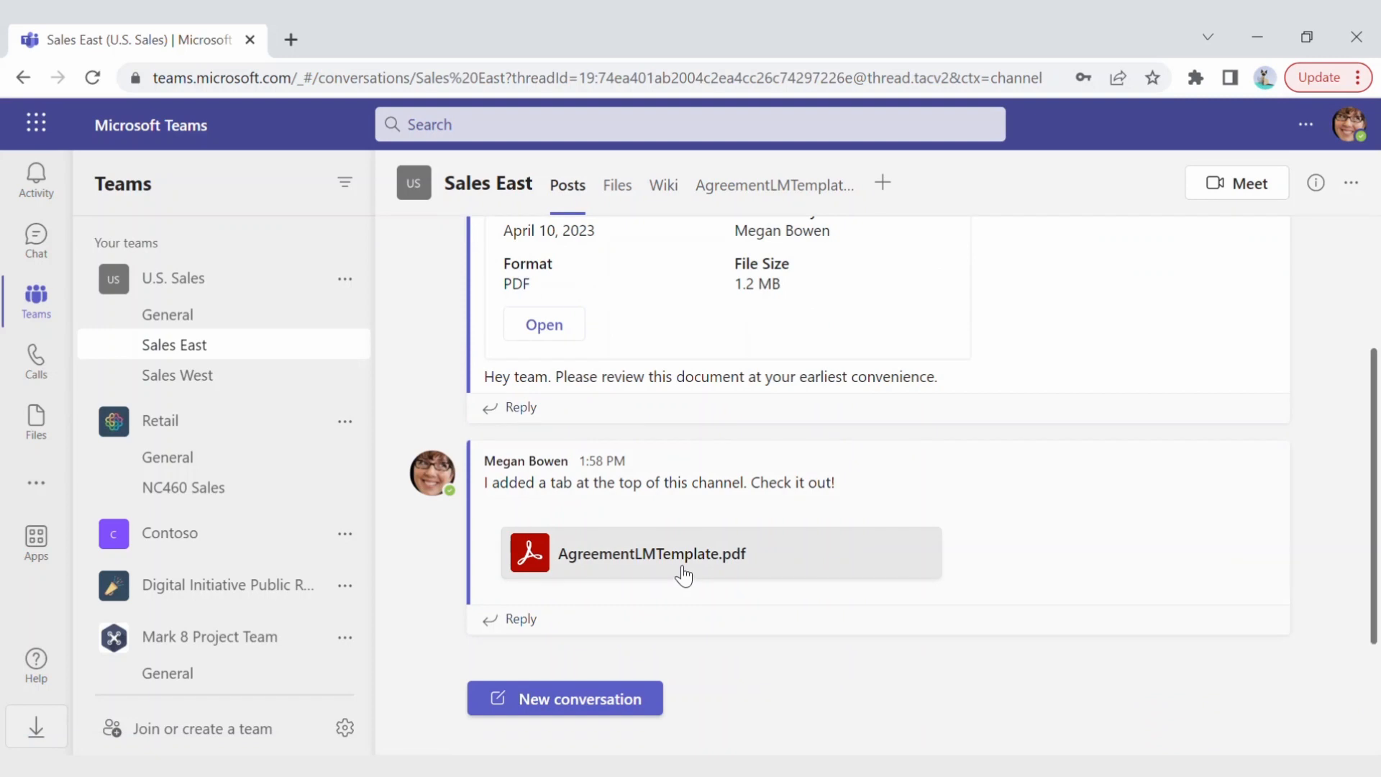
{"action": "mouse_move", "coordinate": [712, 612]}
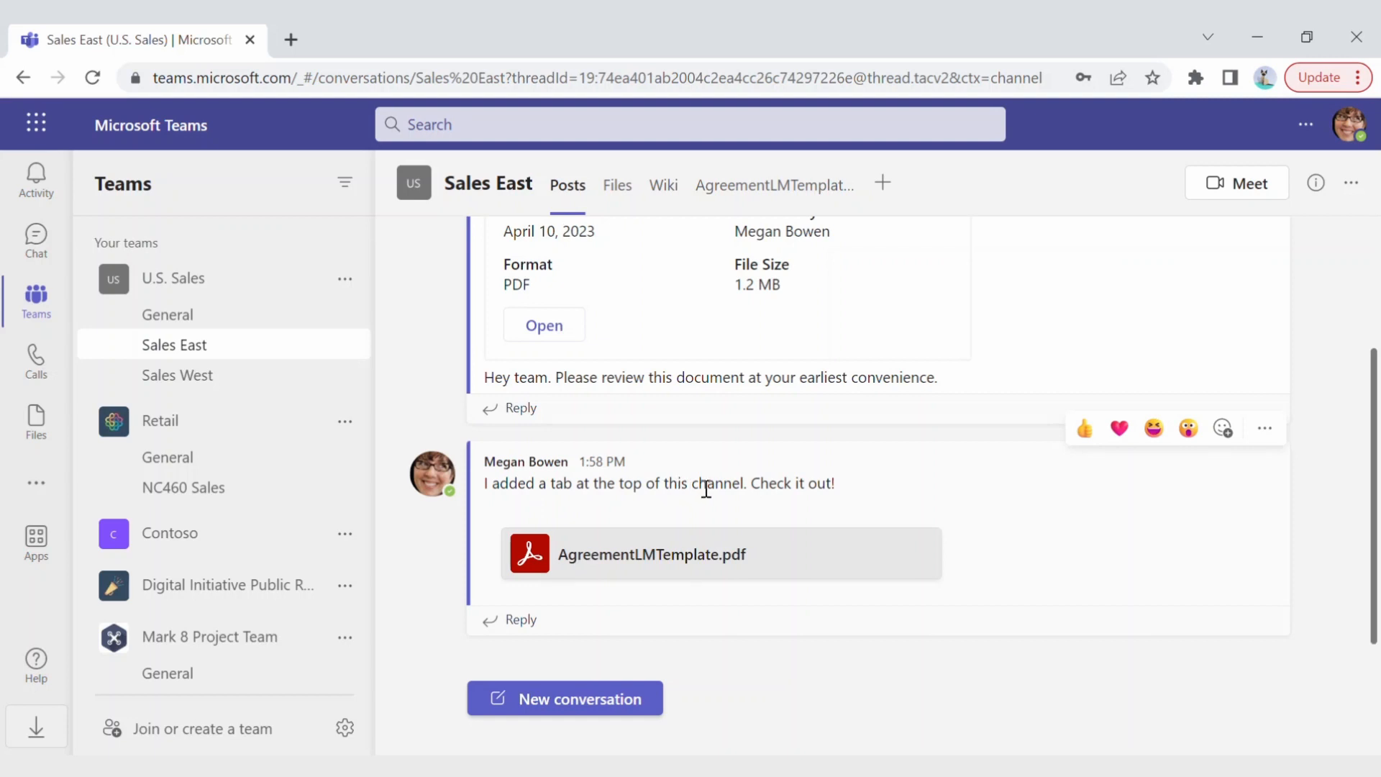
Step: Open the AgreementLMTemplate.pdf tab in the Sales East channel
{"action": "left_click", "coordinate": [768, 194]}
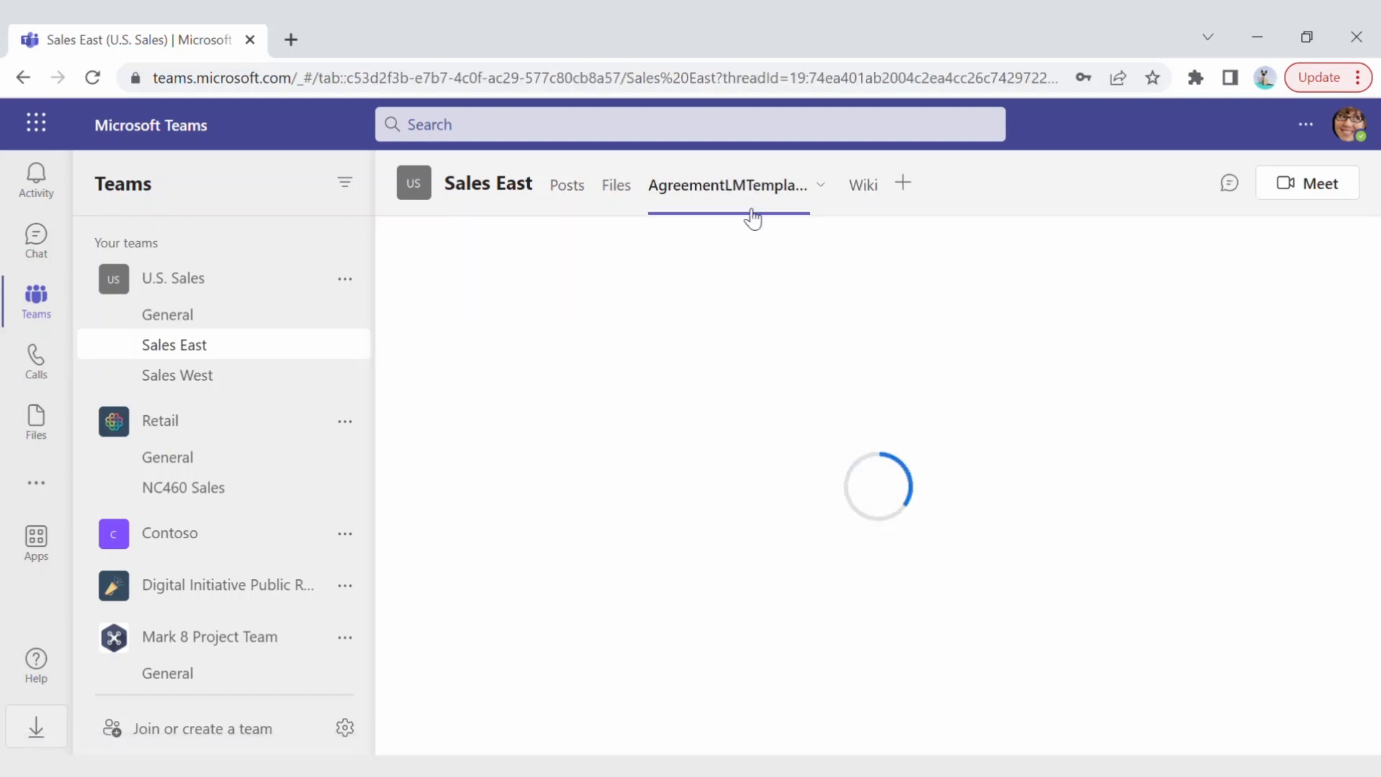
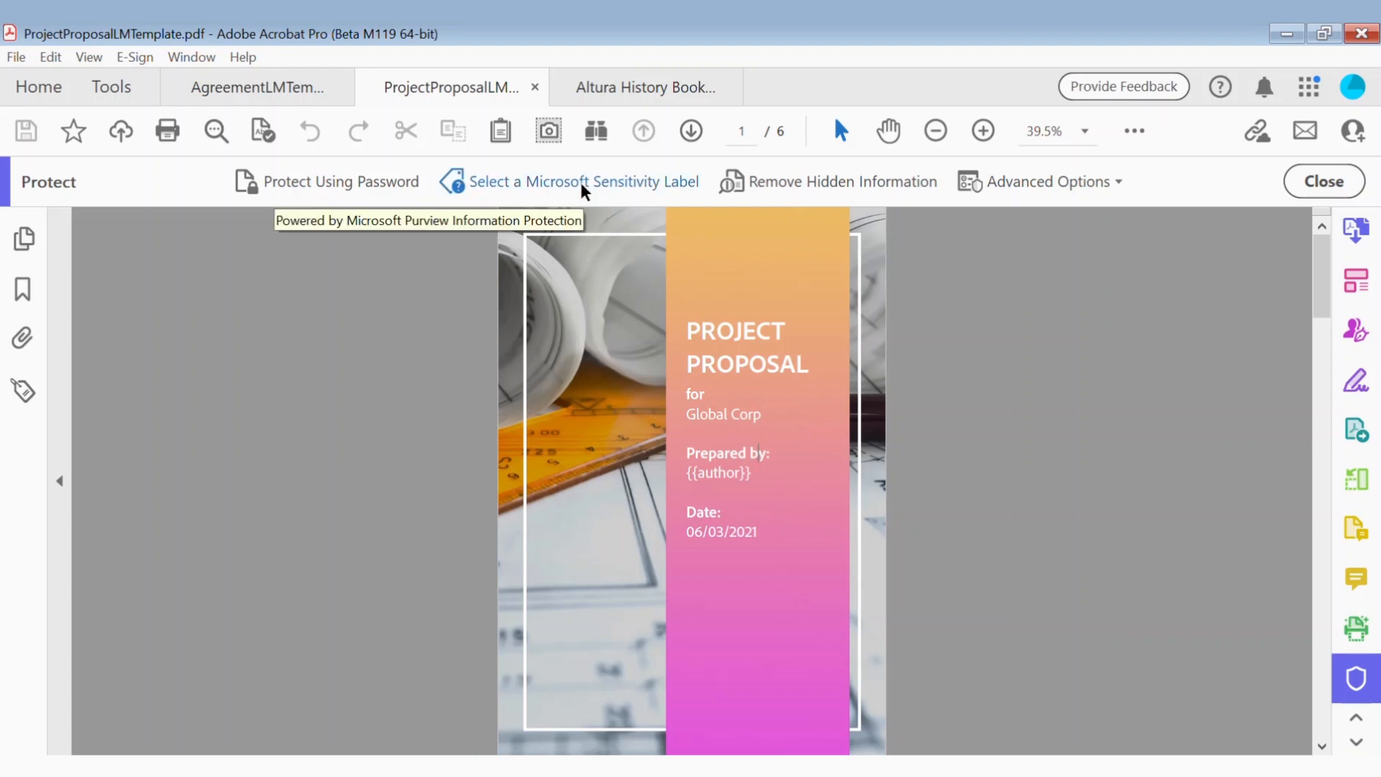
Step: In Adobe Acrobat Pro, apply the Restricted Microsoft sensitivity label to ProjectProposalLMTemplate.pdf
{"action": "left_click", "coordinate": [581, 185]}
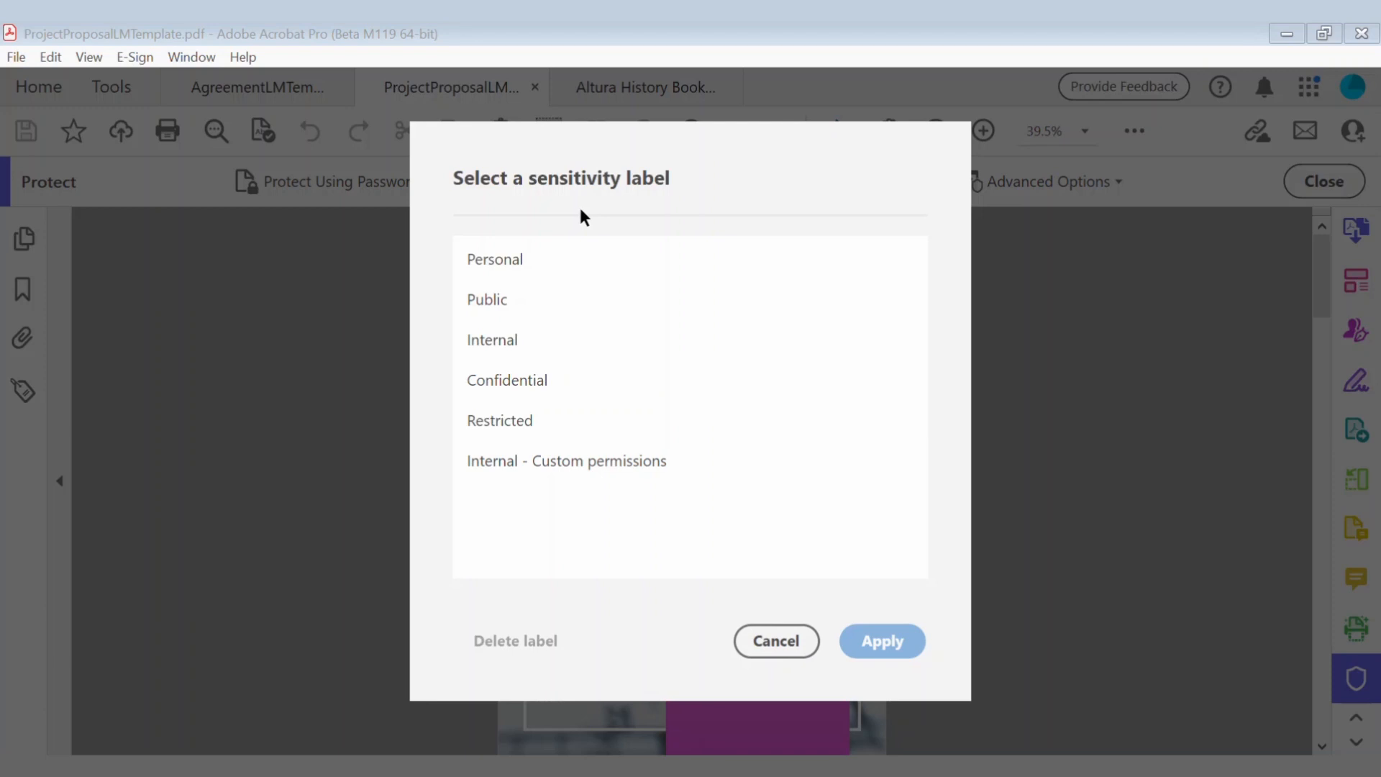
{"action": "mouse_move", "coordinate": [586, 266]}
{"action": "mouse_move", "coordinate": [561, 424]}
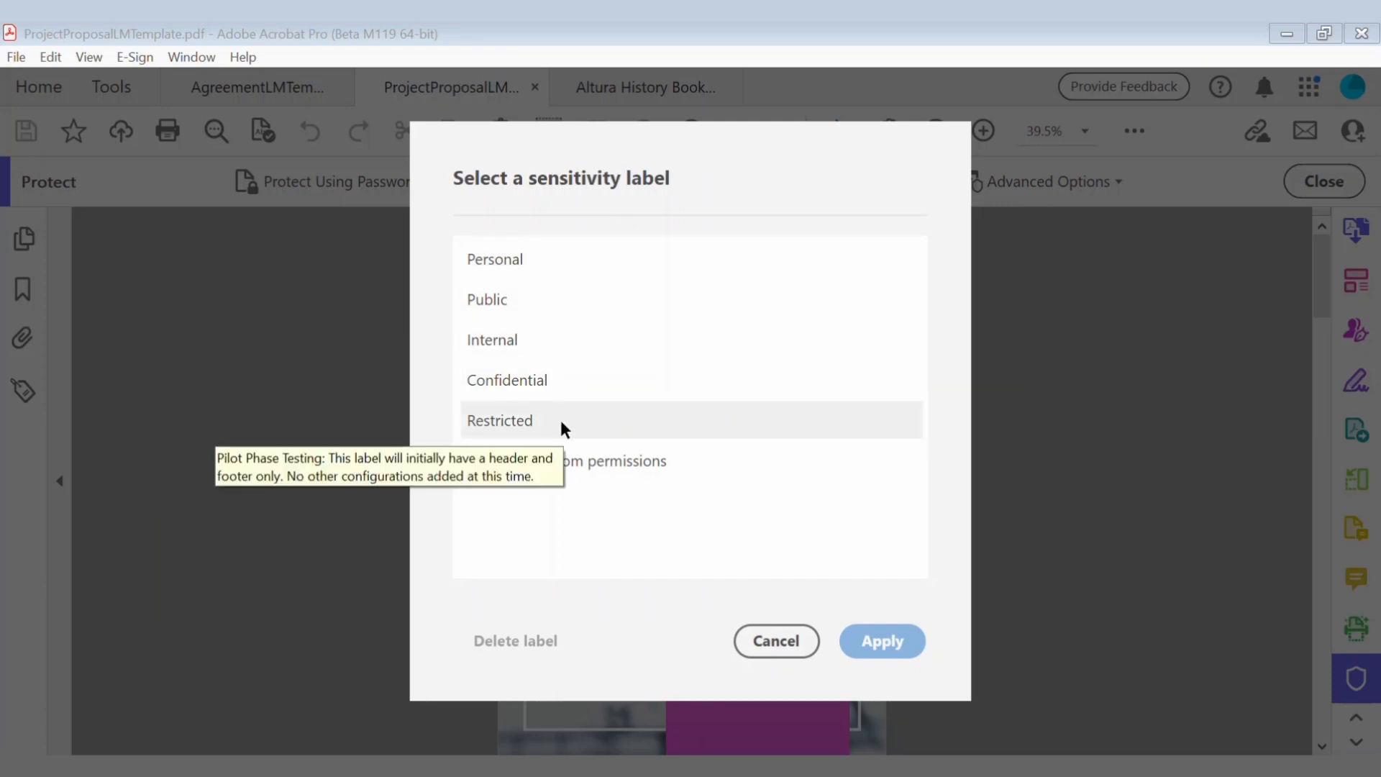
{"action": "left_click", "coordinate": [561, 425]}
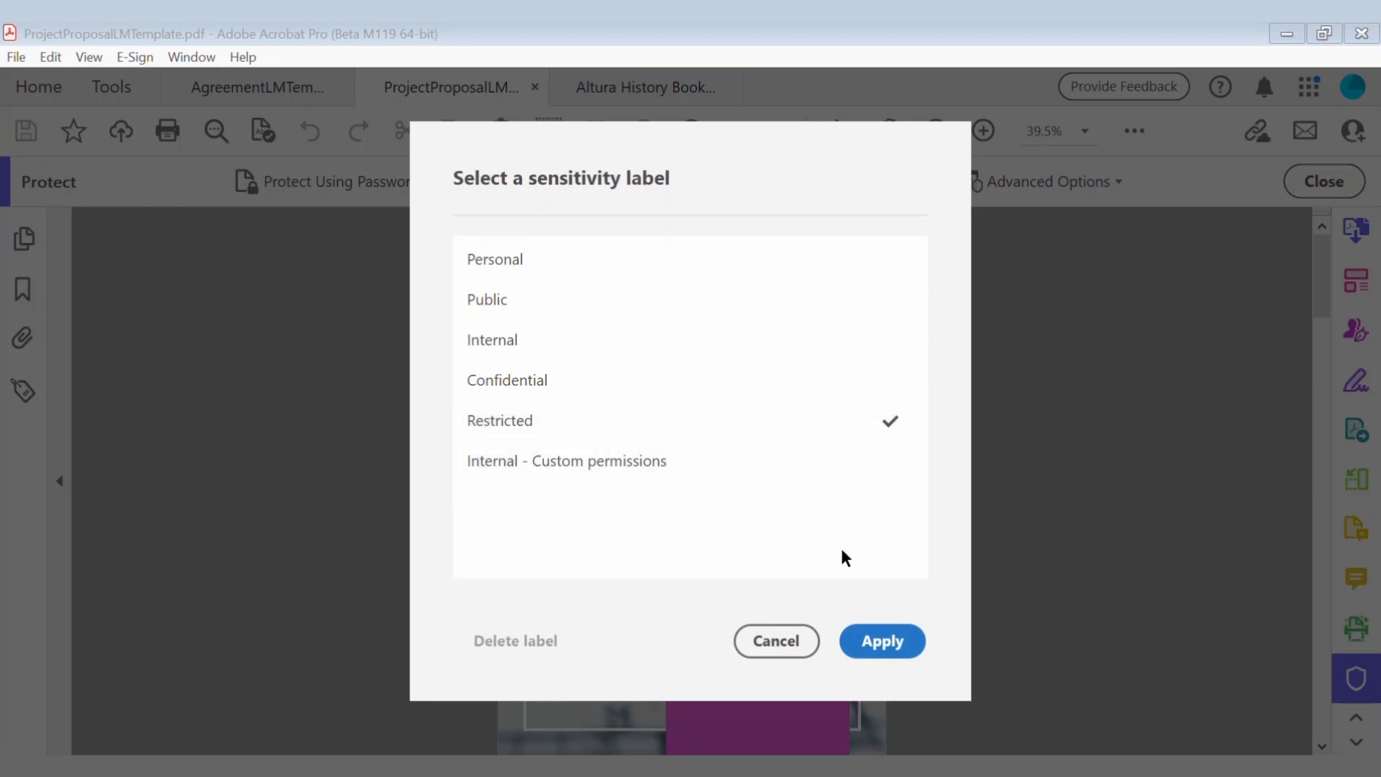
{"action": "left_click", "coordinate": [879, 641]}
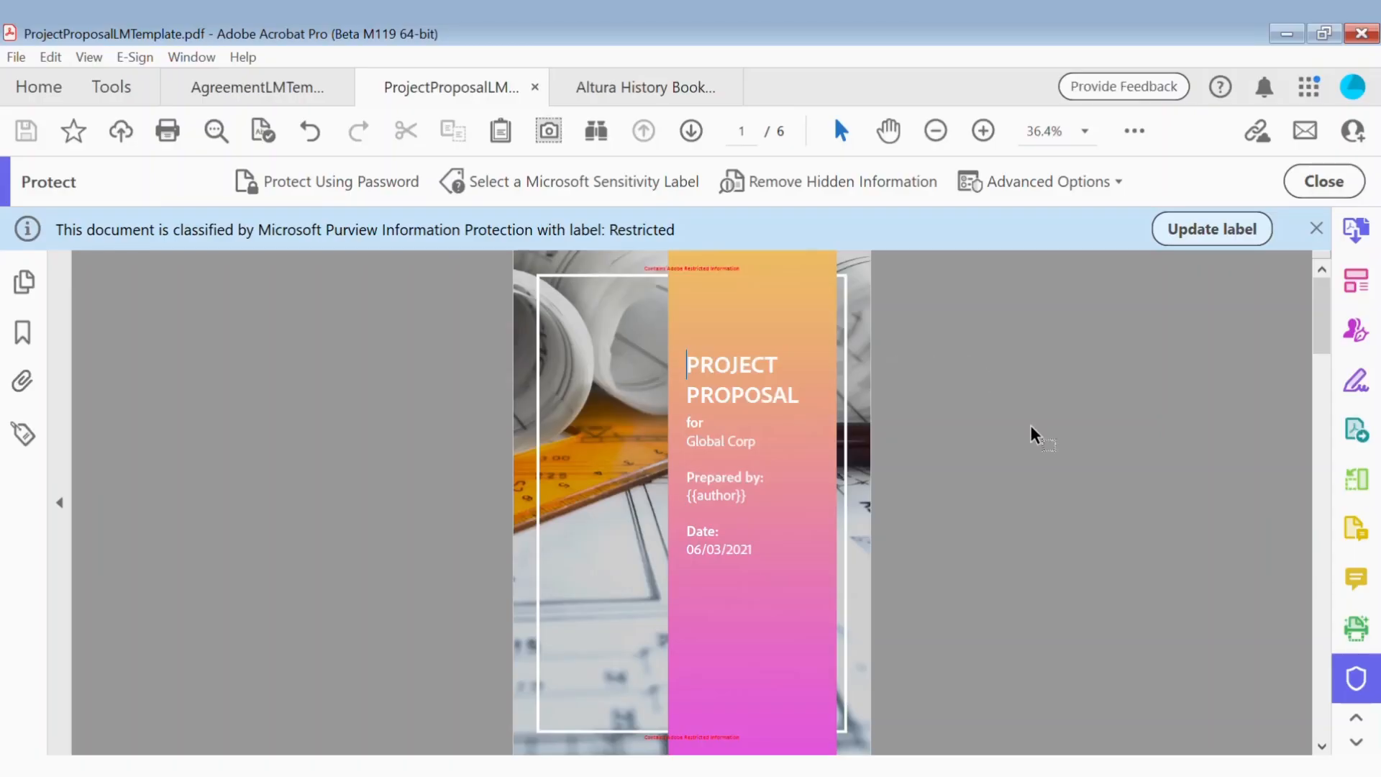
Step: In the Adobe Acrobat app in Teams, choose Global Corp Proposal - V1 from the U.S. Sales General folder for Protect a PDF
{"action": "left_click", "coordinate": [679, 708]}
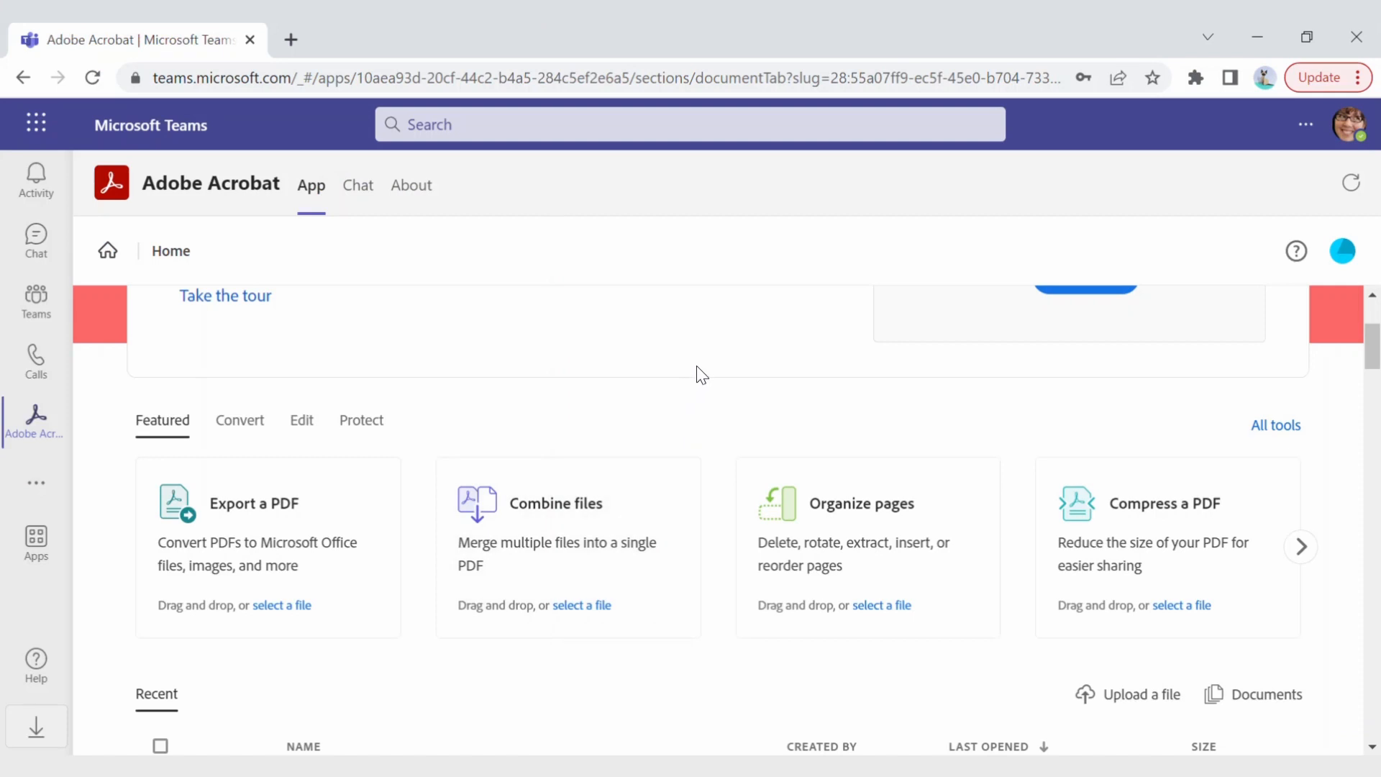
{"action": "mouse_move", "coordinate": [156, 197]}
{"action": "left_click", "coordinate": [373, 429]}
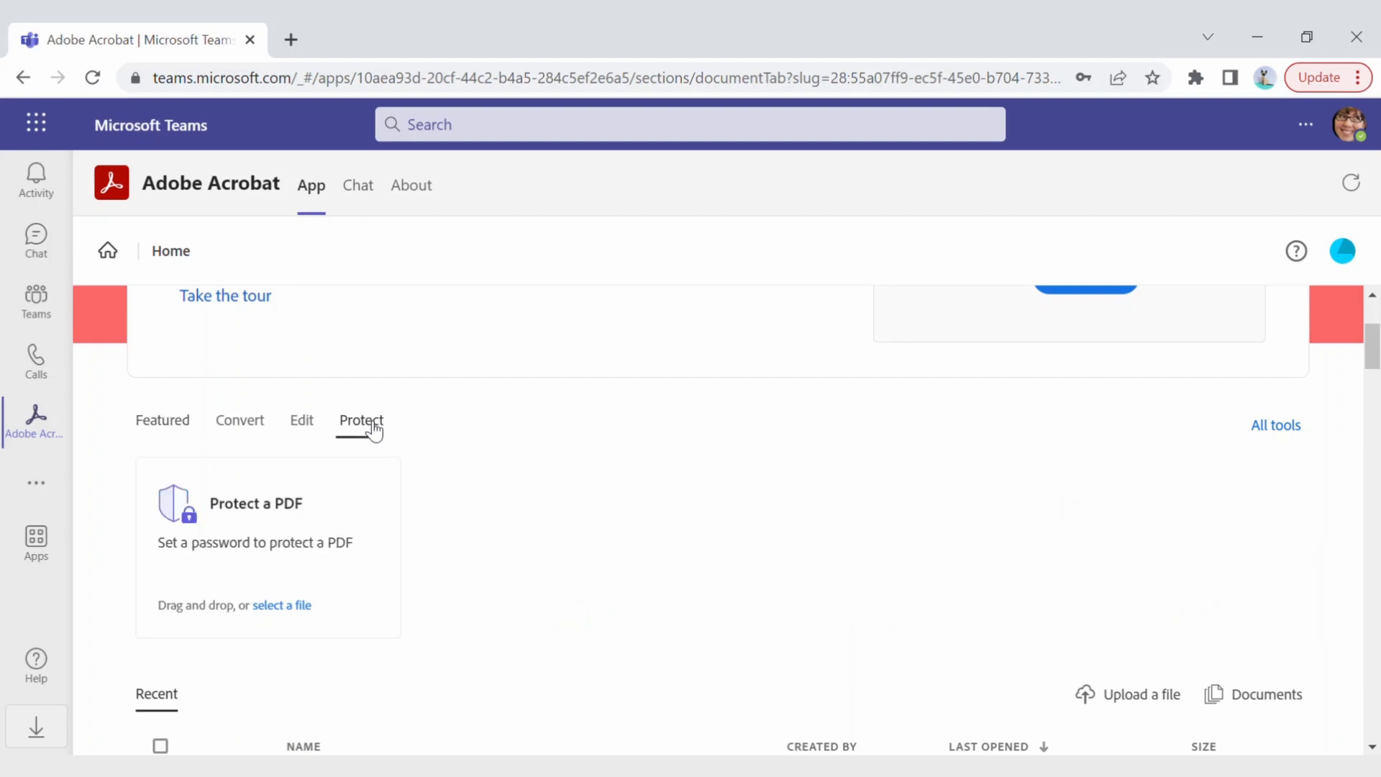
{"action": "left_click", "coordinate": [275, 606]}
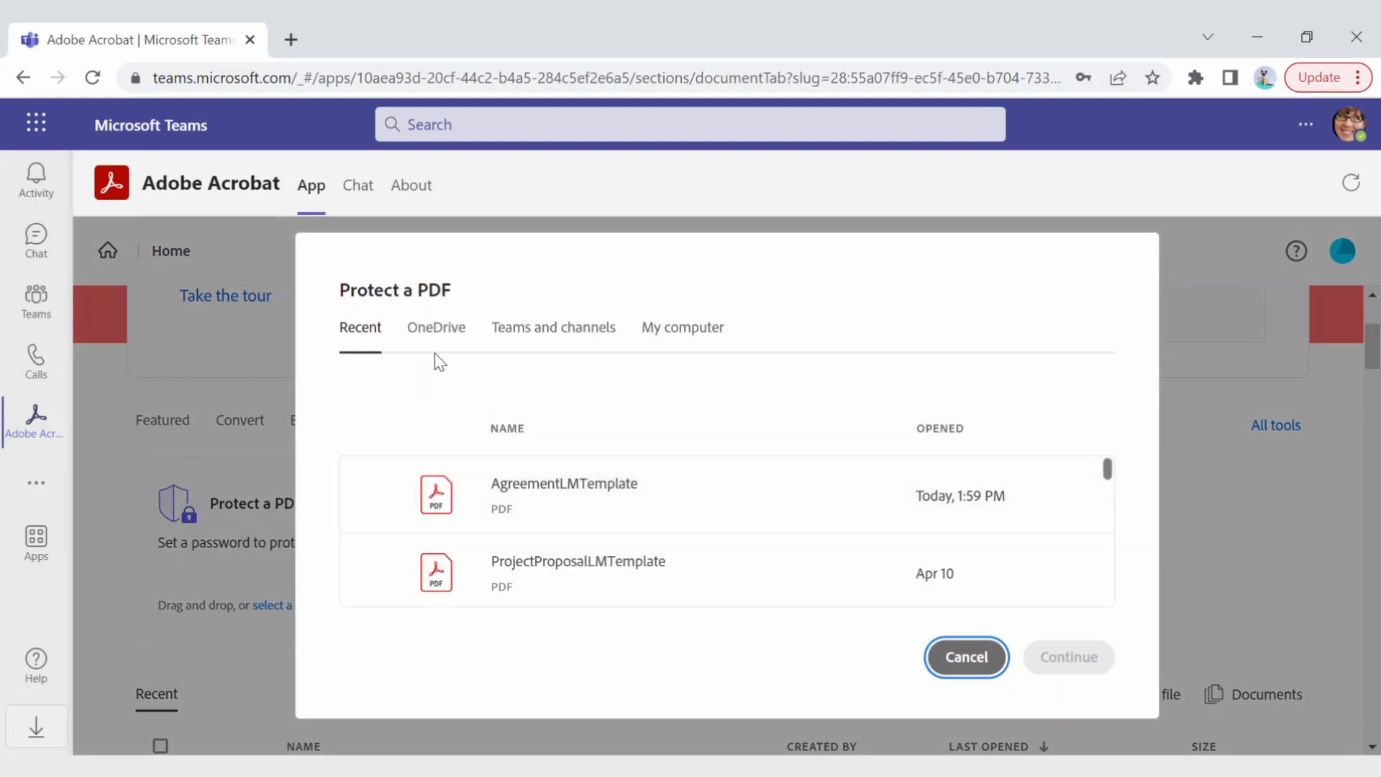
{"action": "left_click", "coordinate": [516, 335]}
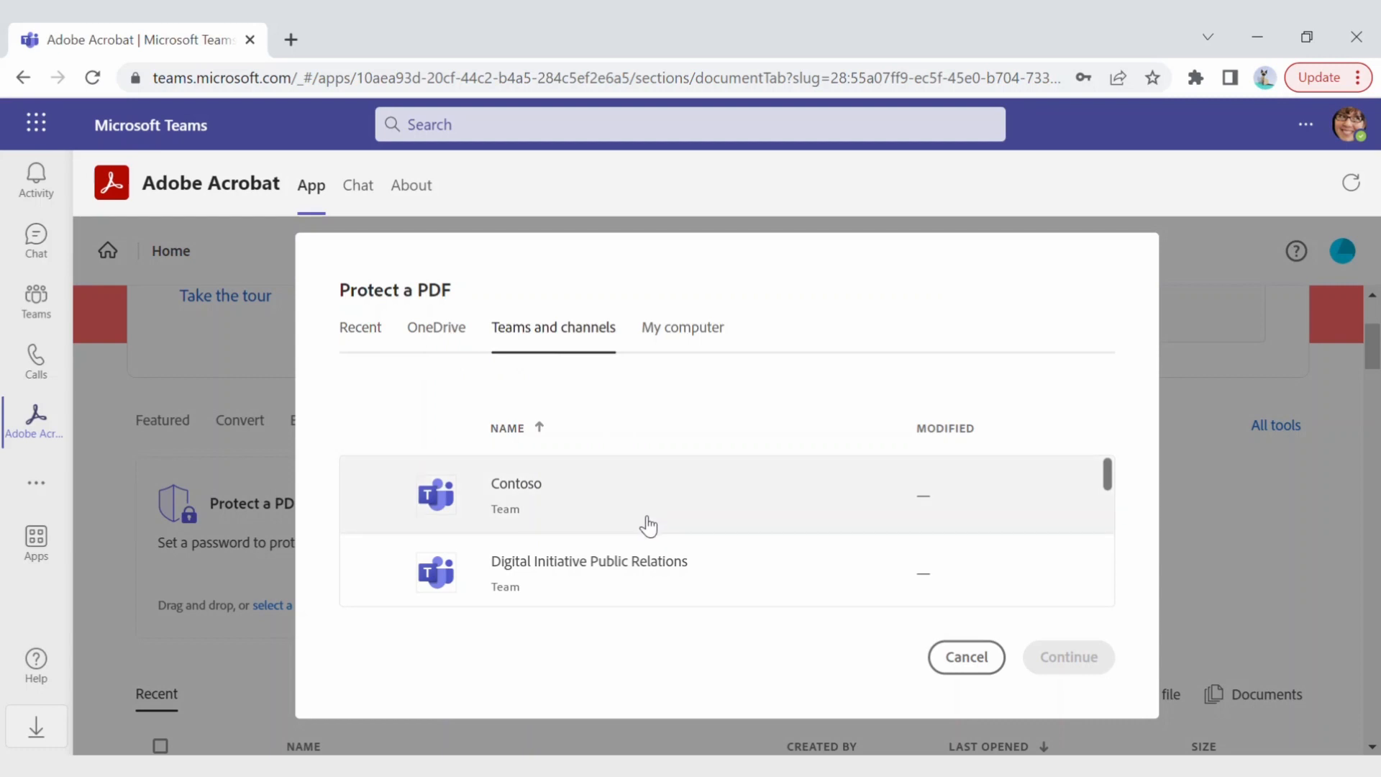
{"action": "scroll", "coordinate": [648, 526], "scroll_direction": "down", "scroll_amount": 10}
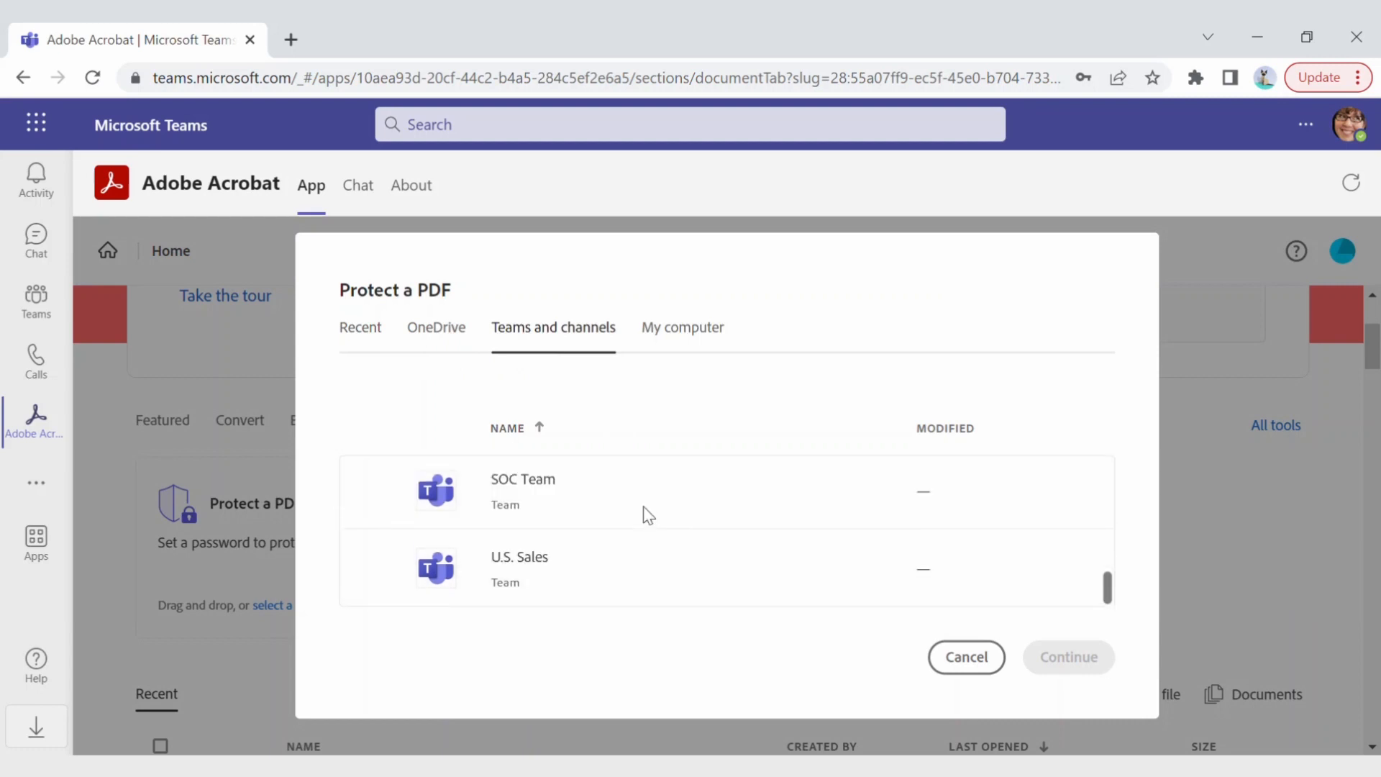
{"action": "left_click", "coordinate": [572, 557]}
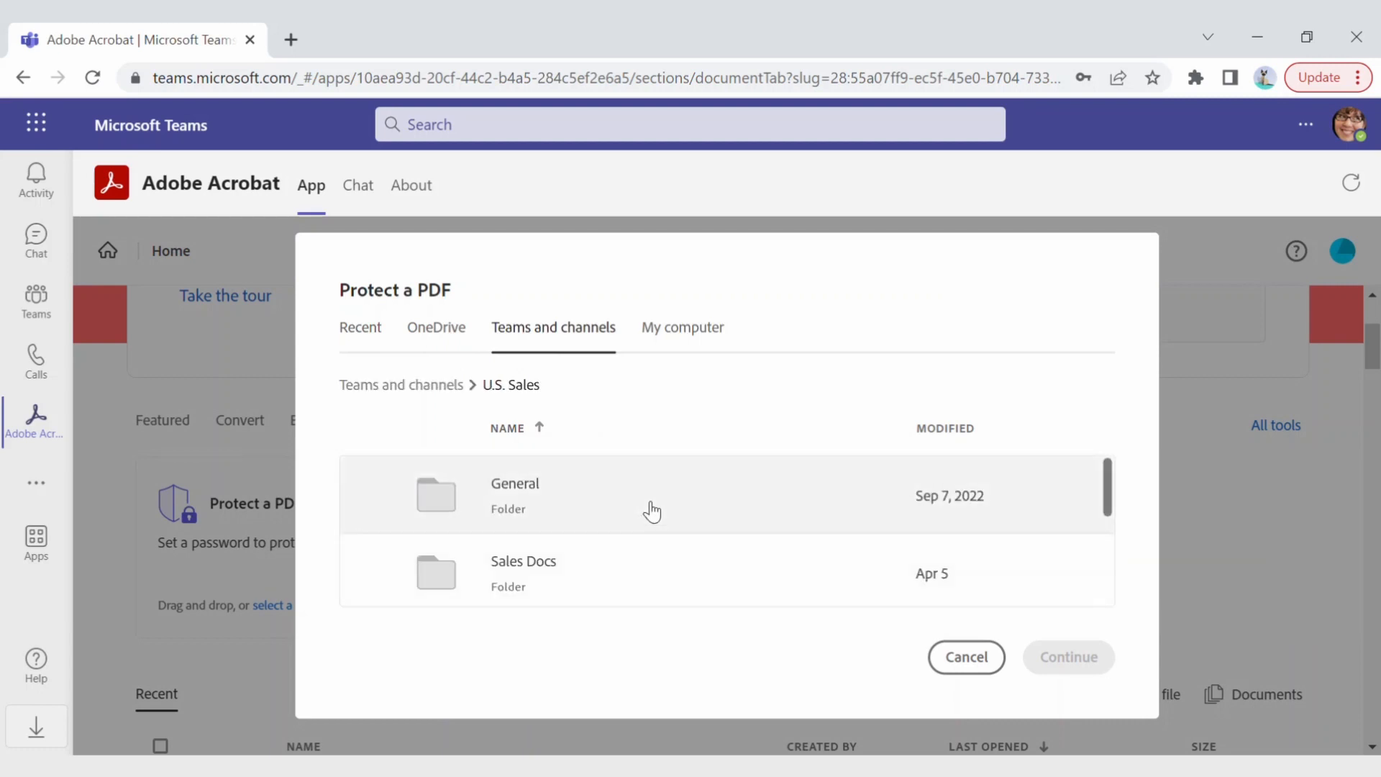
{"action": "left_click", "coordinate": [529, 497]}
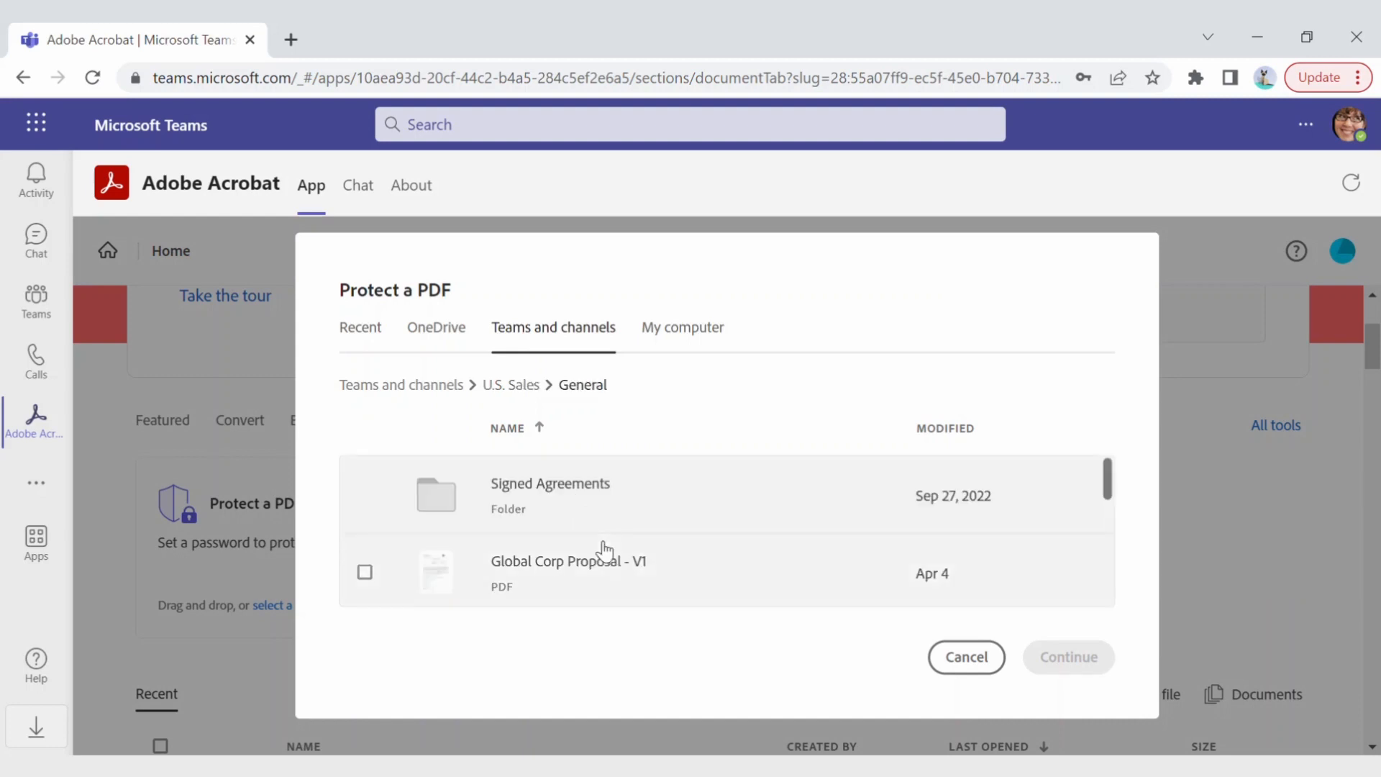
{"action": "scroll", "coordinate": [613, 496], "scroll_direction": "down", "scroll_amount": 3}
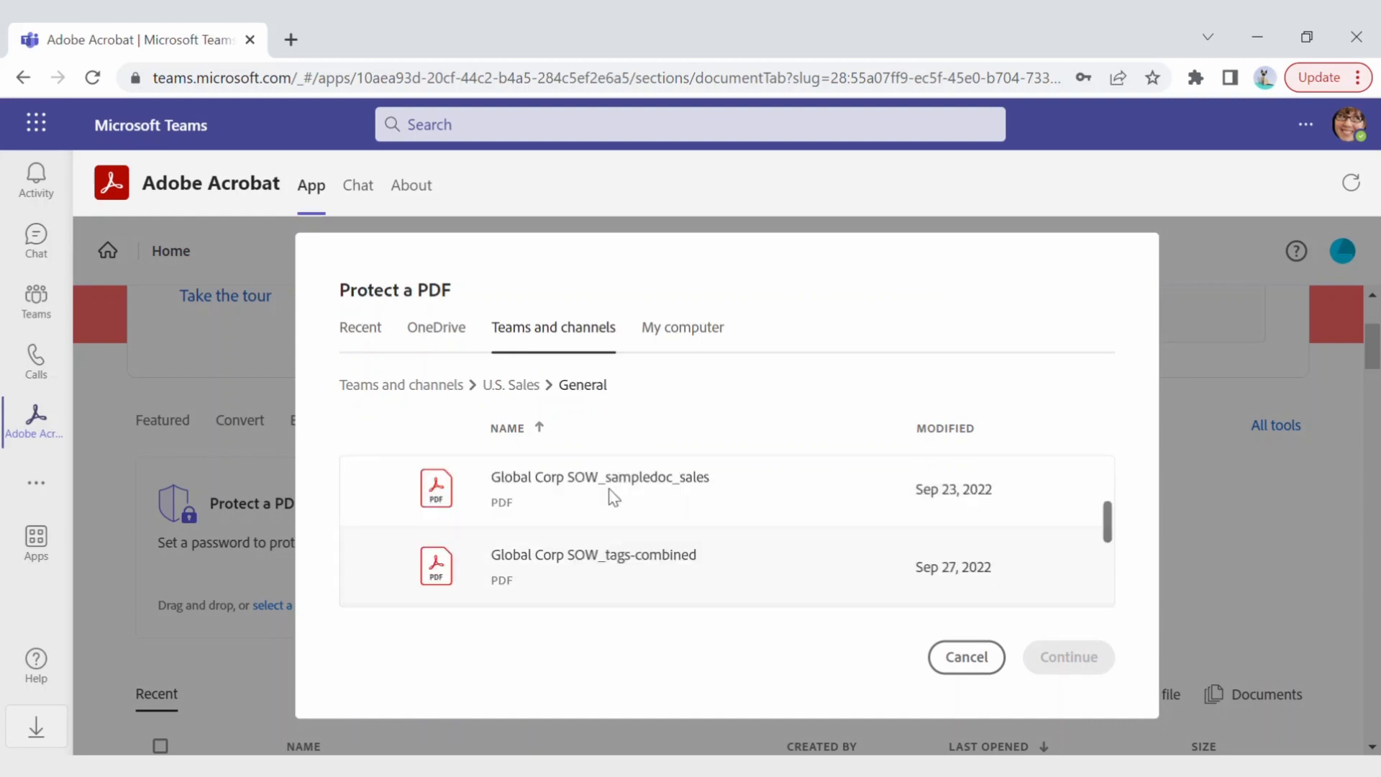
{"action": "scroll", "coordinate": [524, 507], "scroll_direction": "up", "scroll_amount": 3}
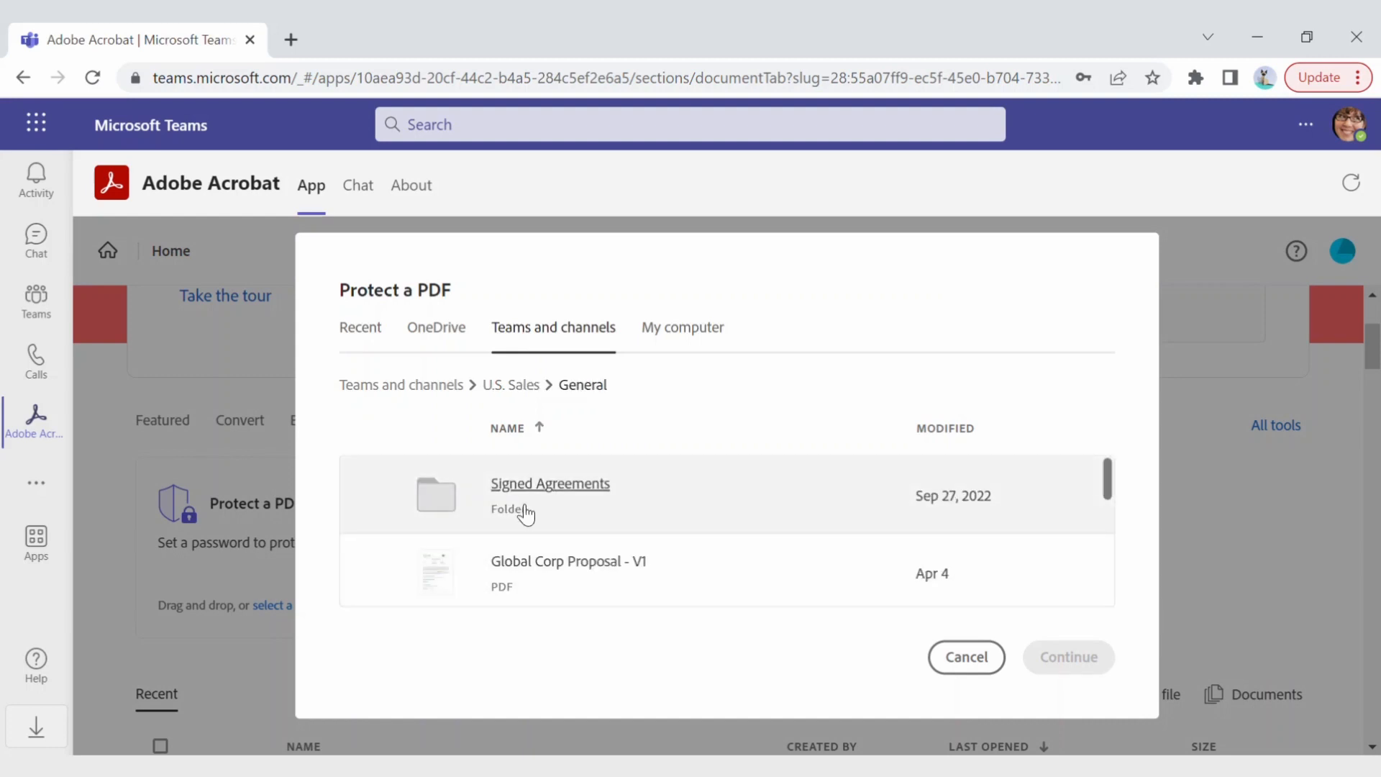
{"action": "left_click", "coordinate": [581, 579]}
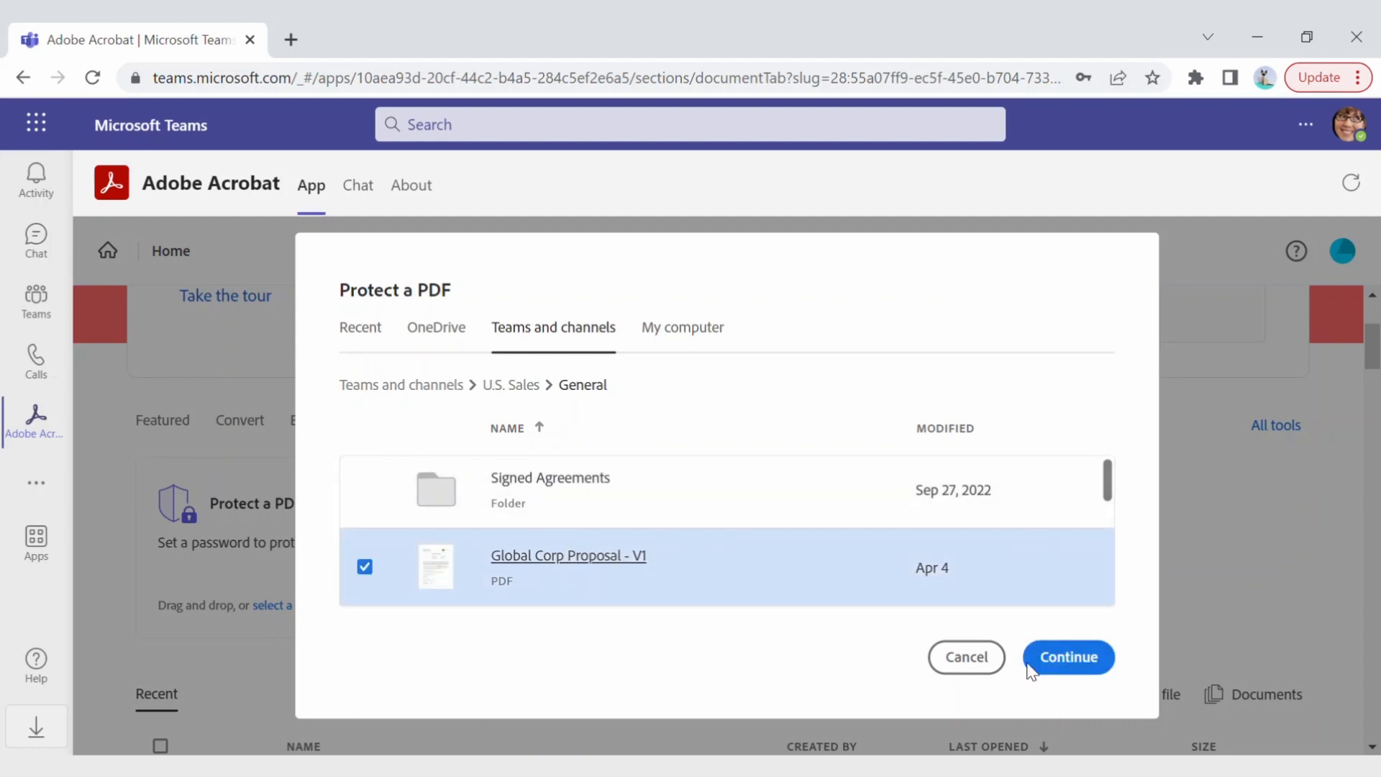
{"action": "left_click", "coordinate": [1064, 657]}
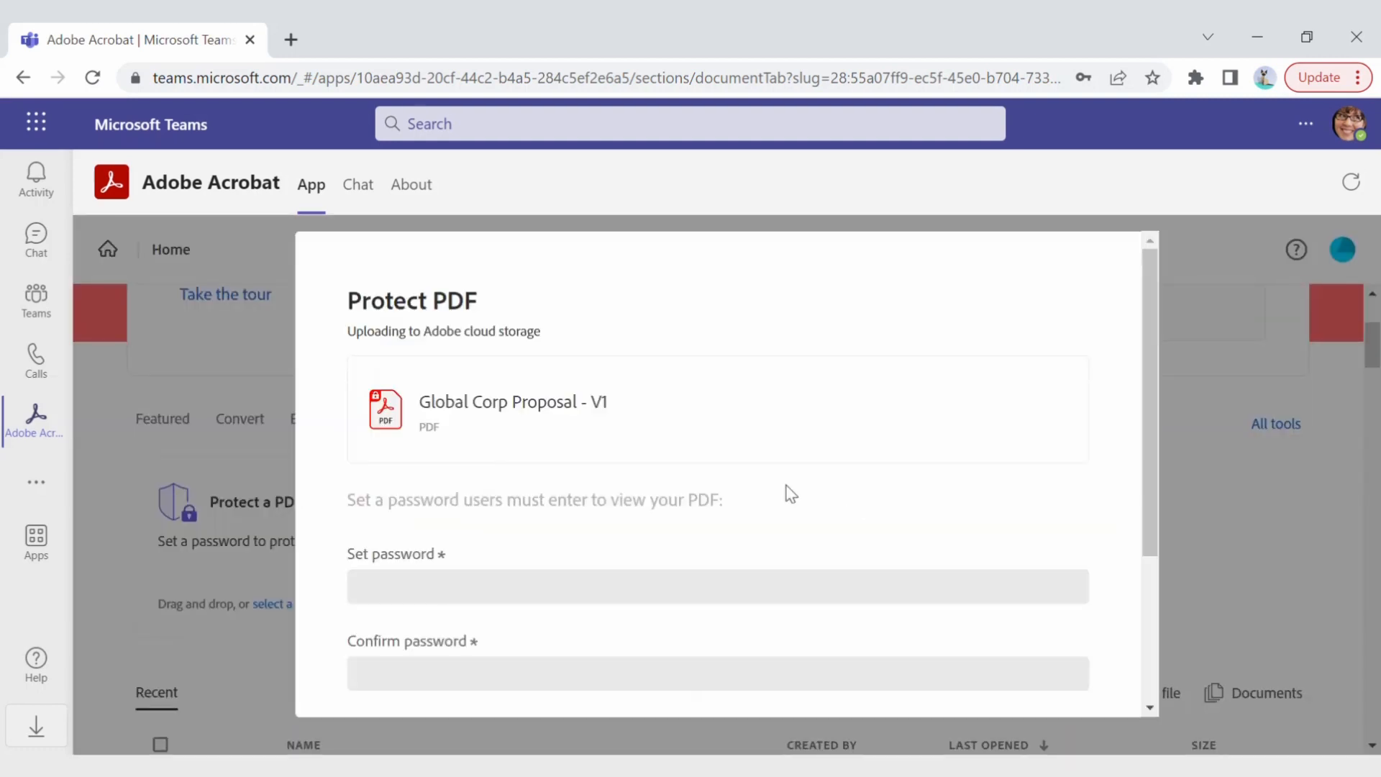
Step: Enter and confirm a viewing password for Global Corp Proposal - V1 and apply it to the PDF
{"action": "scroll", "coordinate": [554, 536], "scroll_direction": "down", "scroll_amount": 2}
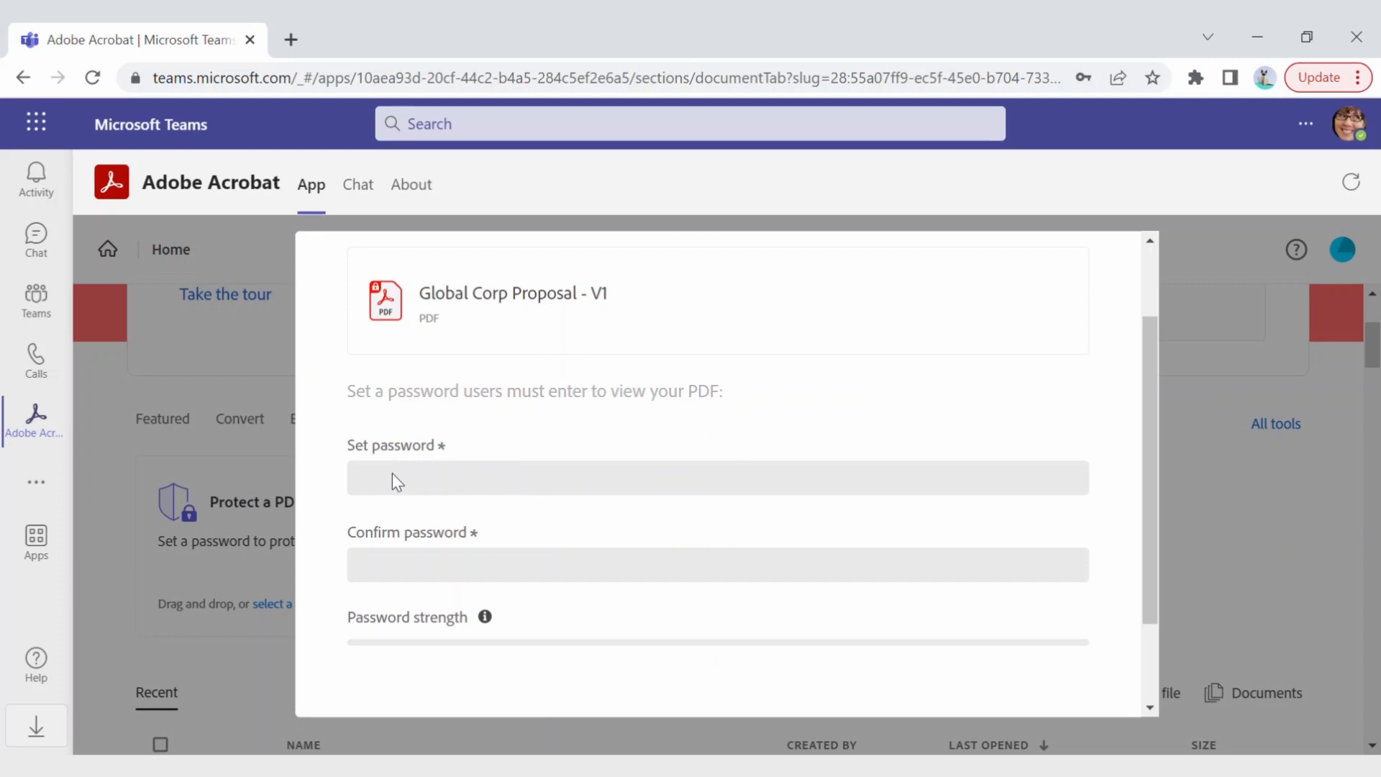
{"action": "scroll", "coordinate": [444, 386], "scroll_direction": "down", "scroll_amount": 2}
{"action": "left_click", "coordinate": [455, 369]}
{"action": "type", "text": "*****"}
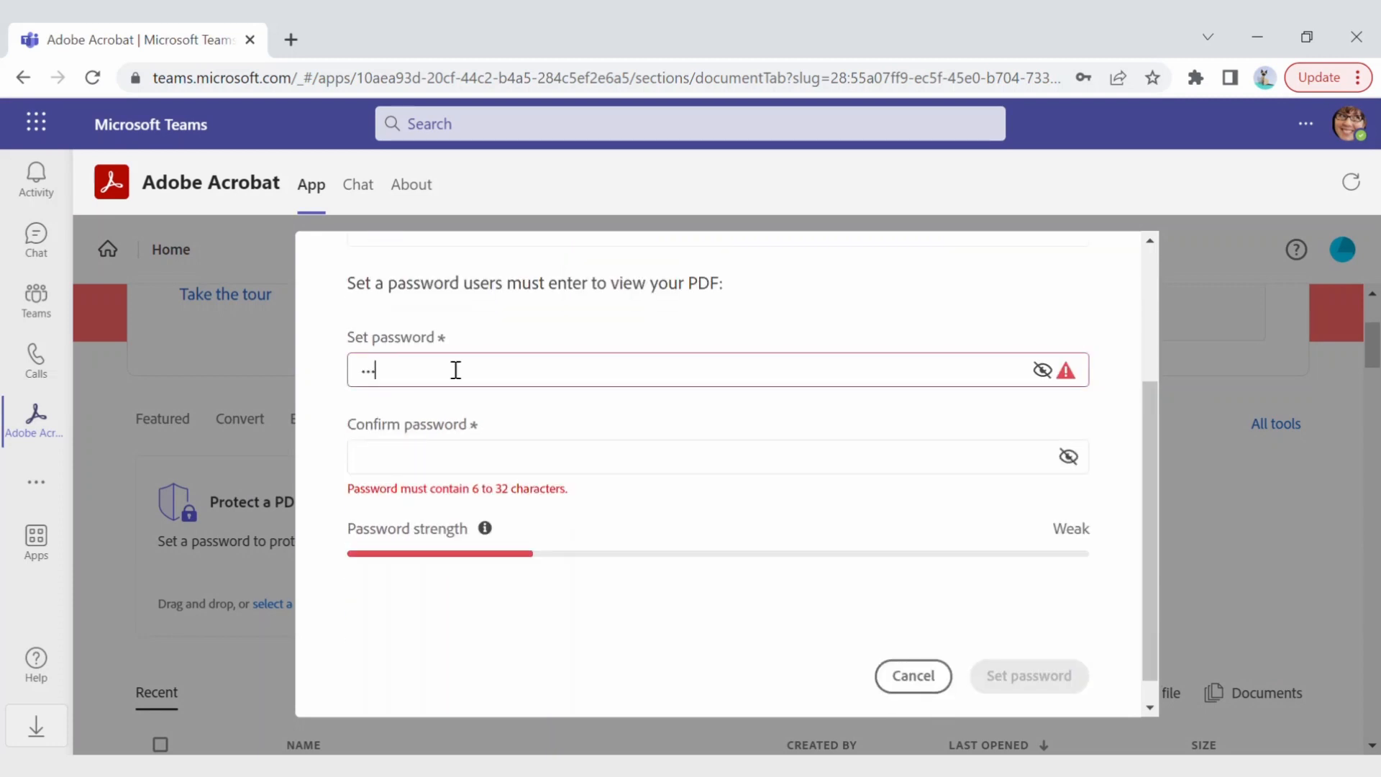
{"action": "type", "text": "**"}
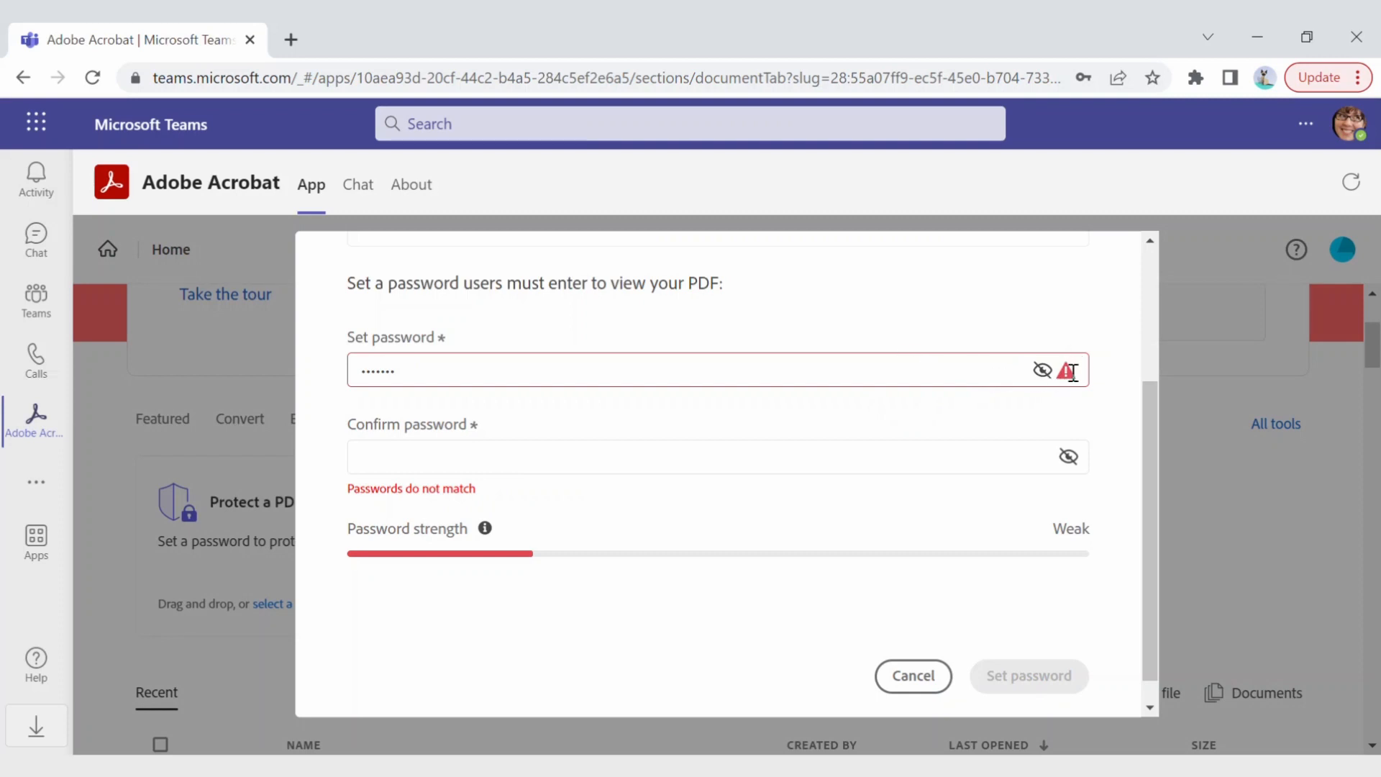
{"action": "left_click", "coordinate": [848, 459]}
{"action": "type", "text": "••"}
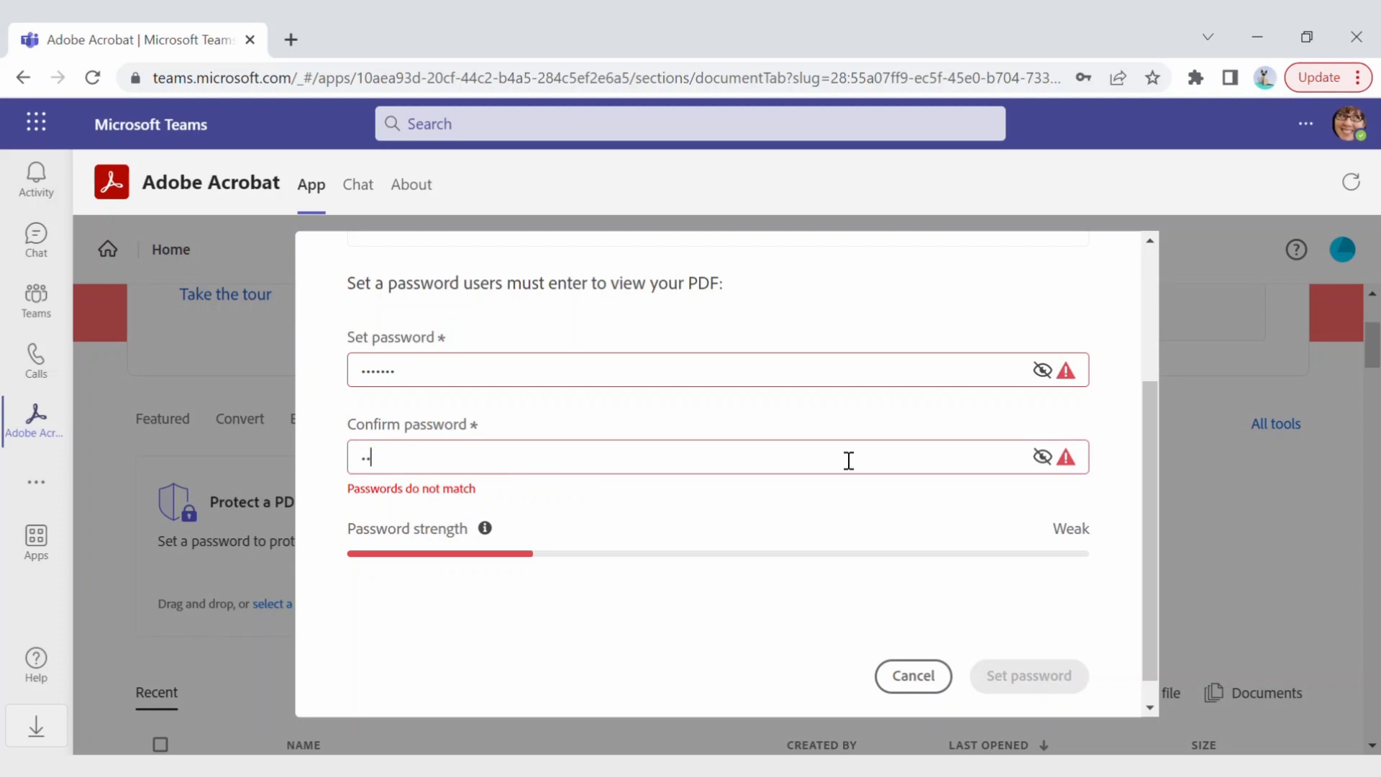
{"action": "type", "text": "•••••"}
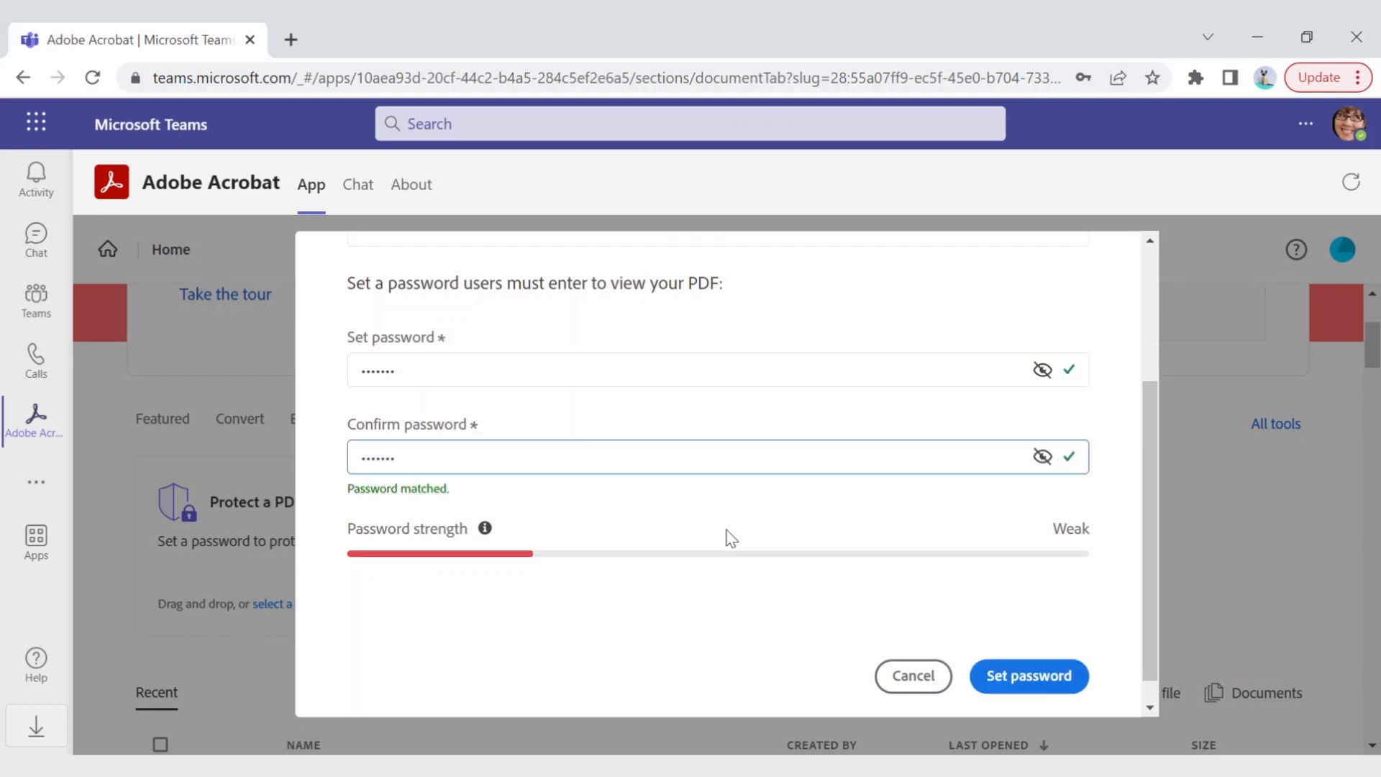
{"action": "left_click", "coordinate": [1054, 689]}
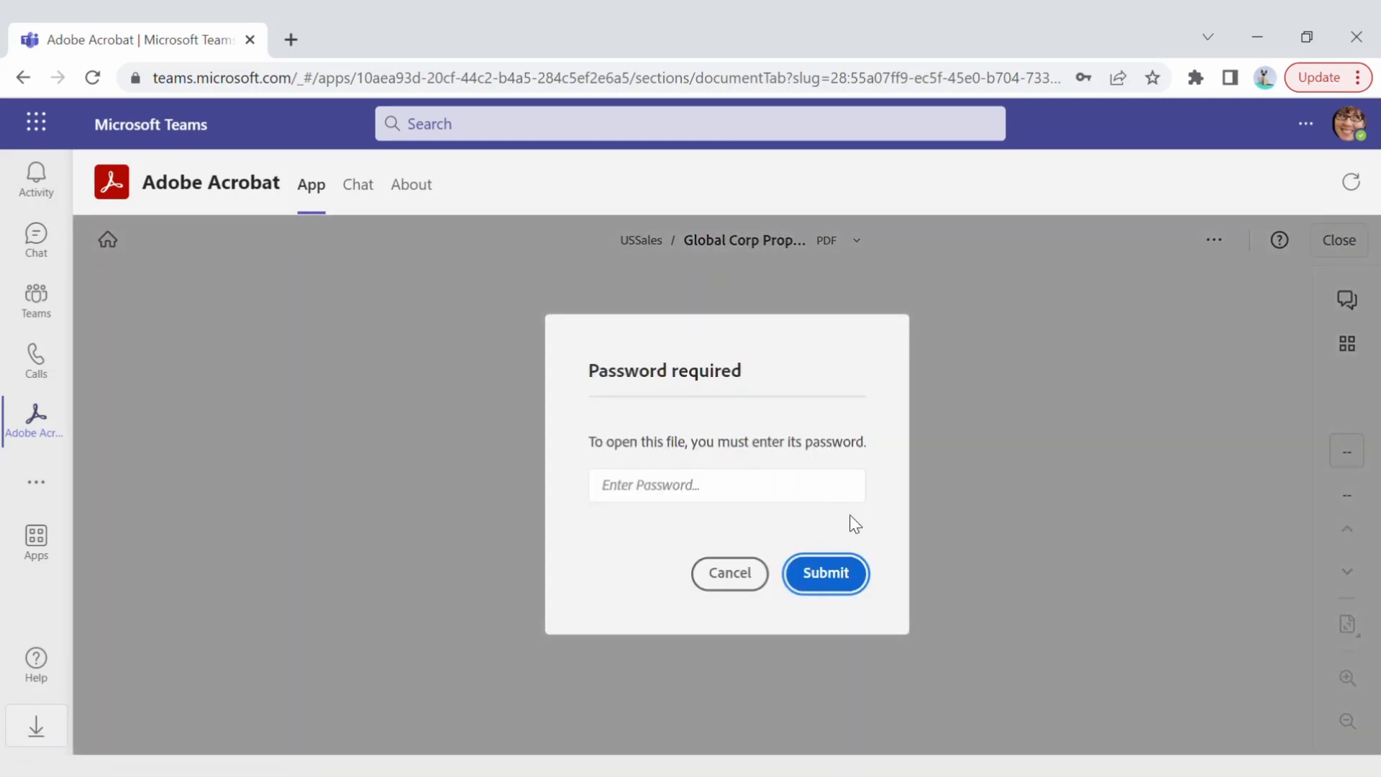
Step: Open the protected Global Corp Proposal - V1 PDF by submitting its document password
{"action": "left_click", "coordinate": [722, 481]}
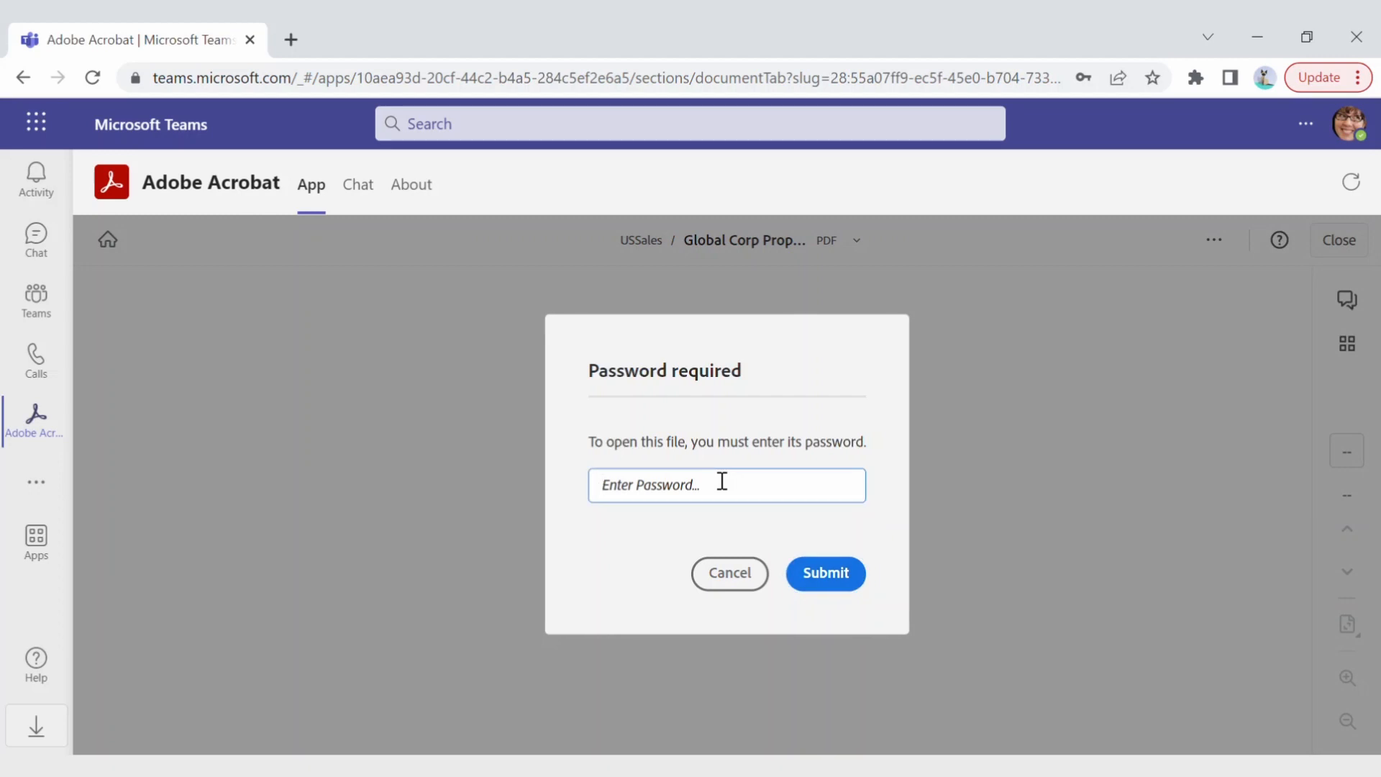
{"action": "type", "text": "••"}
{"action": "left_click", "coordinate": [833, 584]}
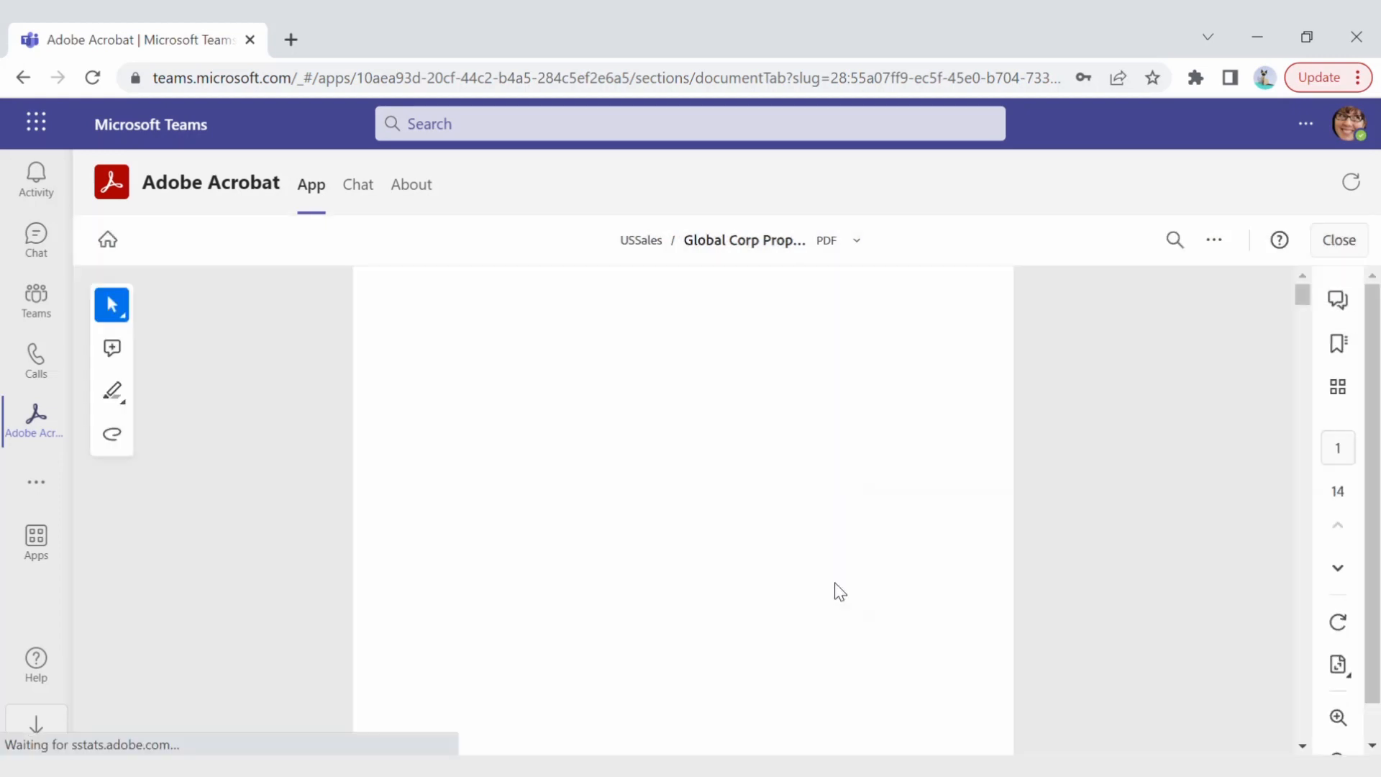
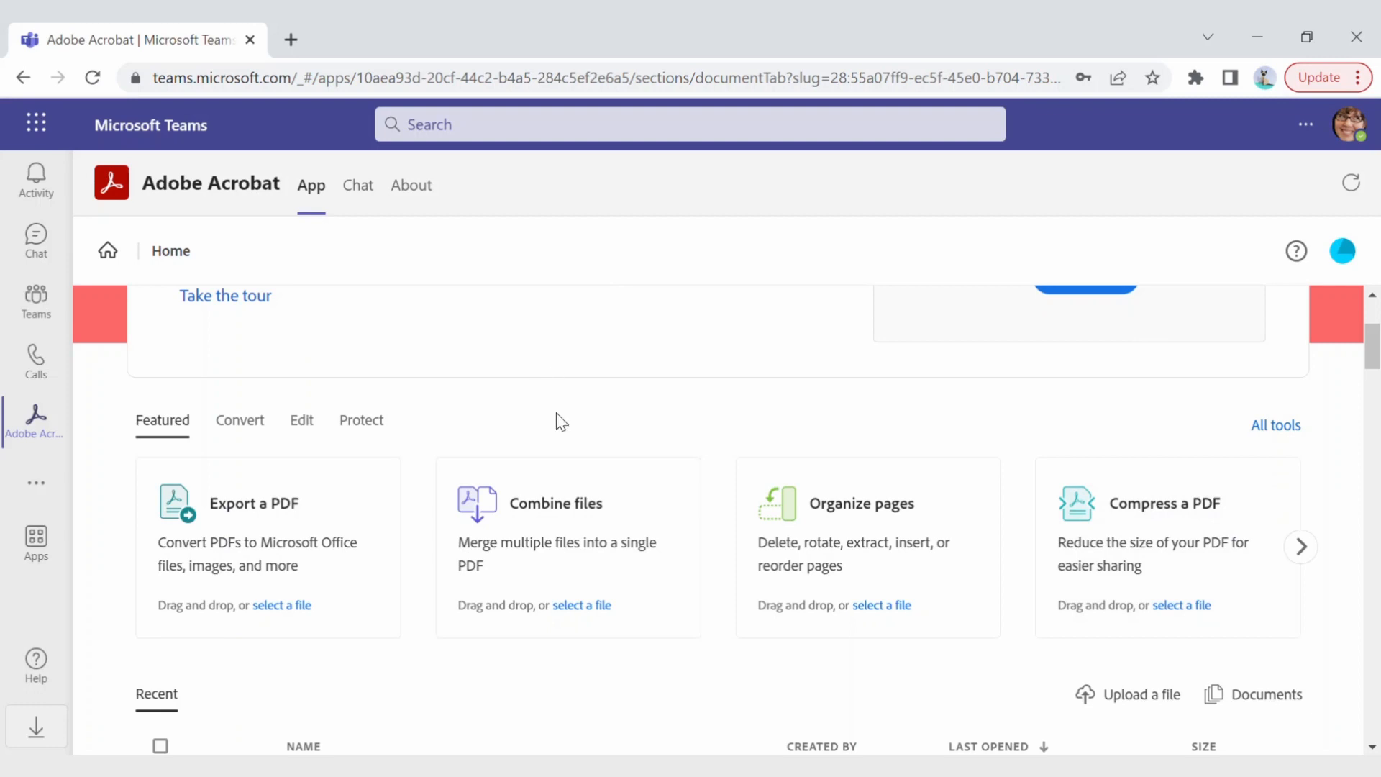
Step: Start combining files from Teams and channels, browsing to U.S. Sales > Sales East > productivity > X150 Launch
{"action": "left_click", "coordinate": [589, 526]}
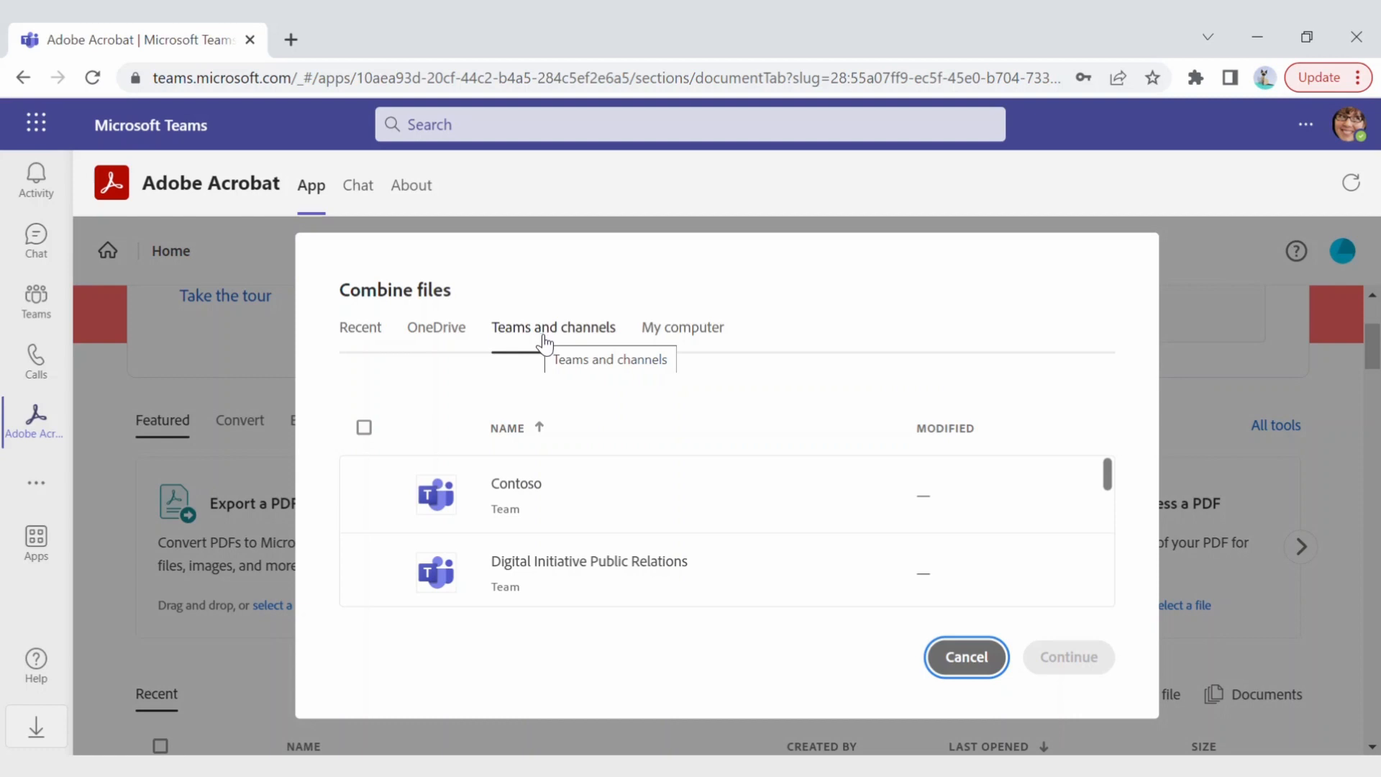
{"action": "scroll", "coordinate": [619, 496], "scroll_direction": "down", "scroll_amount": 3}
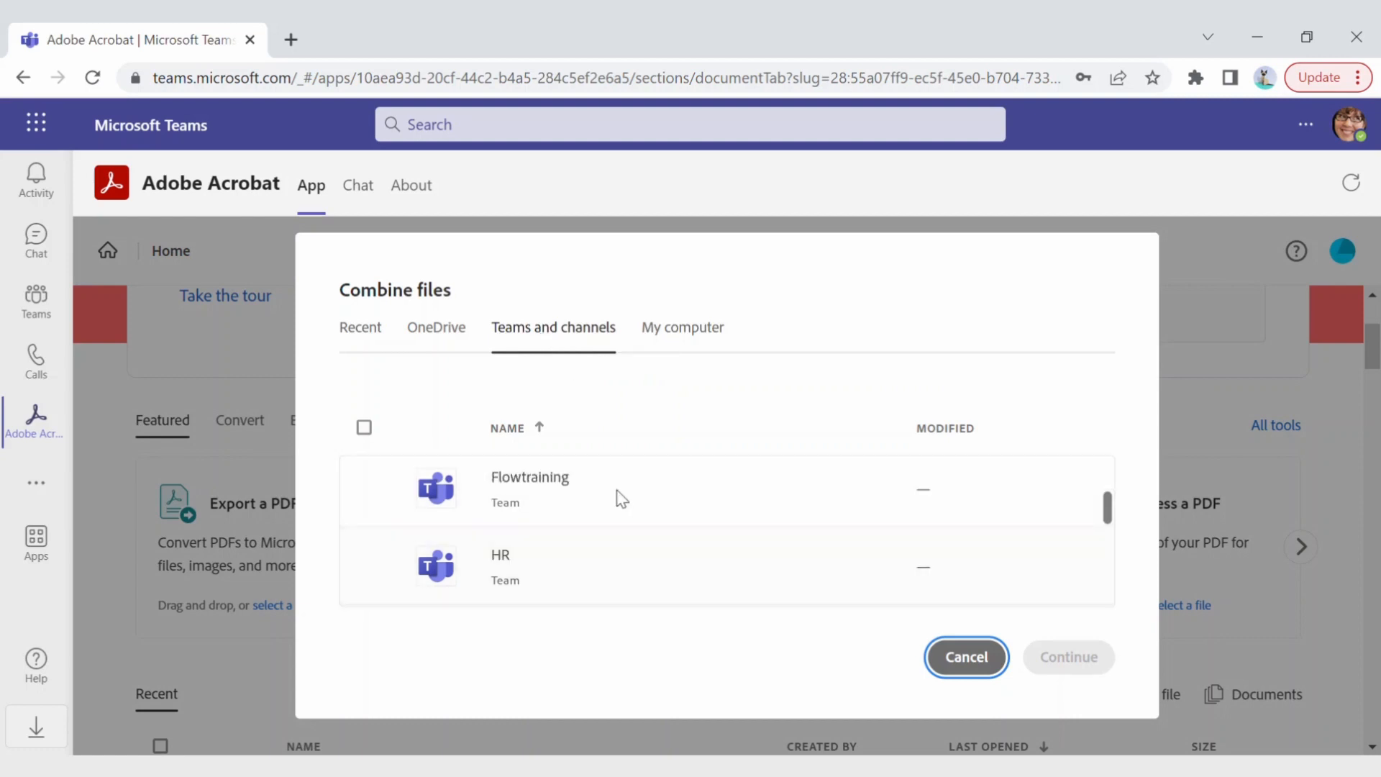
{"action": "scroll", "coordinate": [619, 496], "scroll_direction": "down", "scroll_amount": 5}
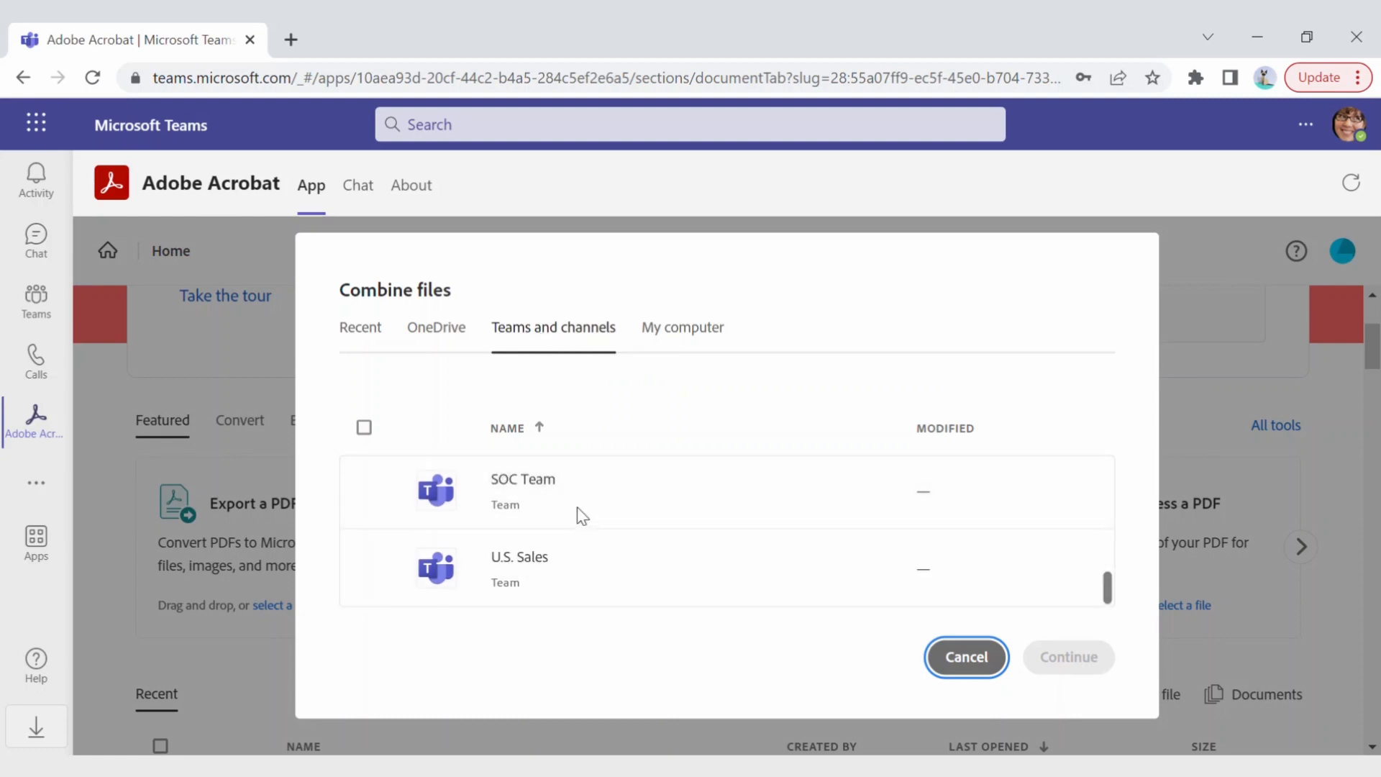
{"action": "left_click", "coordinate": [539, 567]}
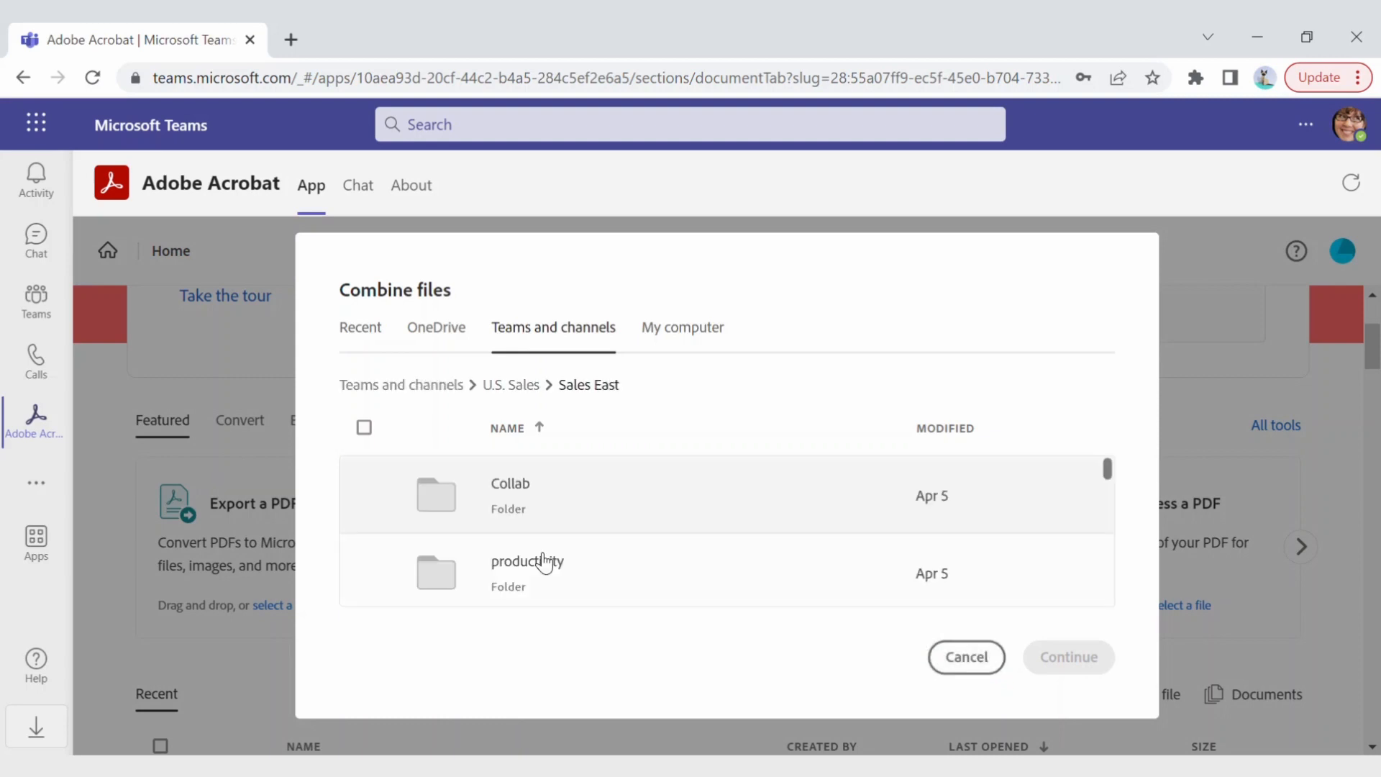
{"action": "scroll", "coordinate": [546, 554], "scroll_direction": "down", "scroll_amount": 2}
{"action": "scroll", "coordinate": [548, 510], "scroll_direction": "up", "scroll_amount": 2}
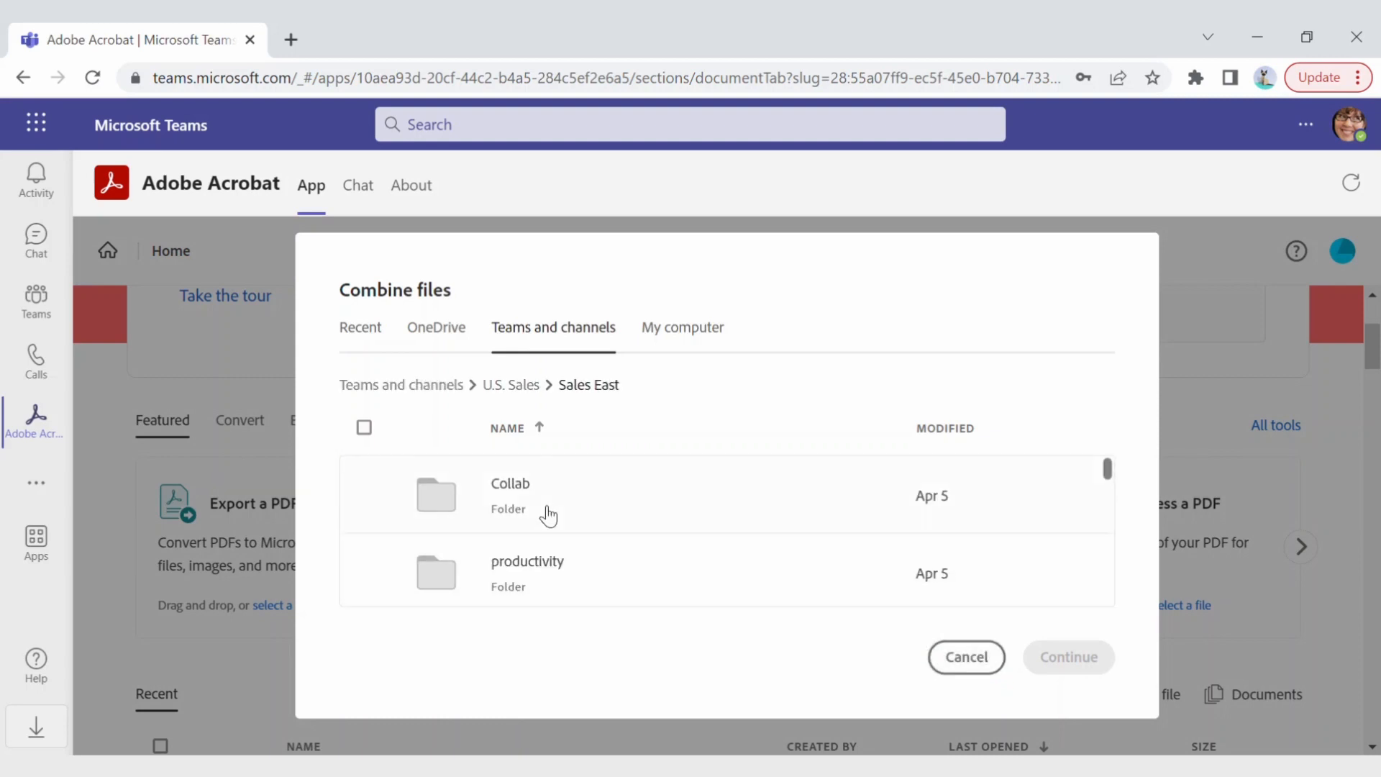
{"action": "left_click", "coordinate": [533, 575]}
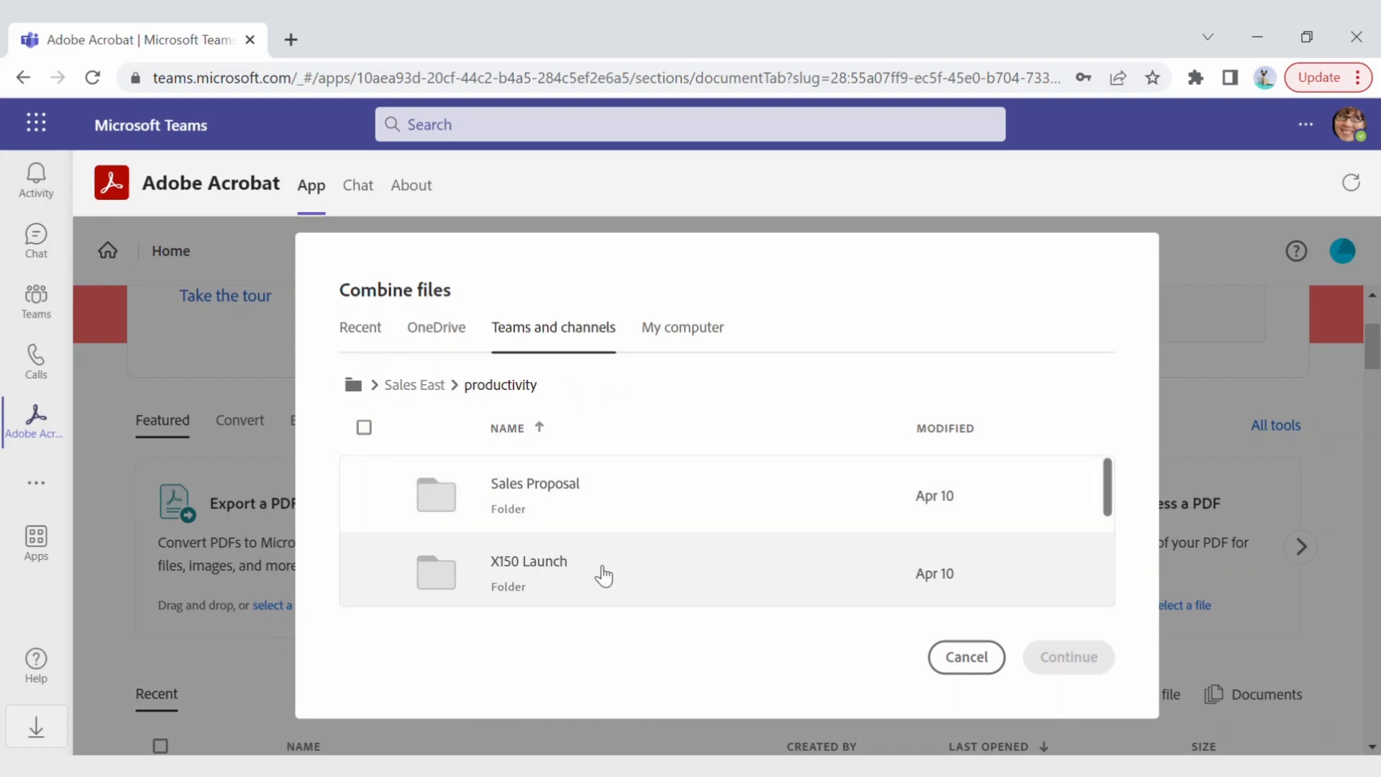
{"action": "left_click", "coordinate": [559, 577]}
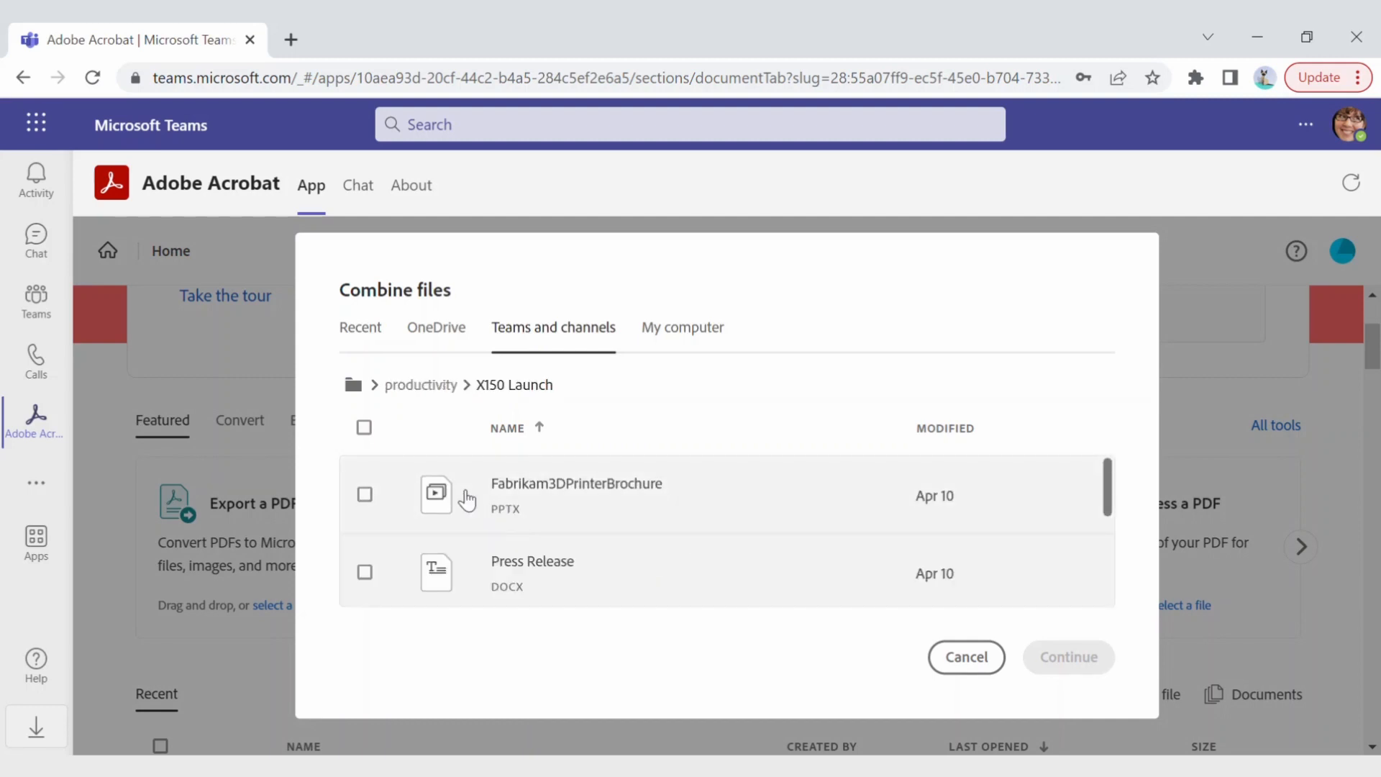
Step: Select Fabrikam3DPrinterBrochure, Press Release and X1050 Product Roadmap from the X150 Launch folder and continue to arranging the files to combine
{"action": "left_click", "coordinate": [365, 494]}
{"action": "scroll", "coordinate": [401, 515], "scroll_direction": "down", "scroll_amount": 2}
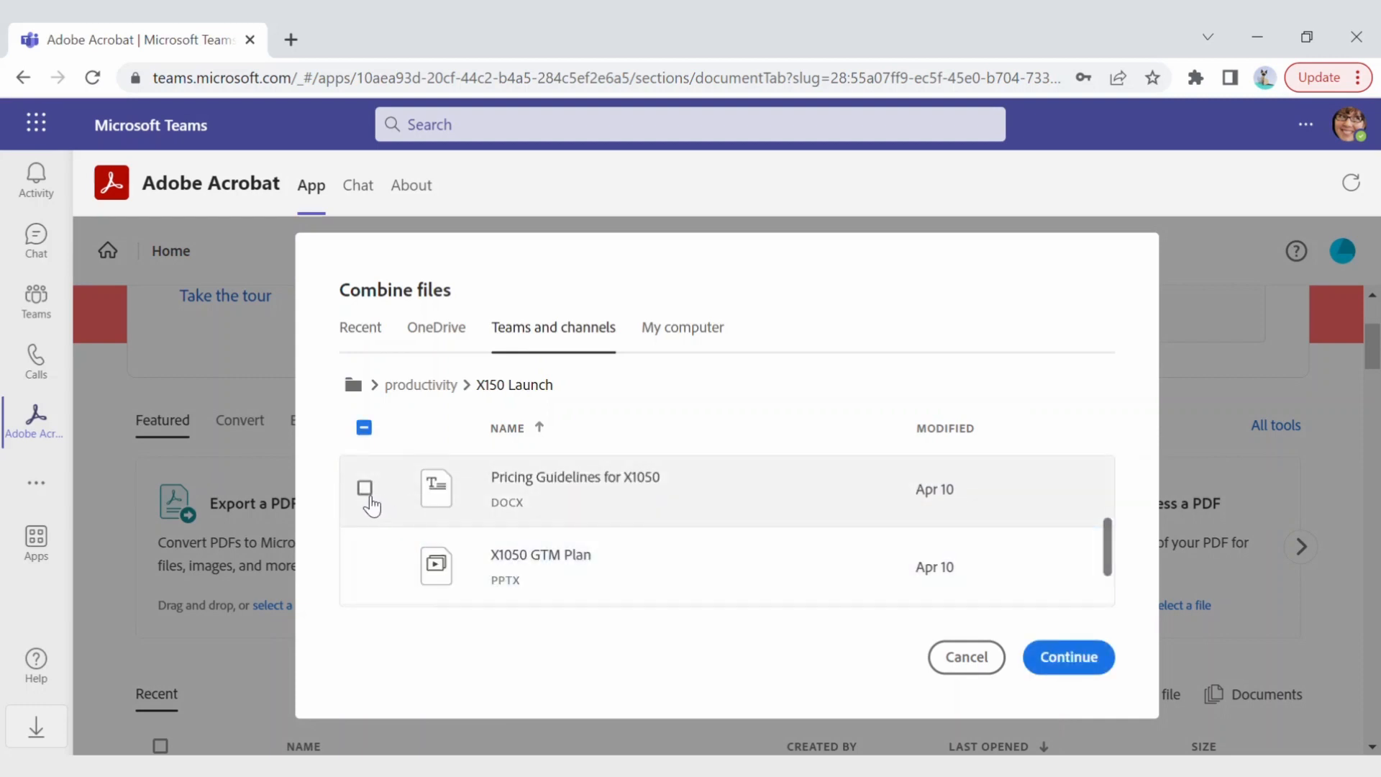
{"action": "scroll", "coordinate": [475, 510], "scroll_direction": "up", "scroll_amount": 2}
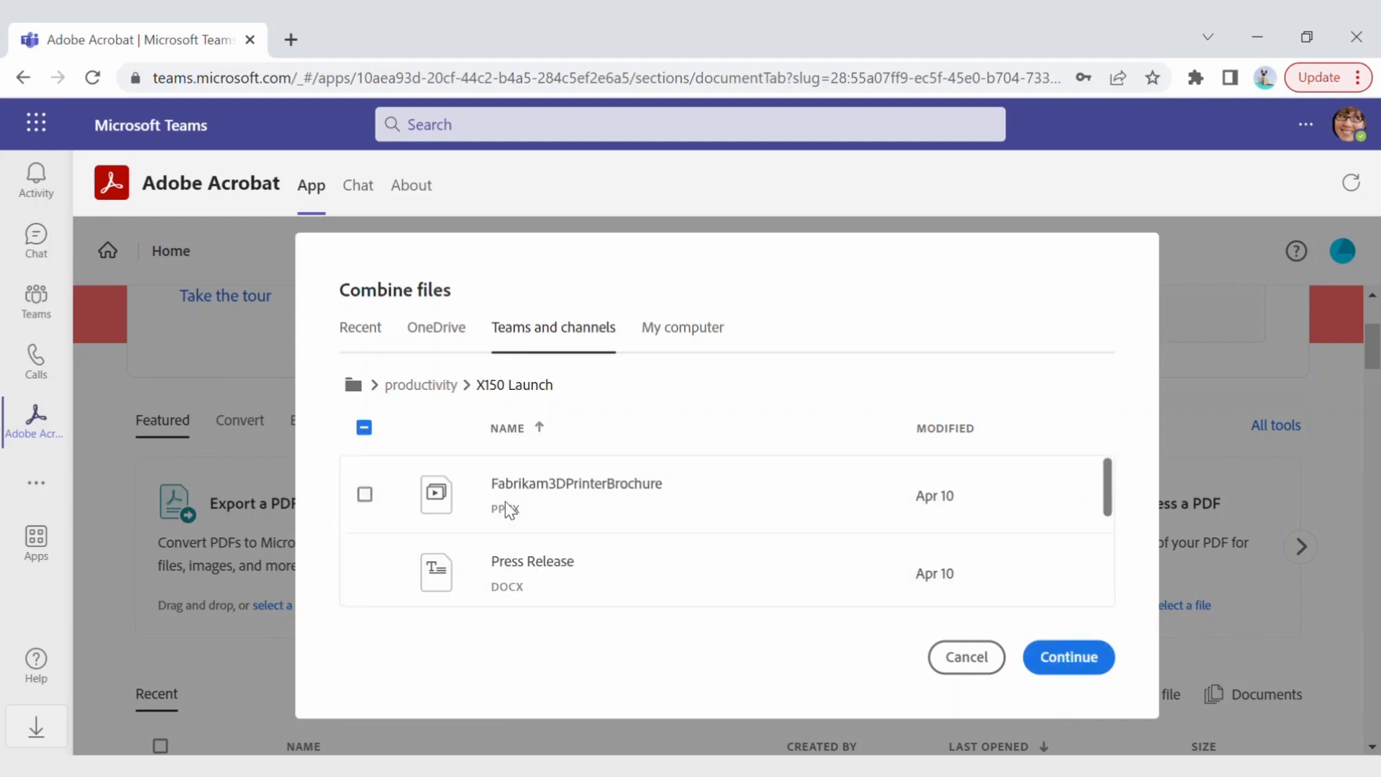
{"action": "left_click", "coordinate": [365, 573]}
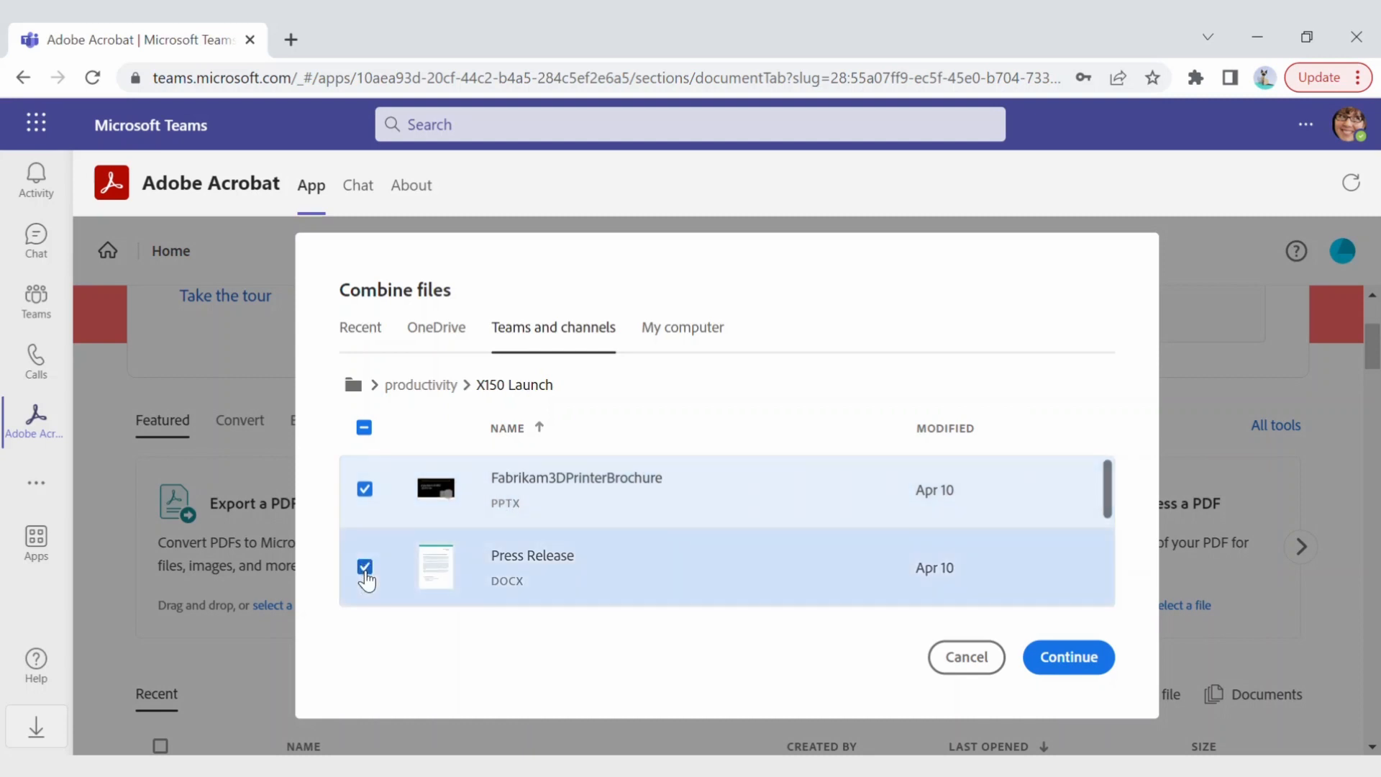
{"action": "scroll", "coordinate": [528, 561], "scroll_direction": "down", "scroll_amount": 3}
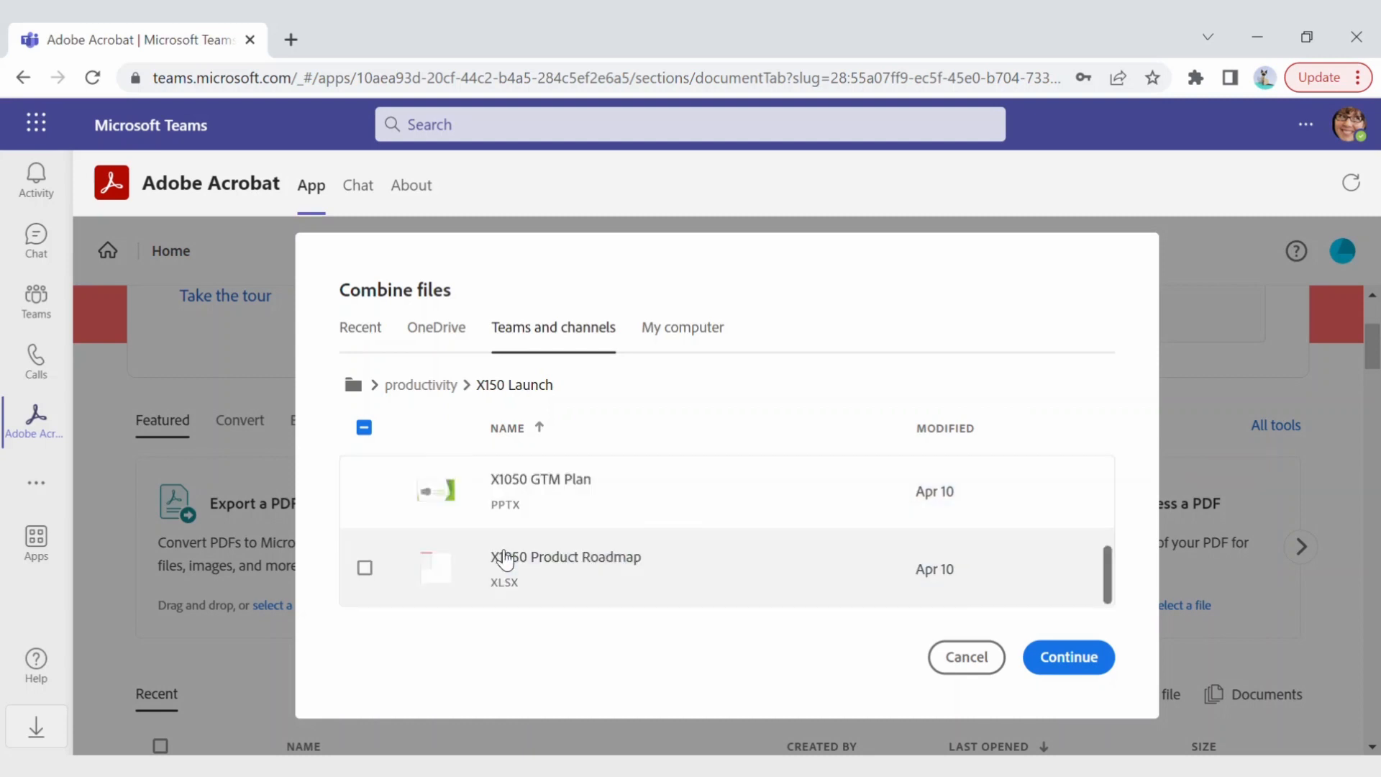
{"action": "left_click", "coordinate": [365, 572]}
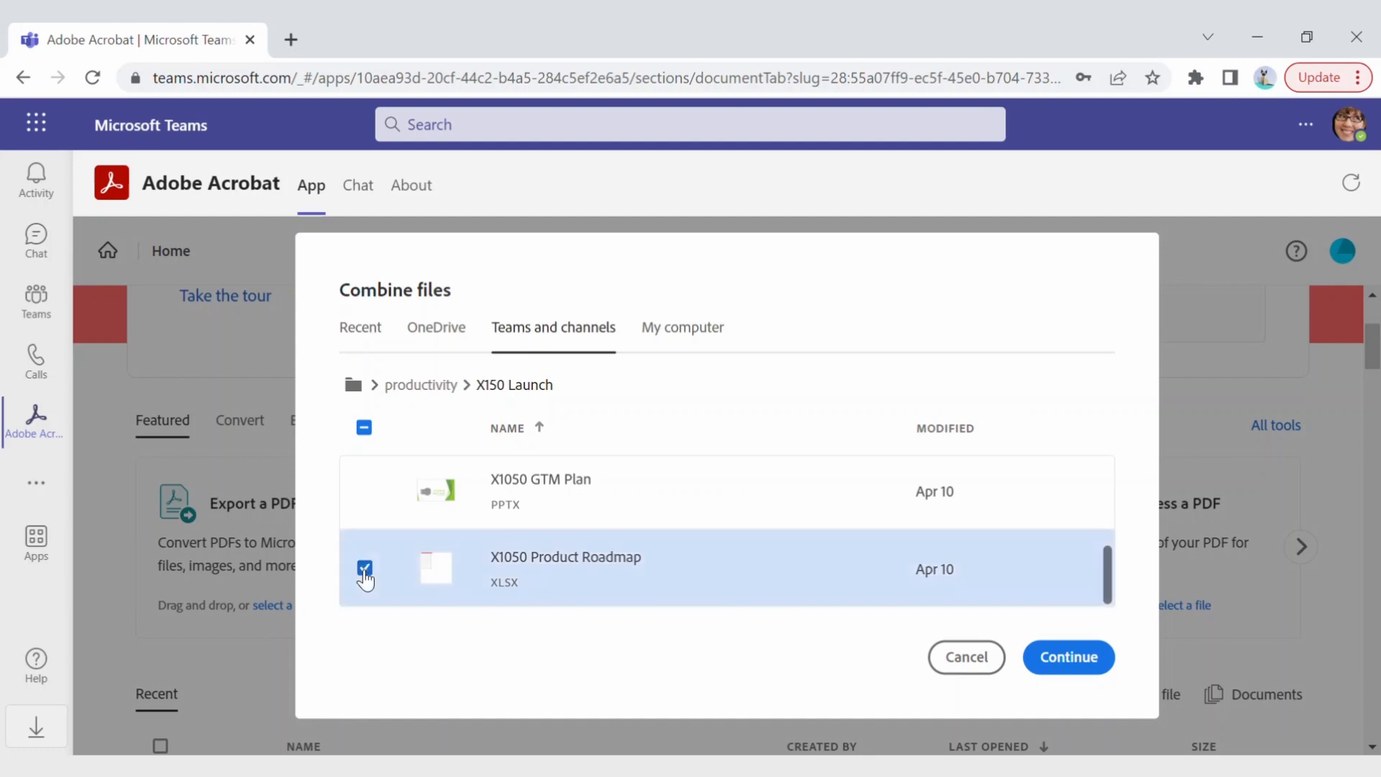
{"action": "scroll", "coordinate": [819, 565], "scroll_direction": "up", "scroll_amount": 5}
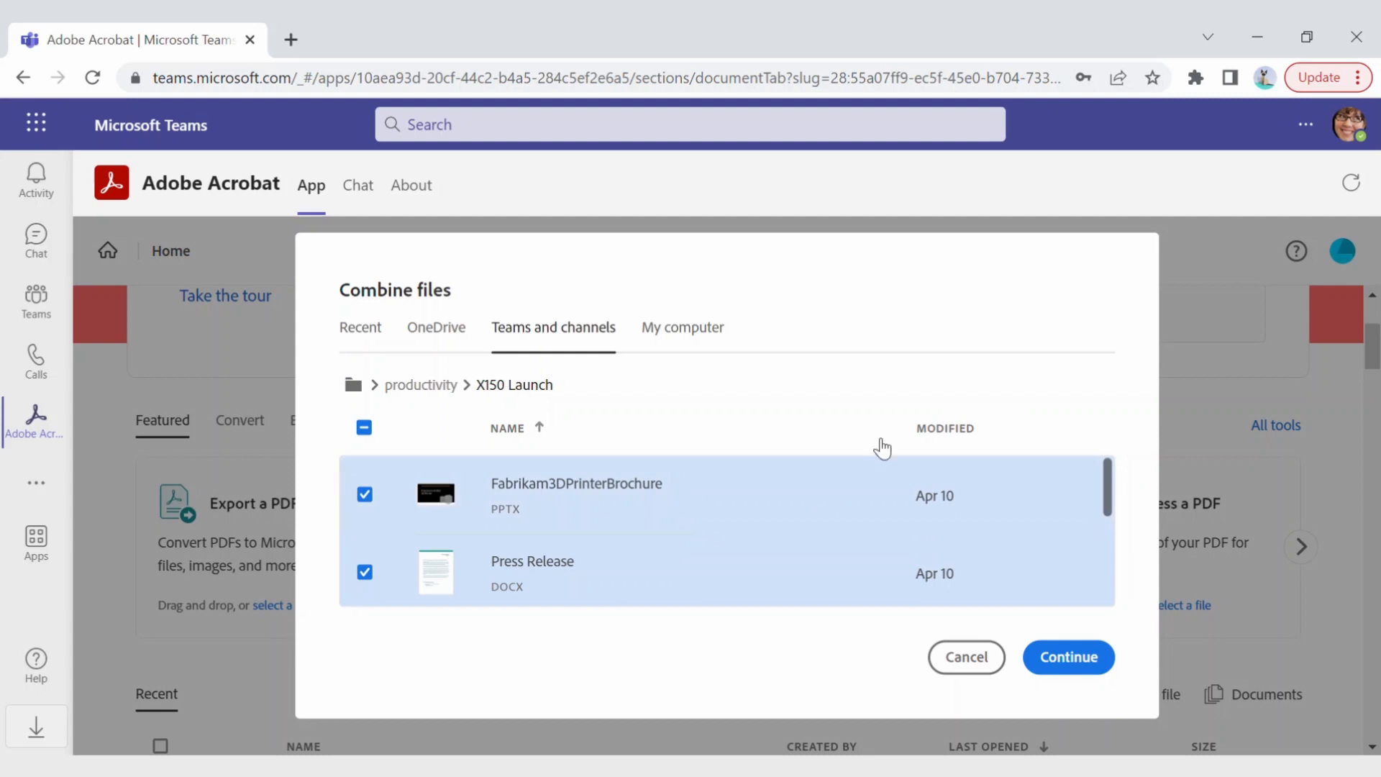
{"action": "left_click", "coordinate": [1086, 667]}
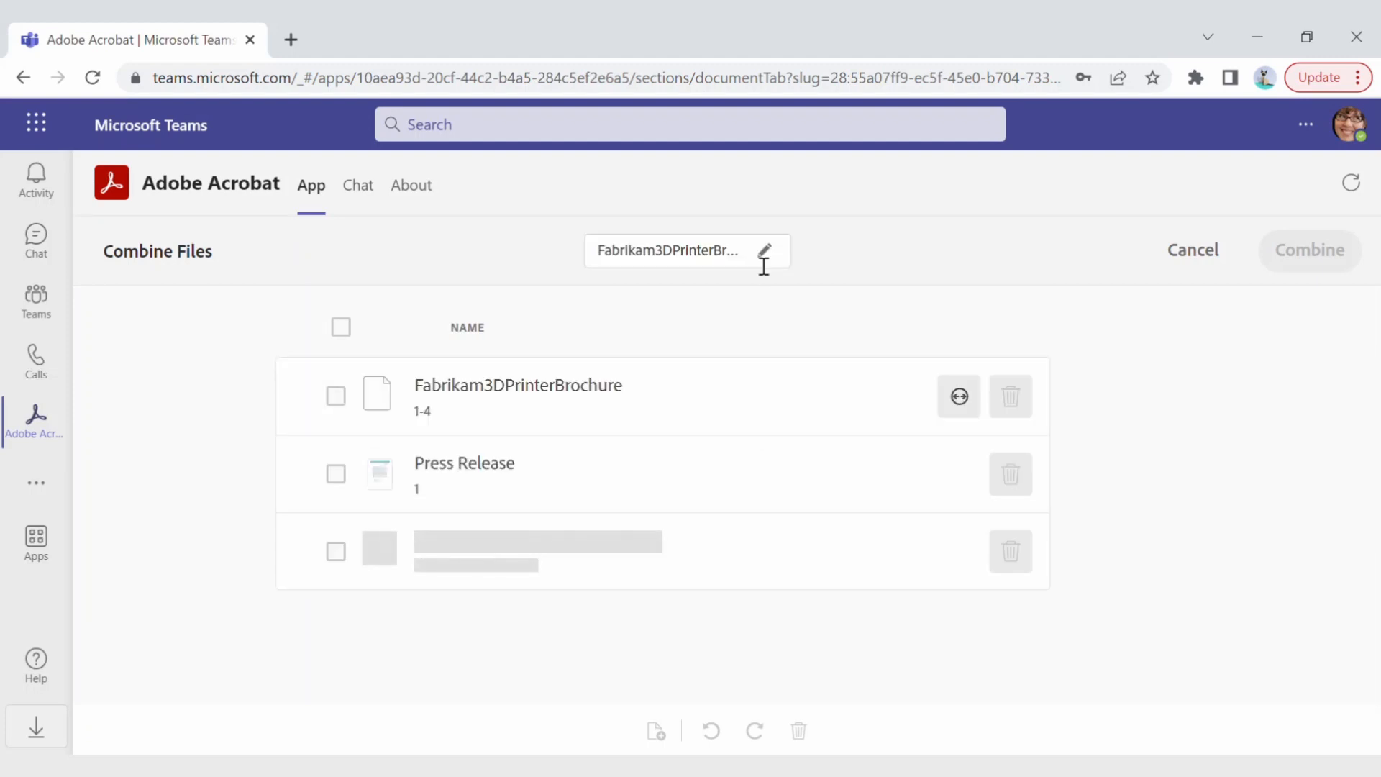
Step: Rename the combined file as New Printer X1050 Launch Kit
{"action": "left_click", "coordinate": [764, 250]}
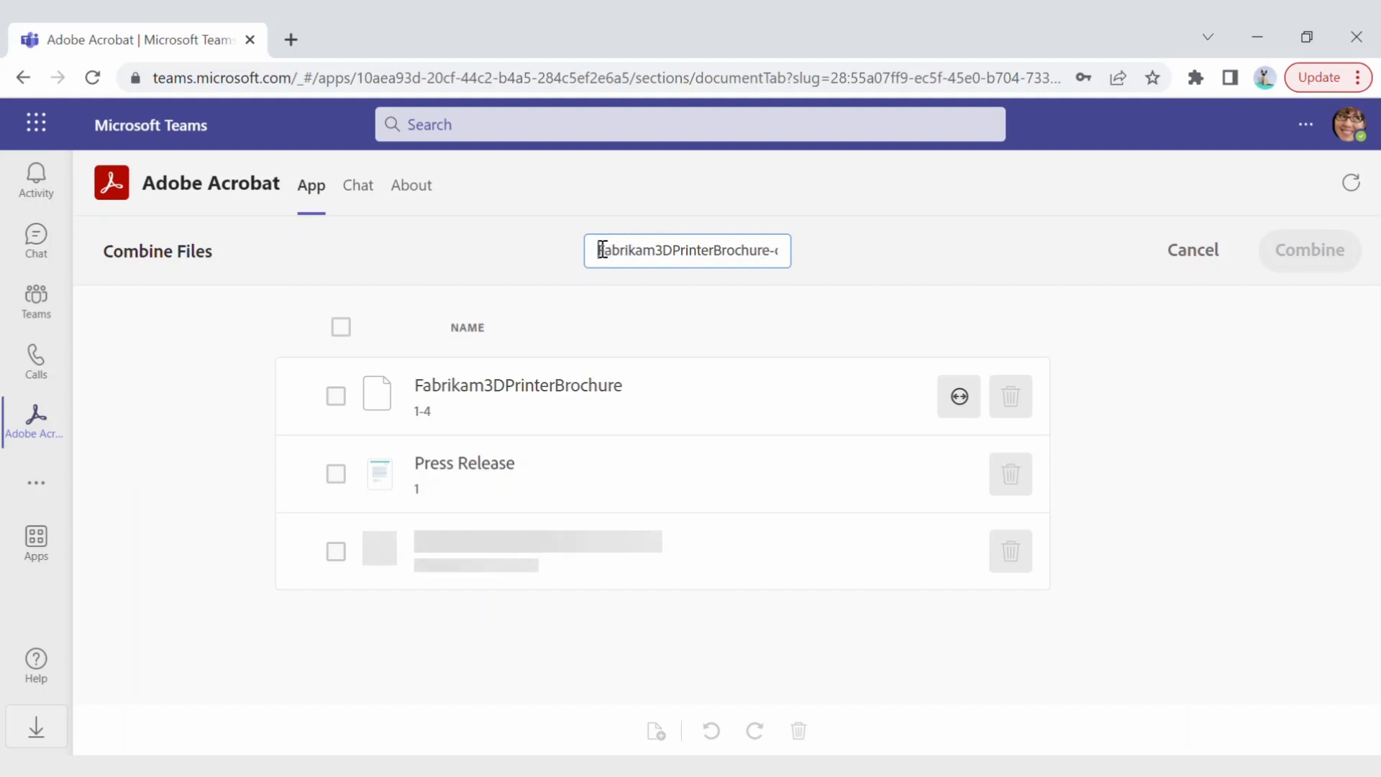
{"action": "left_click_drag", "start_coordinate": [601, 250], "coordinate": [890, 262]}
{"action": "type", "text": "New Printer"}
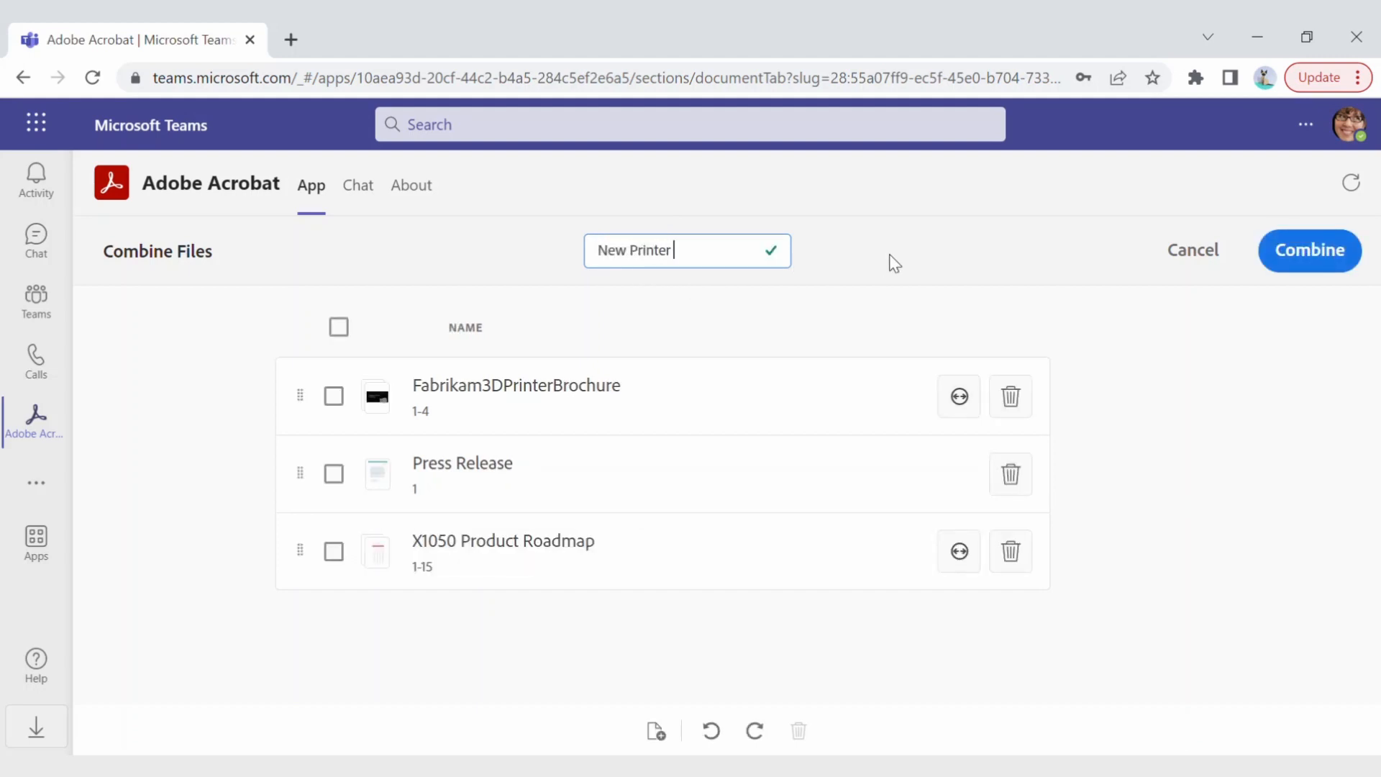
{"action": "type", "text": " X1050 Launch Kit"}
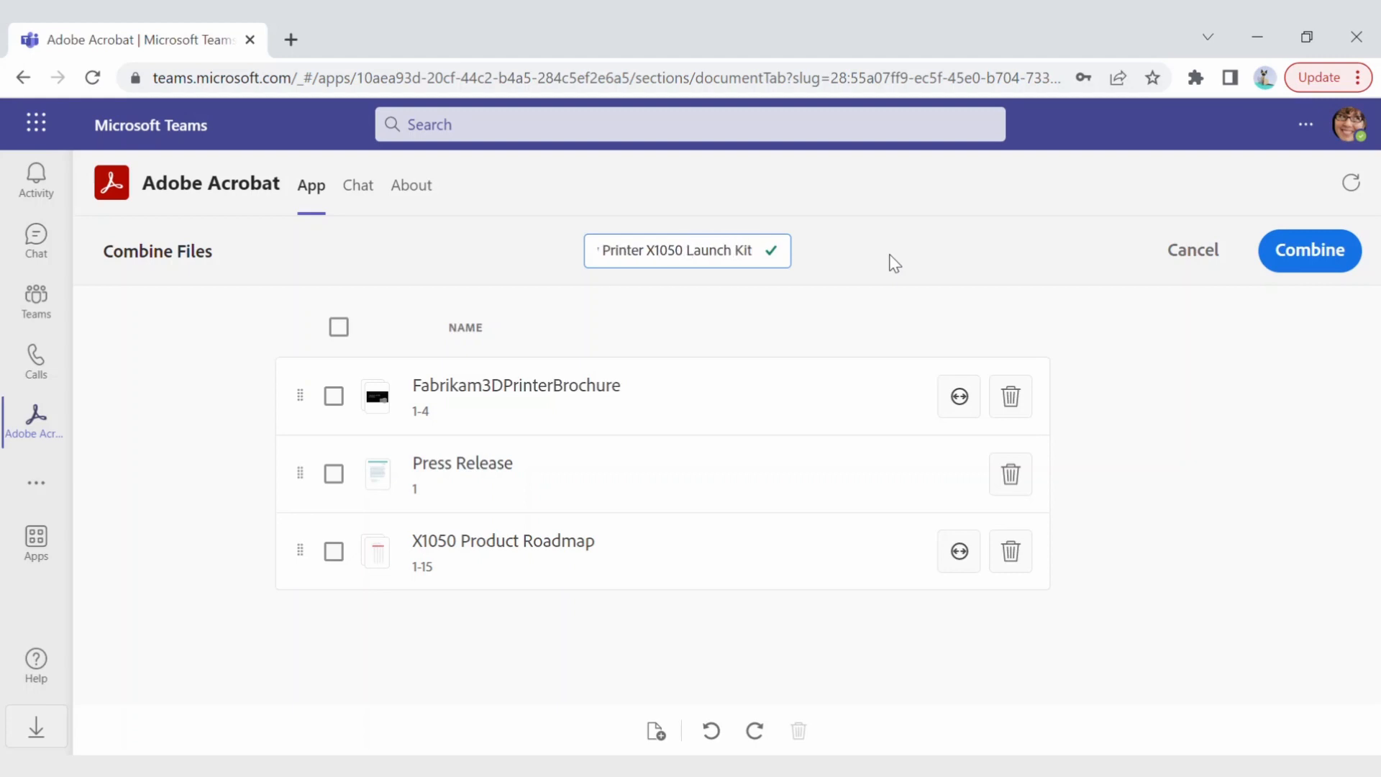
Step: With all three files selected, expand and collapse the Fabrikam3DPrinterBrochure pages and try moving Press Release above the brochure
{"action": "left_click", "coordinate": [333, 396]}
{"action": "left_click", "coordinate": [334, 473]}
{"action": "left_click", "coordinate": [334, 552]}
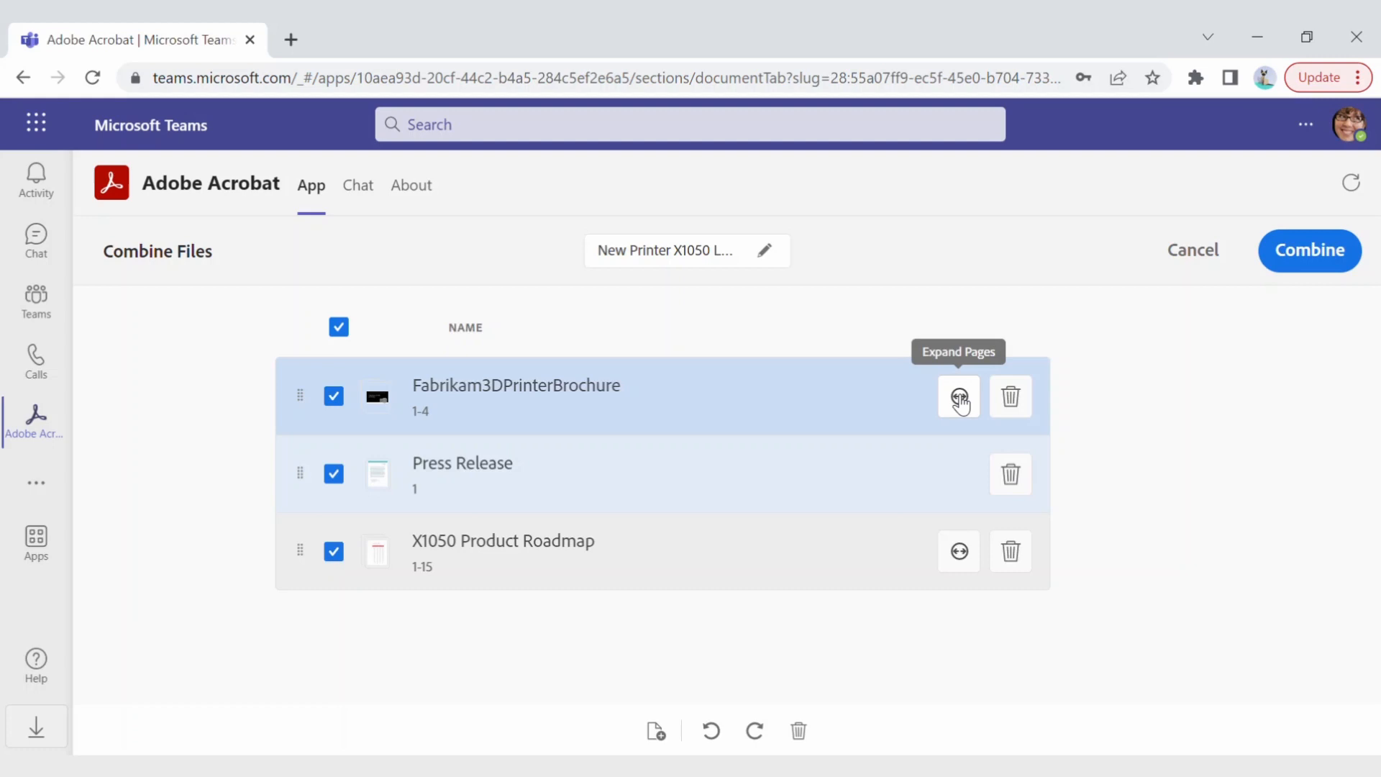
{"action": "left_click", "coordinate": [959, 397]}
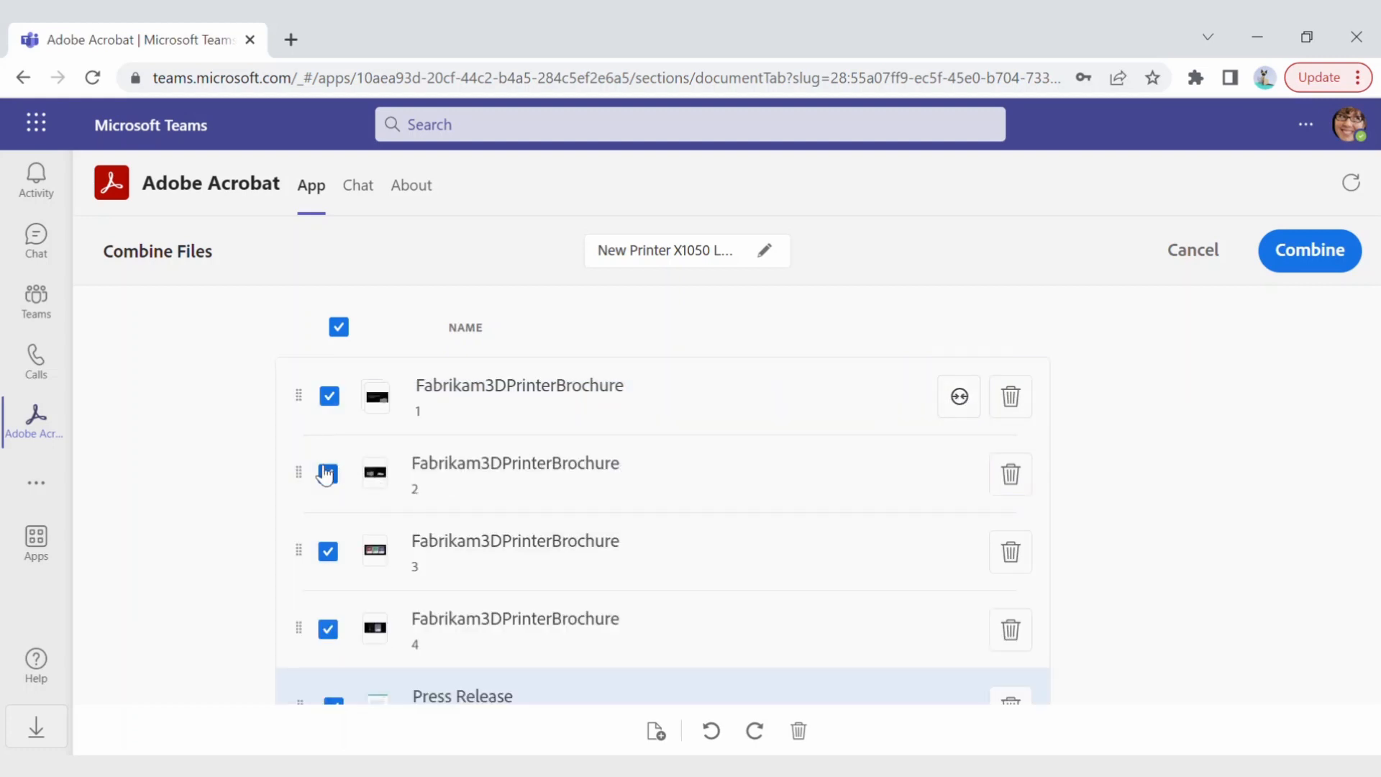
{"action": "scroll", "coordinate": [871, 472], "scroll_direction": "down", "scroll_amount": 1}
{"action": "scroll", "coordinate": [866, 472], "scroll_direction": "up", "scroll_amount": 1}
{"action": "left_click", "coordinate": [957, 402]}
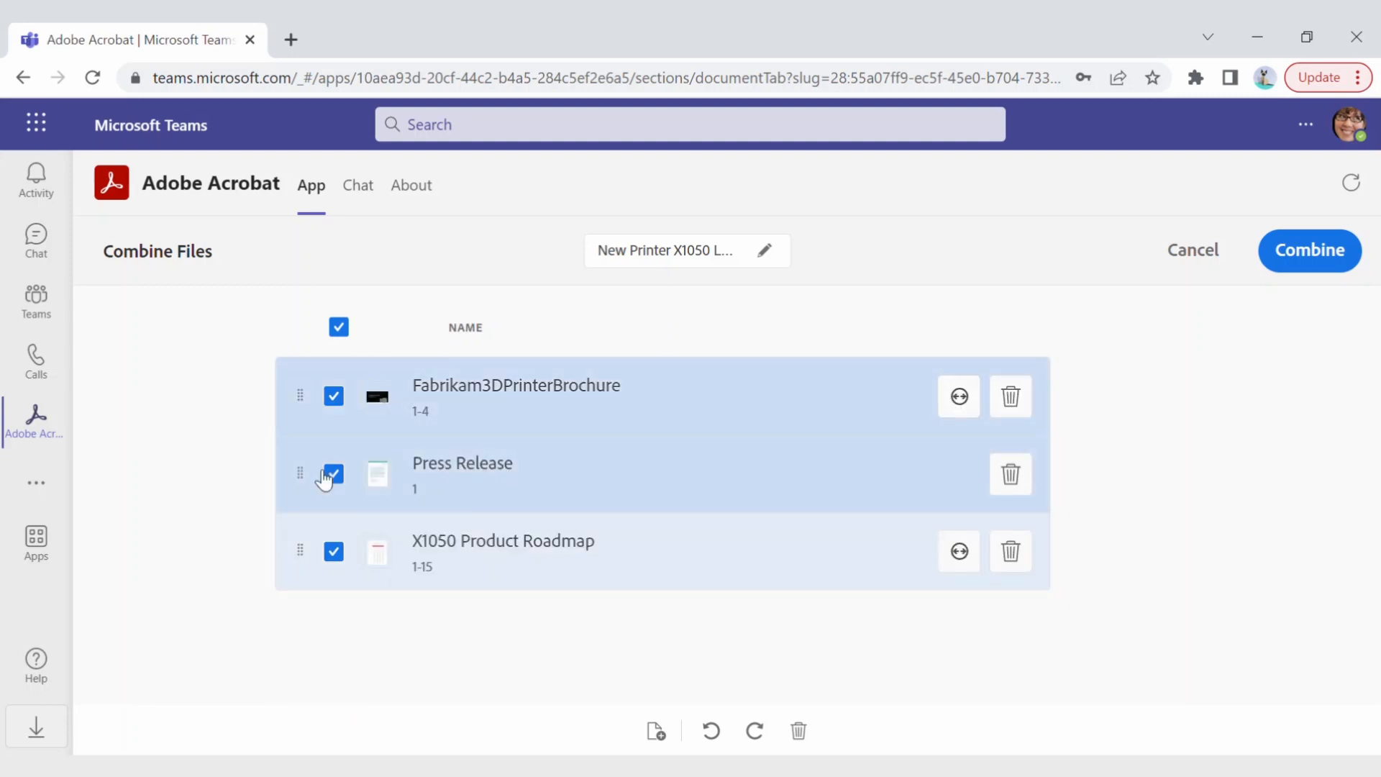
{"action": "left_click_drag", "start_coordinate": [301, 472], "coordinate": [333, 369]}
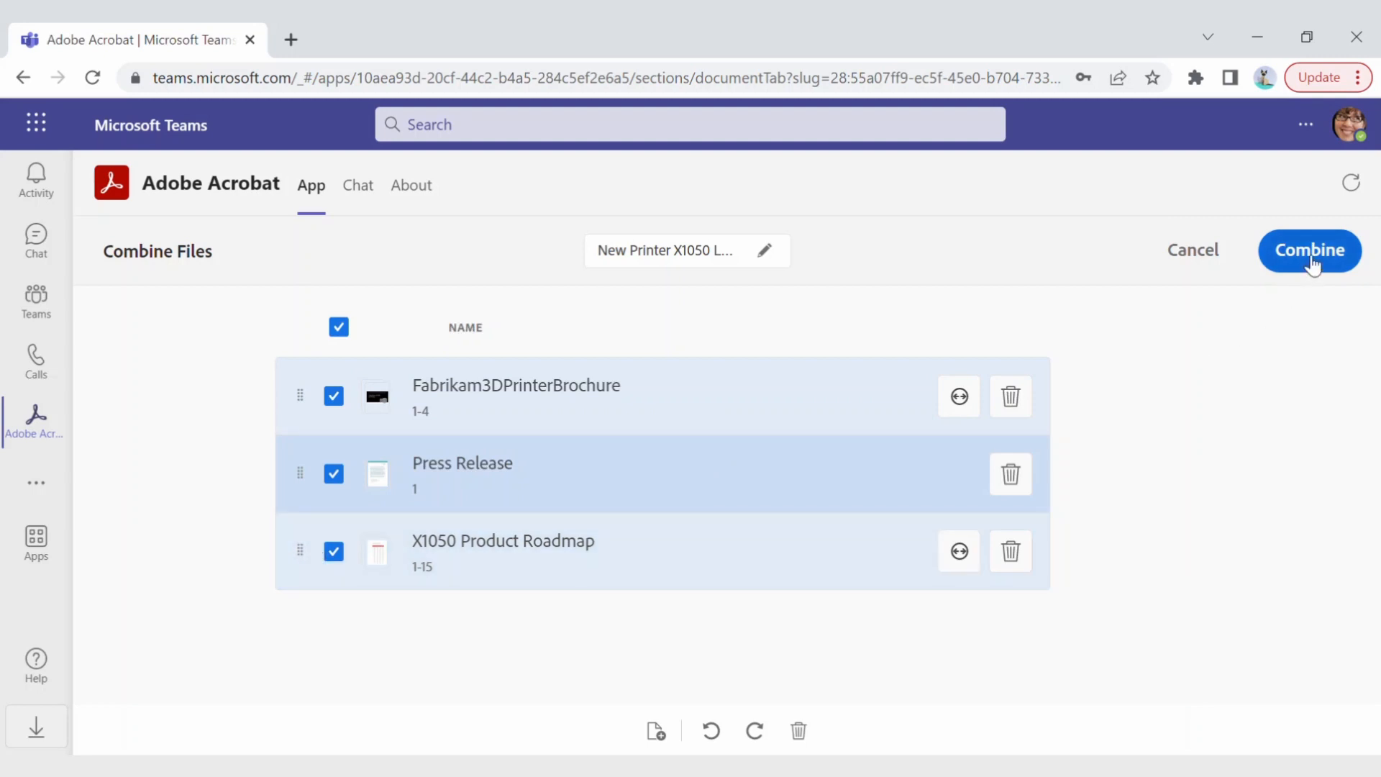
Step: Combine the three files into one PDF, review the pages of the resulting document and close it
{"action": "left_click", "coordinate": [1312, 264]}
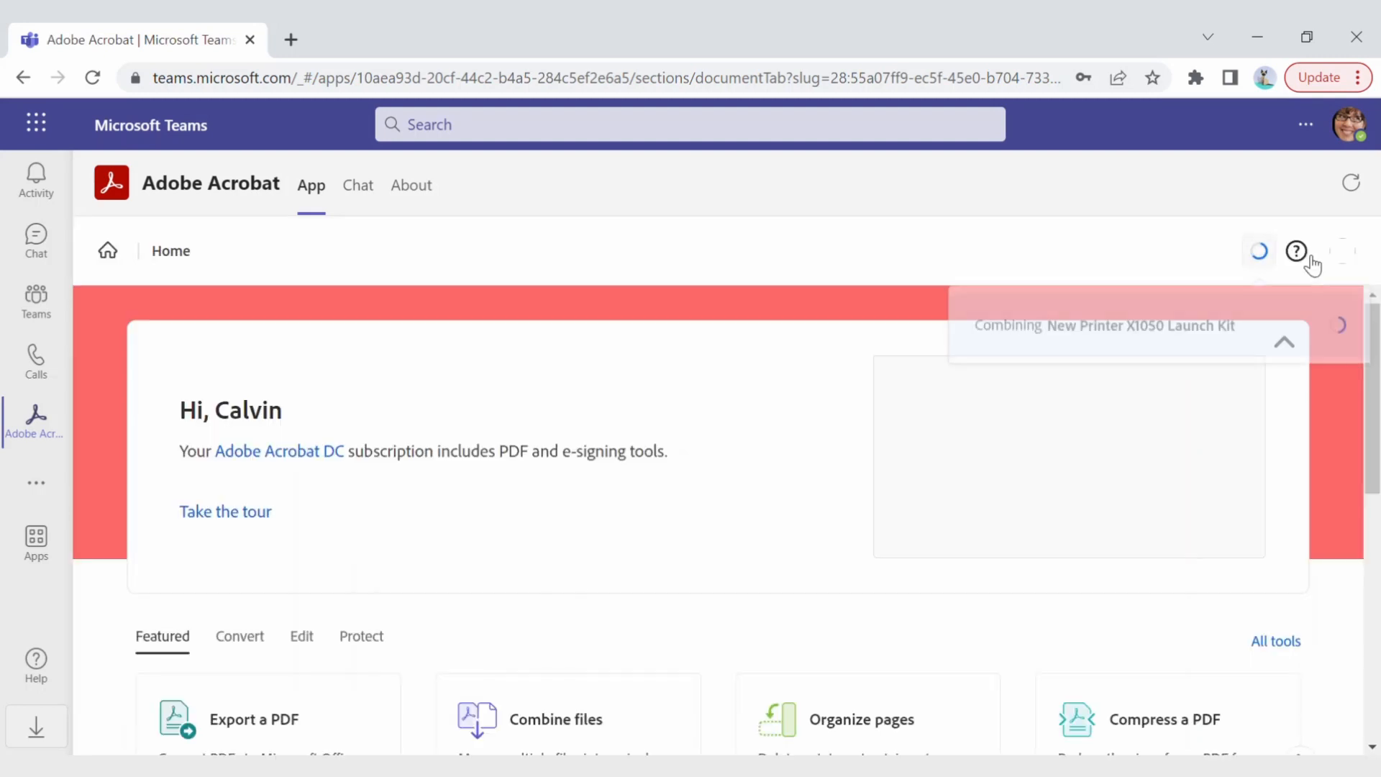
{"action": "left_click", "coordinate": [1138, 318]}
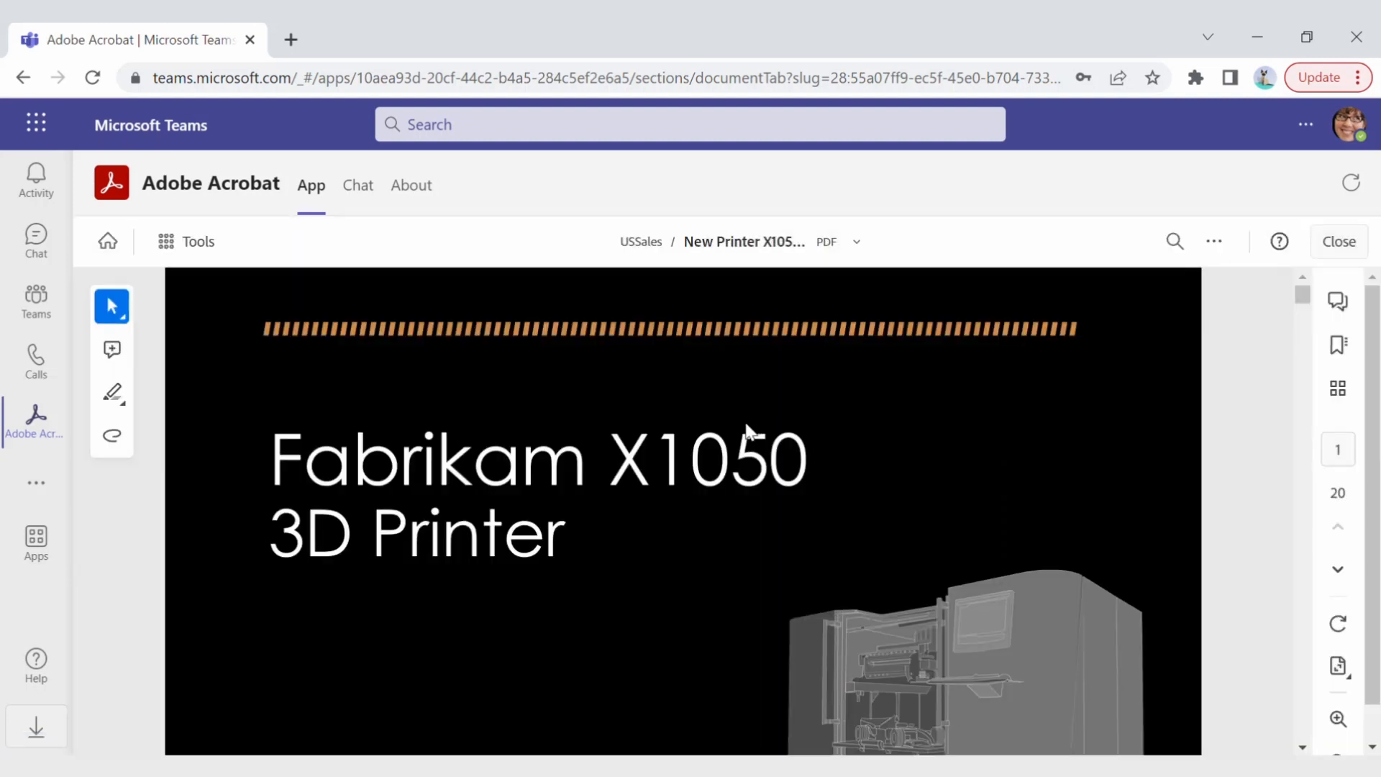
{"action": "scroll", "coordinate": [730, 425], "scroll_direction": "down", "scroll_amount": 10}
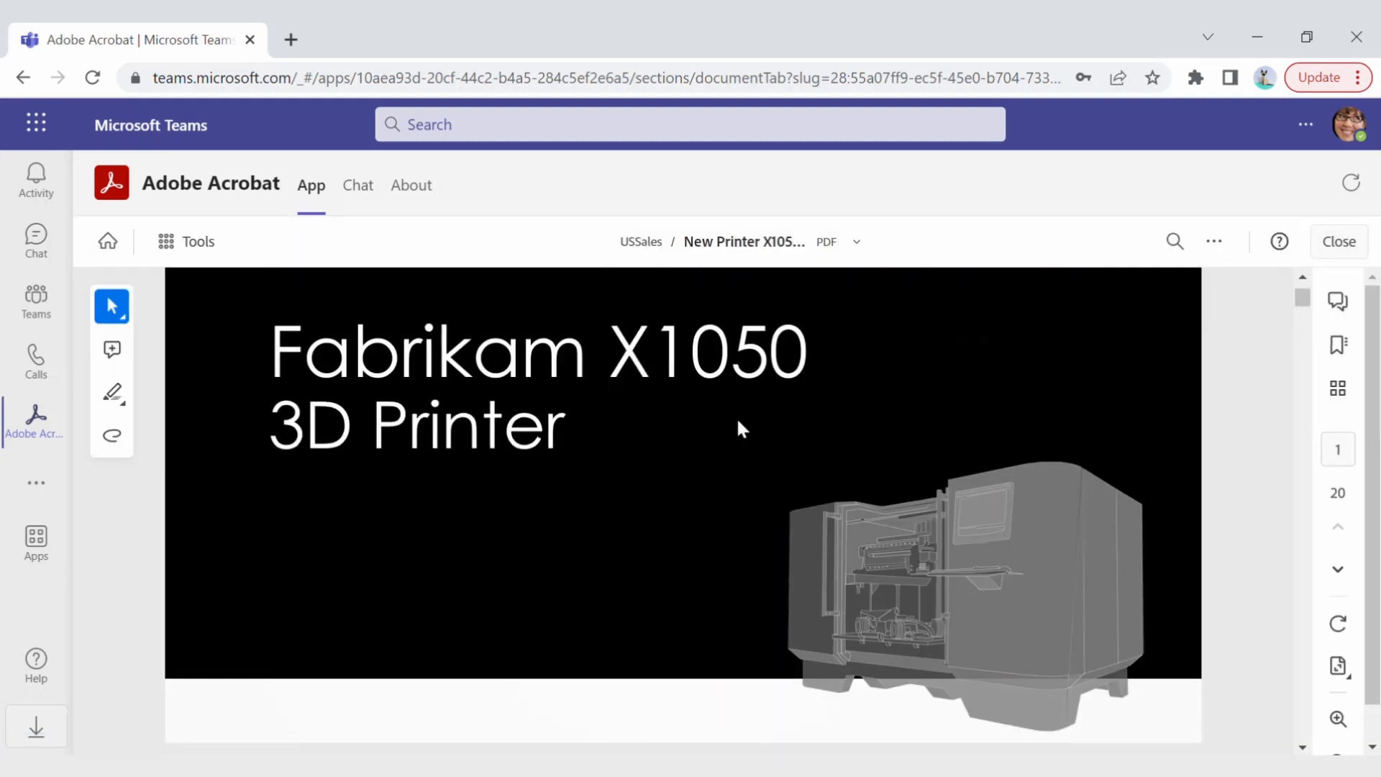
{"action": "scroll", "coordinate": [732, 414], "scroll_direction": "down", "scroll_amount": 10}
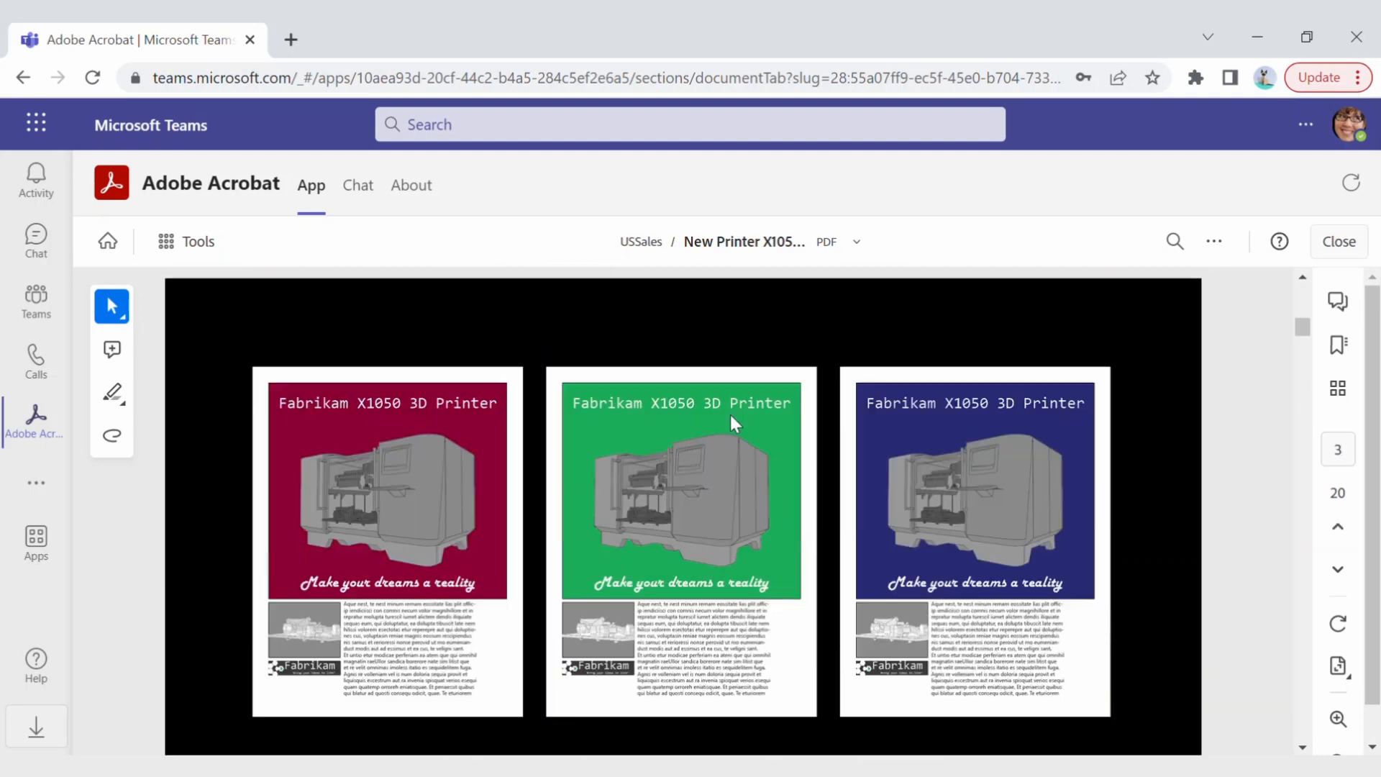
{"action": "scroll", "coordinate": [732, 423], "scroll_direction": "down", "scroll_amount": 5}
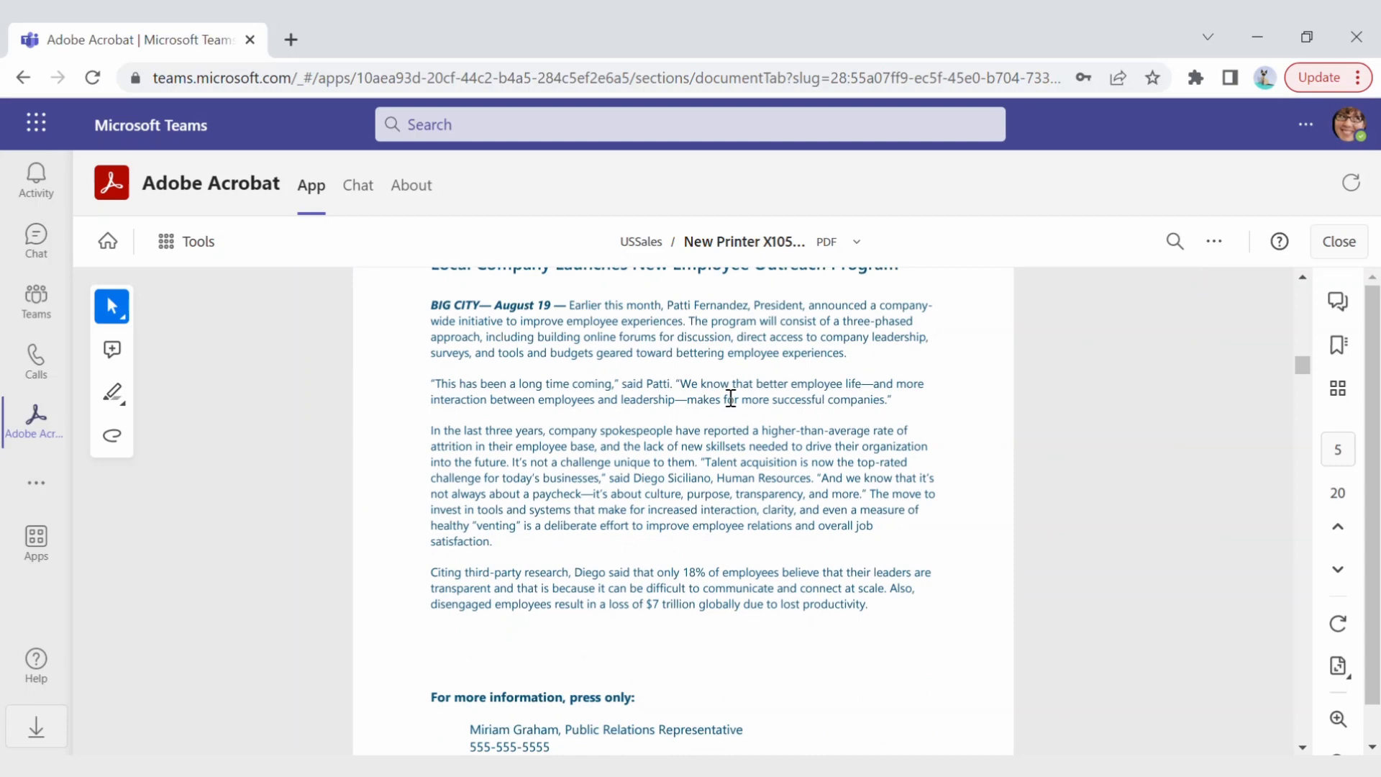
{"action": "scroll", "coordinate": [730, 398], "scroll_direction": "down", "scroll_amount": 2}
{"action": "scroll", "coordinate": [731, 397], "scroll_direction": "down", "scroll_amount": 9}
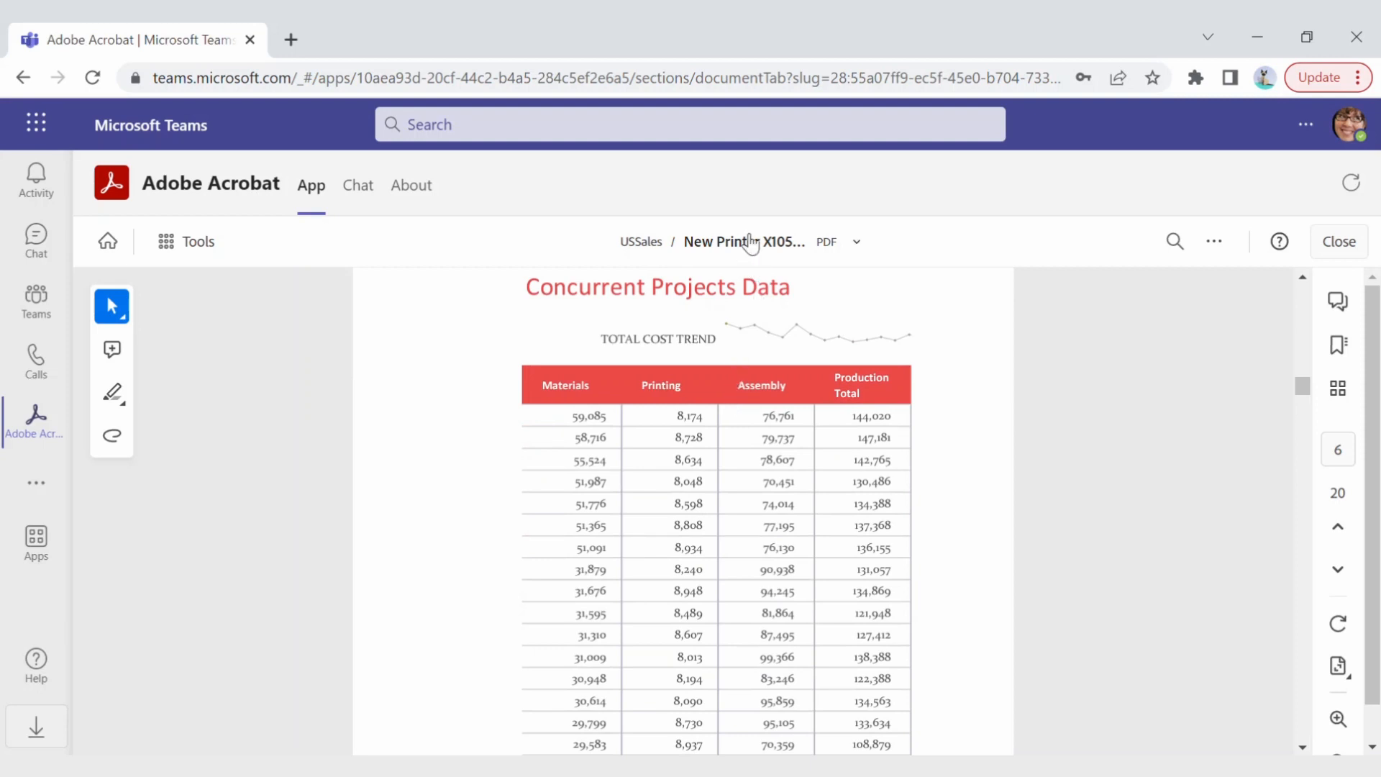
{"action": "left_click", "coordinate": [1335, 245]}
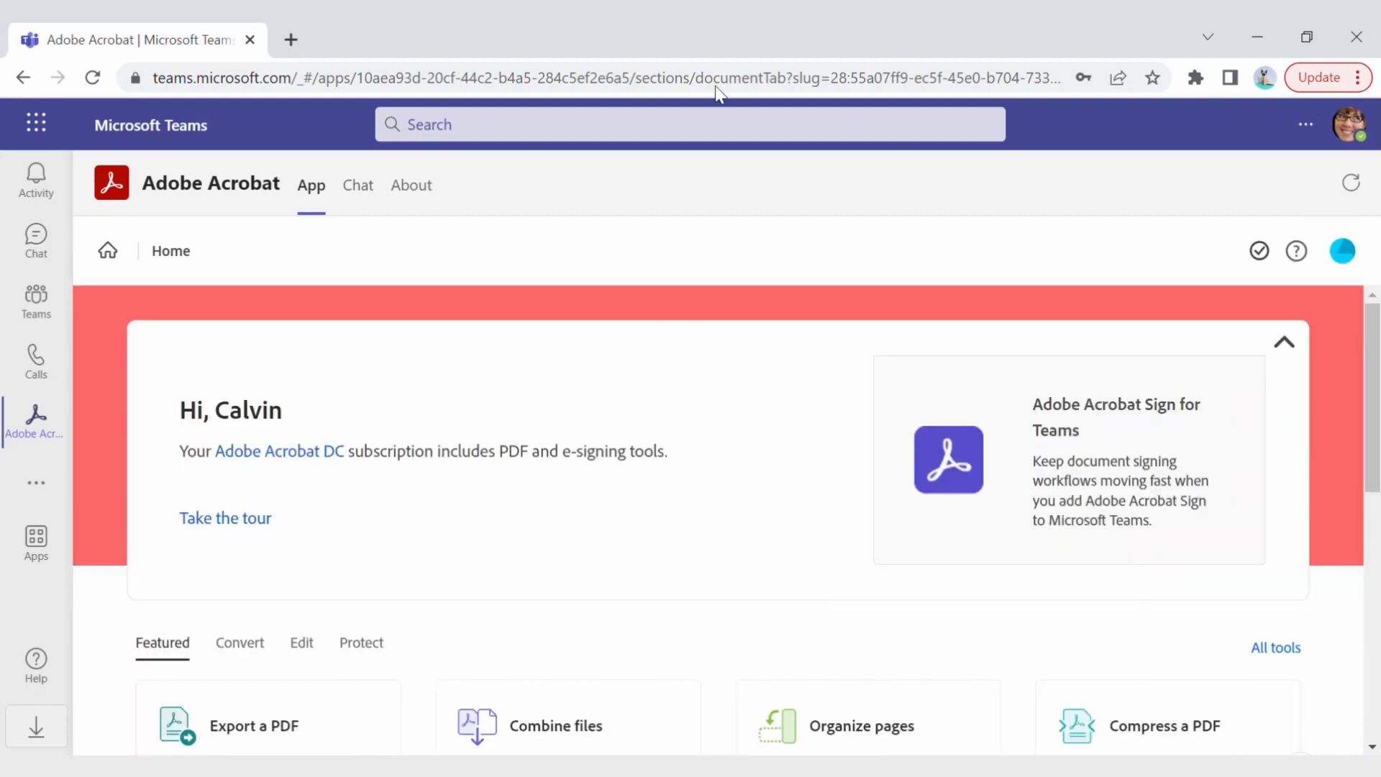
Step: Switch to the Sales and Marketing SharePoint site in a new browser tab and open its Documents library
{"action": "left_click", "coordinate": [293, 40]}
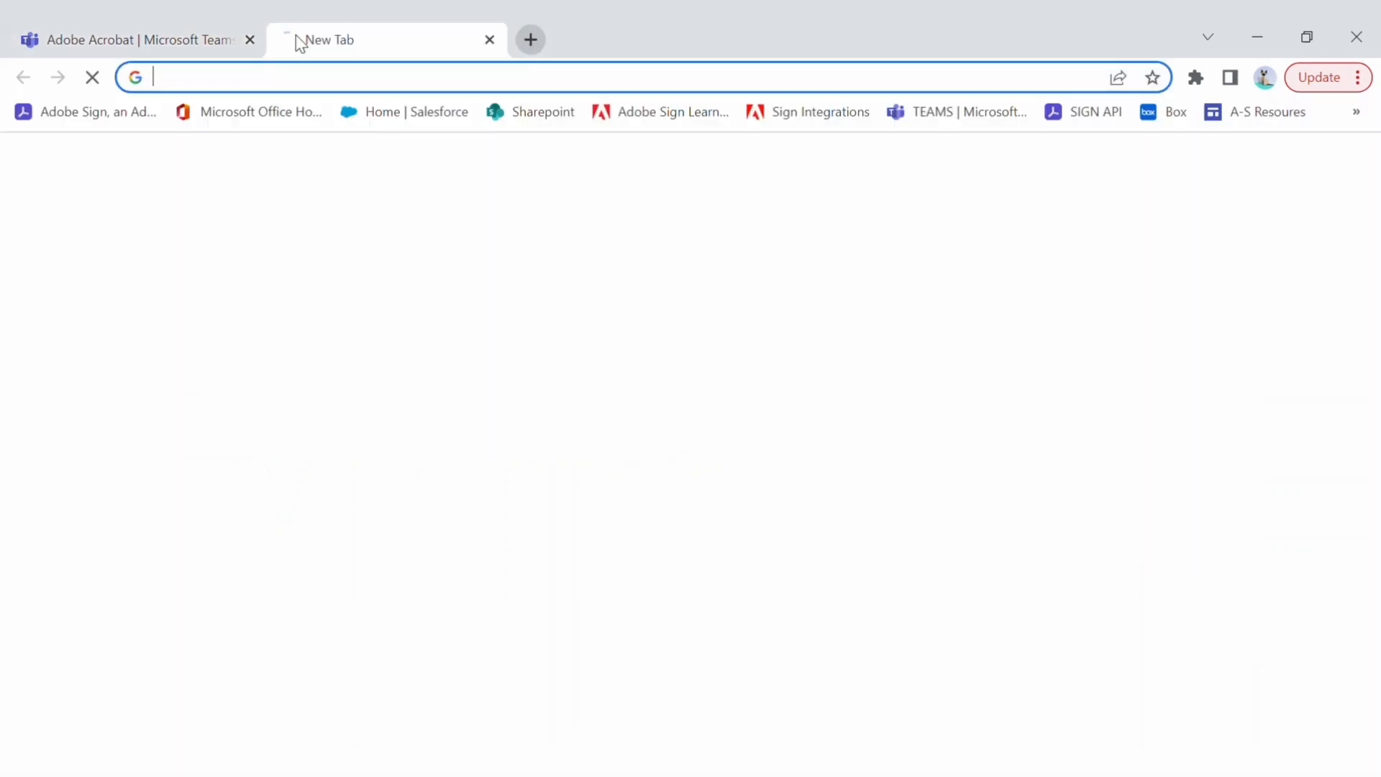
{"action": "left_click", "coordinate": [534, 118]}
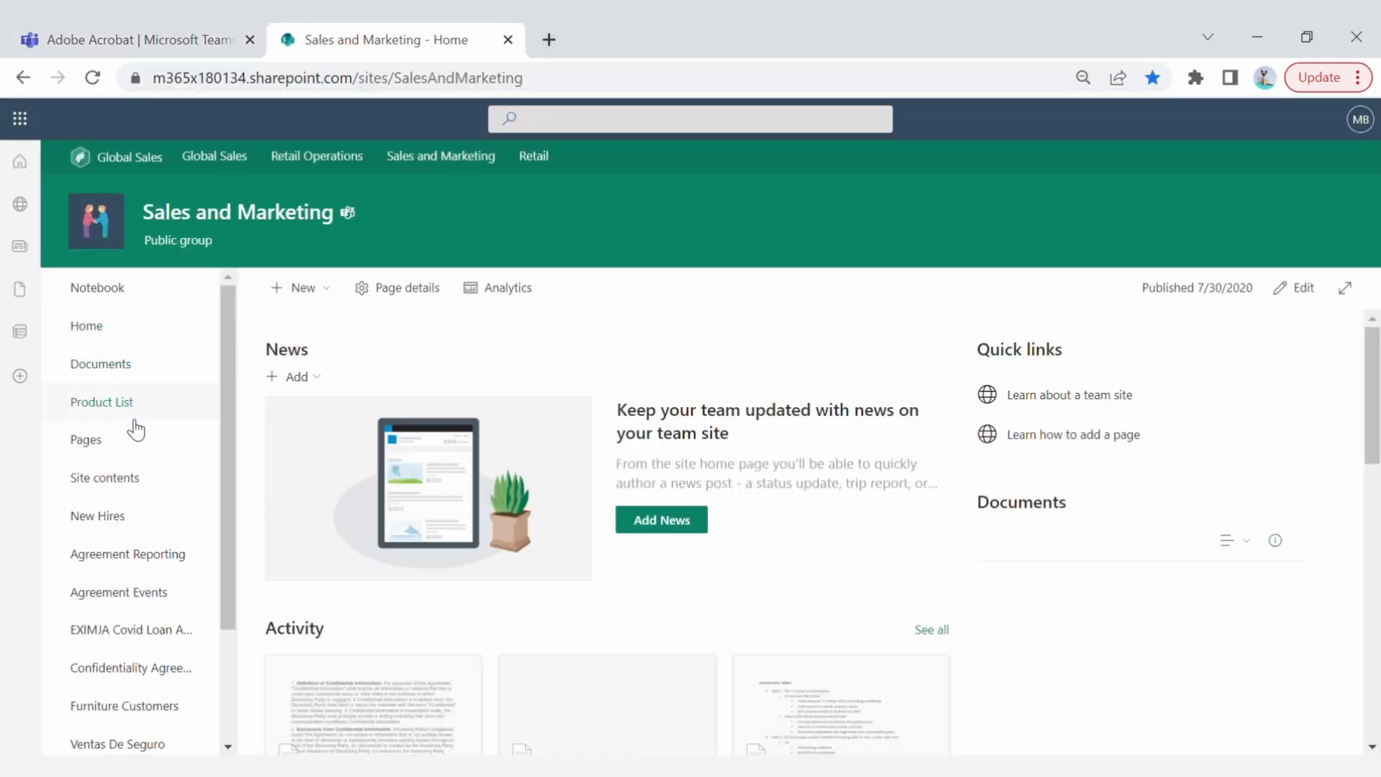
{"action": "left_click", "coordinate": [125, 370]}
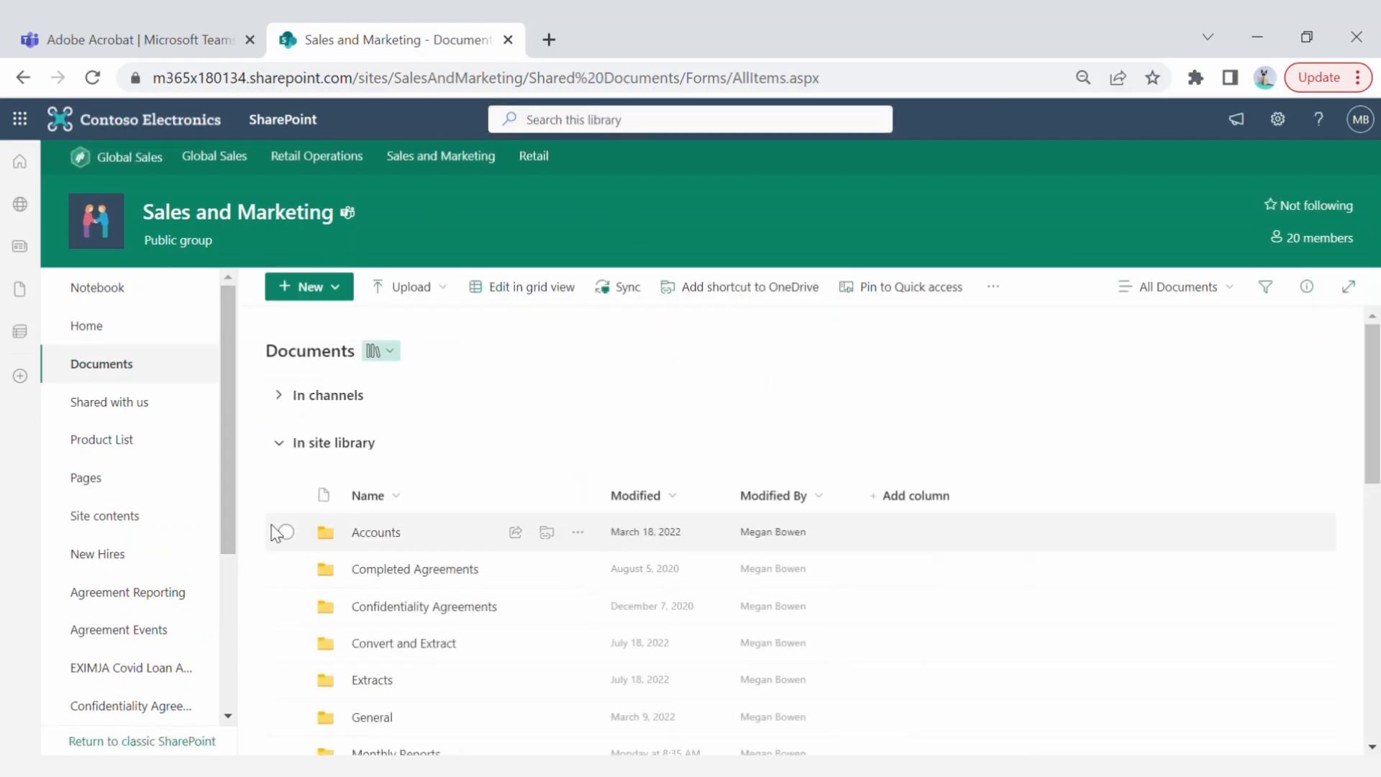
Step: Select Cross Cultural Marketing Campaigns.pptx, the Cross-Cultural and Intl. Marketing Strategy PDF and DG-2000 Product Overview.docx, and show their Adobe Document Cloud actions
{"action": "scroll", "coordinate": [503, 518], "scroll_direction": "down", "scroll_amount": 1}
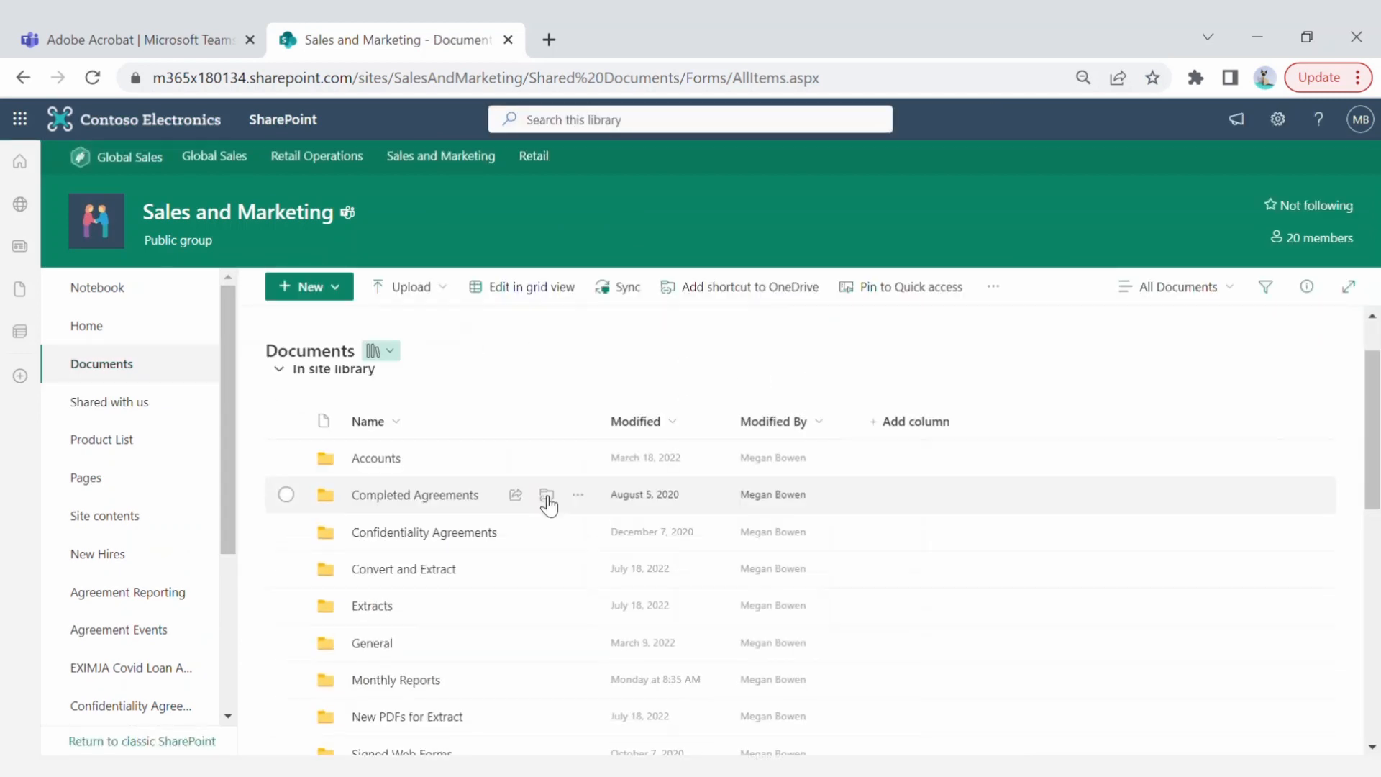
{"action": "scroll", "coordinate": [185, 502], "scroll_direction": "down", "scroll_amount": 3}
{"action": "scroll", "coordinate": [154, 511], "scroll_direction": "up", "scroll_amount": 3}
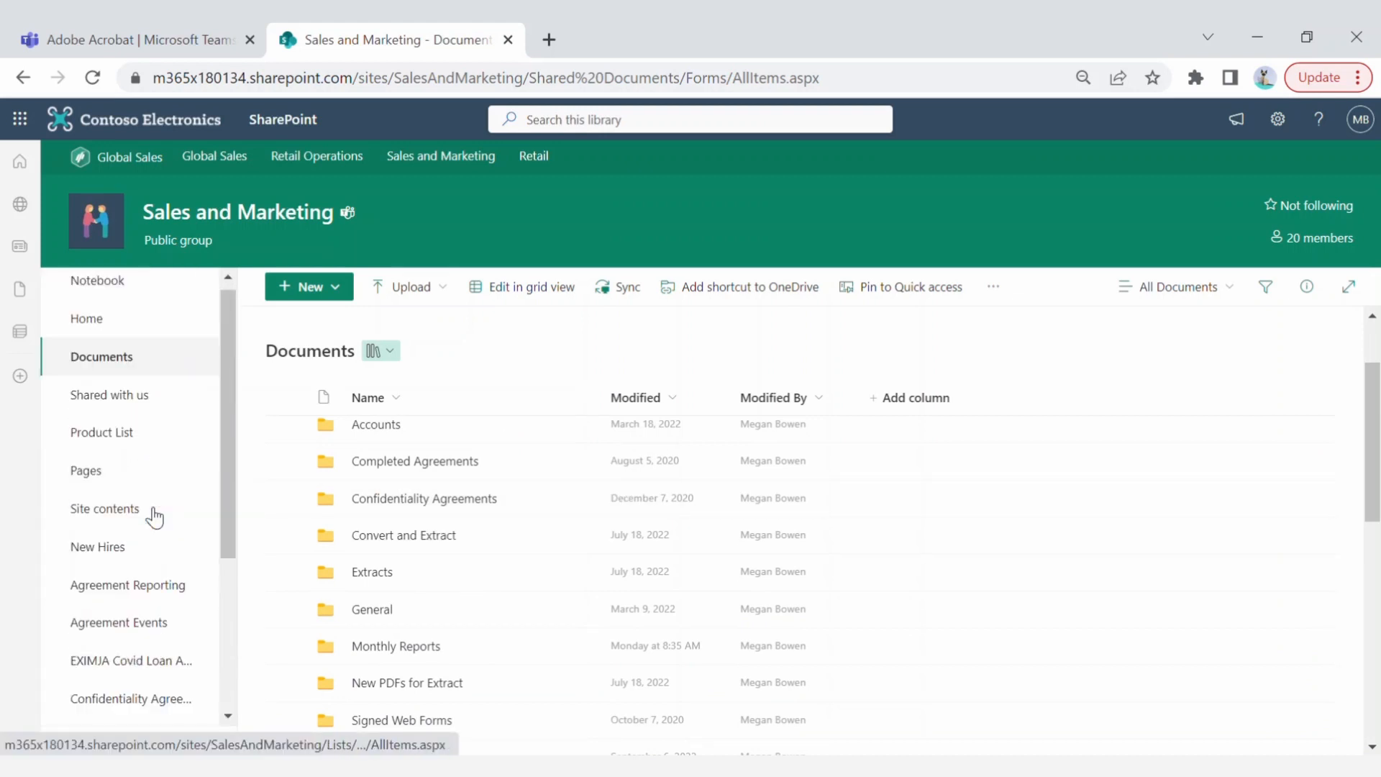
{"action": "scroll", "coordinate": [493, 524], "scroll_direction": "down", "scroll_amount": 2}
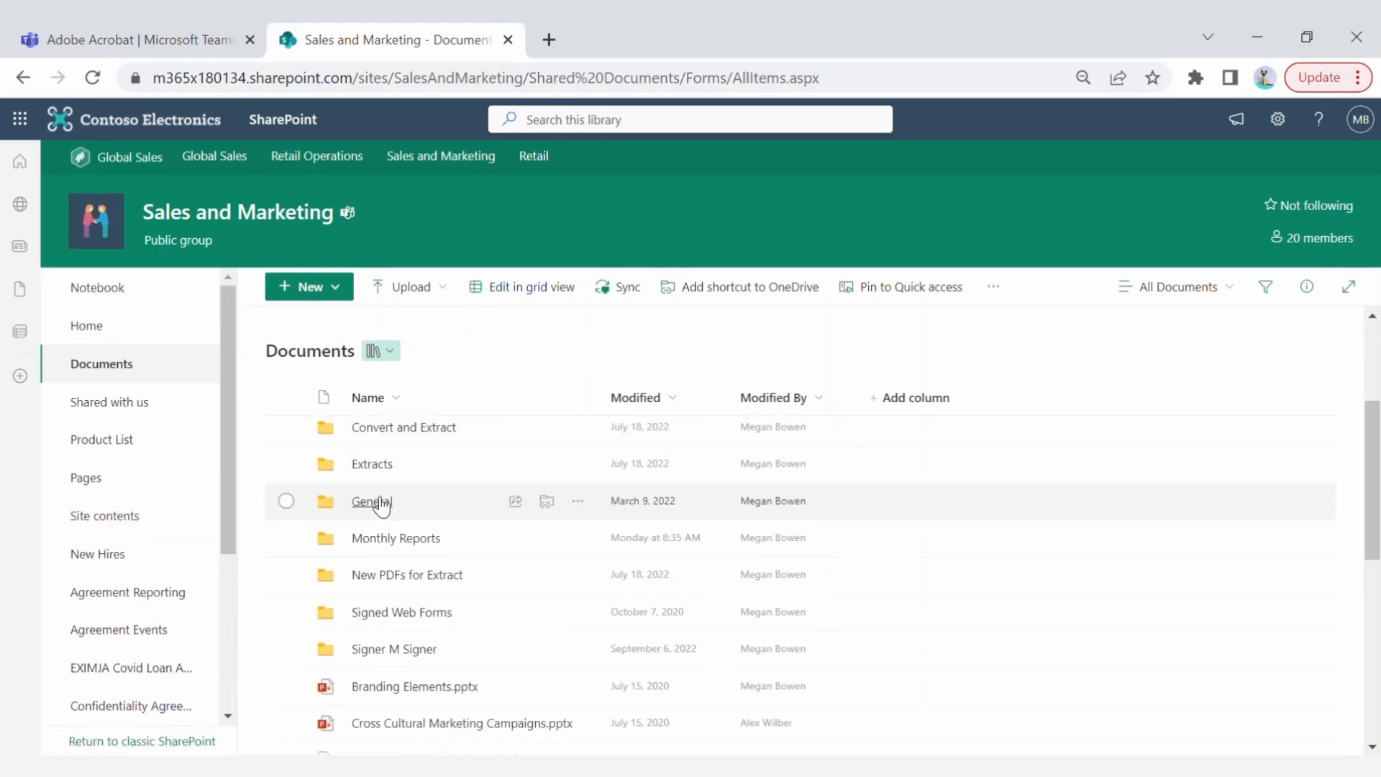
{"action": "scroll", "coordinate": [355, 503], "scroll_direction": "down", "scroll_amount": 2}
{"action": "scroll", "coordinate": [287, 590], "scroll_direction": "down", "scroll_amount": 1}
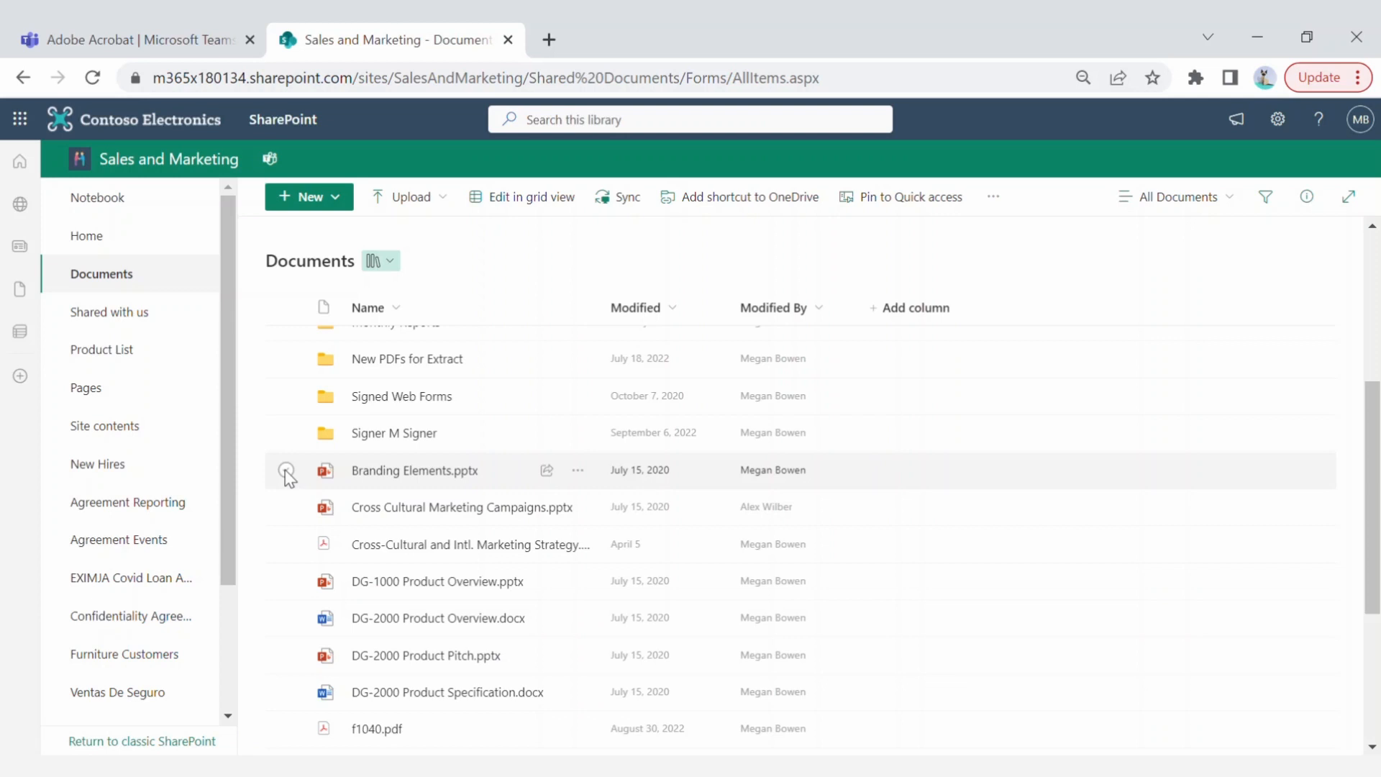
{"action": "left_click", "coordinate": [287, 472]}
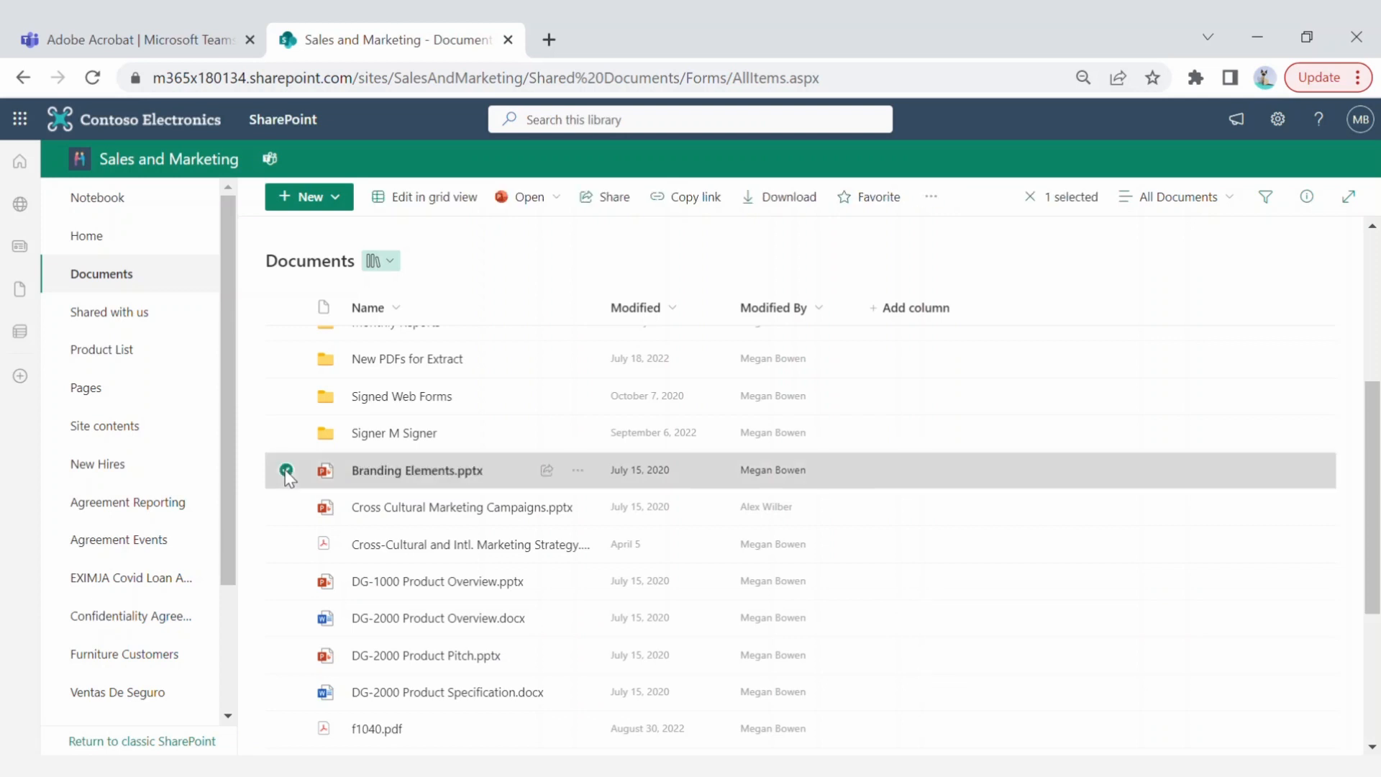
{"action": "left_click", "coordinate": [287, 544]}
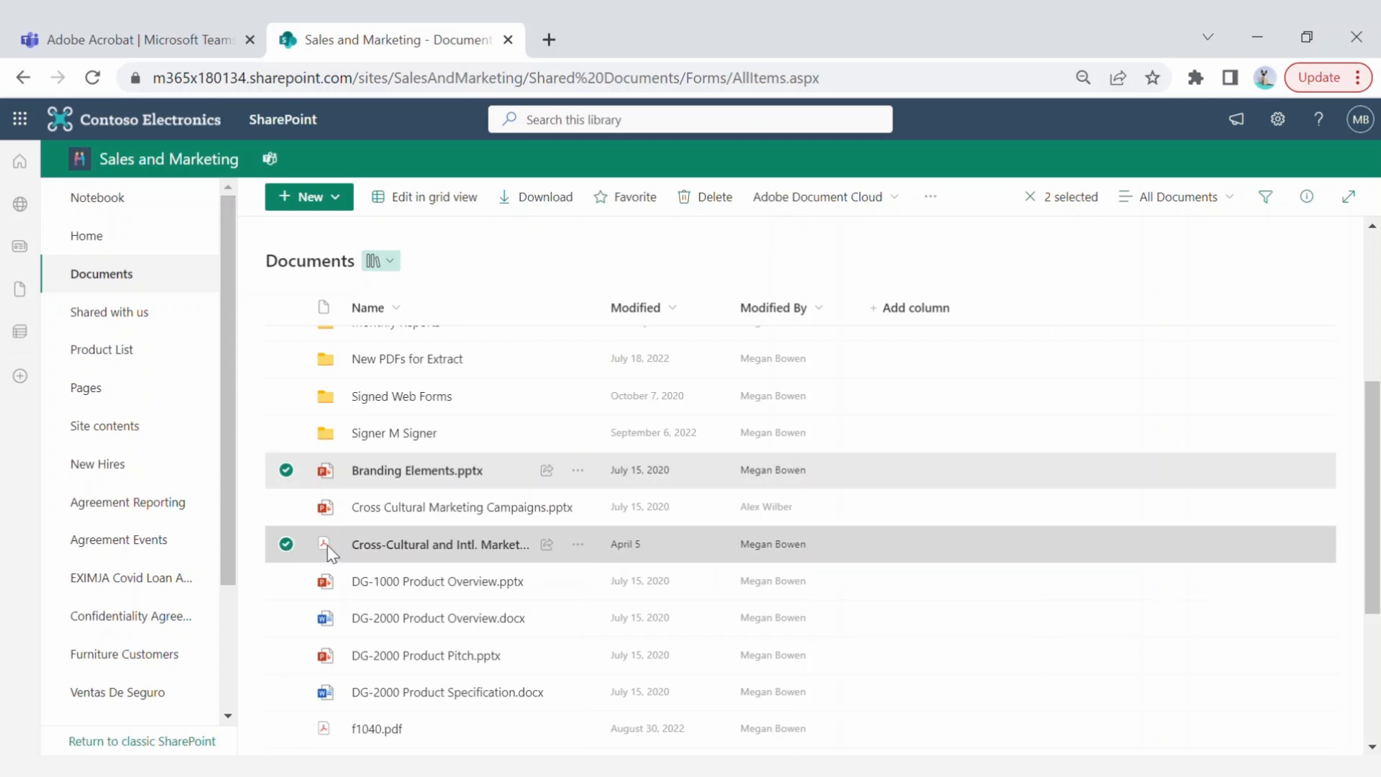
{"action": "left_click", "coordinate": [287, 618]}
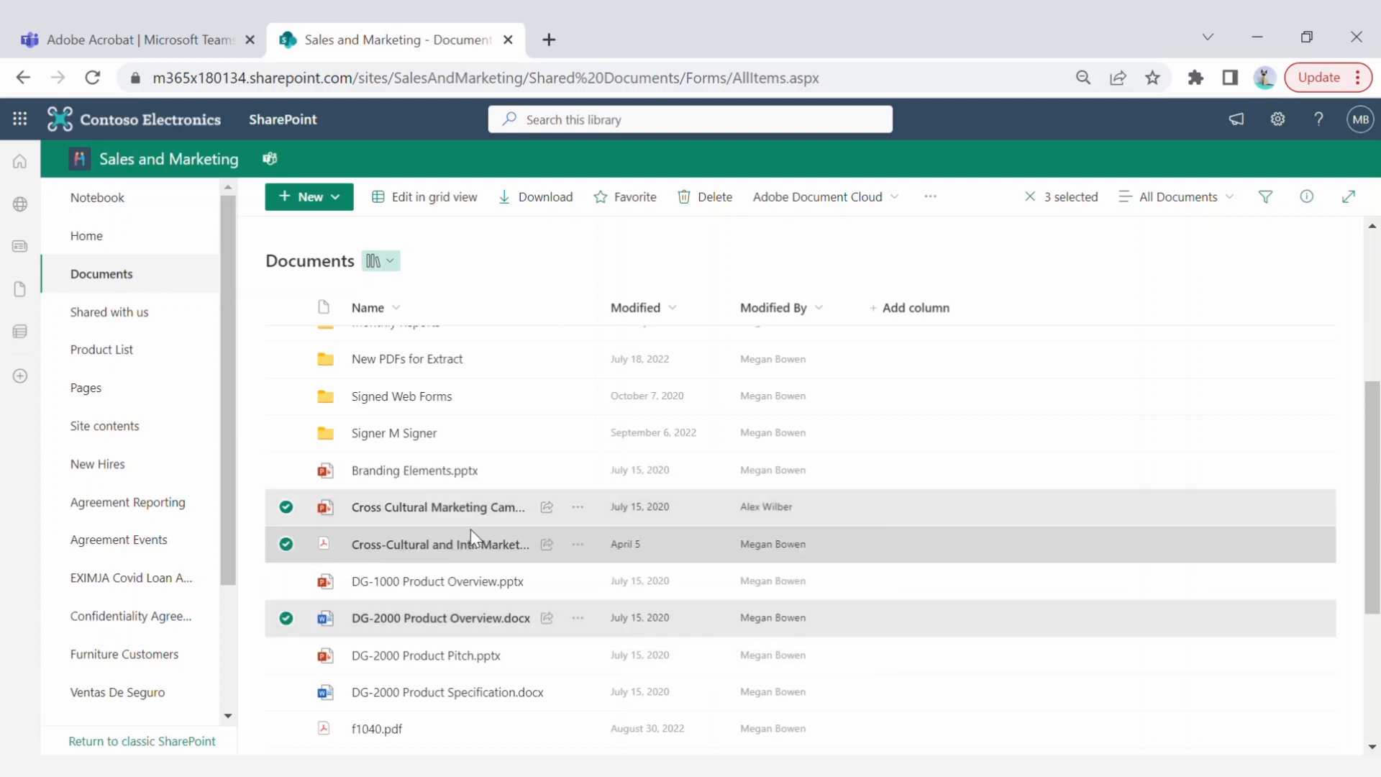
{"action": "mouse_move", "coordinate": [468, 518]}
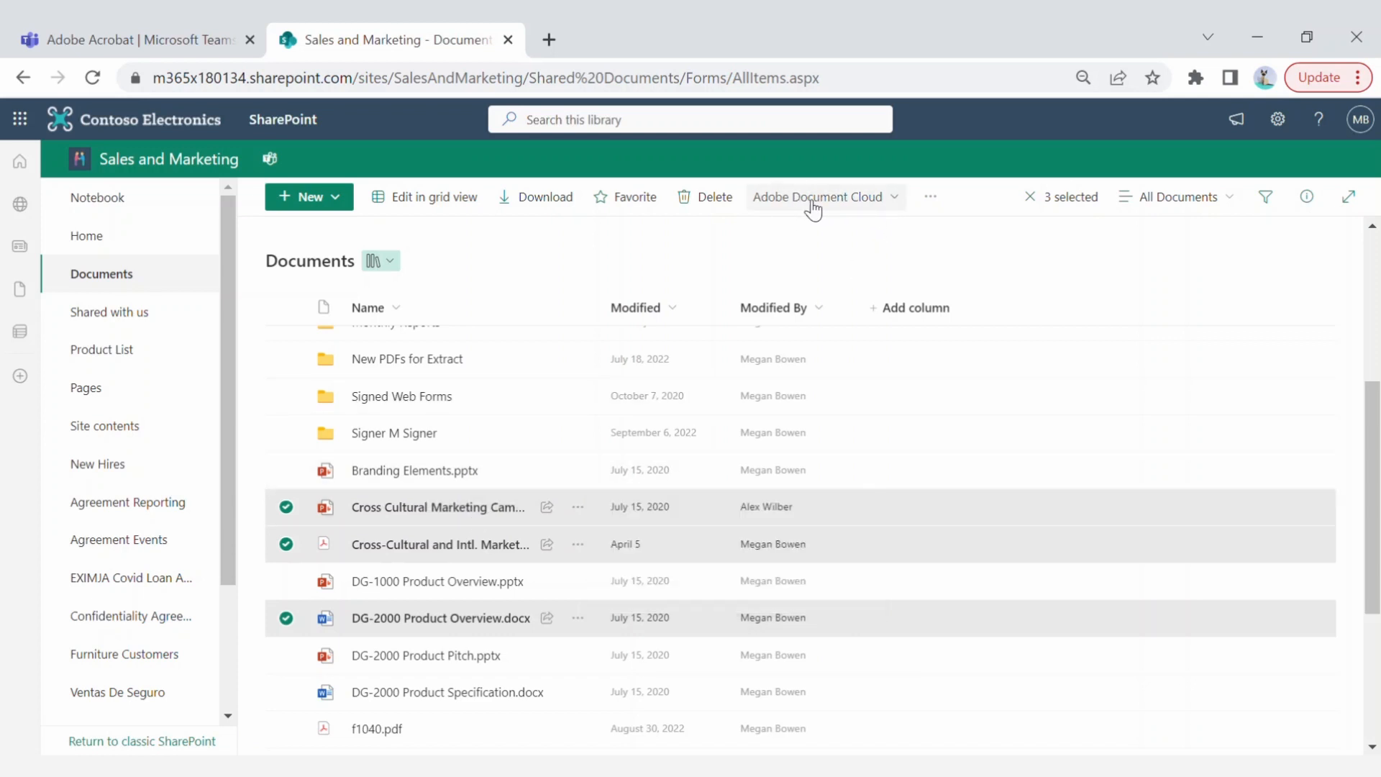
{"action": "left_click", "coordinate": [854, 210]}
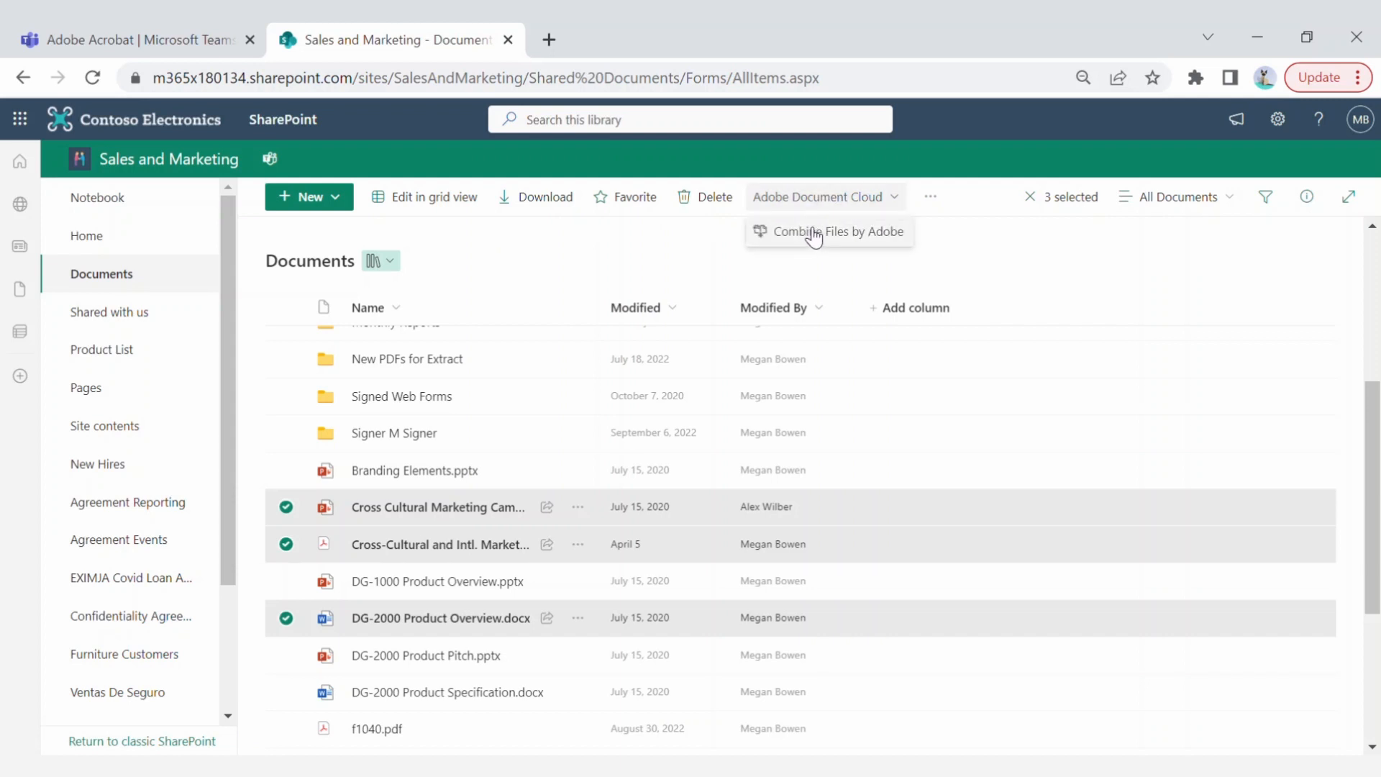
Step: Leave only the Cross-Cultural and Intl. Marketing Strategy PDF selected and show its Adobe Document Cloud actions
{"action": "left_click", "coordinate": [286, 544]}
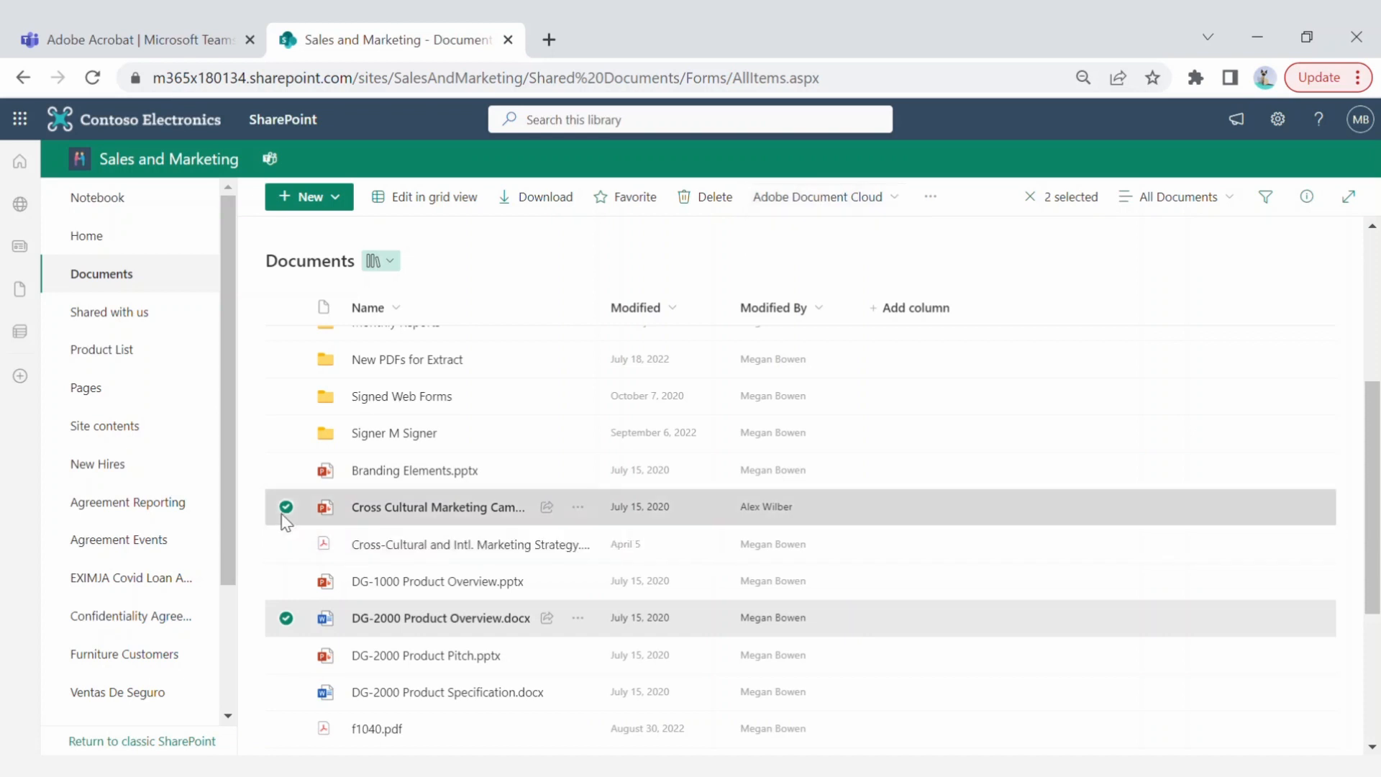
{"action": "left_click", "coordinate": [285, 511]}
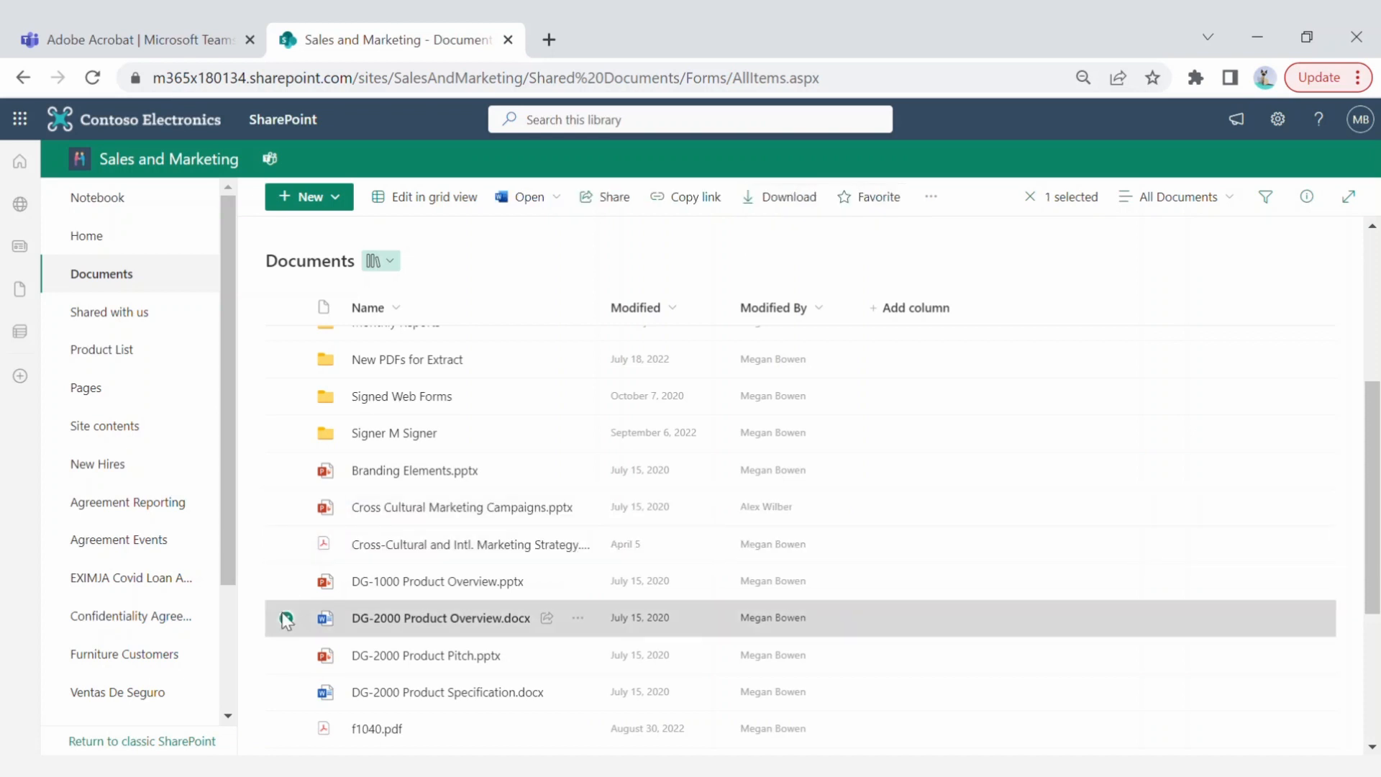
{"action": "left_click", "coordinate": [285, 544]}
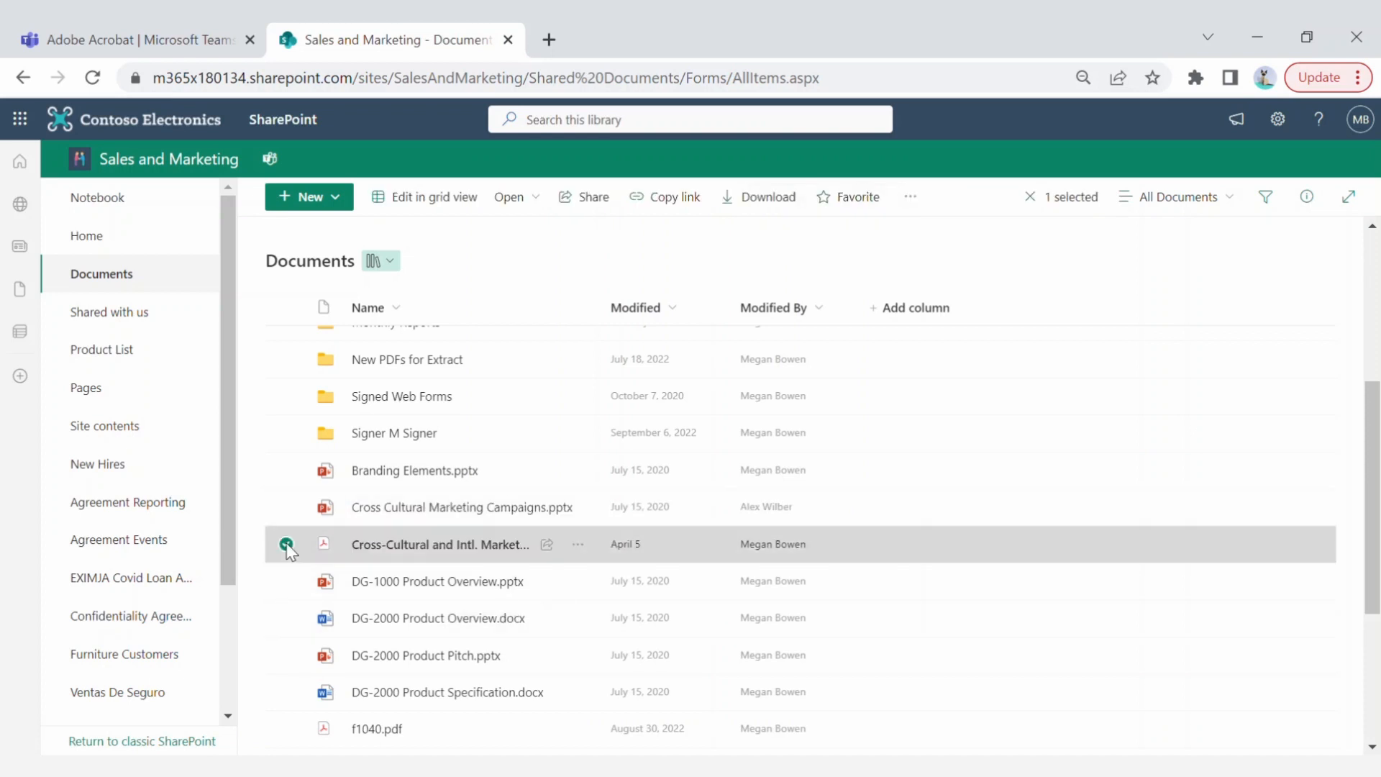
{"action": "left_click", "coordinate": [577, 545]}
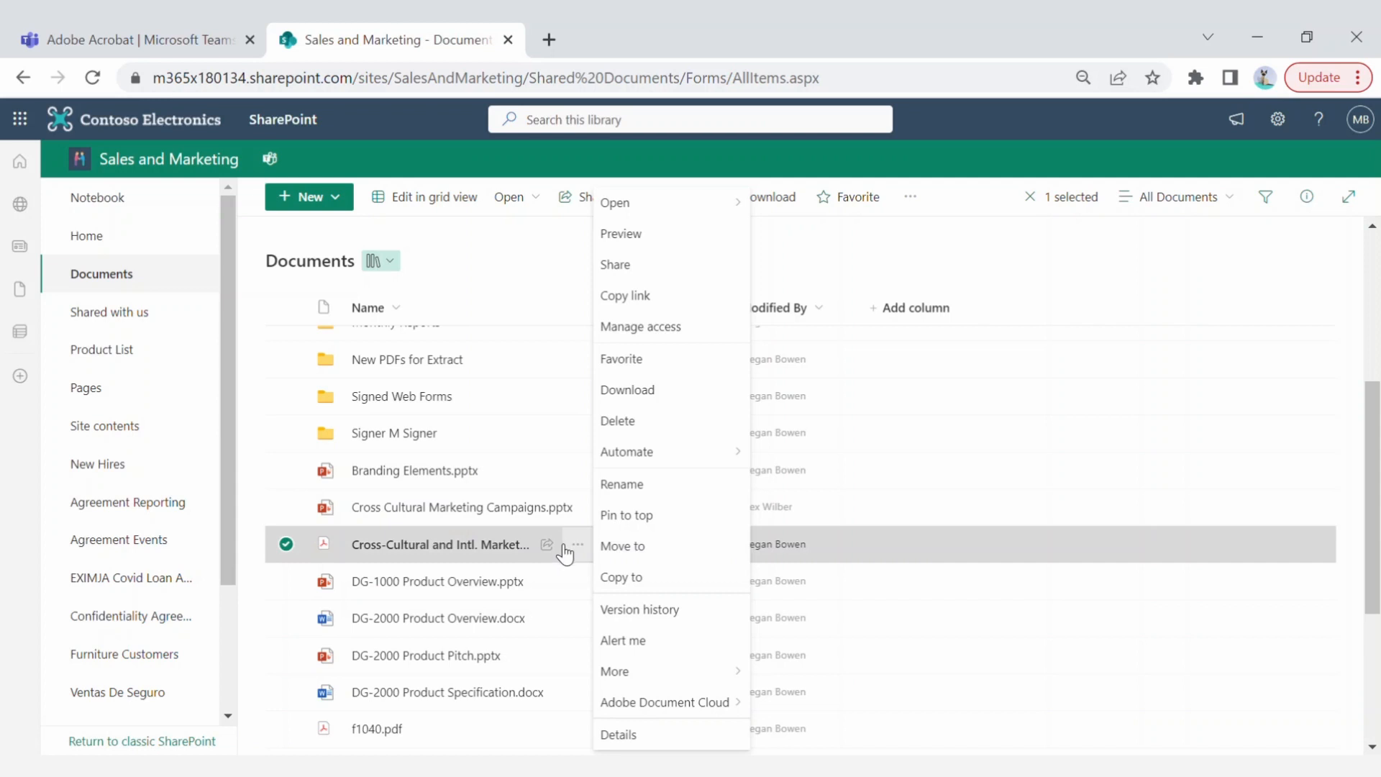
{"action": "mouse_move", "coordinate": [574, 556]}
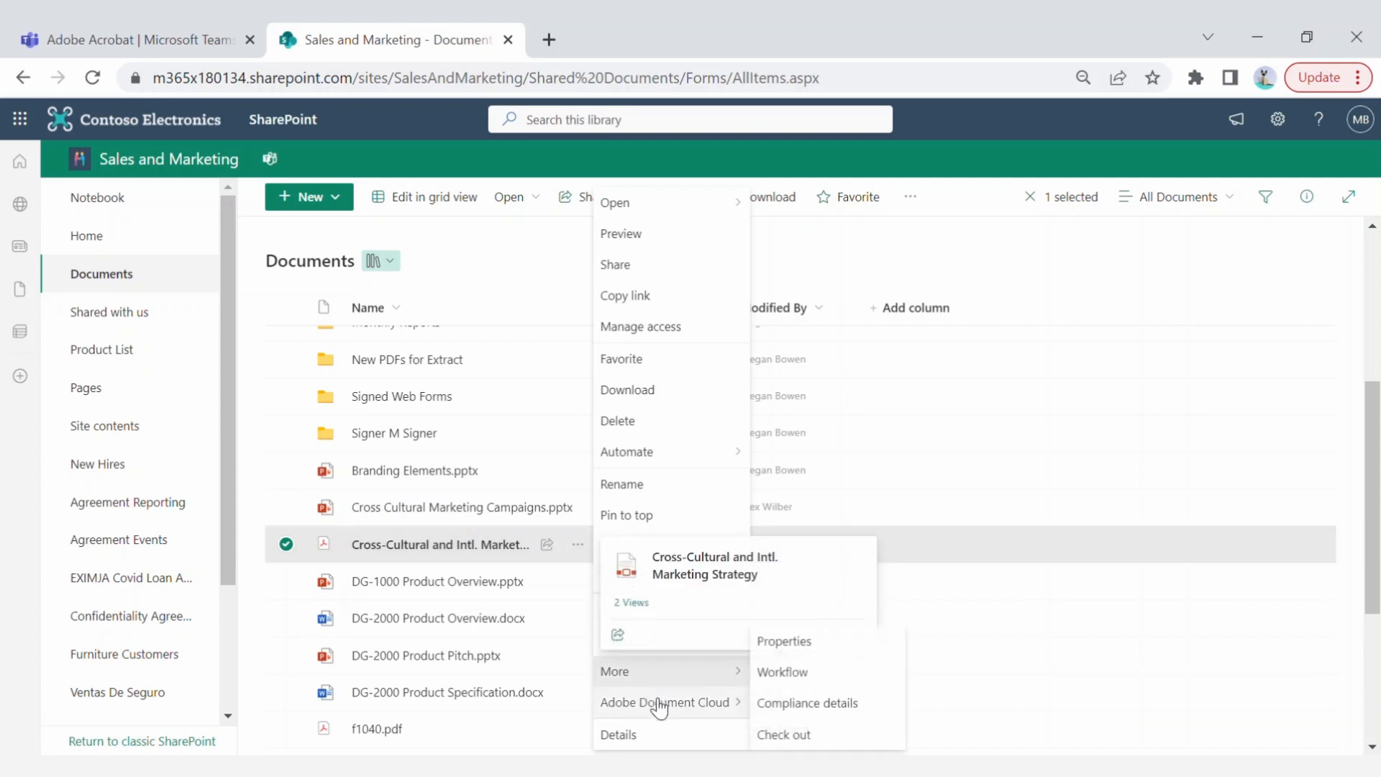
{"action": "mouse_move", "coordinate": [660, 707]}
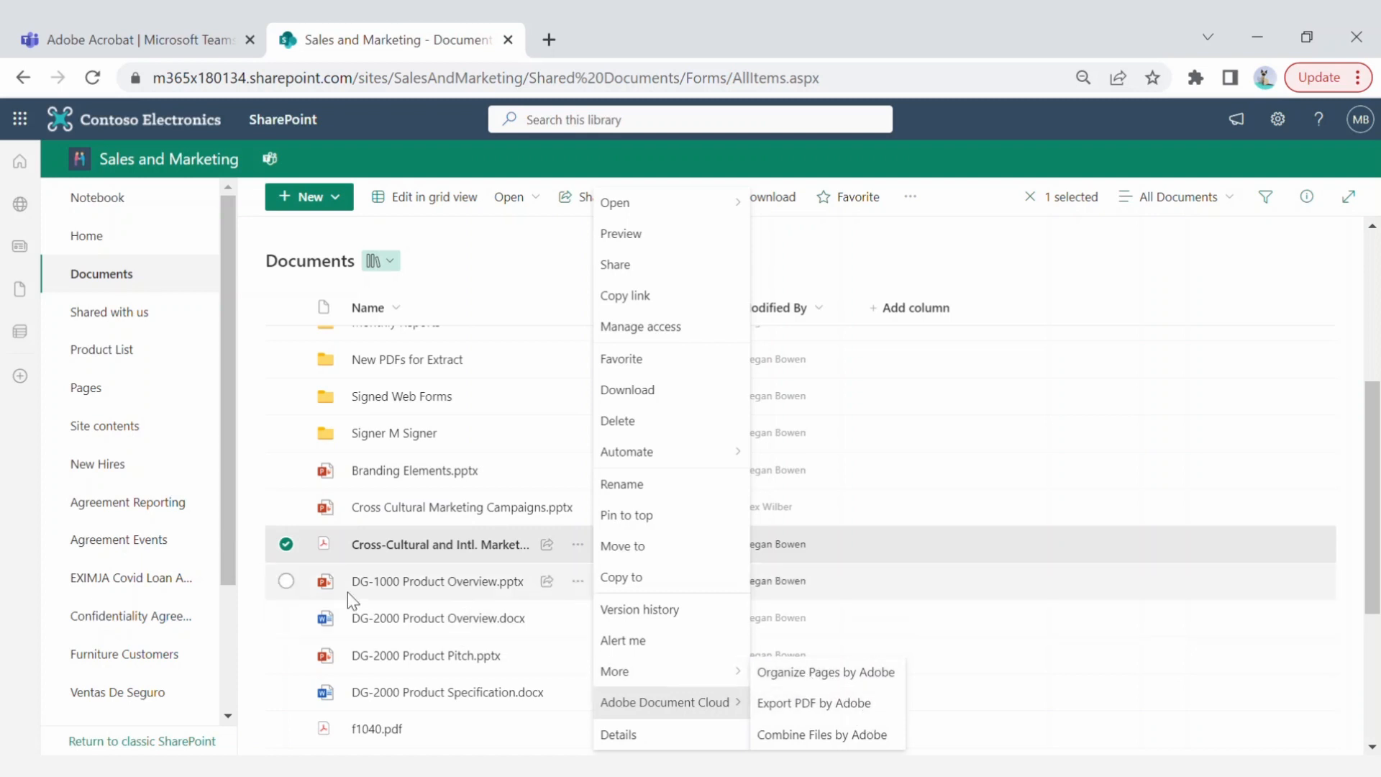
Step: Select only DG-2000 Product Overview.docx instead and show its Adobe Document Cloud actions
{"action": "left_click", "coordinate": [285, 544]}
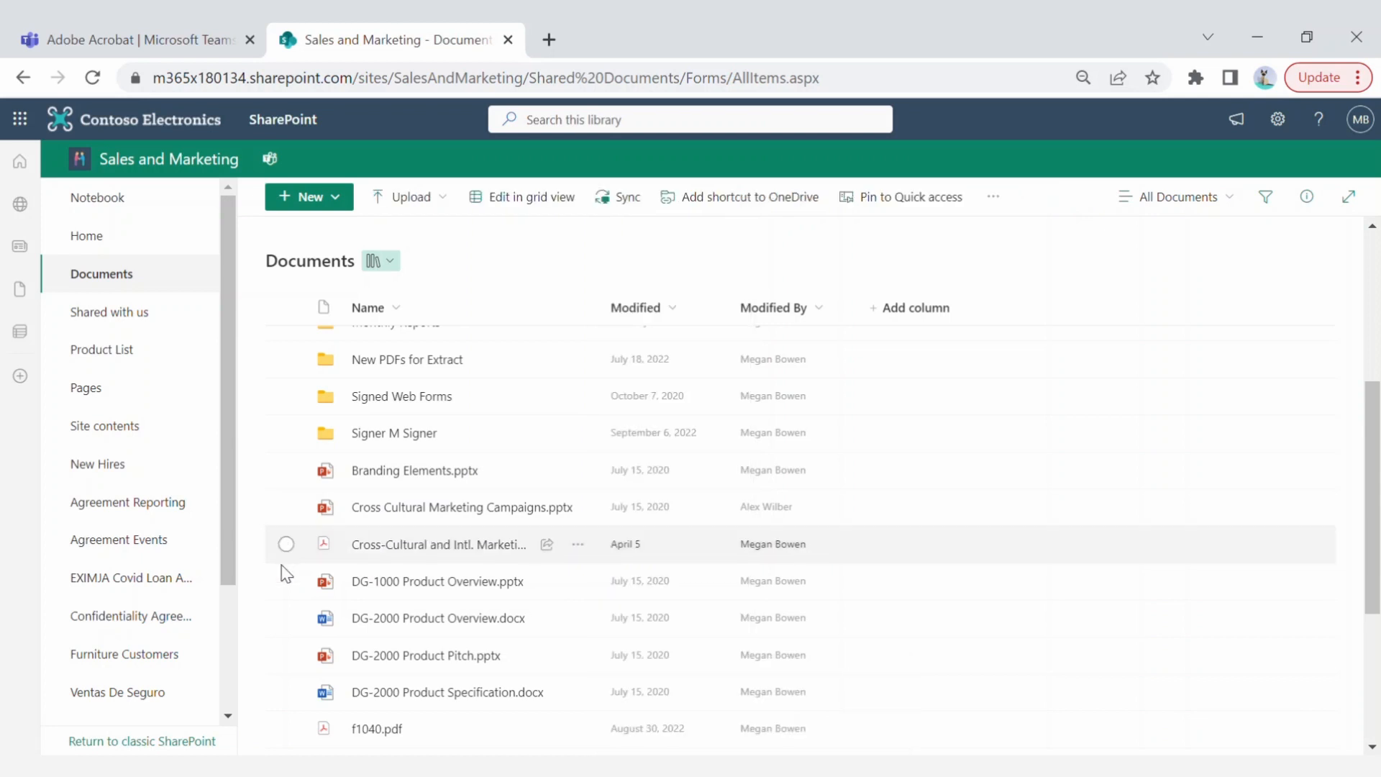
{"action": "left_click", "coordinate": [285, 617]}
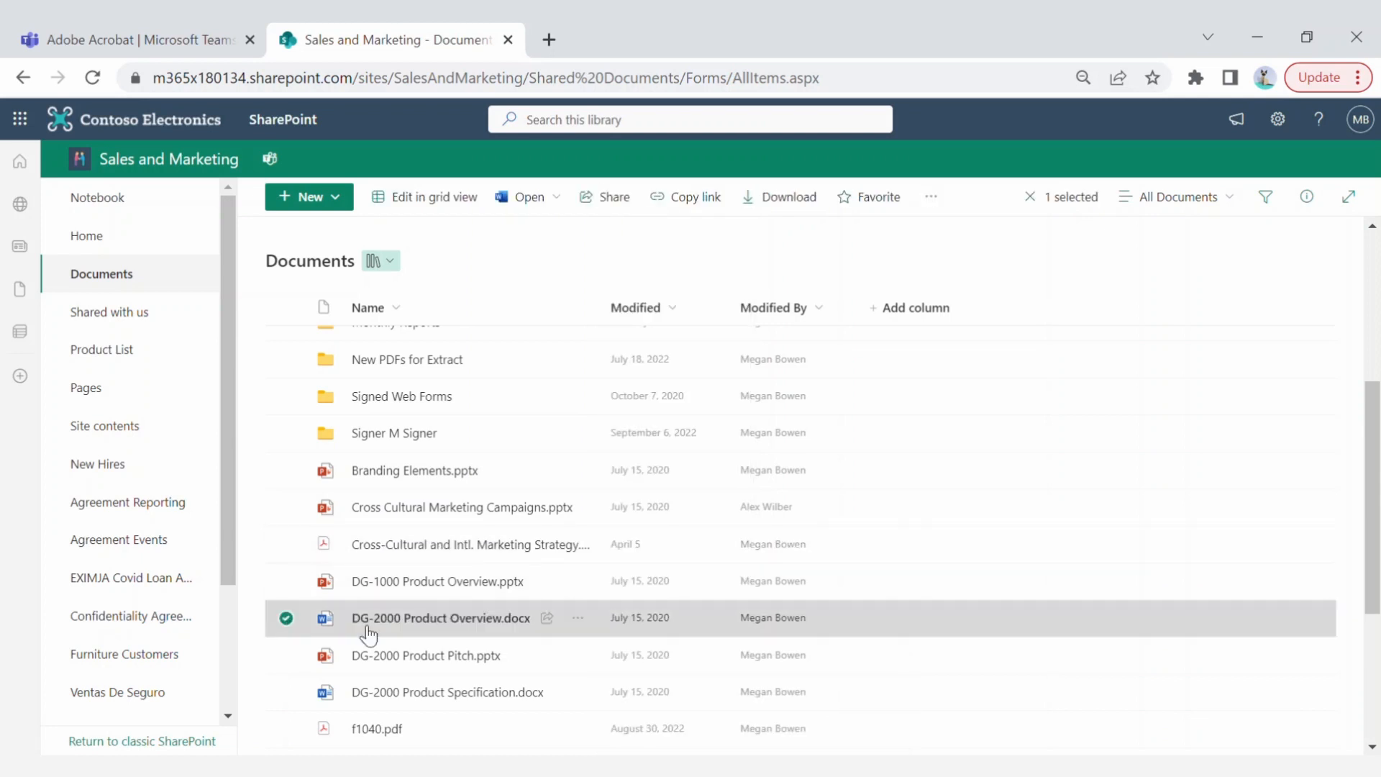
{"action": "left_click", "coordinate": [576, 619]}
{"action": "mouse_move", "coordinate": [702, 717]}
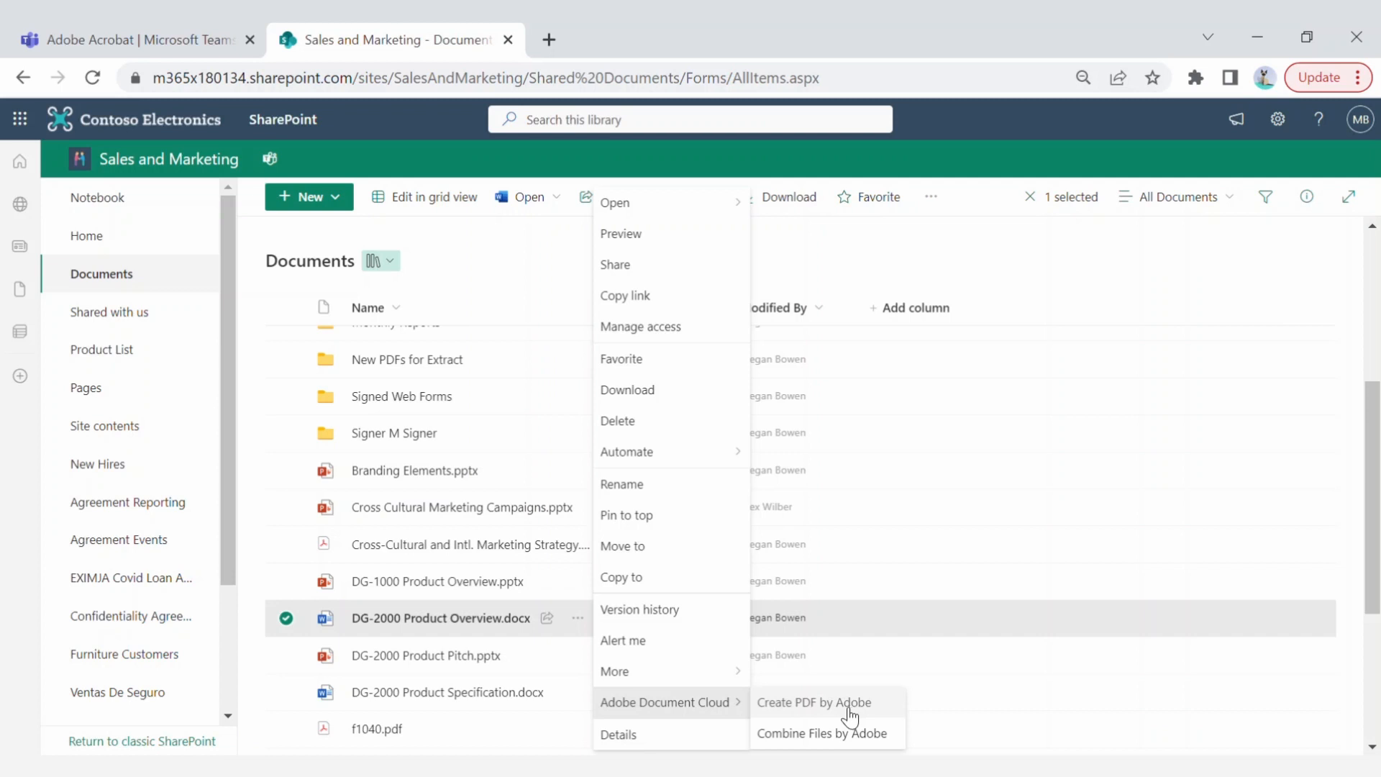
Step: Open the Cross-Cultural and Intl. Marketing Strategy PDF on its own in Organize Pages by Adobe
{"action": "left_click", "coordinate": [286, 545]}
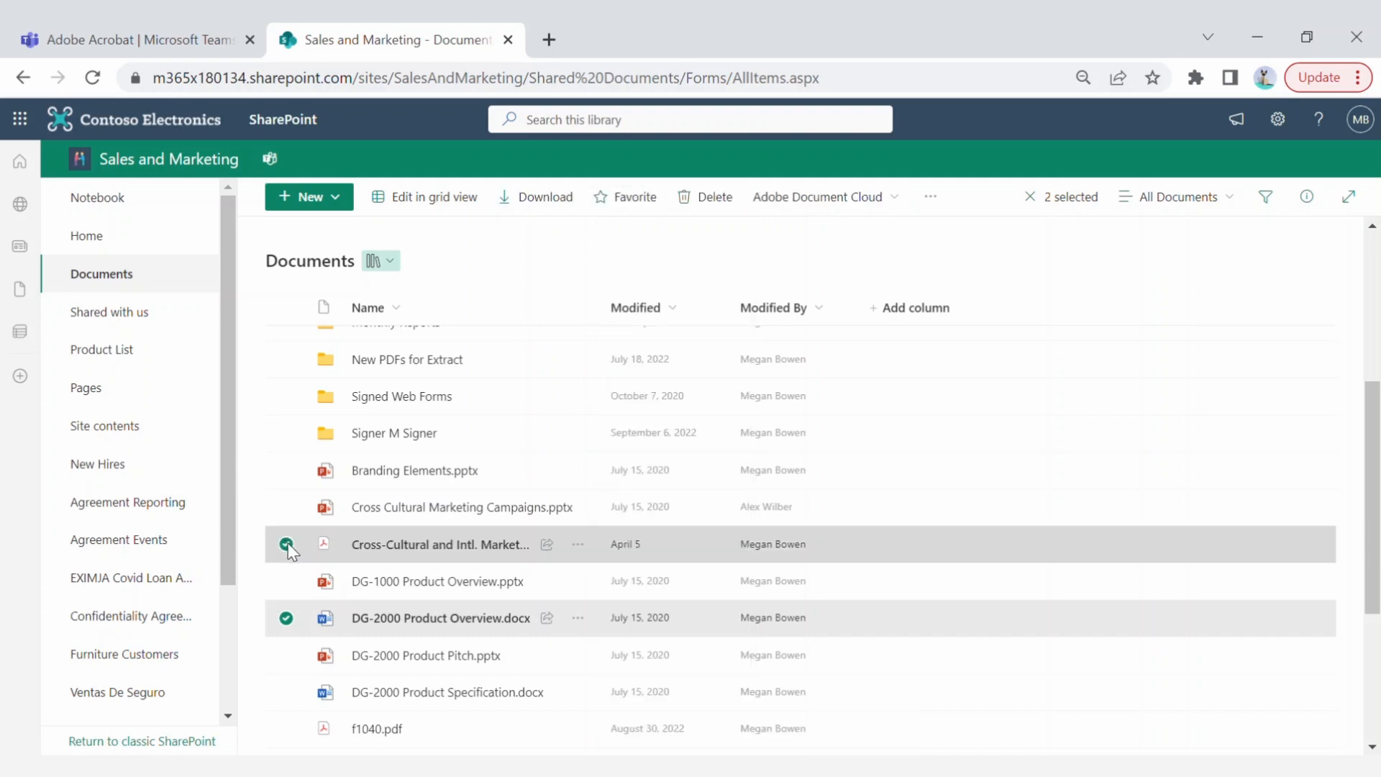
{"action": "left_click", "coordinate": [286, 618]}
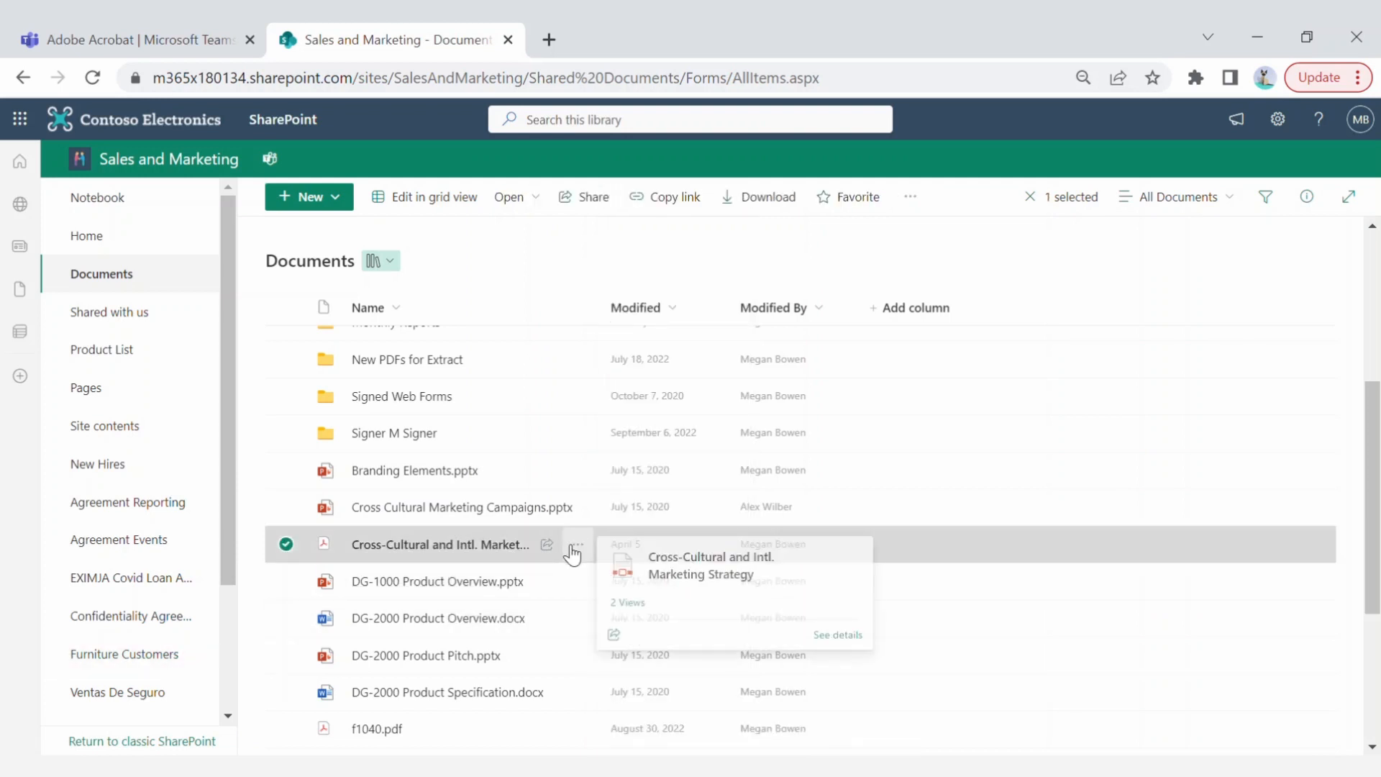
{"action": "left_click", "coordinate": [574, 545]}
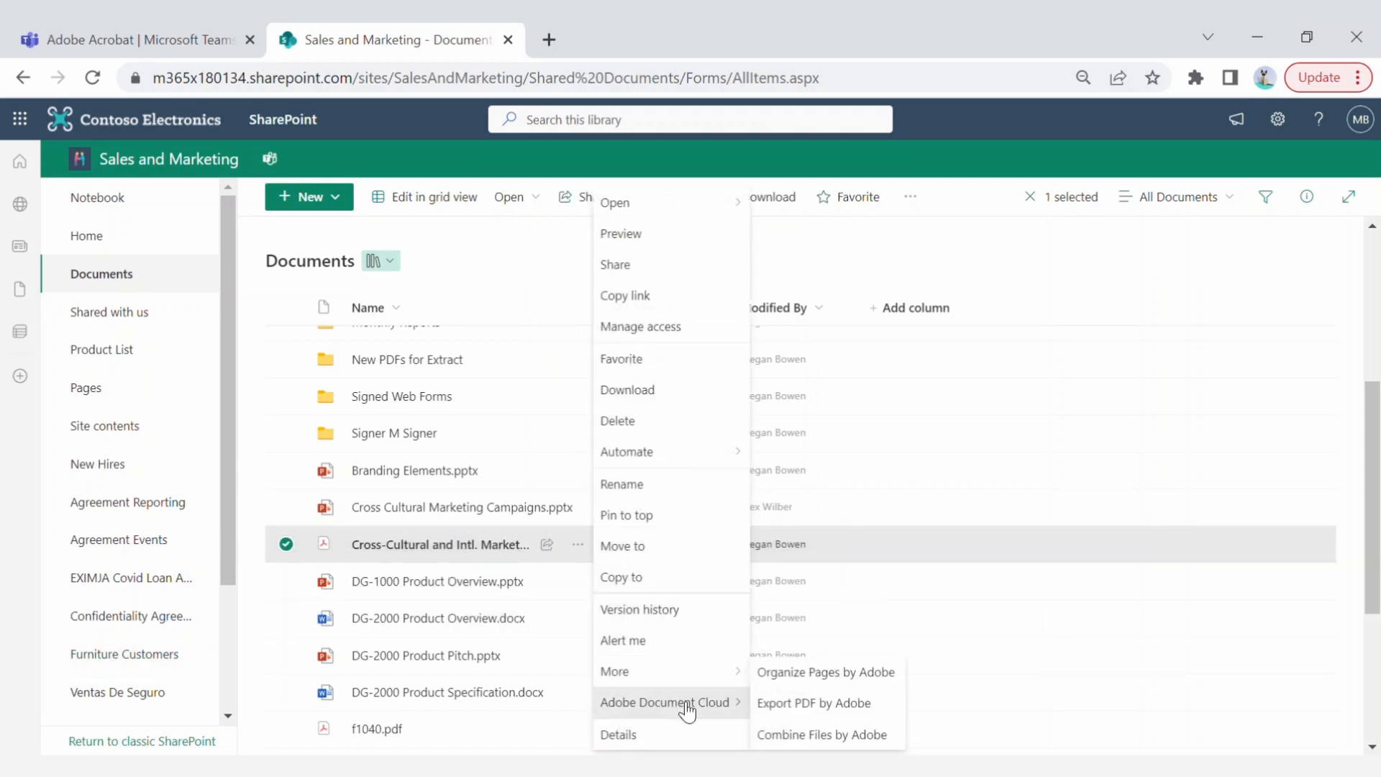
{"action": "left_click", "coordinate": [830, 679]}
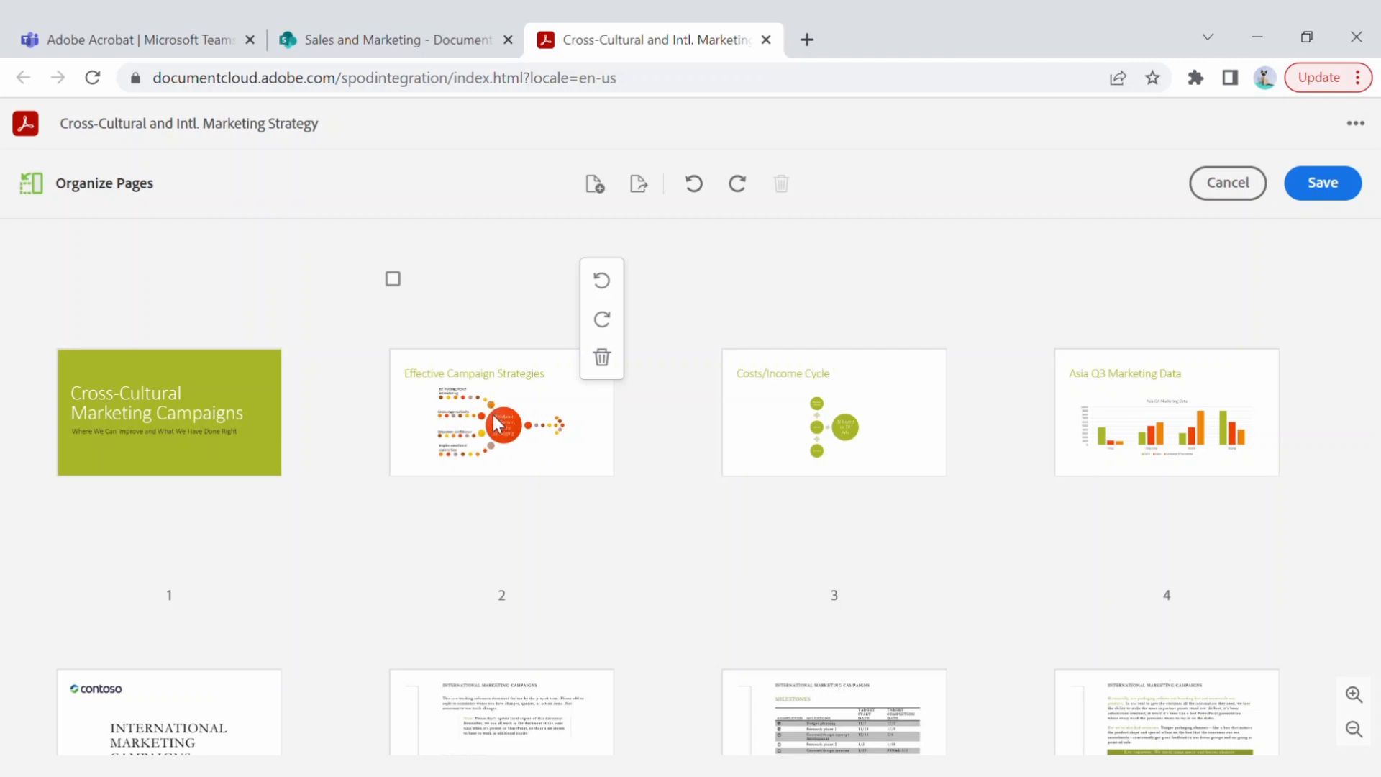
Step: Delete the Costs/Income Cycle page and move the Asia Q3 Marketing Data page ahead of Effective Campaign Strategies
{"action": "left_click", "coordinate": [725, 278]}
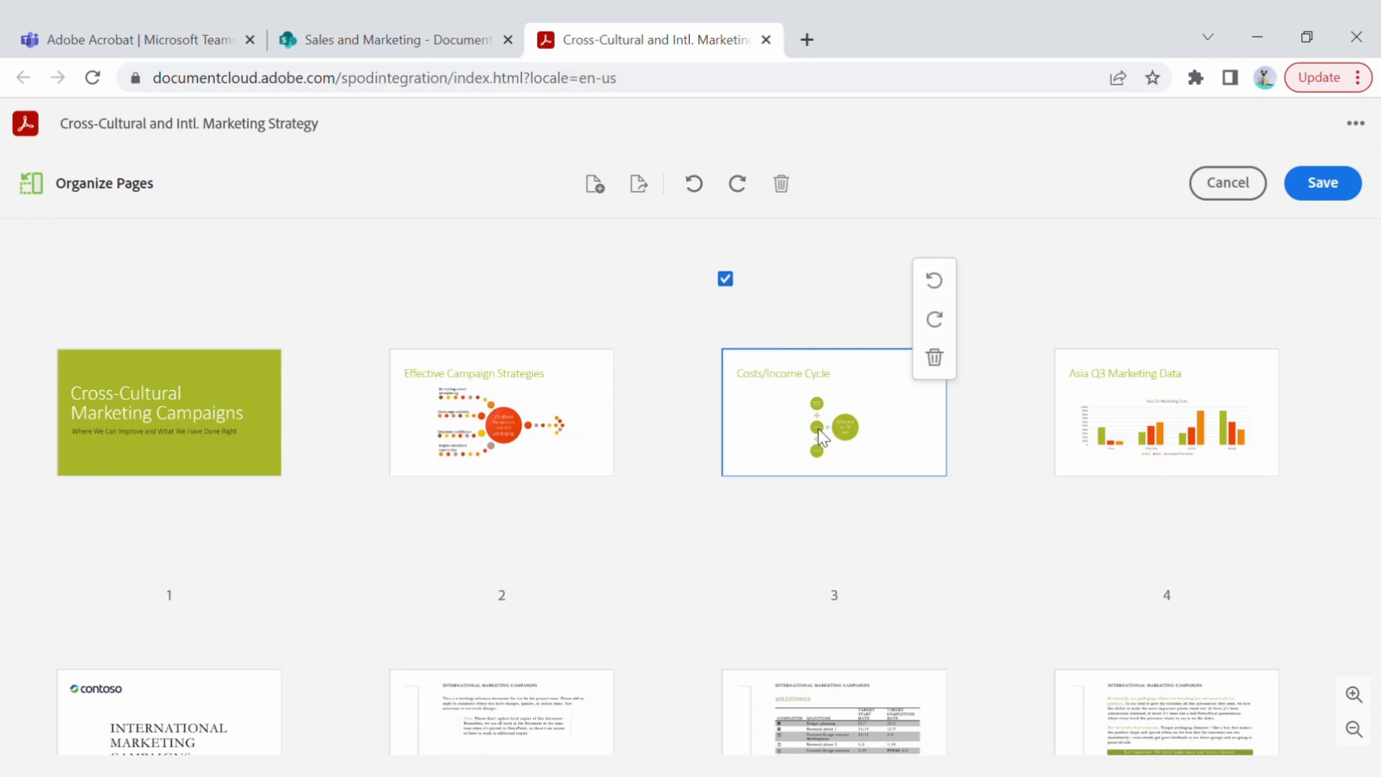
{"action": "left_click", "coordinate": [934, 358]}
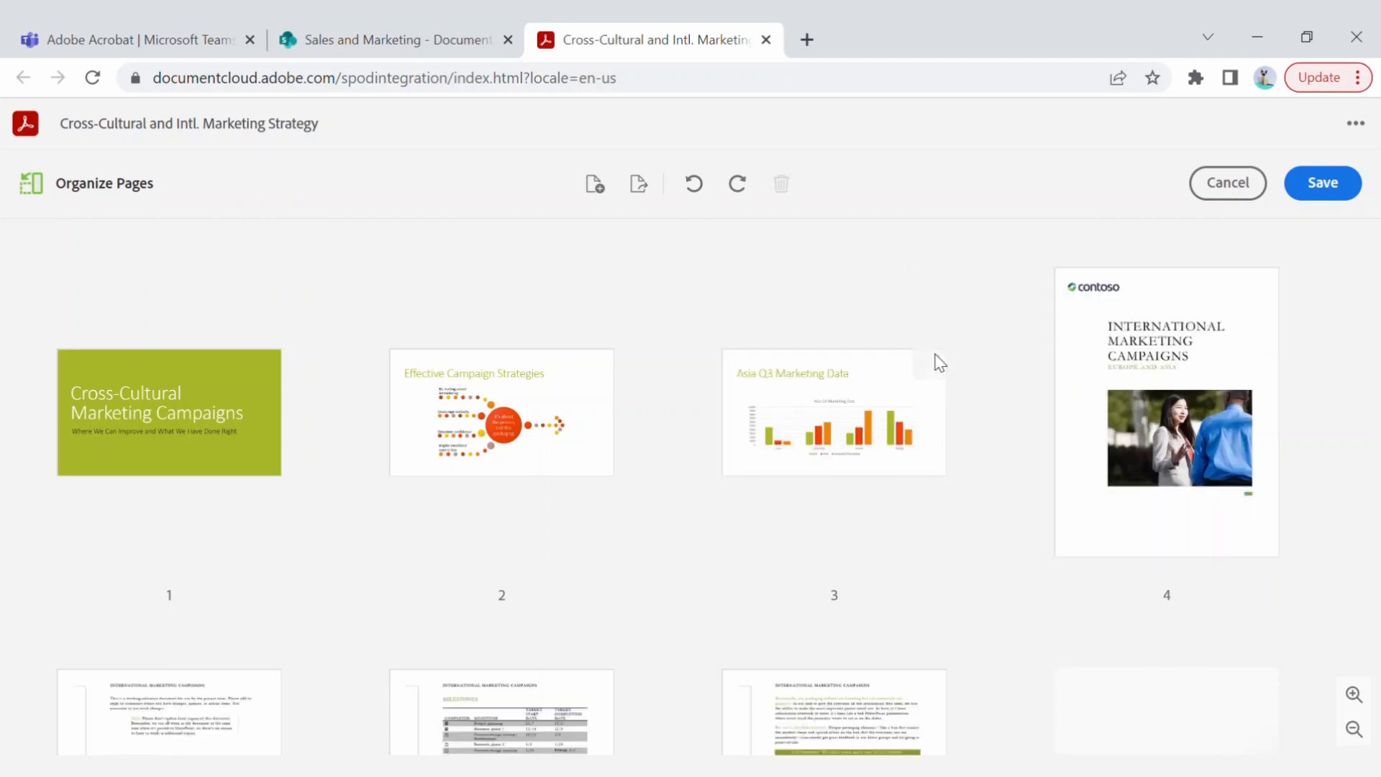
{"action": "left_click_drag", "start_coordinate": [814, 406], "coordinate": [370, 399]}
{"action": "scroll", "coordinate": [720, 545], "scroll_direction": "down", "scroll_amount": 2}
{"action": "scroll", "coordinate": [784, 545], "scroll_direction": "up", "scroll_amount": 2}
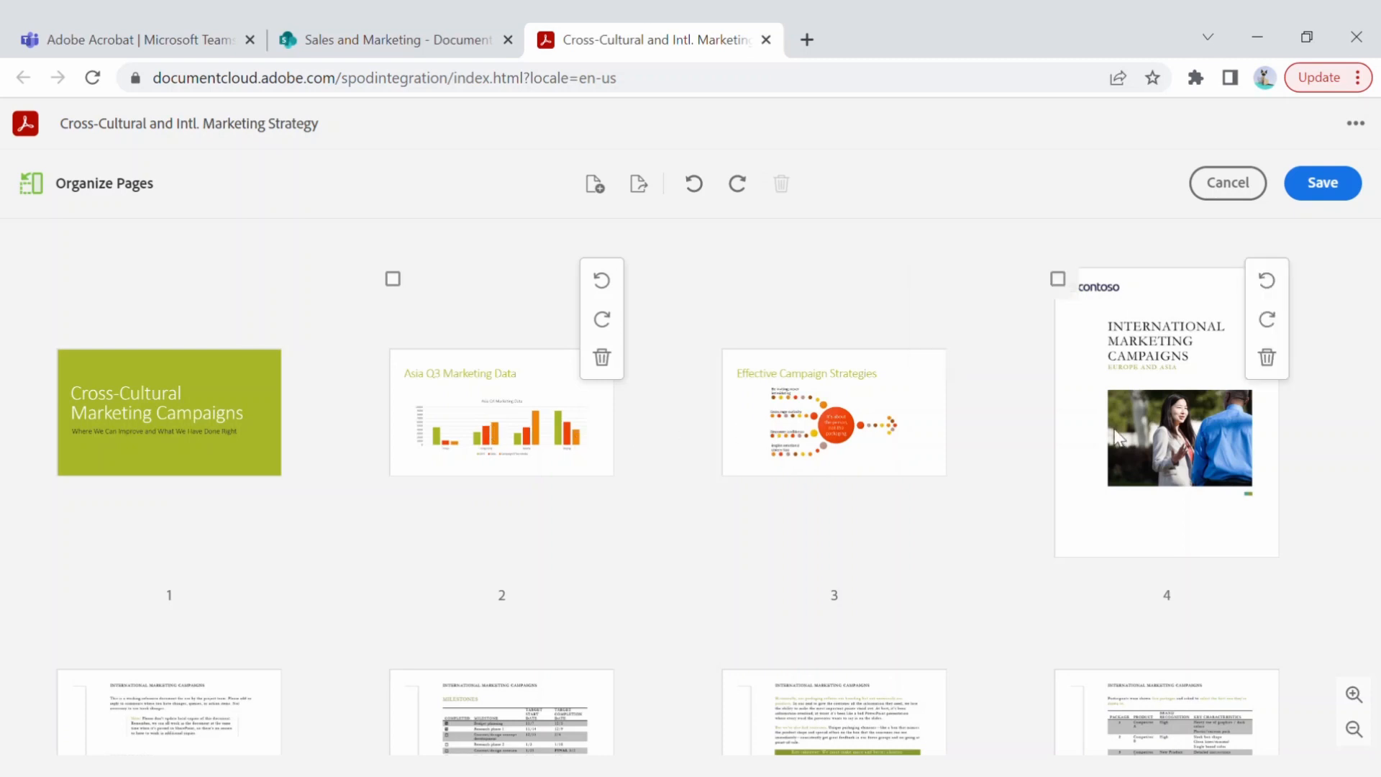
{"action": "scroll", "coordinate": [1133, 421], "scroll_direction": "down", "scroll_amount": 2}
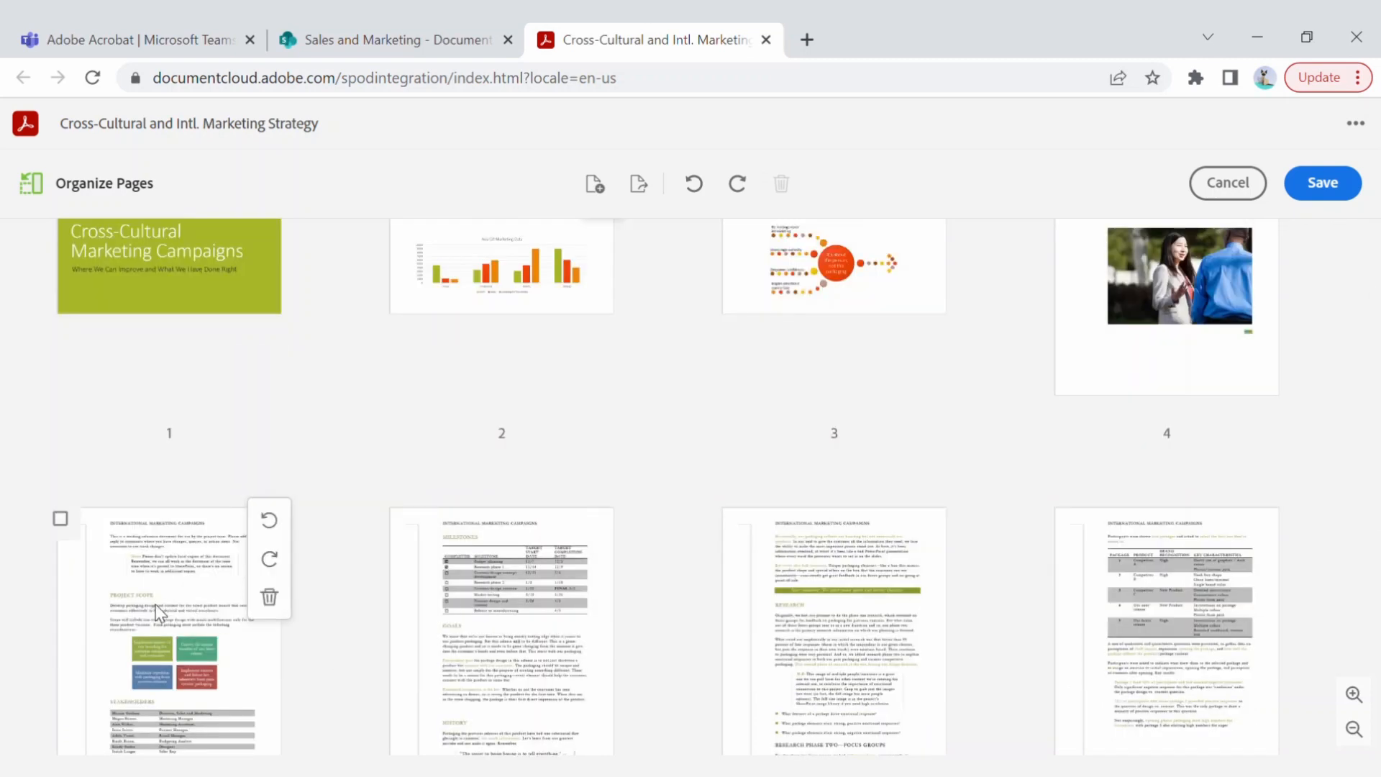
{"action": "scroll", "coordinate": [1011, 425], "scroll_direction": "up", "scroll_amount": 2}
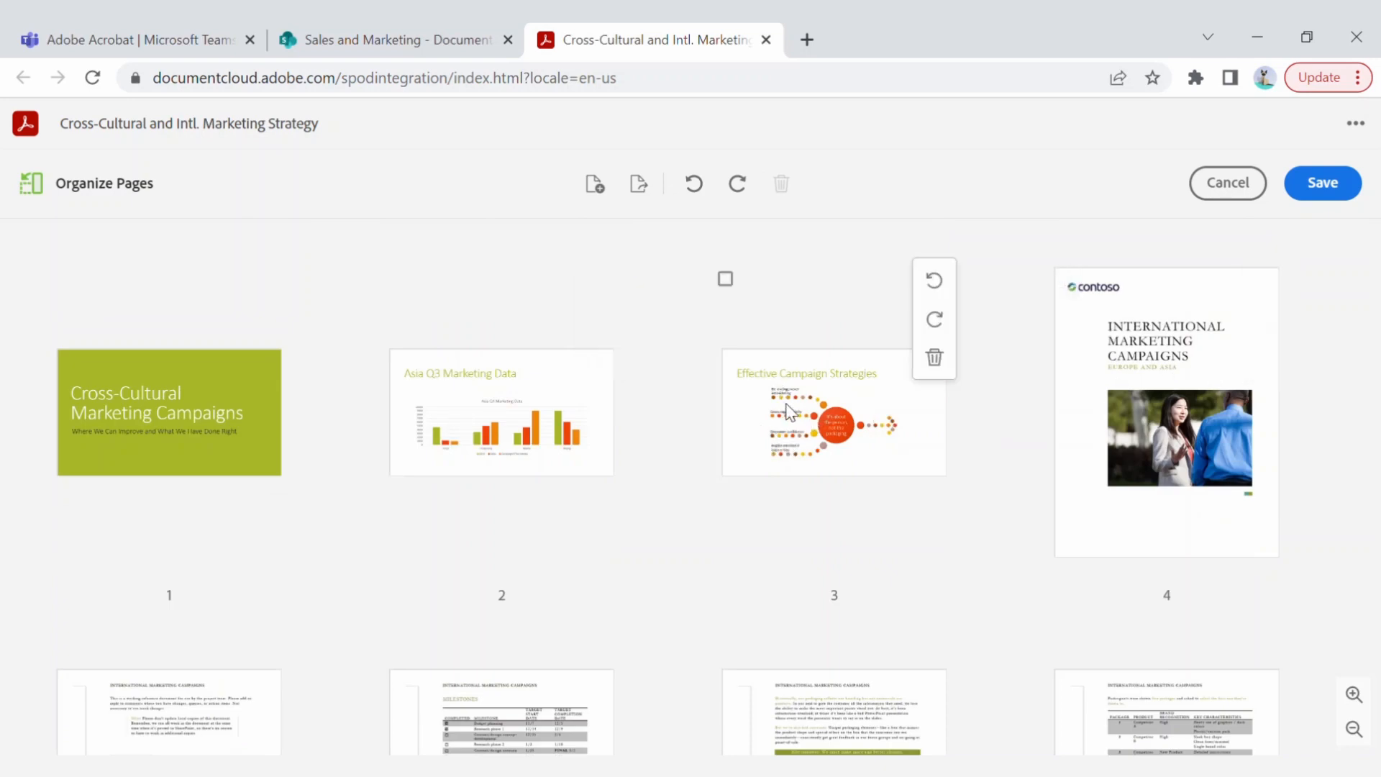
Step: Rotate the Effective Campaign Strategies and Asia Q3 Marketing Data pages to the left
{"action": "left_click", "coordinate": [934, 282]}
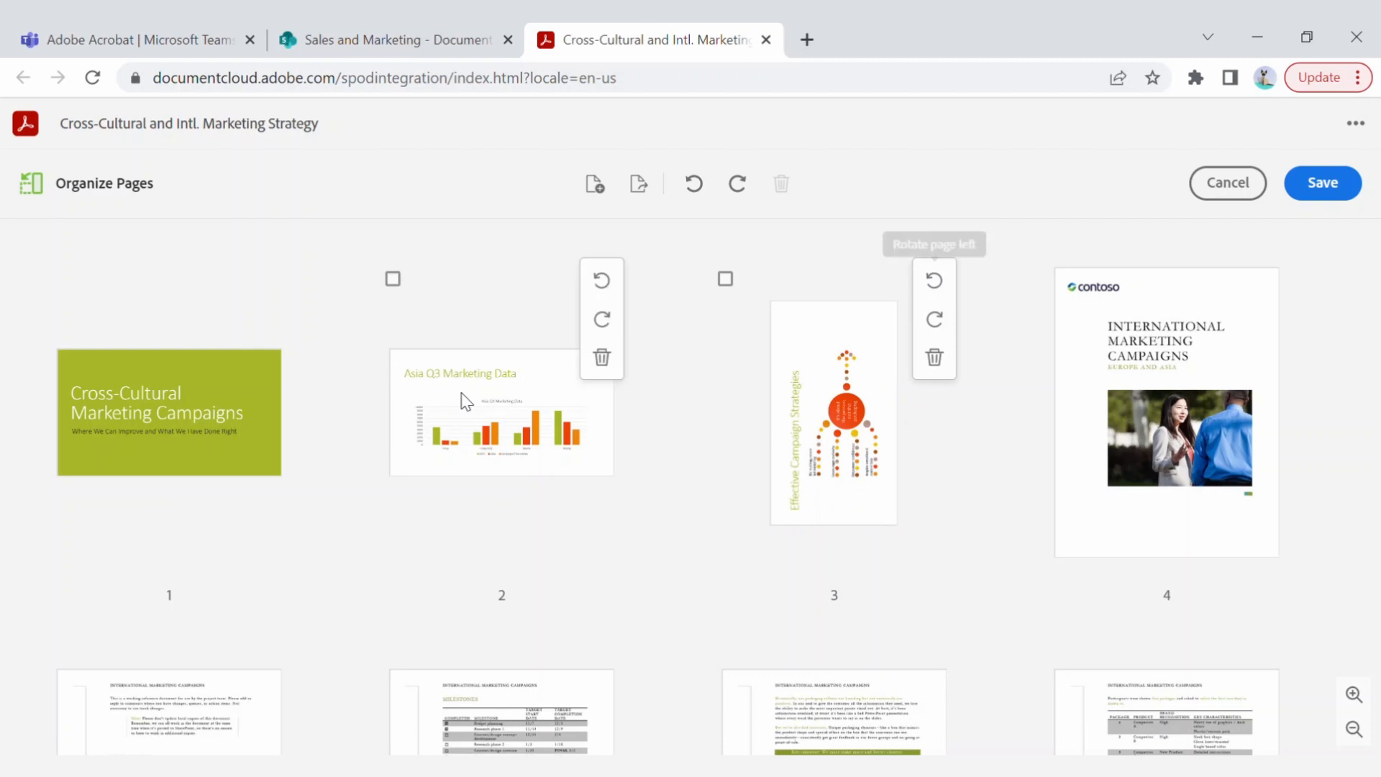
{"action": "left_click", "coordinate": [588, 286]}
{"action": "scroll", "coordinate": [676, 410], "scroll_direction": "down", "scroll_amount": 5}
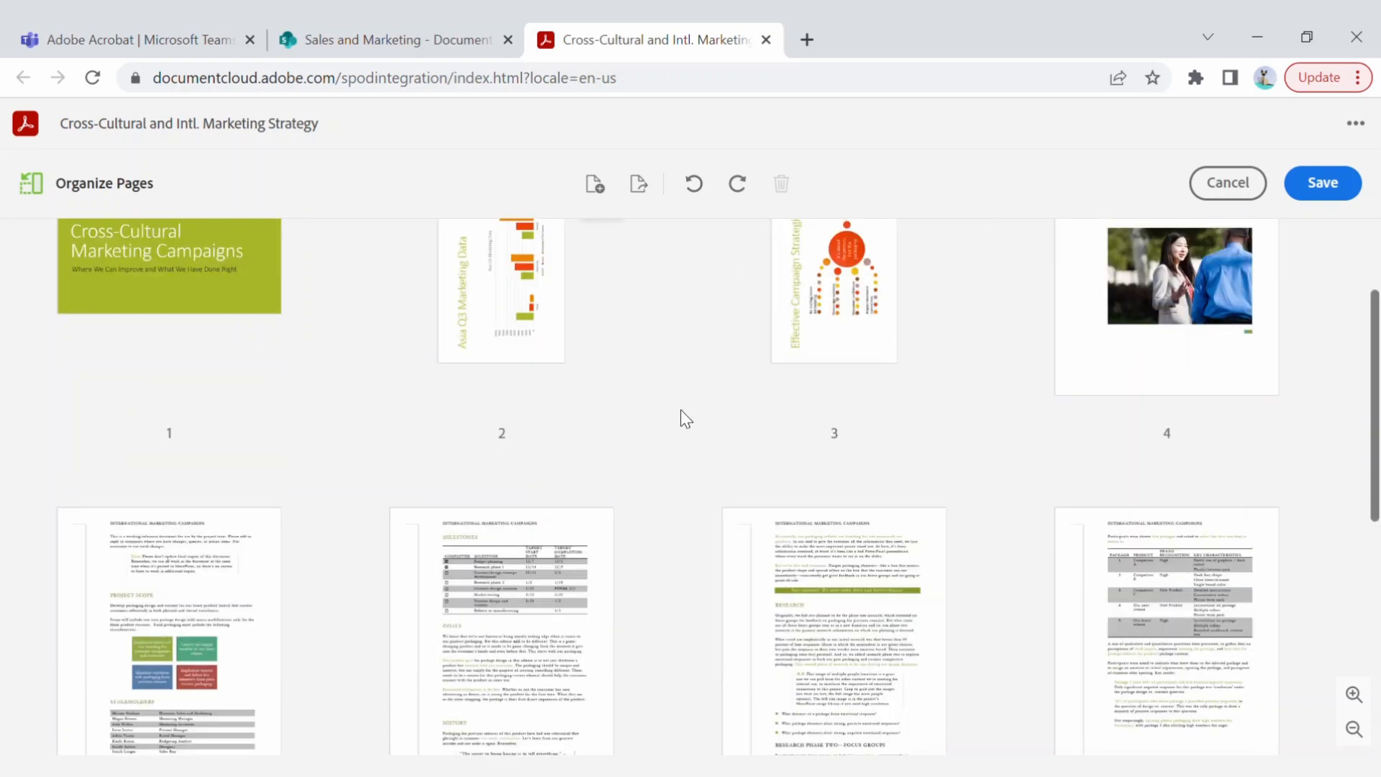
Step: Move the Cost Considerations page ahead of the Design Considerations page, then delete page 10
{"action": "scroll", "coordinate": [681, 409], "scroll_direction": "down", "scroll_amount": 2}
{"action": "left_click_drag", "start_coordinate": [801, 530], "coordinate": [411, 501]}
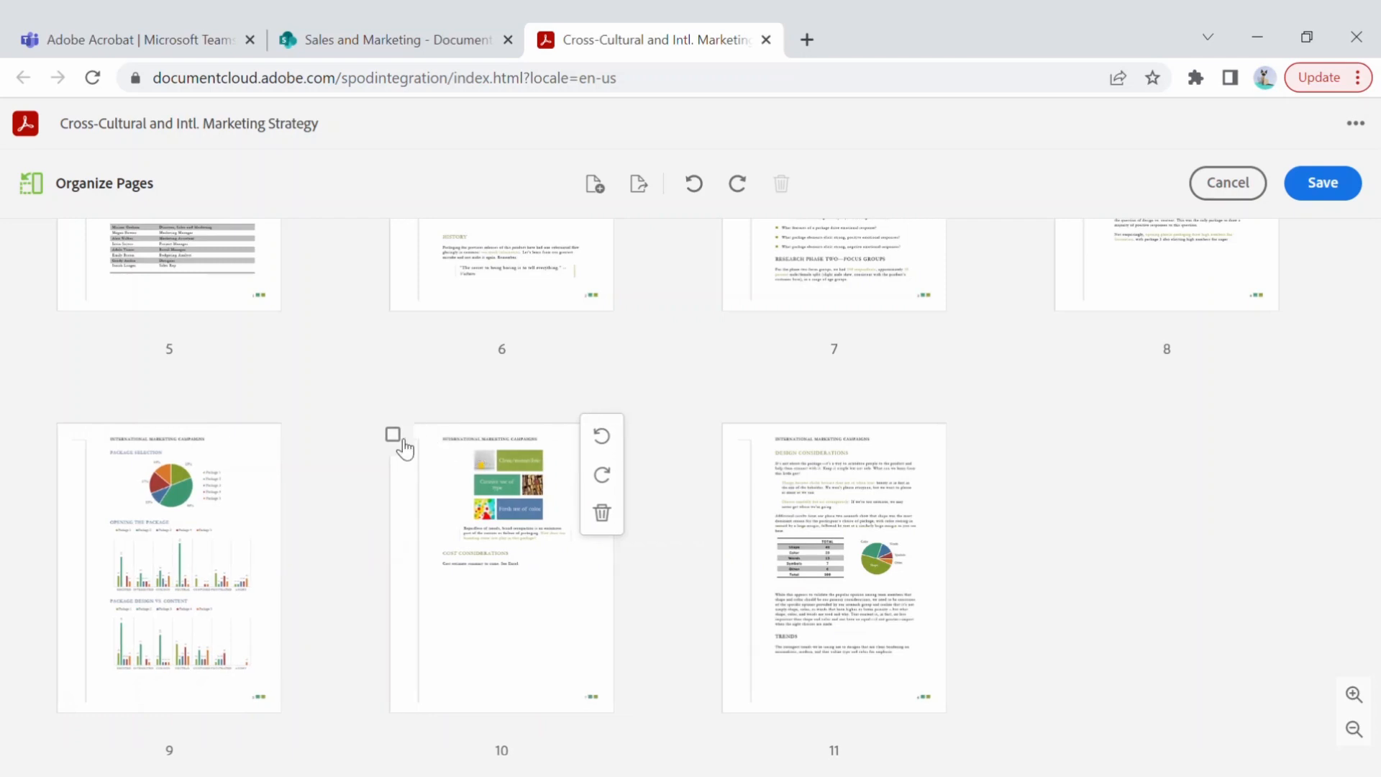
{"action": "left_click", "coordinate": [395, 435]}
{"action": "scroll", "coordinate": [396, 438], "scroll_direction": "down", "scroll_amount": 1}
{"action": "left_click", "coordinate": [602, 481]}
Step: Save the reorganized PDF, keeping the suggested file name
{"action": "scroll", "coordinate": [846, 475], "scroll_direction": "up", "scroll_amount": 8}
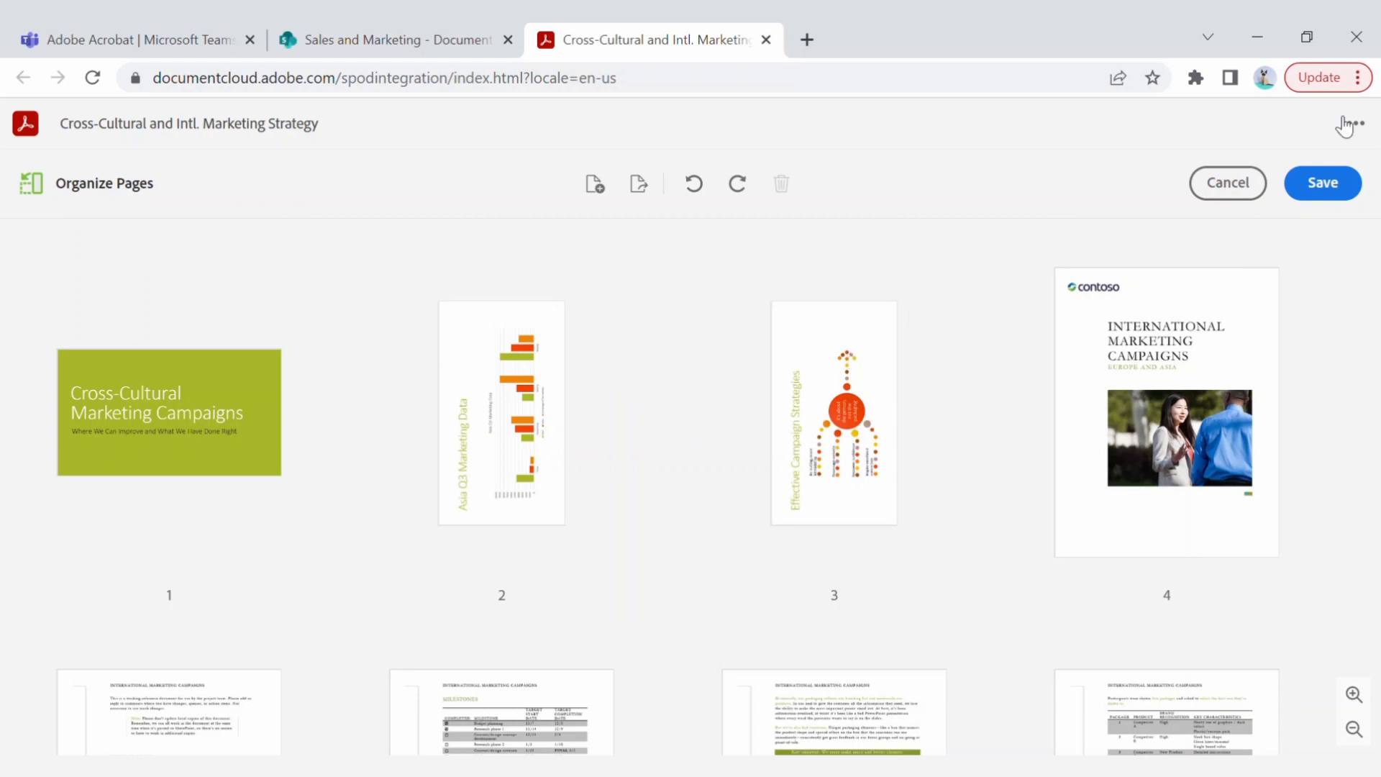
{"action": "left_click", "coordinate": [1338, 191]}
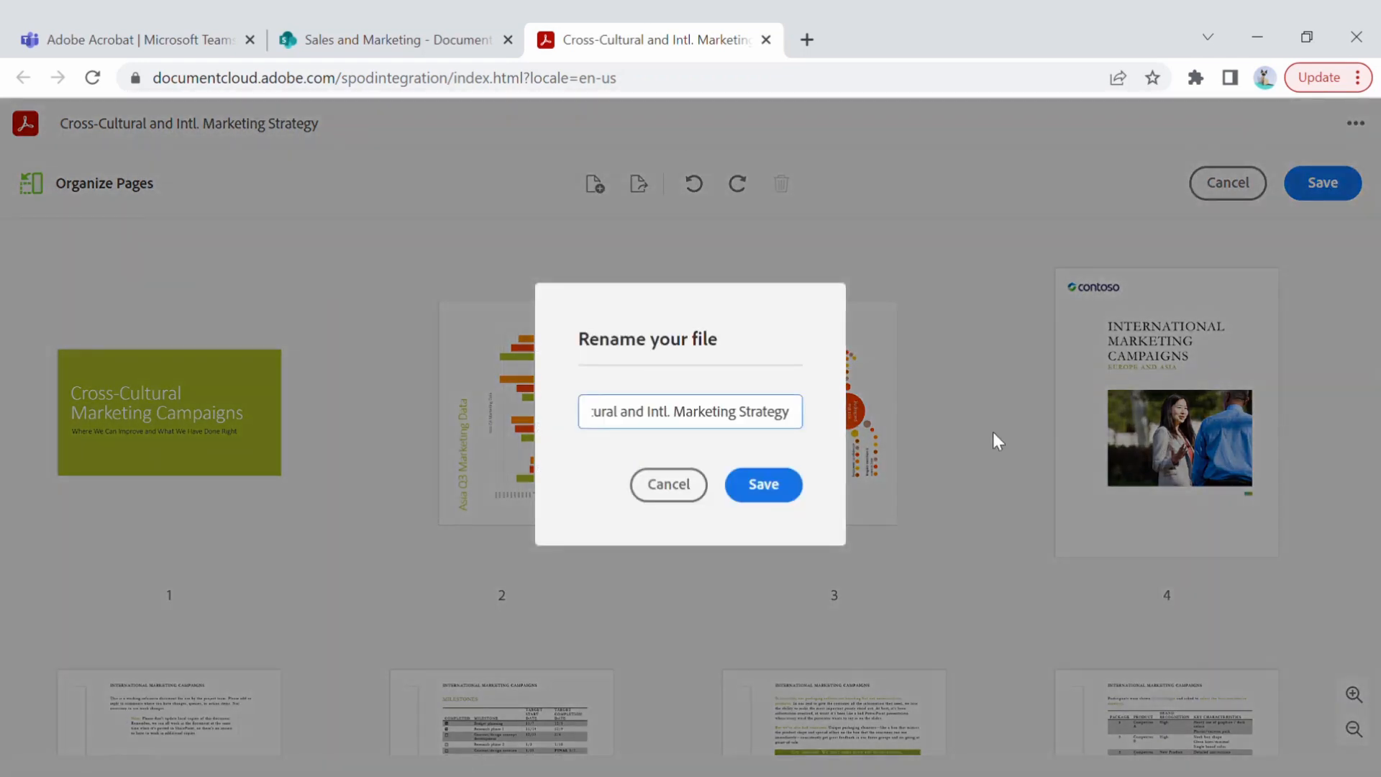
{"action": "left_click", "coordinate": [760, 495]}
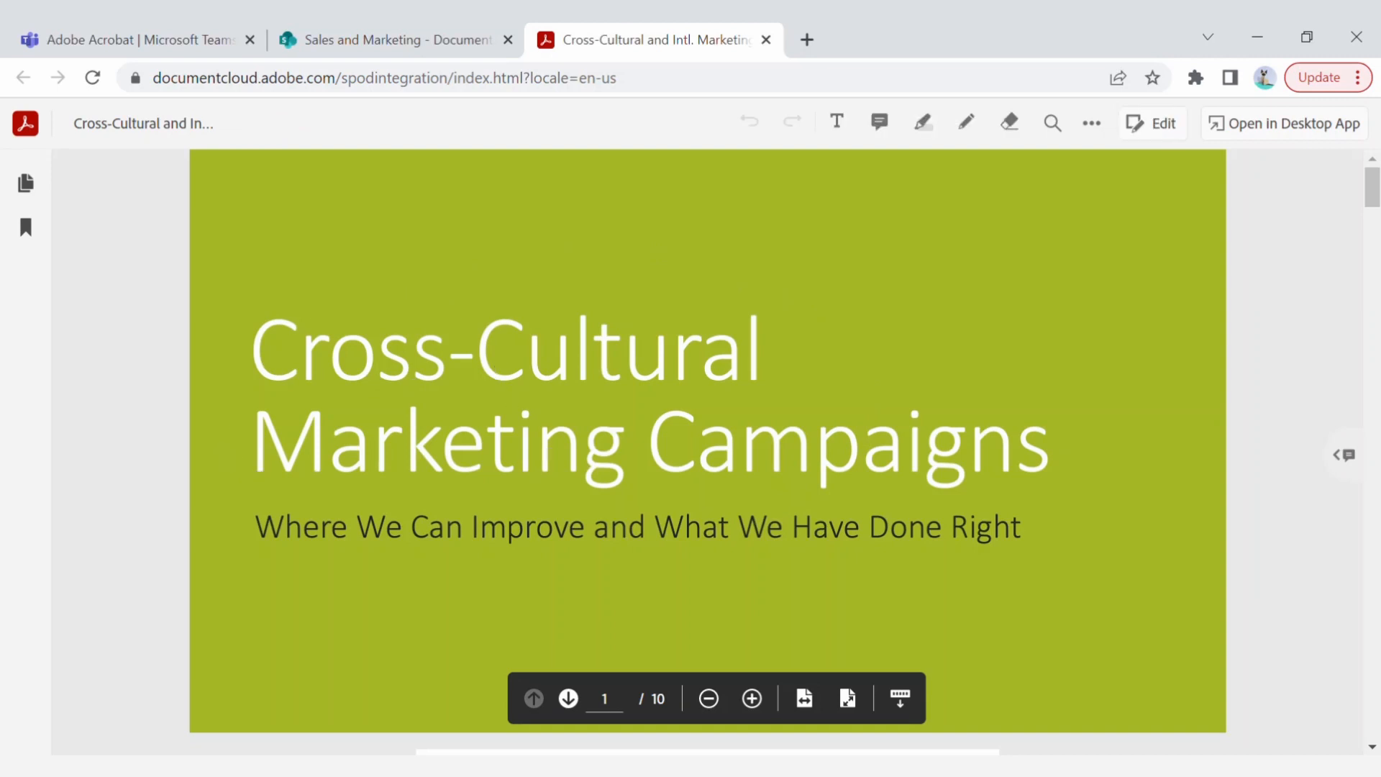
Step: Switch to the 5.10 Webinar folder in File Explorer and show the available actions for Global Corp PPT Preso
{"action": "key", "text": "alt+Tab"}
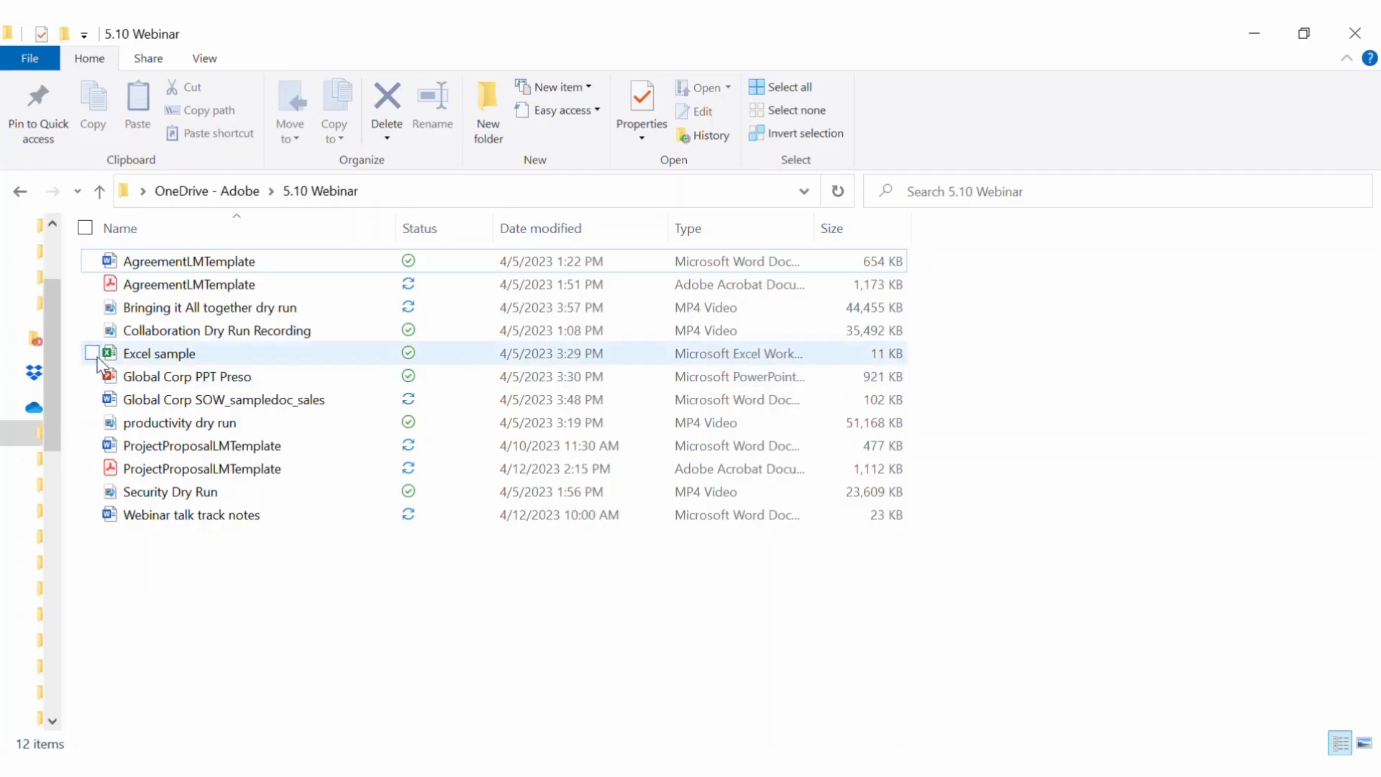
{"action": "left_click", "coordinate": [94, 385]}
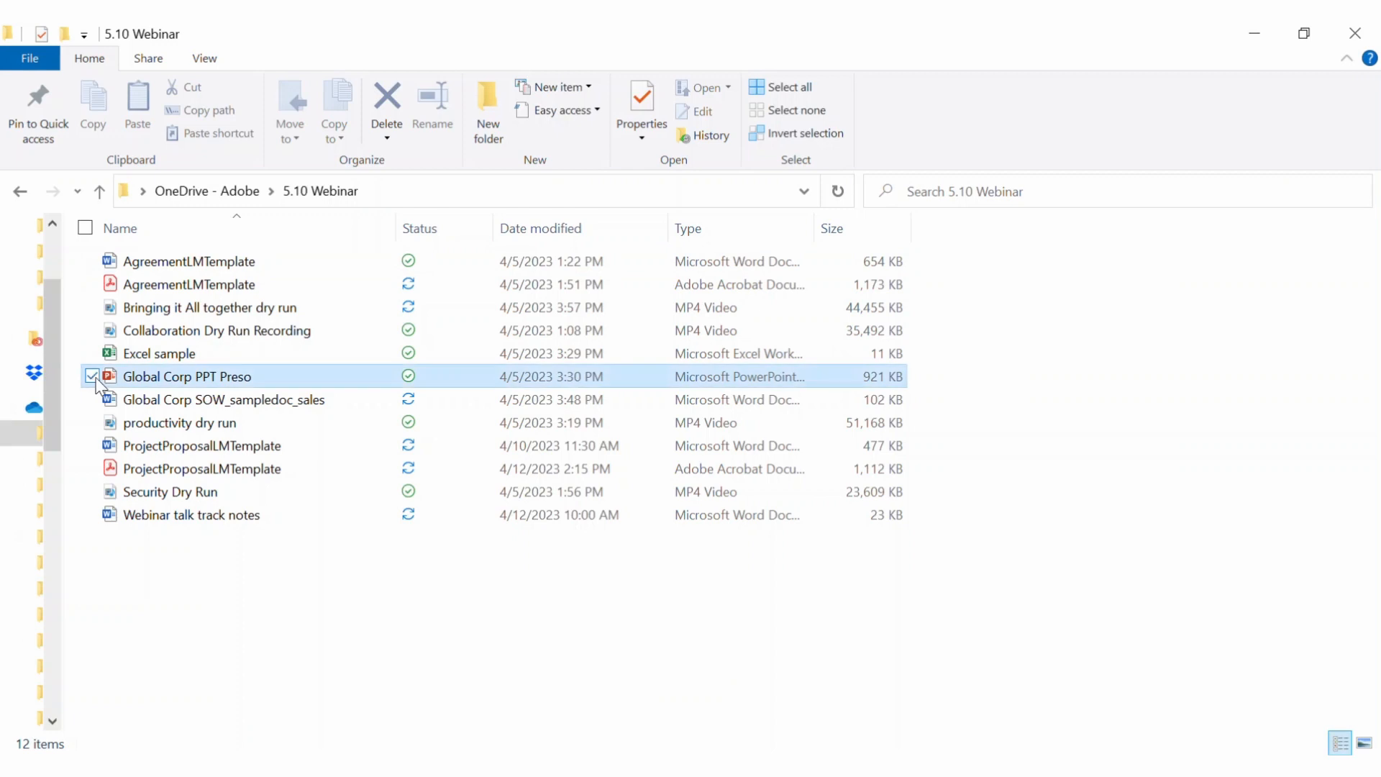
{"action": "right_click", "coordinate": [334, 387]}
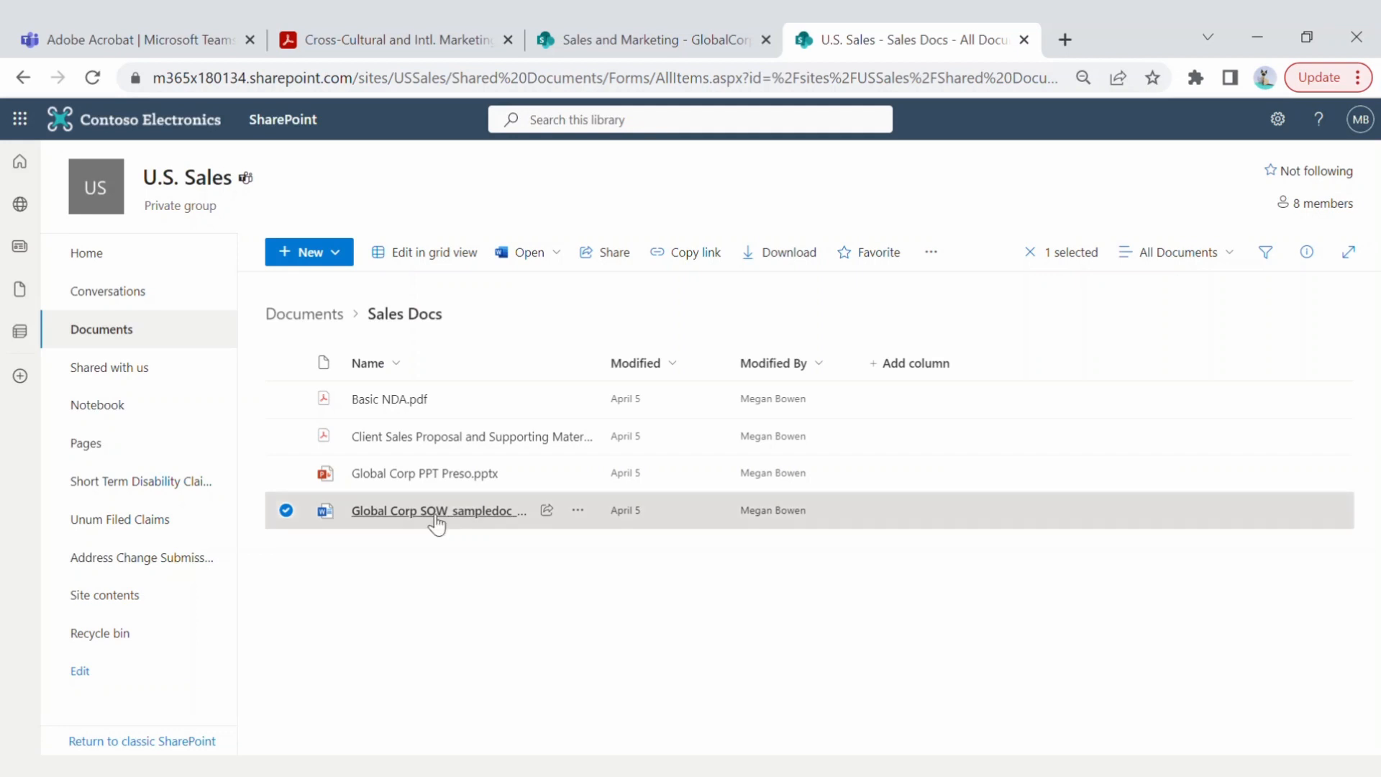
Step: In the U.S. Sales SharePoint site's Sales Docs folder, show the available actions for the Global Corp SOW_sampledoc_sales Word document
{"action": "mouse_move", "coordinate": [435, 523]}
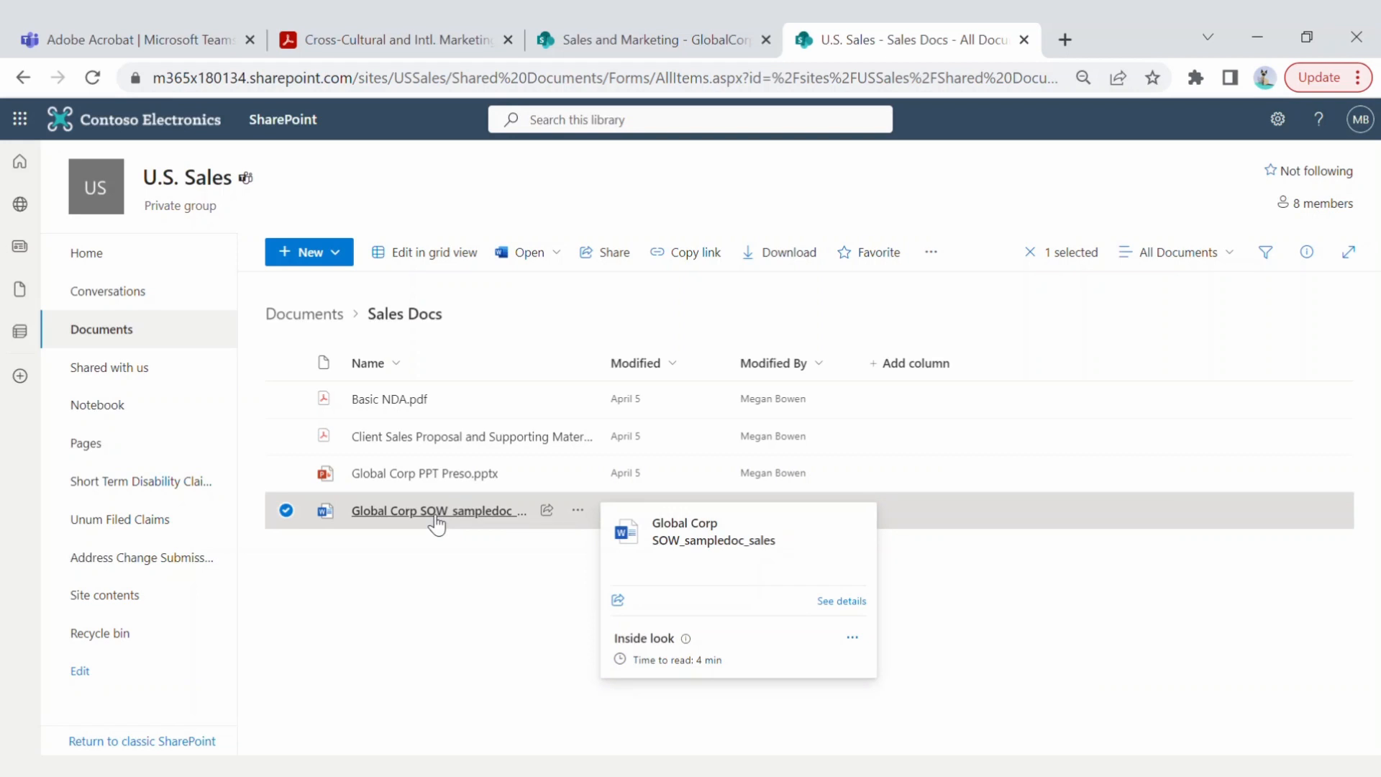
{"action": "left_click", "coordinate": [577, 516]}
{"action": "scroll", "coordinate": [638, 533], "scroll_direction": "down", "scroll_amount": 1}
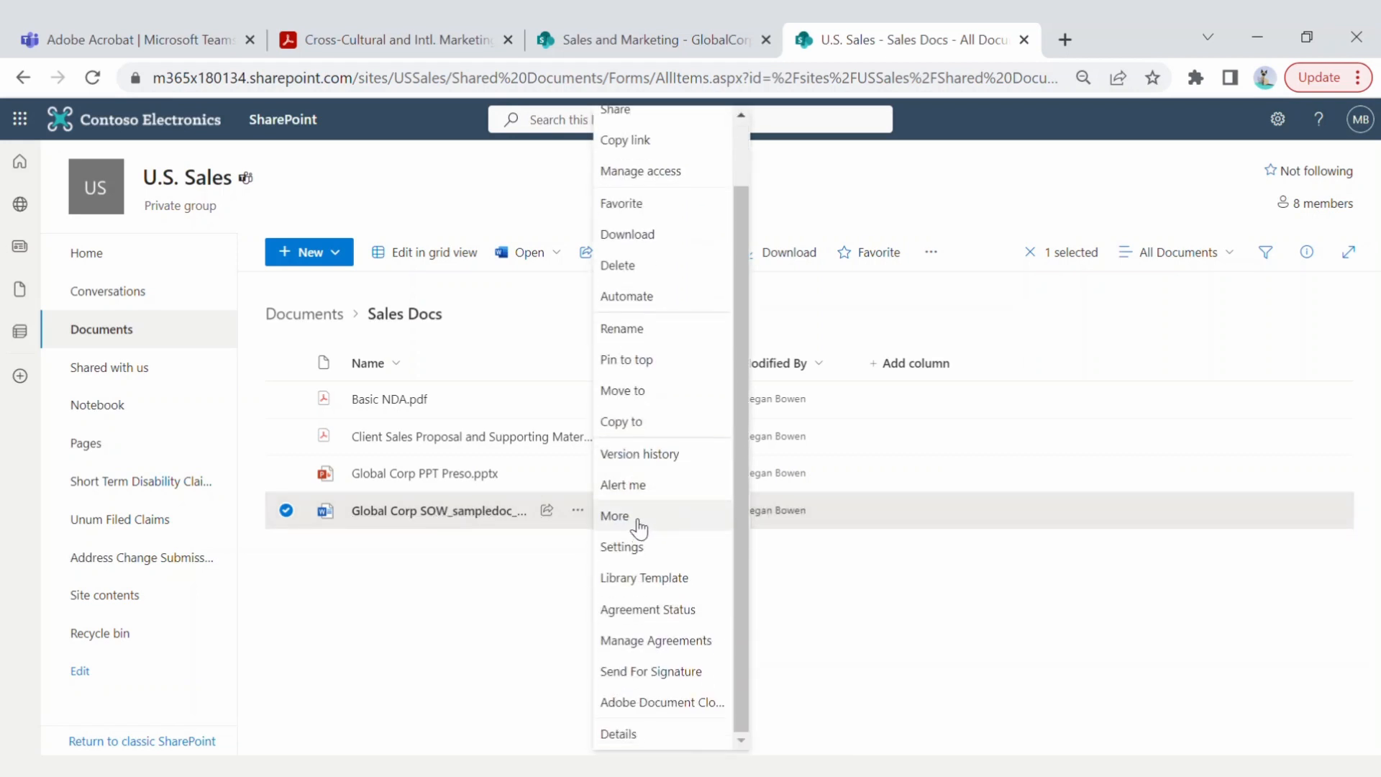
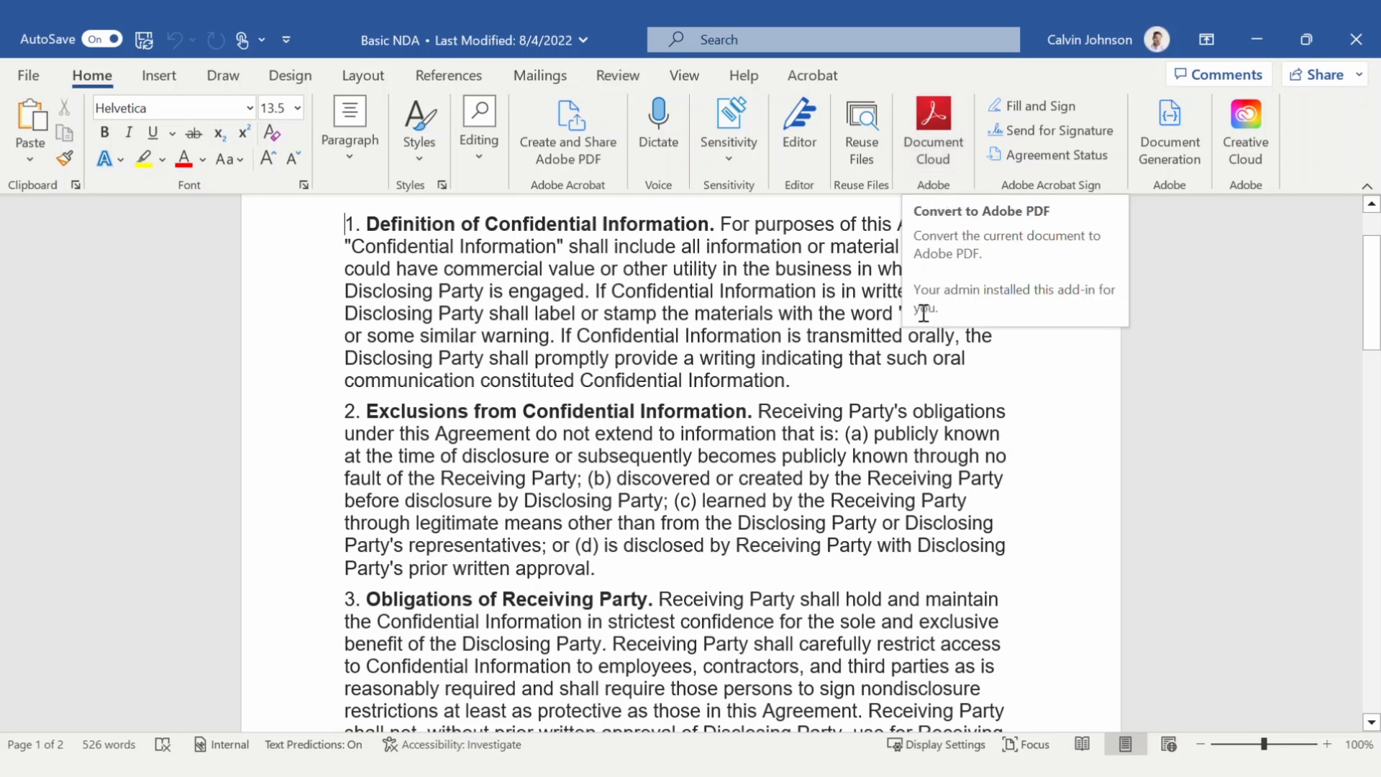
Step: Create an Adobe PDF from the Basic NDA document in Word and save it as "Basic NDA New copy"
{"action": "left_click", "coordinate": [581, 122]}
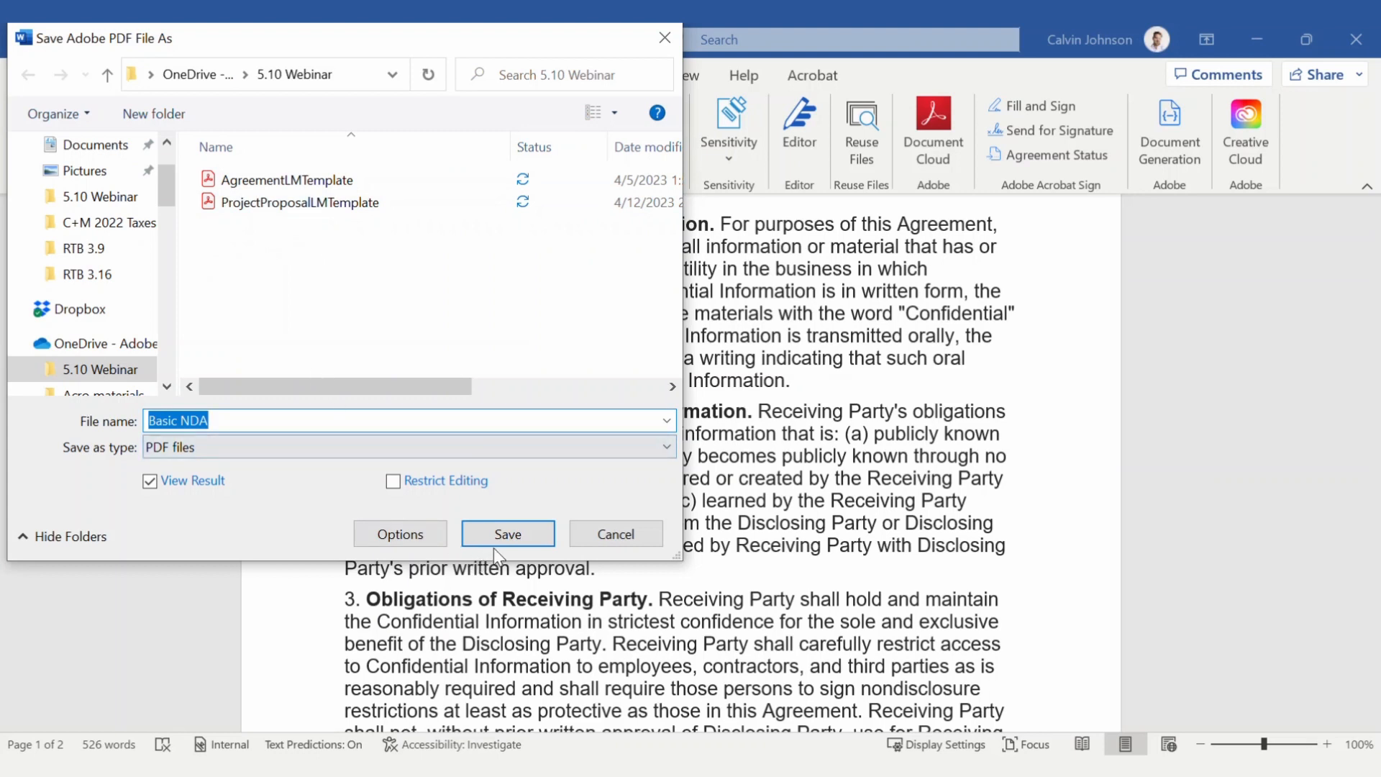
{"action": "left_click", "coordinate": [404, 417]}
{"action": "type", "text": "New copy"}
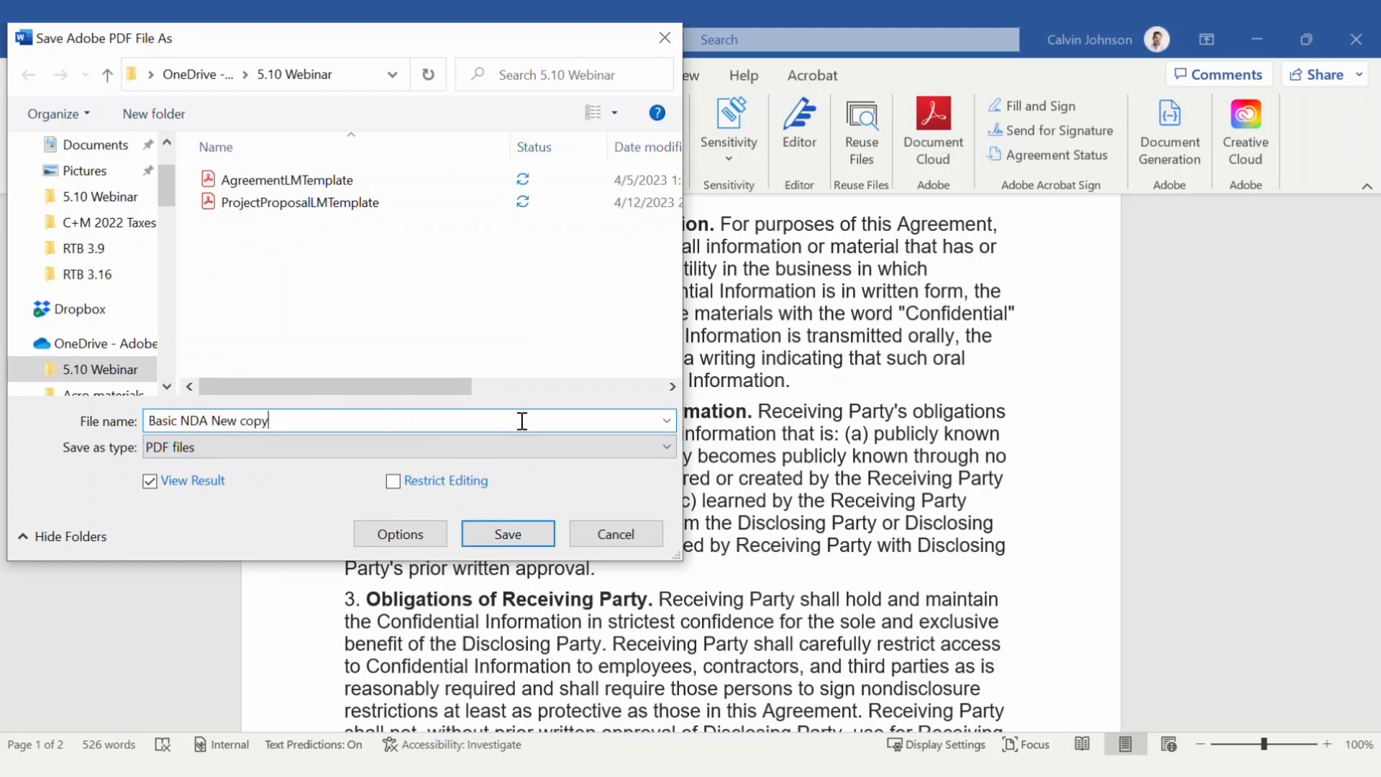
{"action": "left_click", "coordinate": [517, 538]}
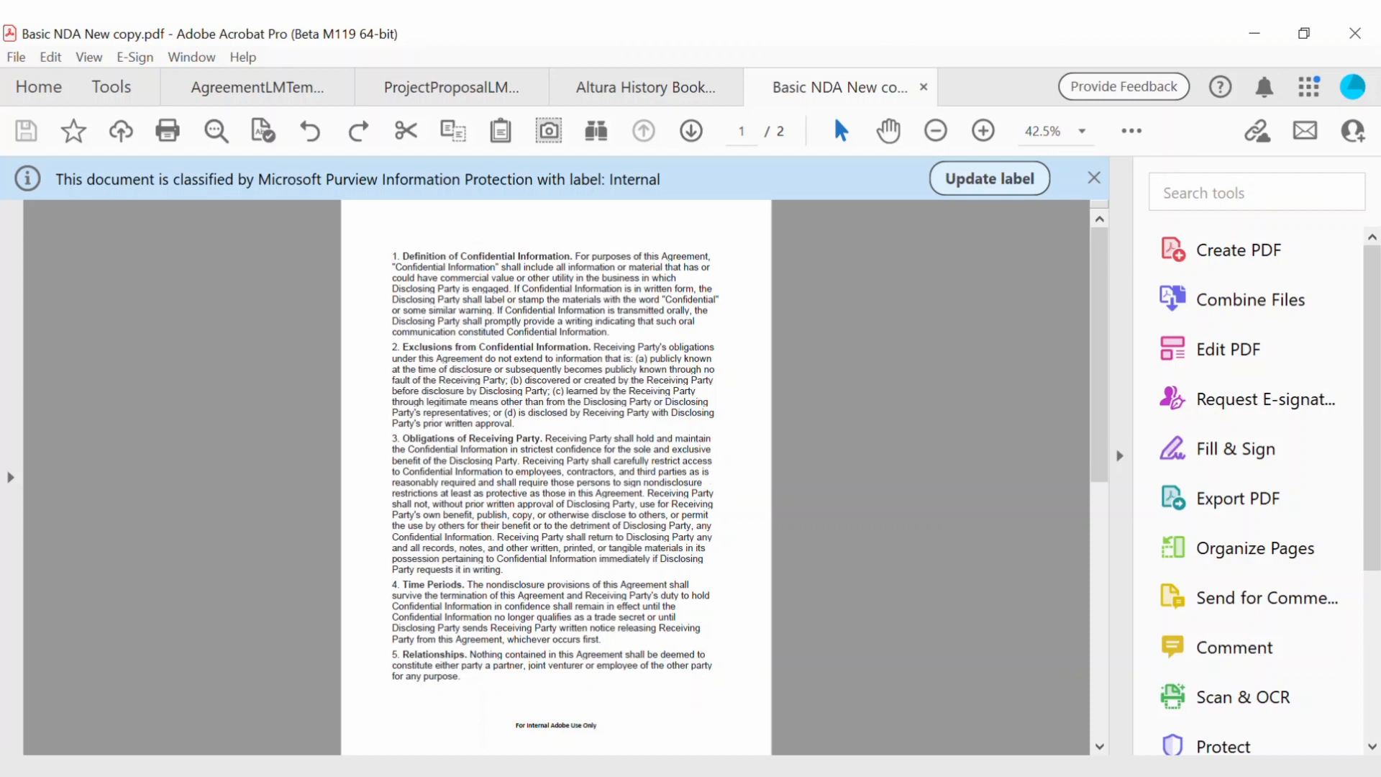
Step: Switch to Microsoft Teams in the browser and show the posts of the Sales East channel
{"action": "left_click", "coordinate": [673, 767]}
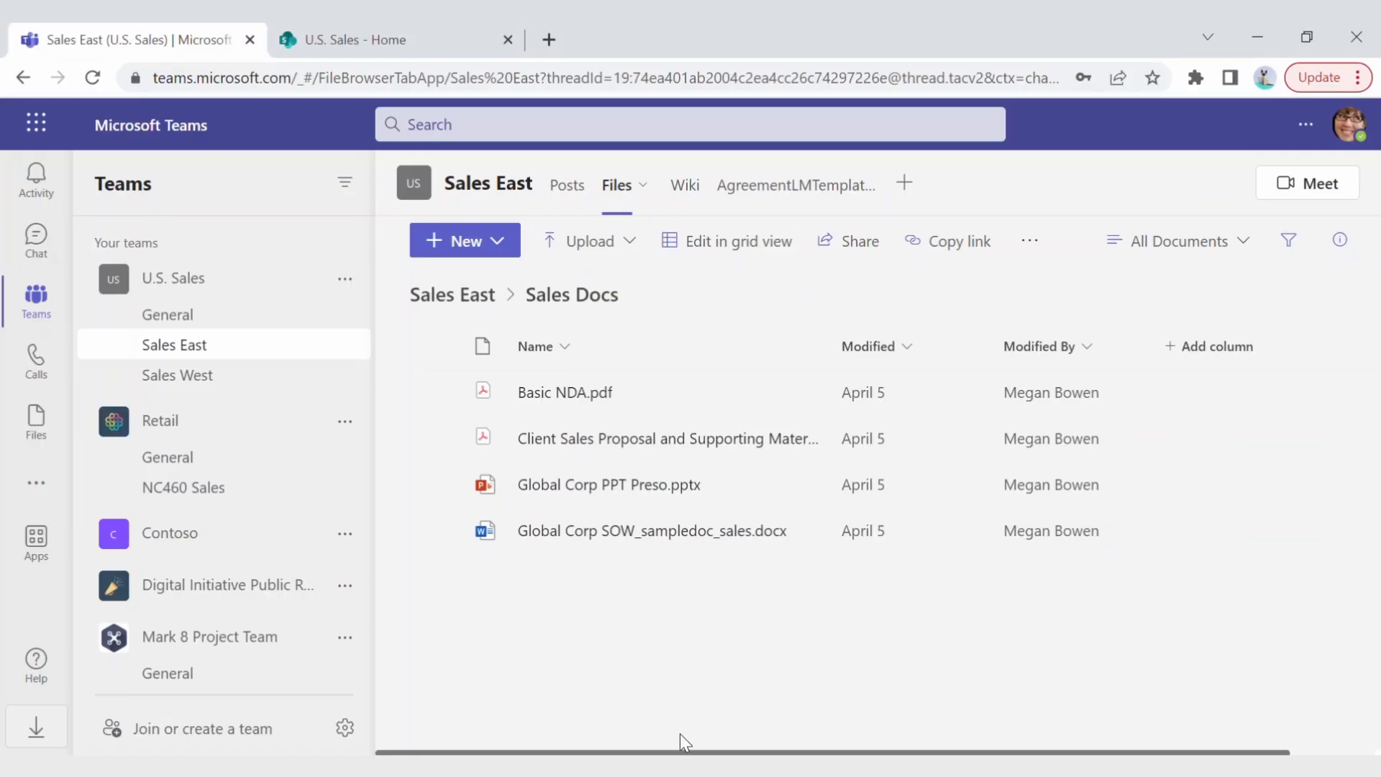
{"action": "left_click", "coordinate": [569, 182]}
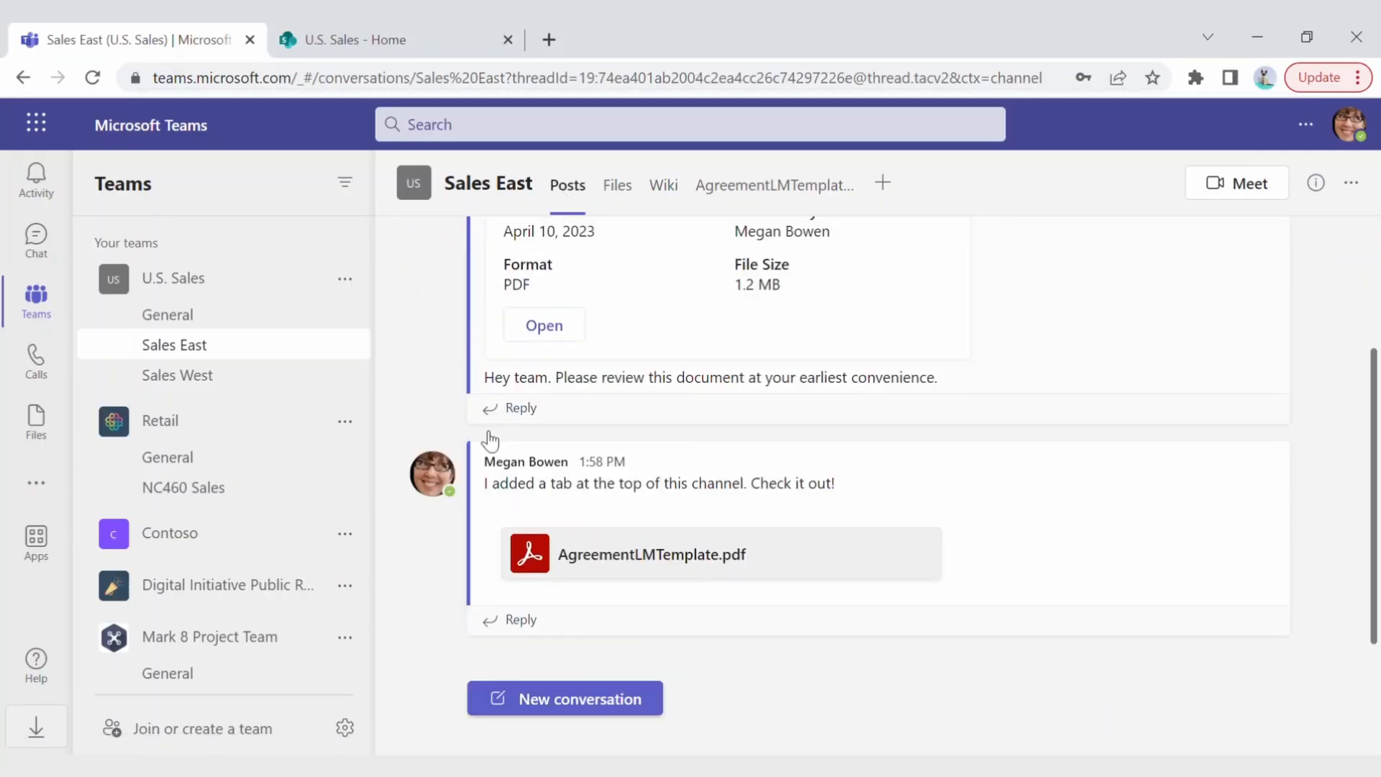
Step: In a new Sales East conversation, attach Basic NDA.pdf from the Sales Docs folder through the Adobe Acrobat extension
{"action": "left_click", "coordinate": [582, 708]}
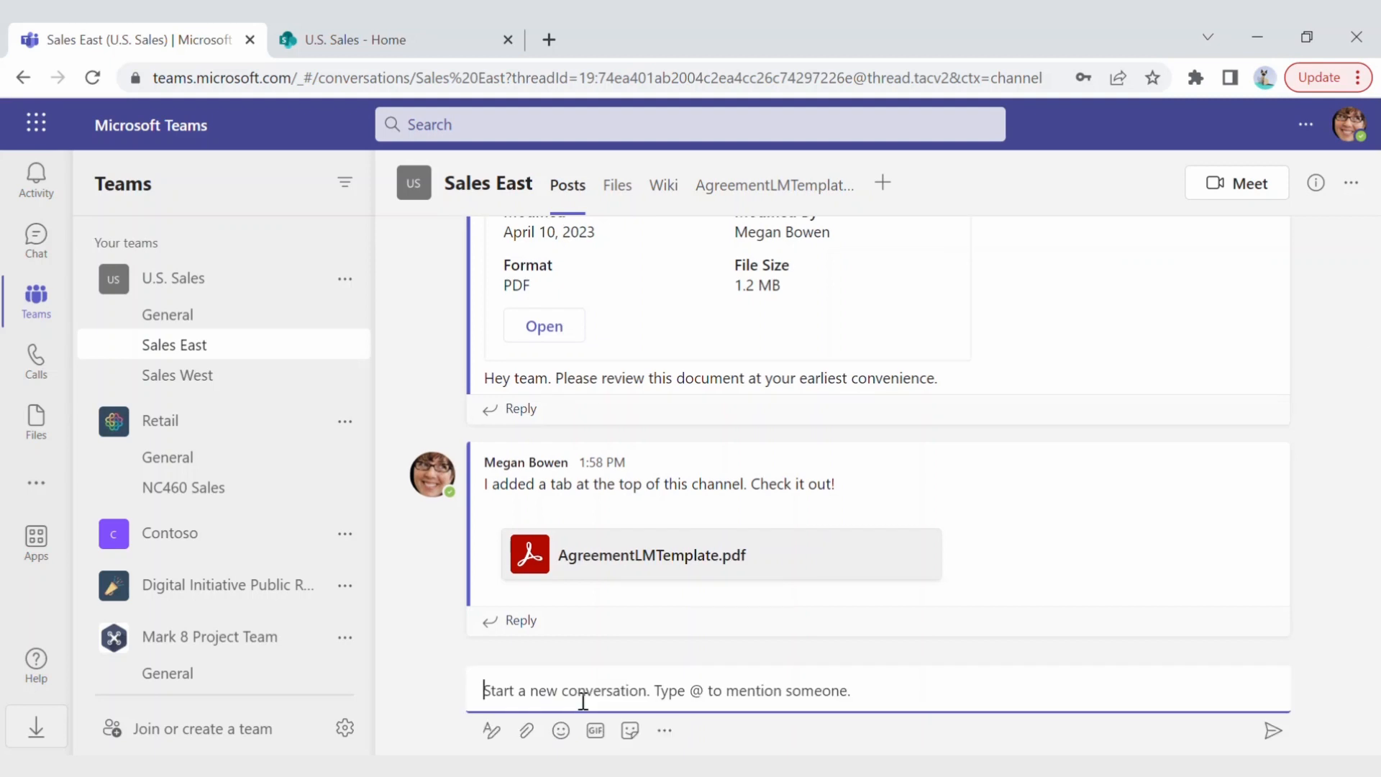
{"action": "left_click", "coordinate": [665, 731]}
{"action": "left_click", "coordinate": [701, 369]}
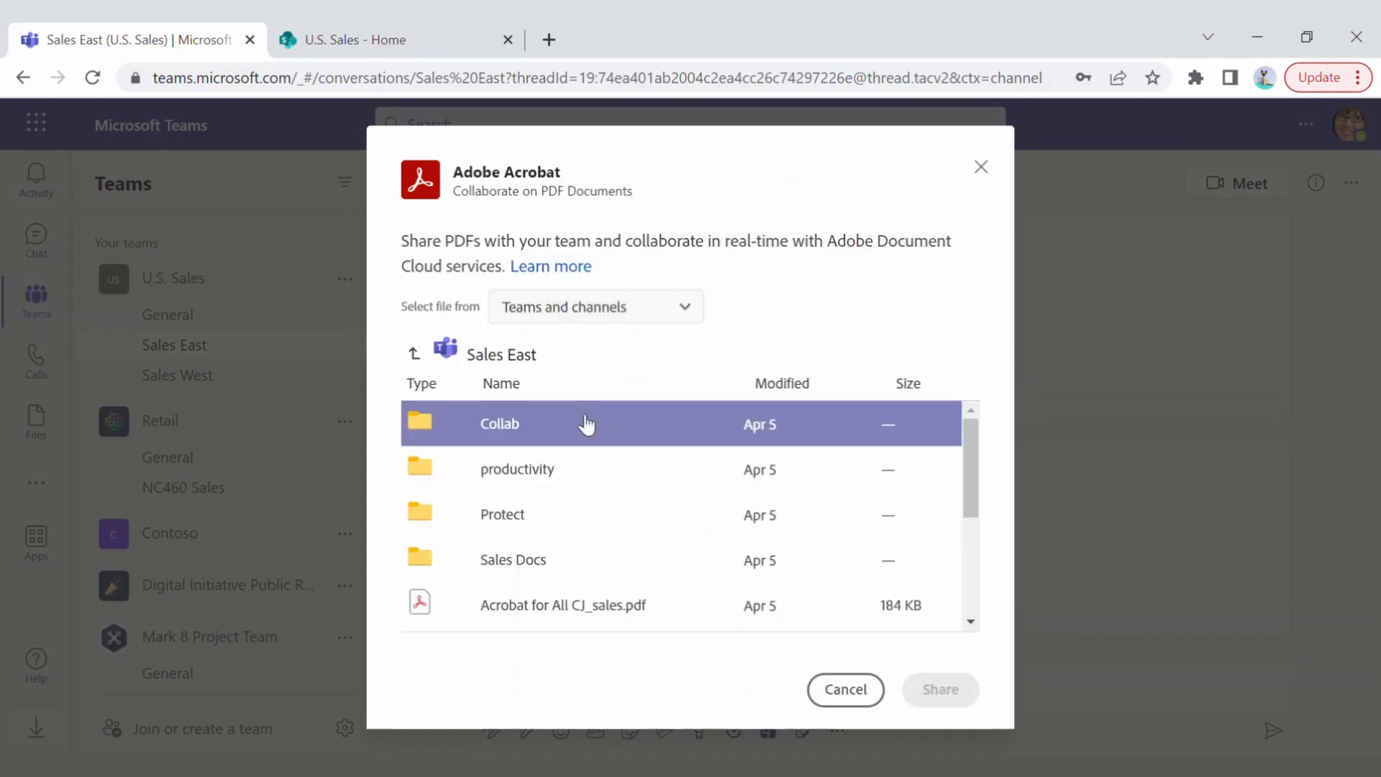
{"action": "left_click", "coordinate": [530, 558]}
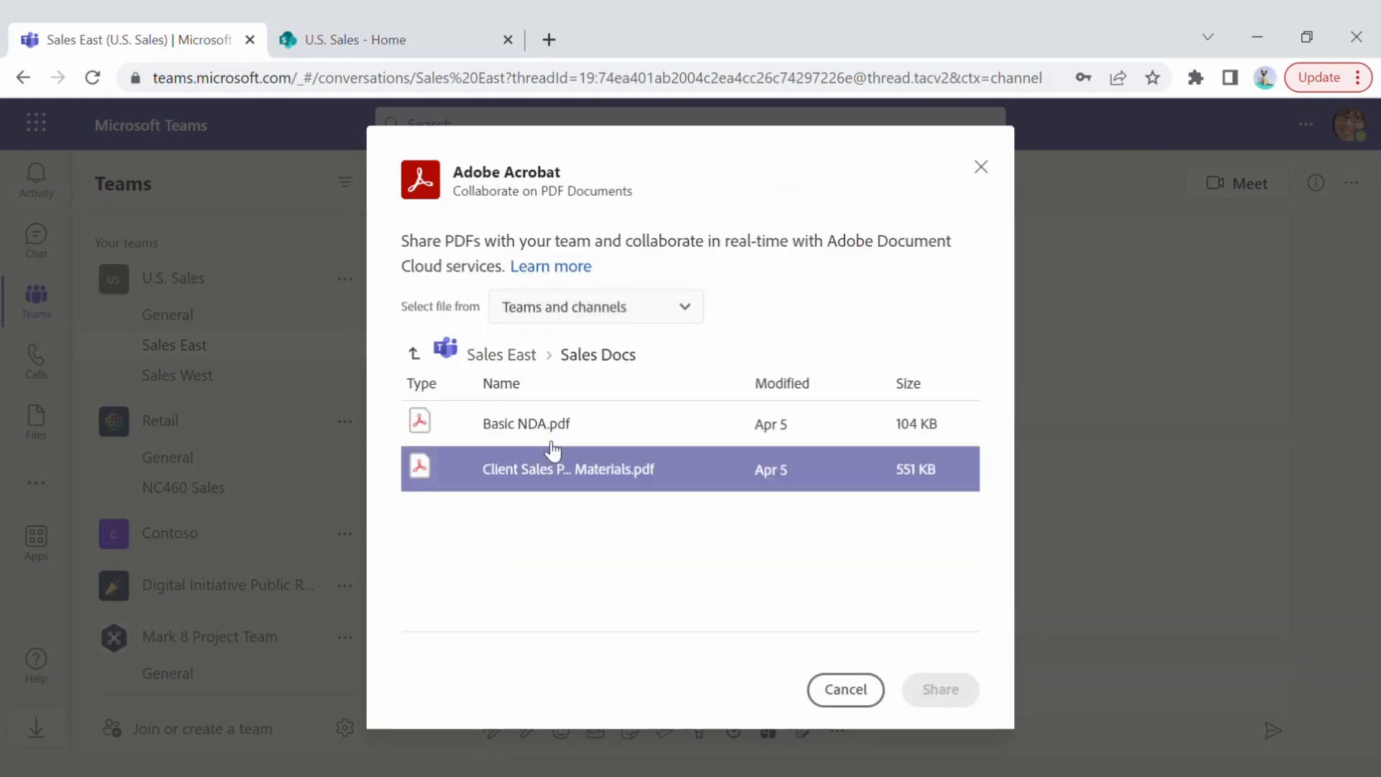
{"action": "left_click", "coordinate": [487, 430]}
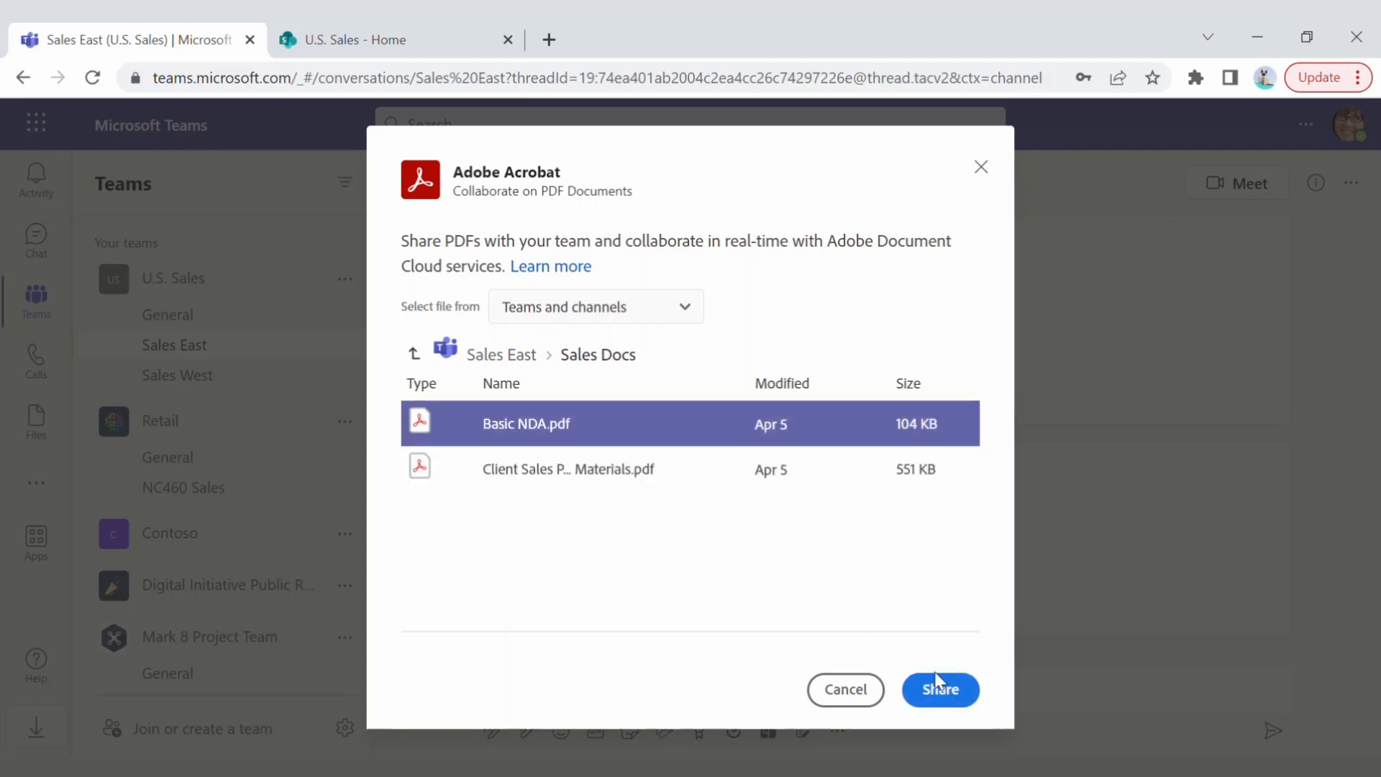
{"action": "left_click", "coordinate": [955, 689]}
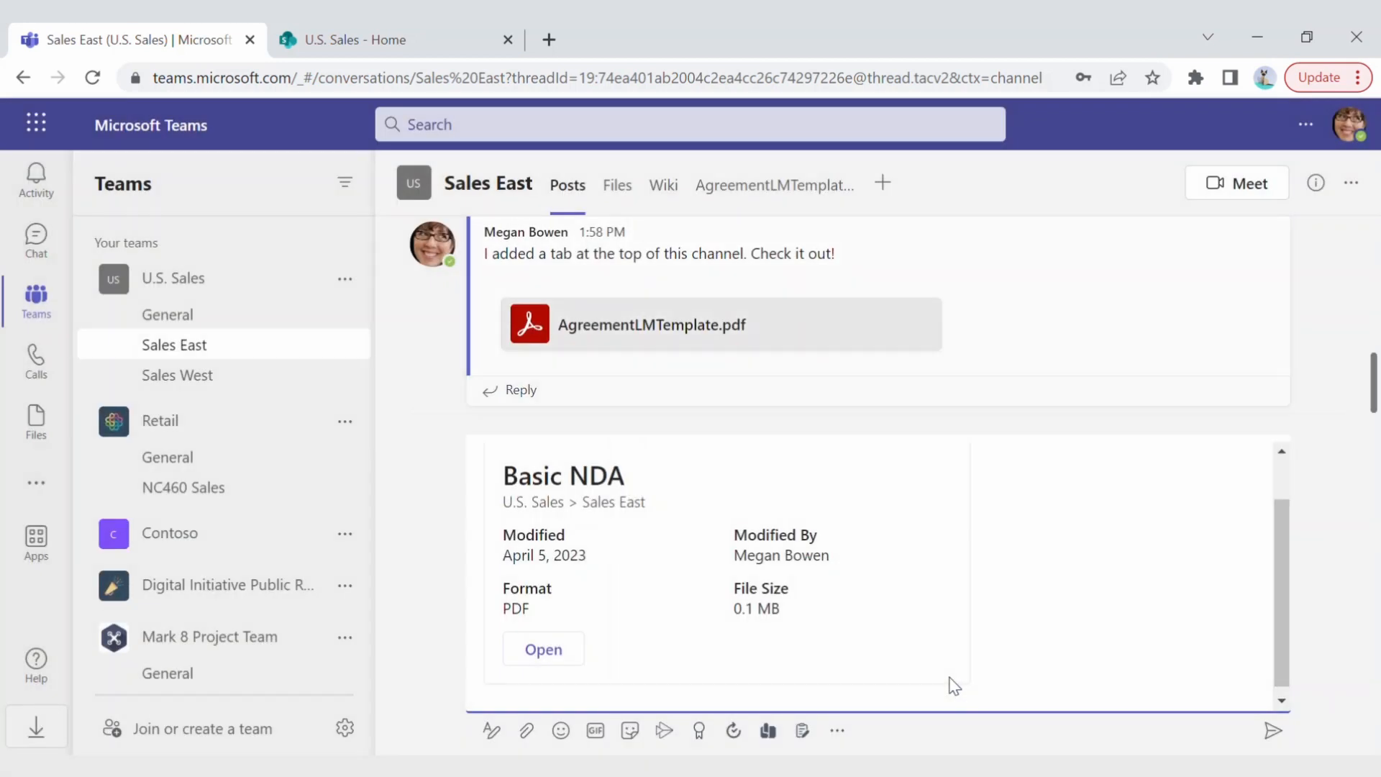
Step: Add the message "Hey team. Please review this NDA" below the Basic NDA card and post it
{"action": "type", "text": "Hey"}
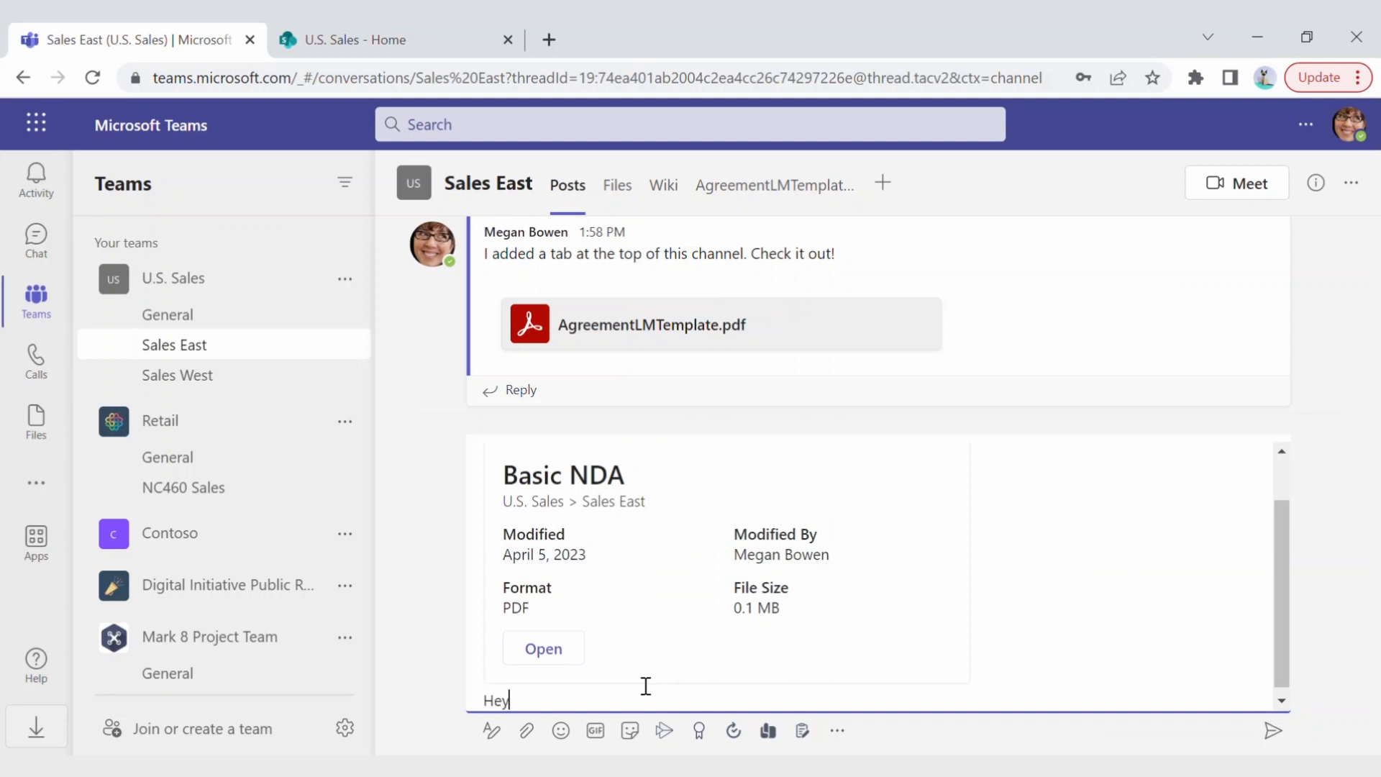
{"action": "type", "text": " team. {leas"}
{"action": "key", "text": "BackSpace"}
{"action": "key", "text": "BackSpace"}
{"action": "key", "text": "BackSpace"}
{"action": "type", "text": "ease review this NDA"}
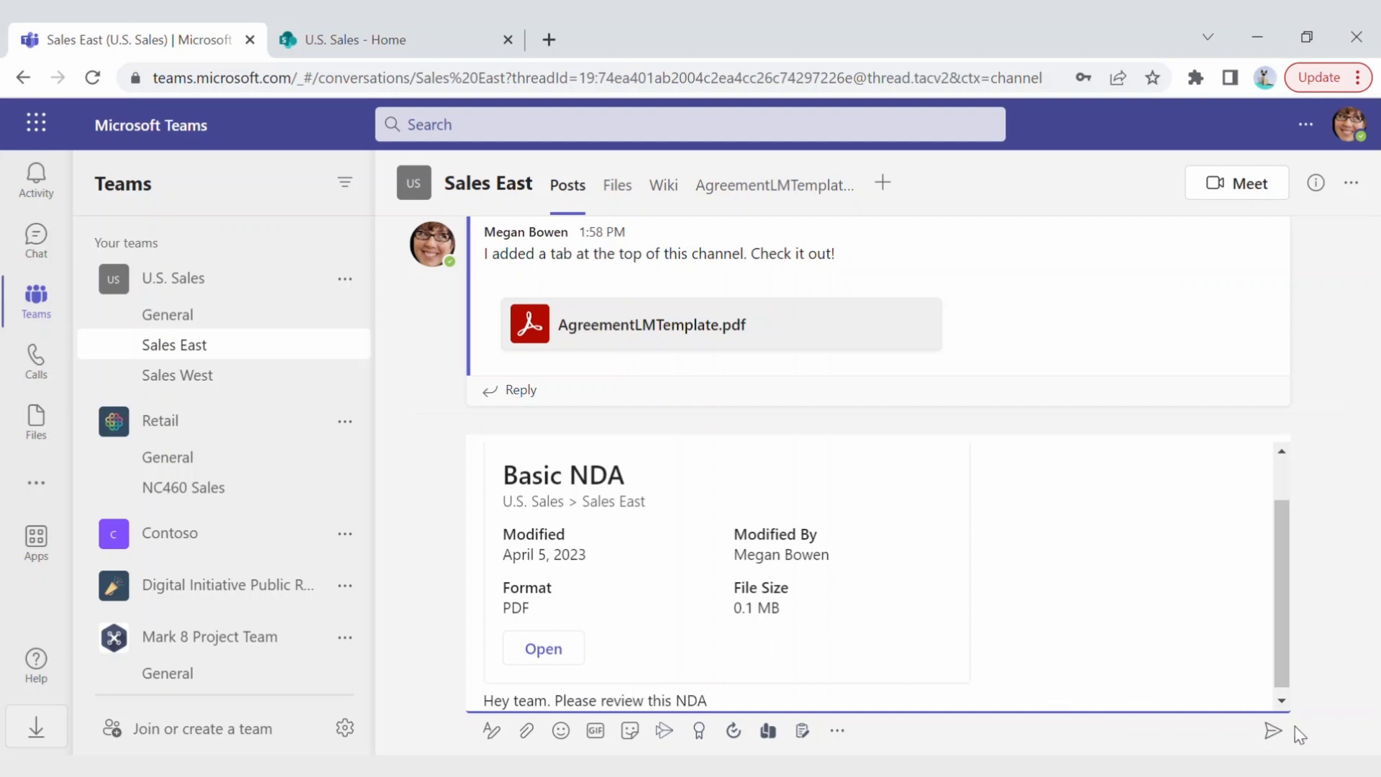
{"action": "left_click", "coordinate": [1273, 731]}
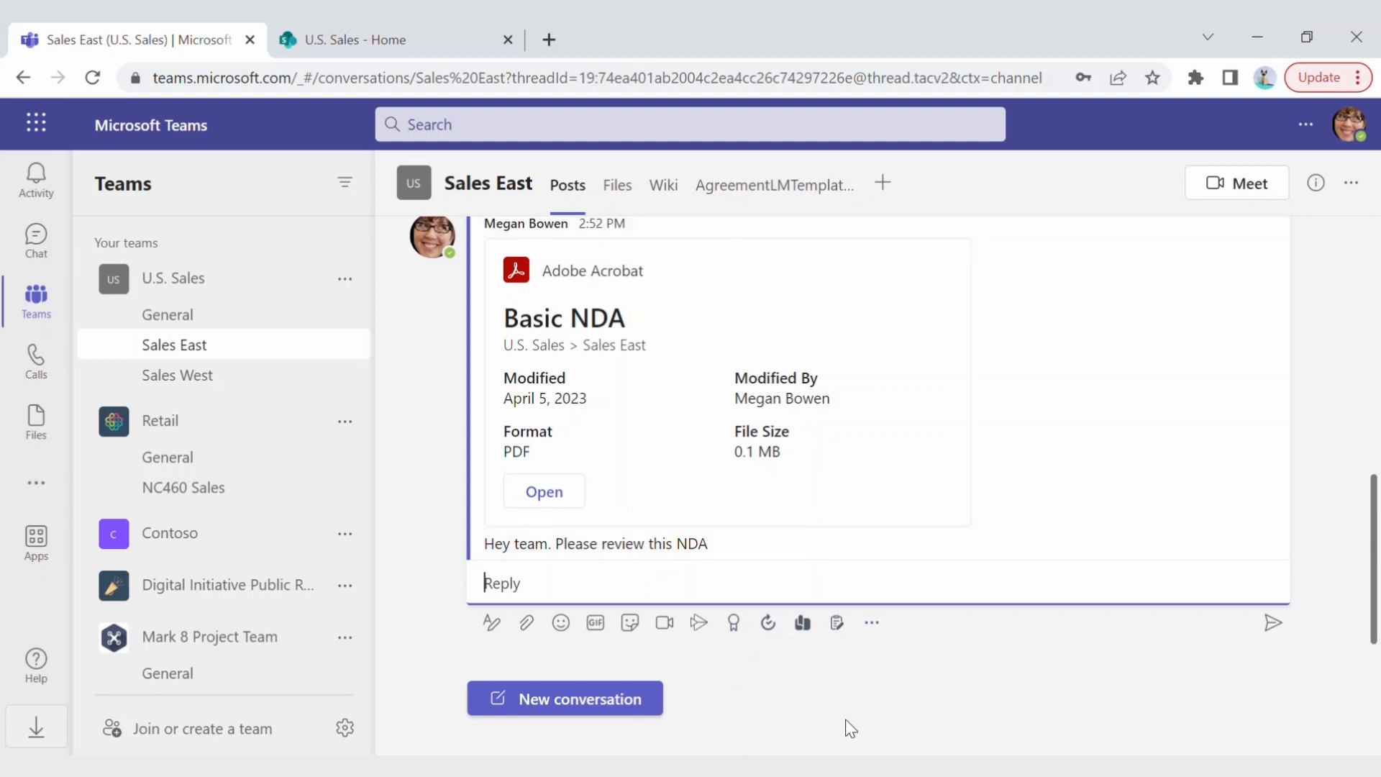
Step: Switch to the other team member's Teams window and open Basic NDA from the new Sales East post
{"action": "left_click", "coordinate": [812, 712]}
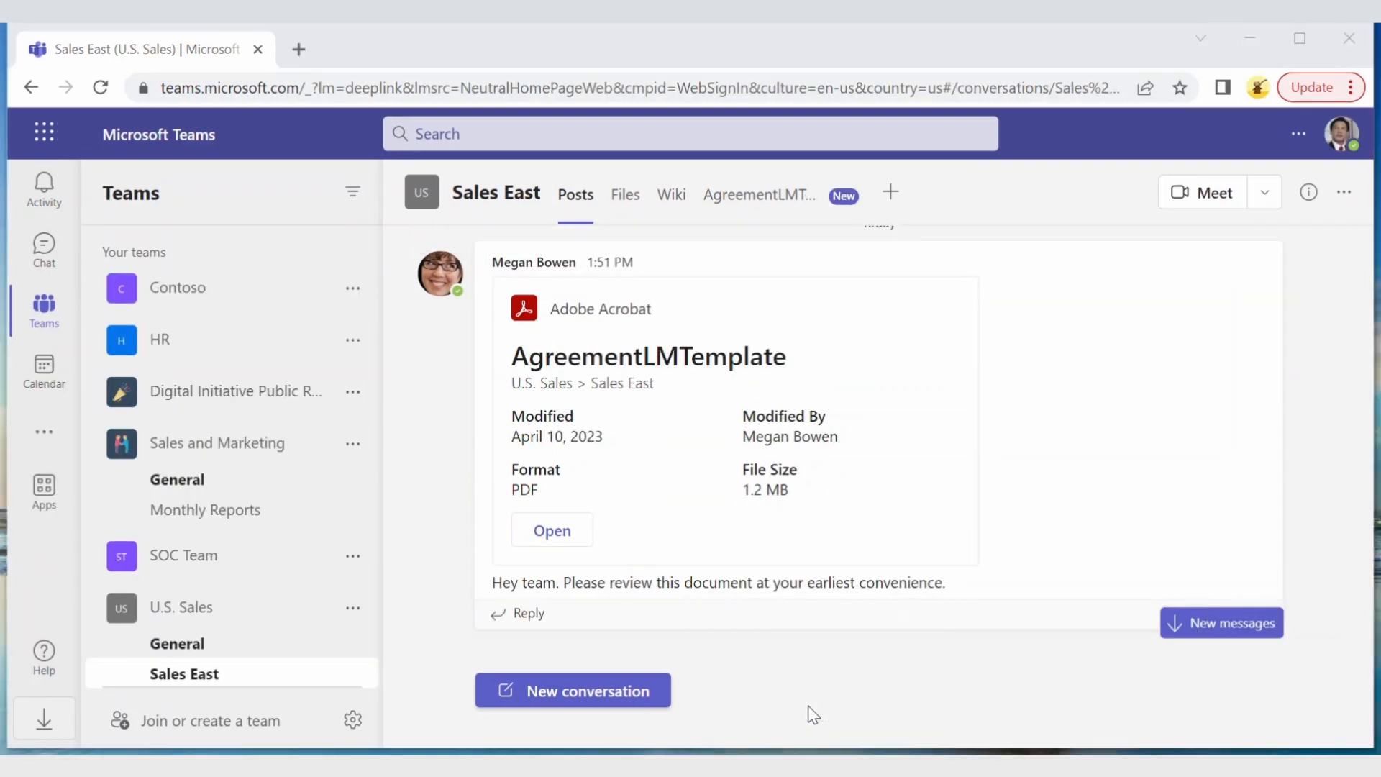
{"action": "scroll", "coordinate": [792, 443], "scroll_direction": "down", "scroll_amount": 8}
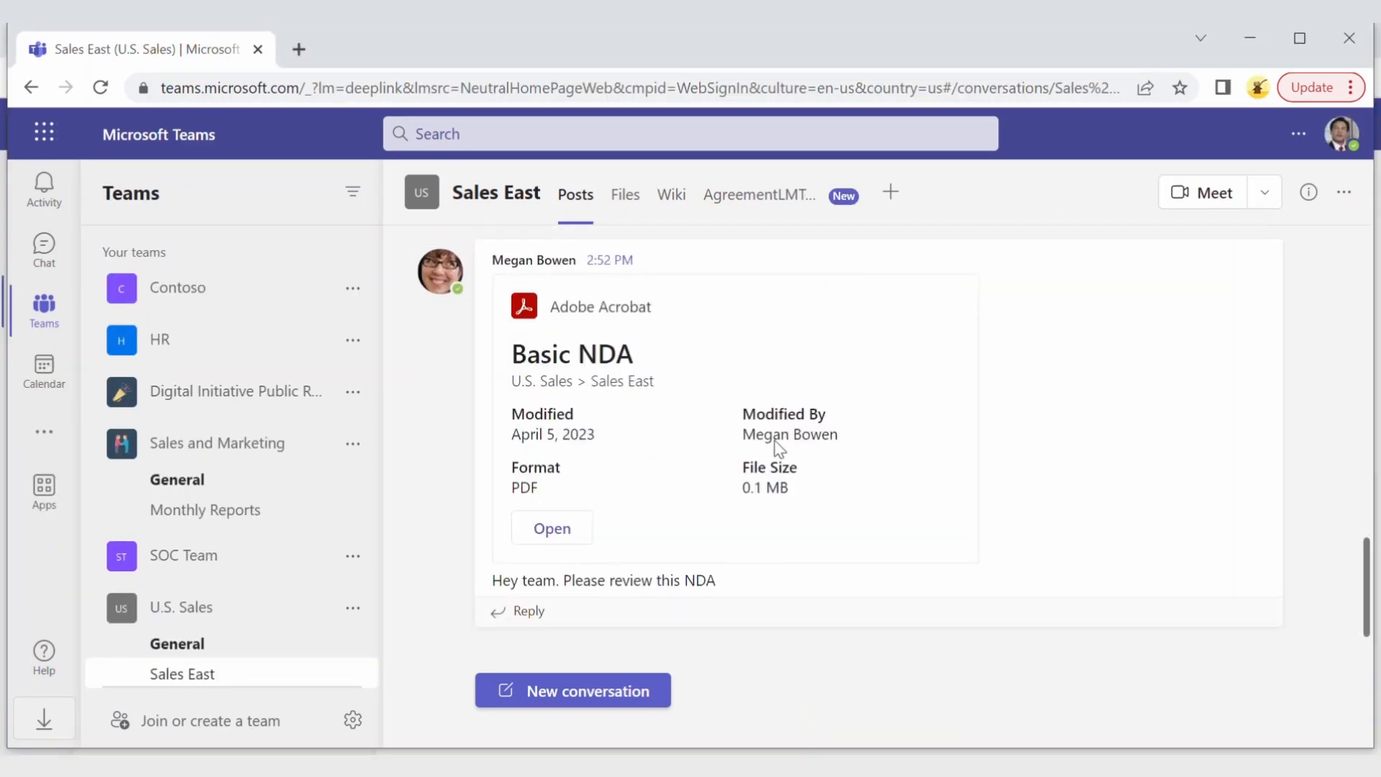
{"action": "left_click", "coordinate": [585, 530]}
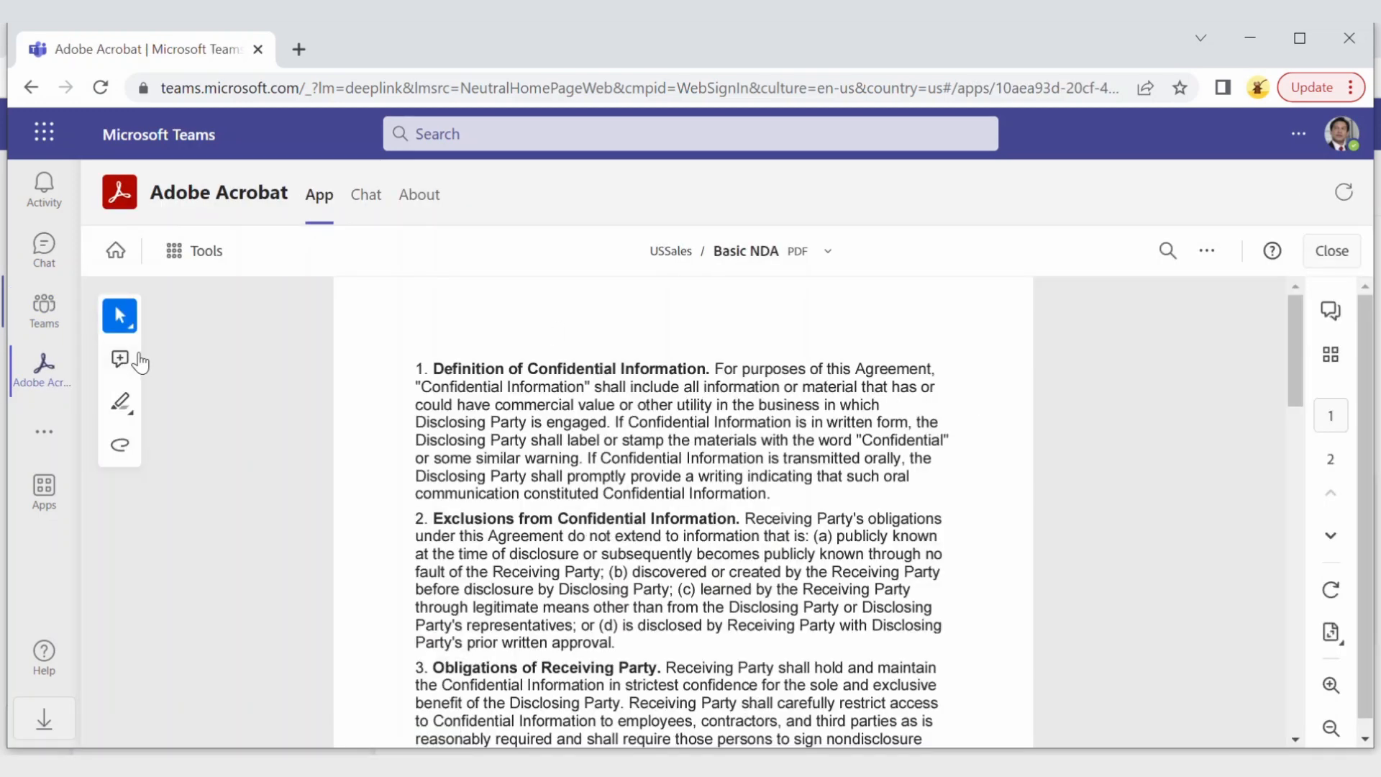
Step: Strike through "Receiving Party's obligations" in section 2 of the Basic NDA PDF
{"action": "left_click", "coordinate": [119, 401]}
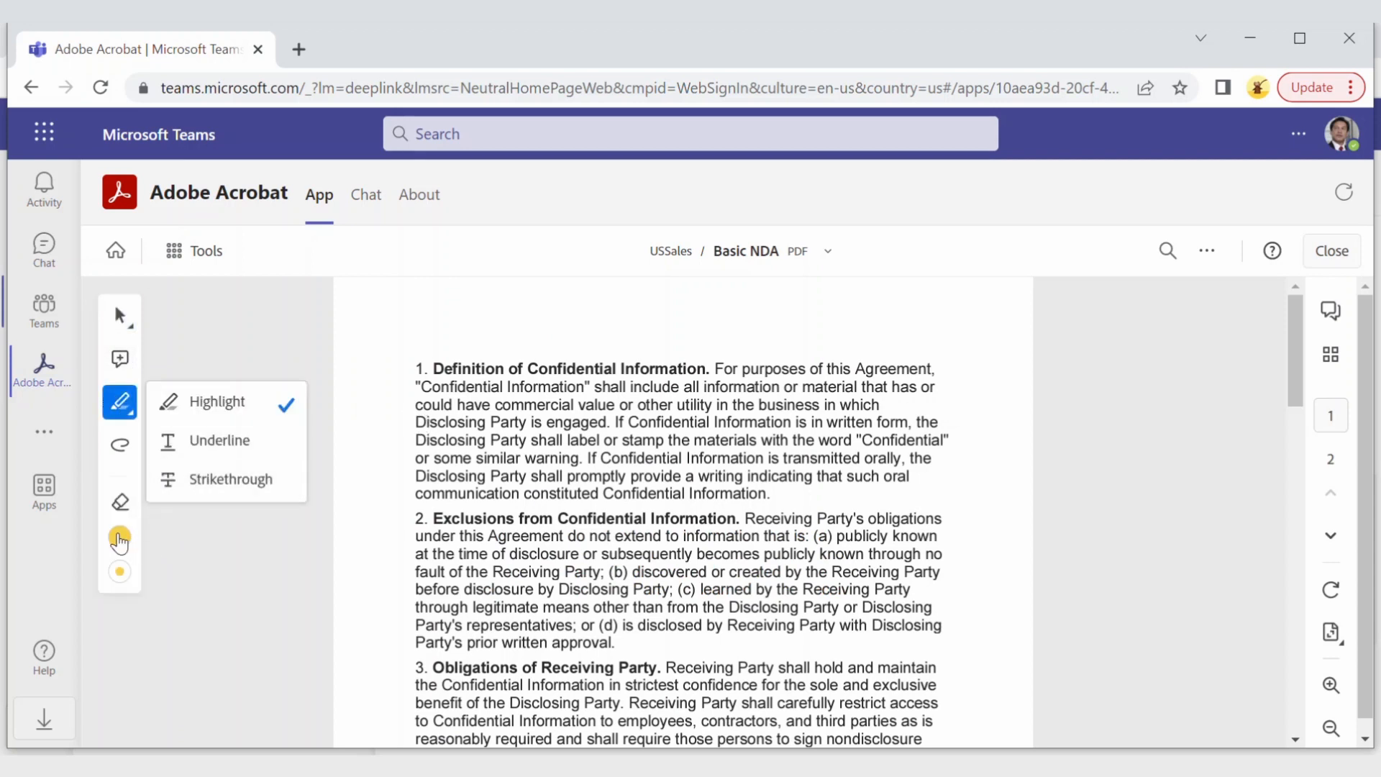
{"action": "left_click", "coordinate": [203, 483]}
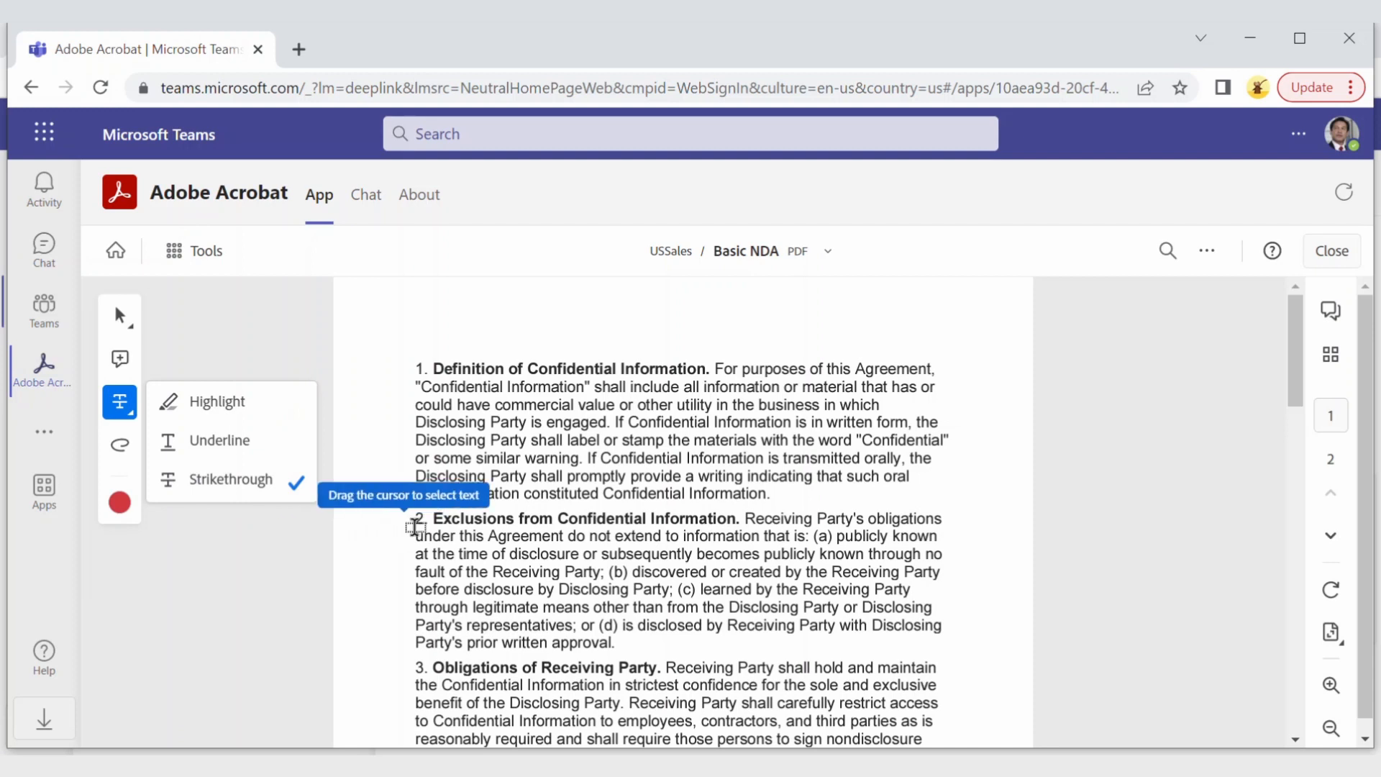
{"action": "left_click_drag", "start_coordinate": [745, 518], "coordinate": [956, 517]}
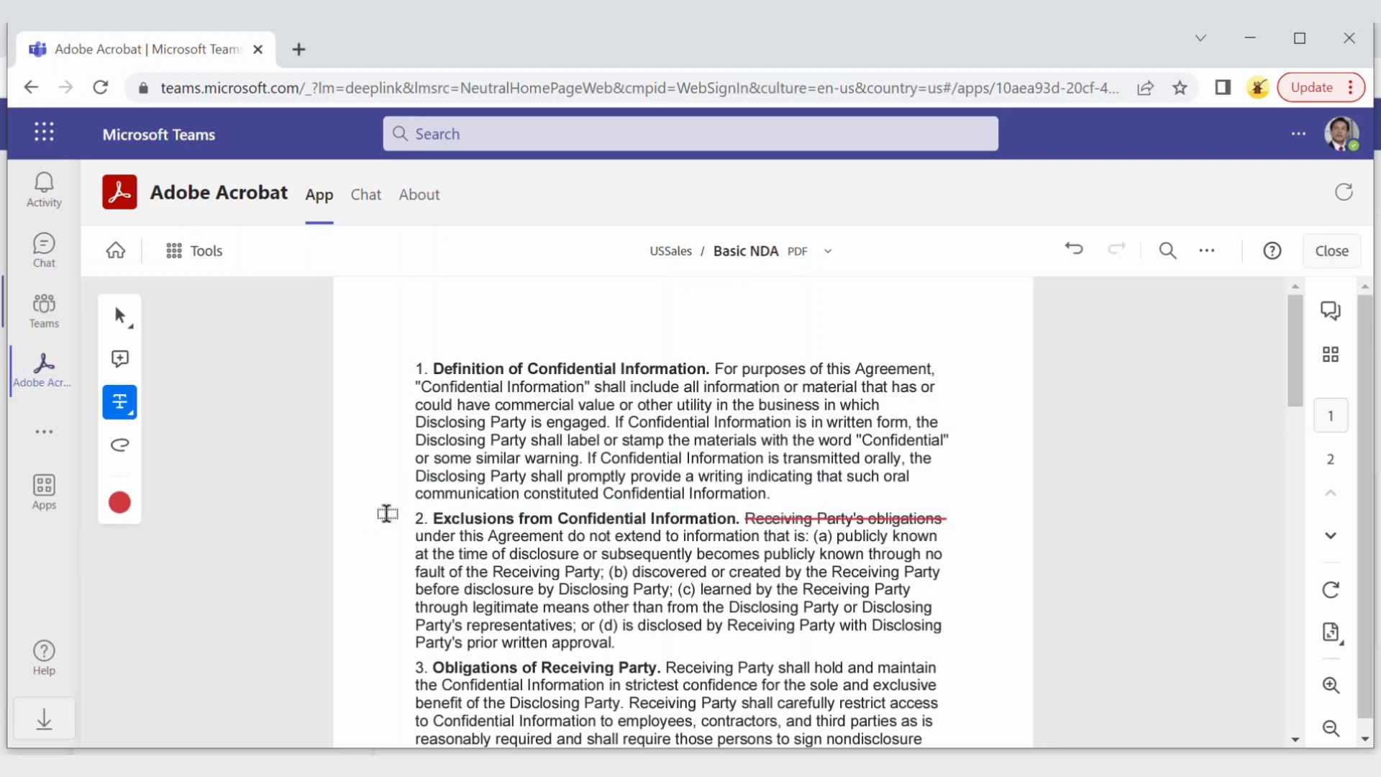
Step: Add a note beside section 1 and post the comment "Please update with the latest boiler plate"
{"action": "left_click", "coordinate": [119, 358]}
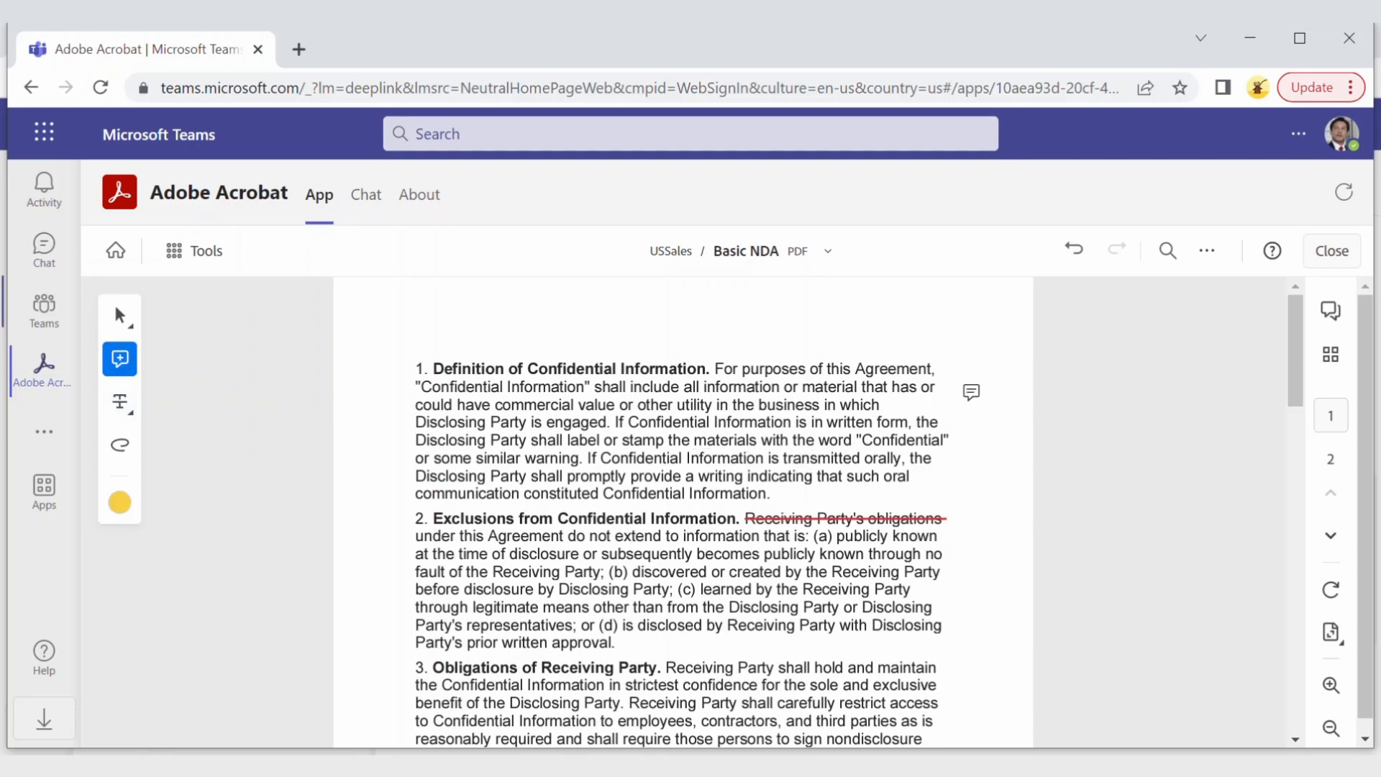
{"action": "left_click", "coordinate": [939, 395]}
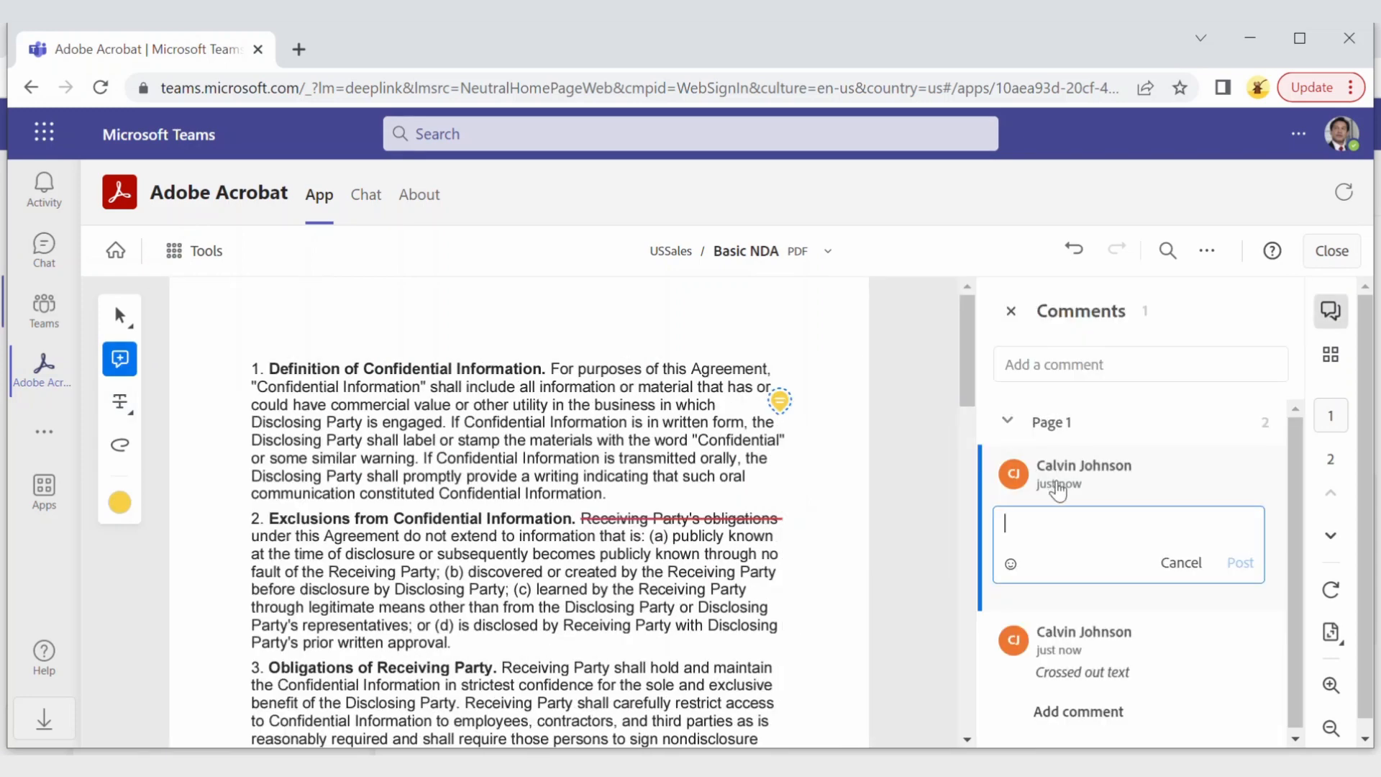
{"action": "type", "text": "Please update with the latest boiler"}
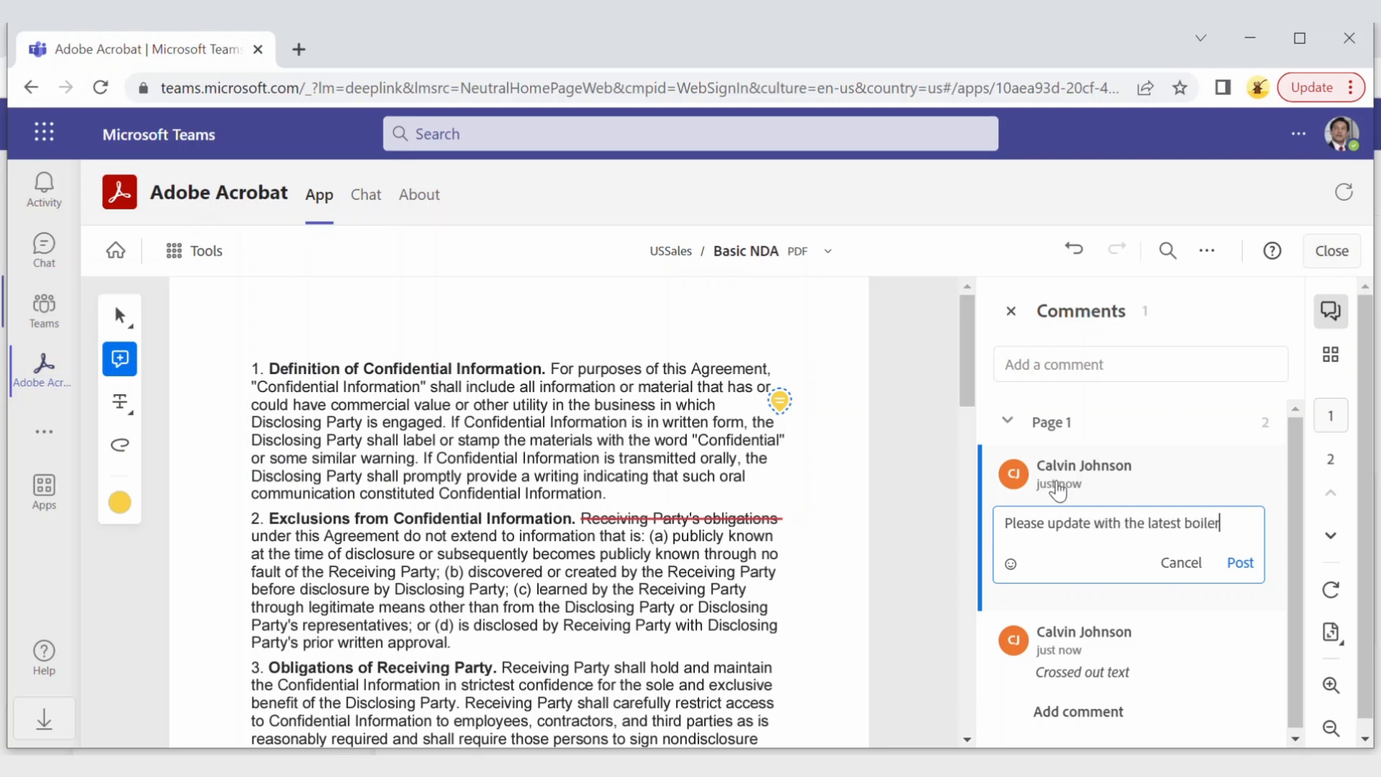
{"action": "type", "text": " plate"}
{"action": "left_click", "coordinate": [1239, 563]}
Step: Circle the Time Periods clause in section 4 with a freehand drawing and post the comment "let's remove this" on it
{"action": "scroll", "coordinate": [714, 478], "scroll_direction": "down", "scroll_amount": 5}
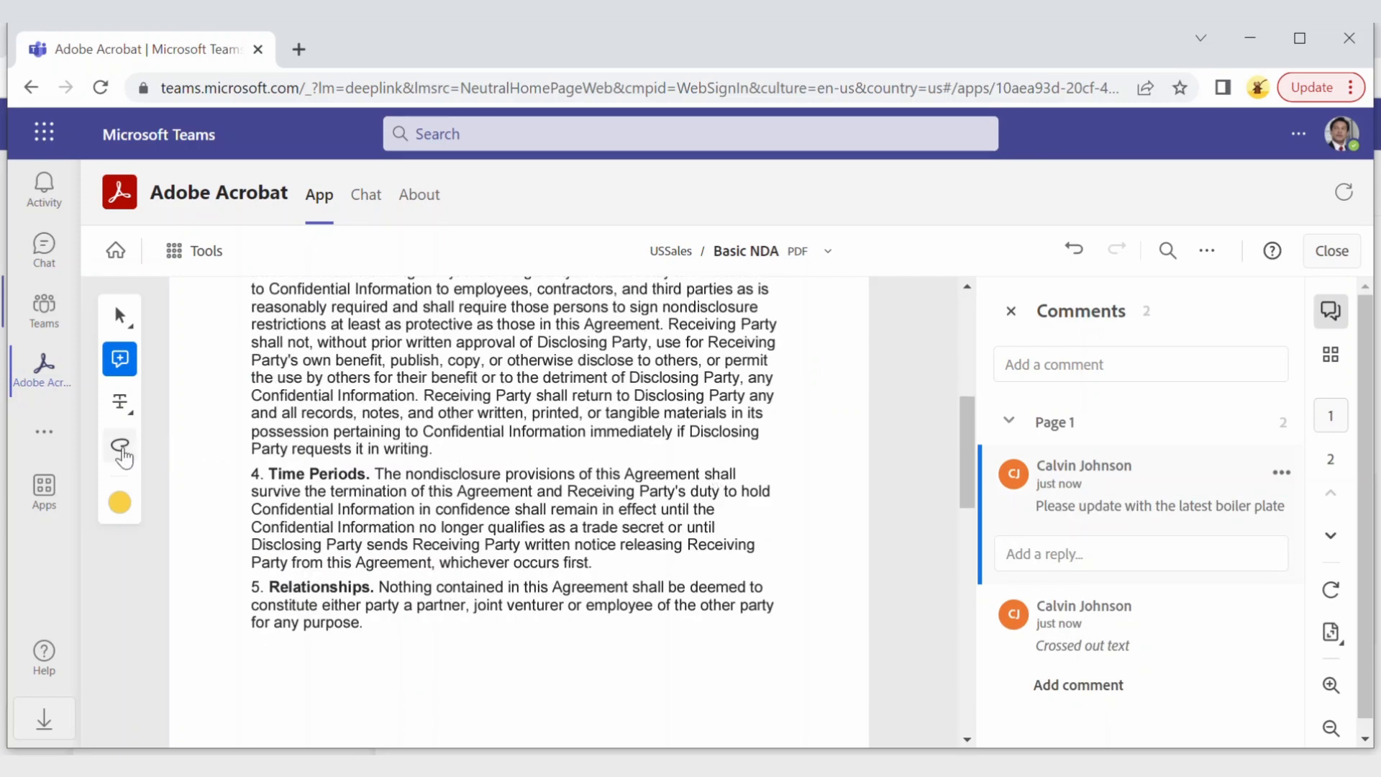
{"action": "left_click", "coordinate": [127, 453]}
{"action": "mouse_move", "coordinate": [544, 460]}
{"action": "left_mouse_down"}
{"action": "mouse_move", "coordinate": [457, 461]}
{"action": "mouse_move", "coordinate": [597, 551]}
{"action": "mouse_move", "coordinate": [461, 461]}
{"action": "left_mouse_up"}
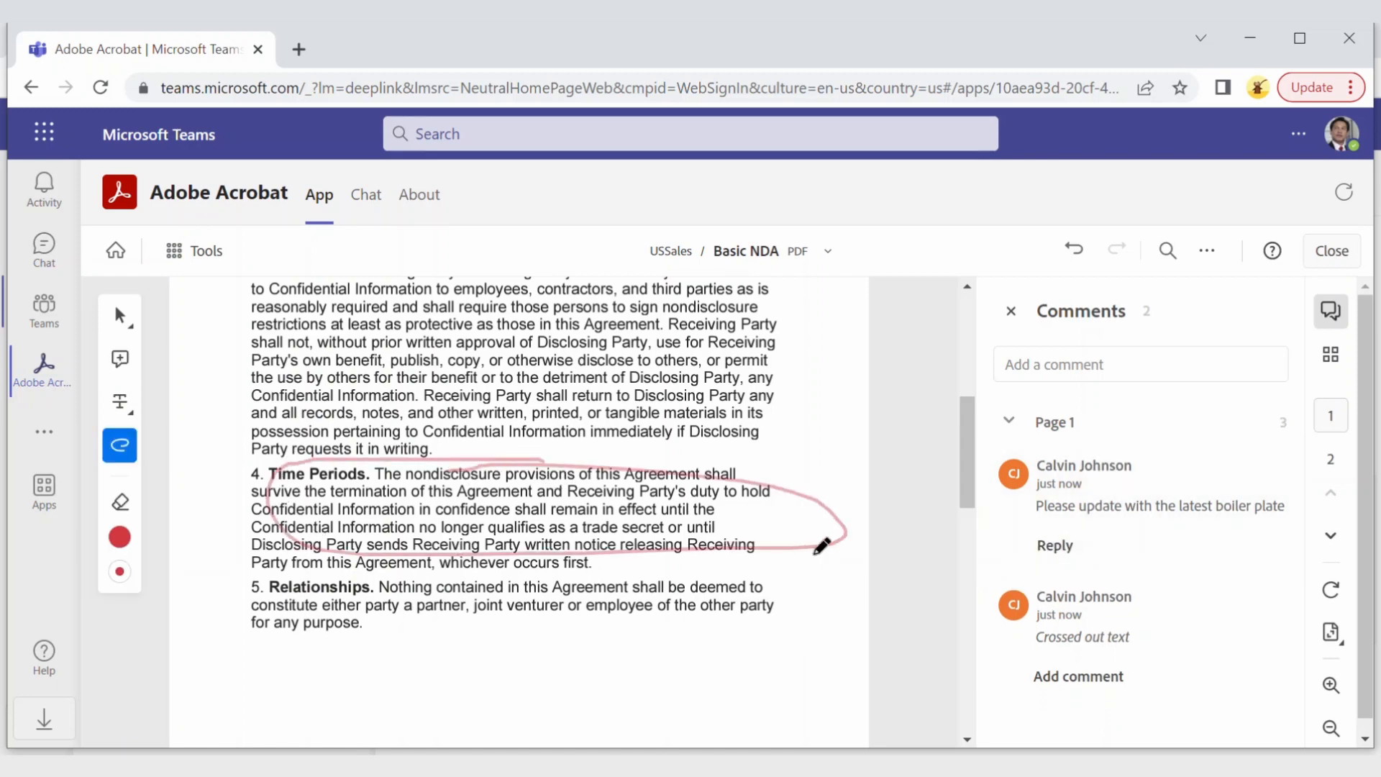
{"action": "left_click", "coordinate": [1096, 687]}
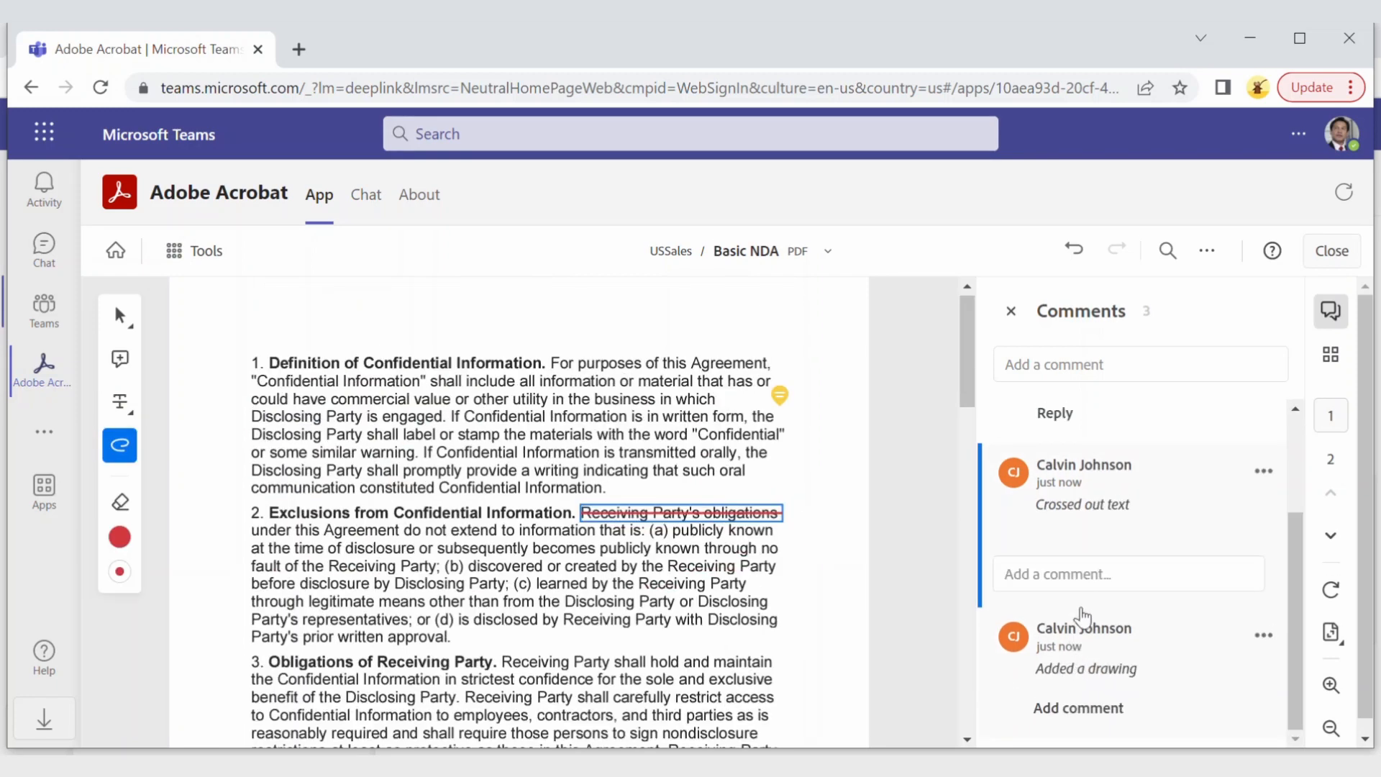
{"action": "left_click", "coordinate": [1090, 711]}
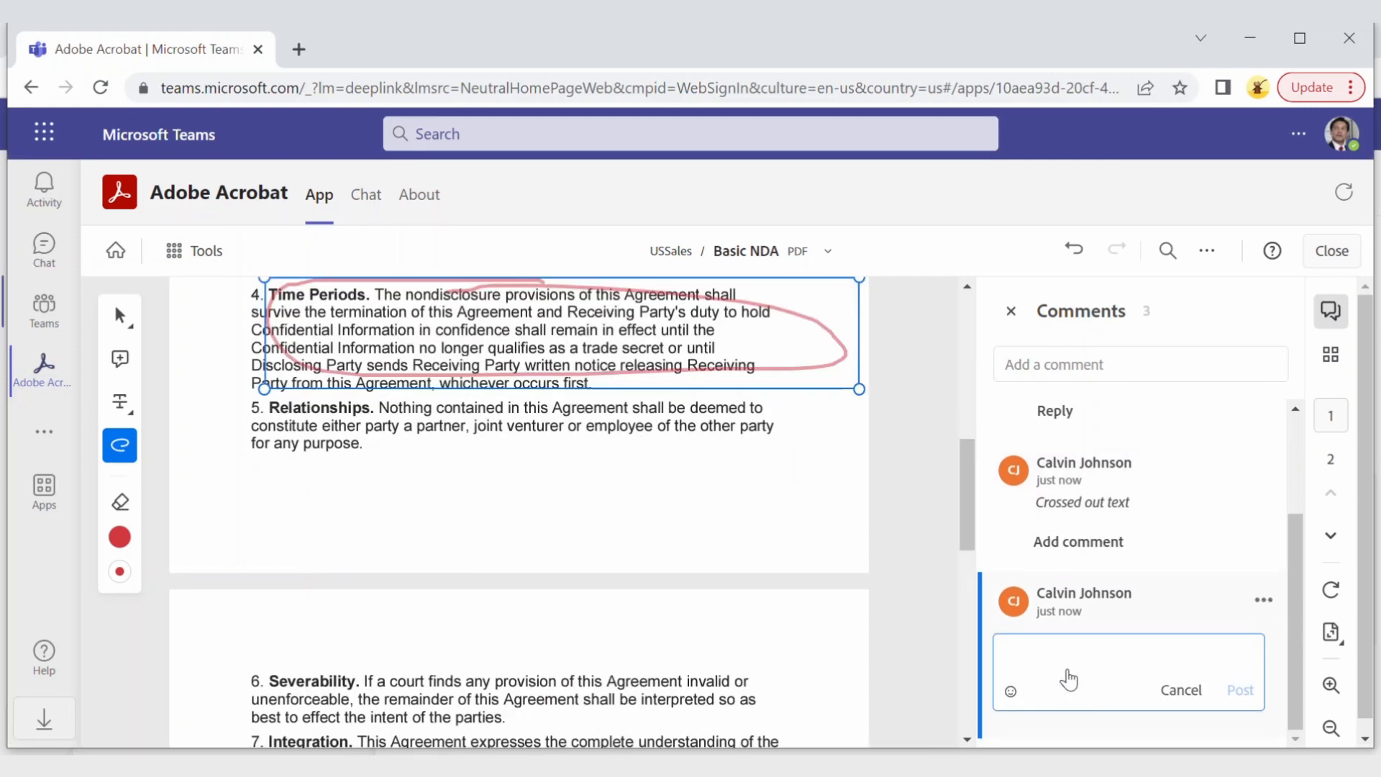
{"action": "type", "text": "let's remove this"}
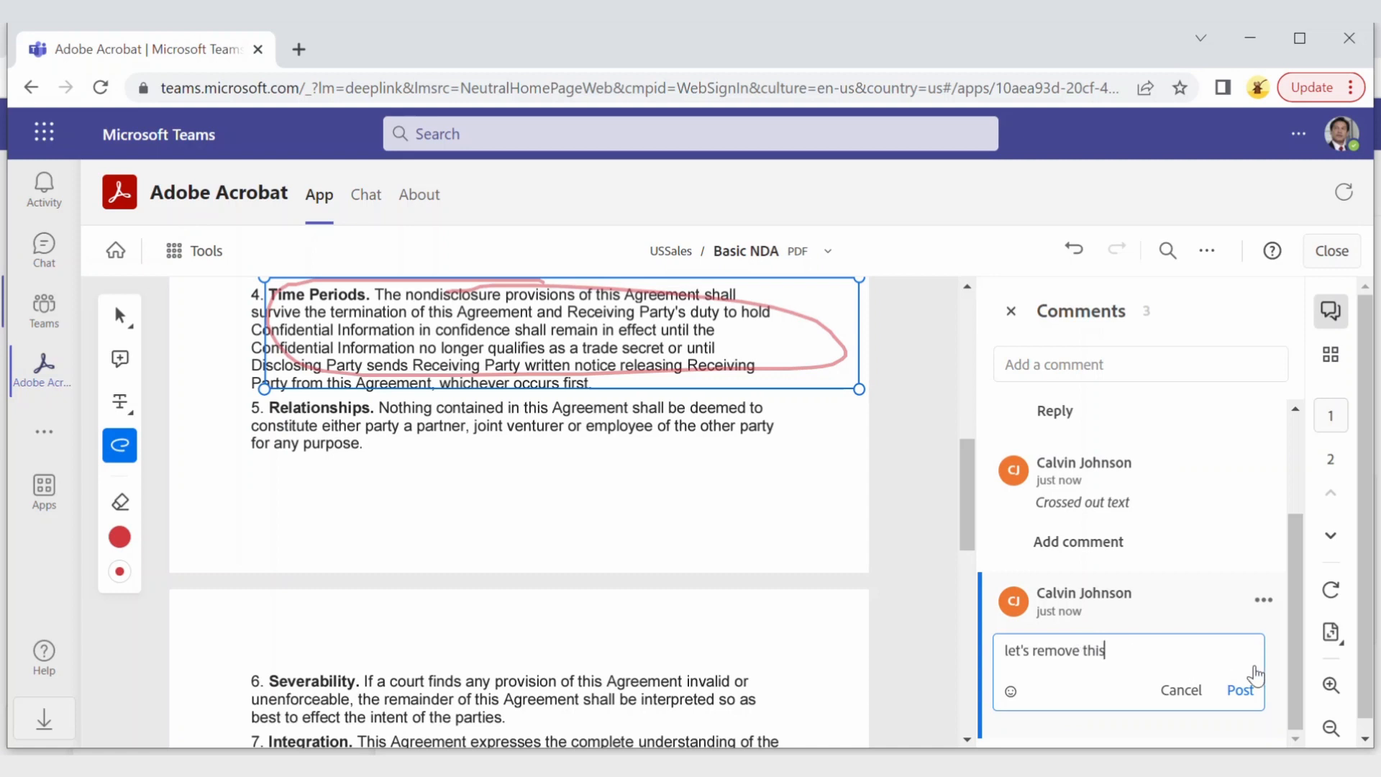
{"action": "left_click", "coordinate": [1241, 690]}
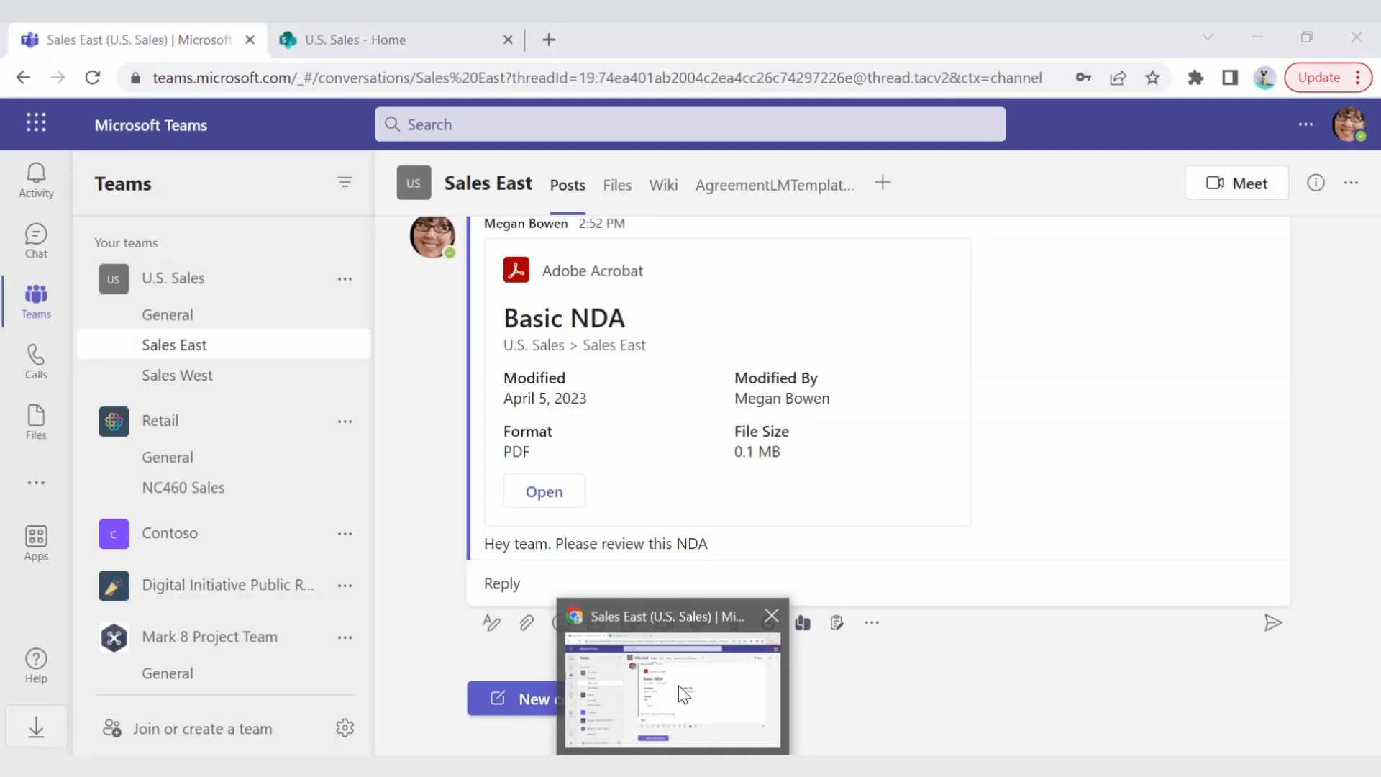
Step: Return to the document sharer's Teams window and show the Adobe Acrobat app's chat notifications
{"action": "left_click", "coordinate": [683, 693]}
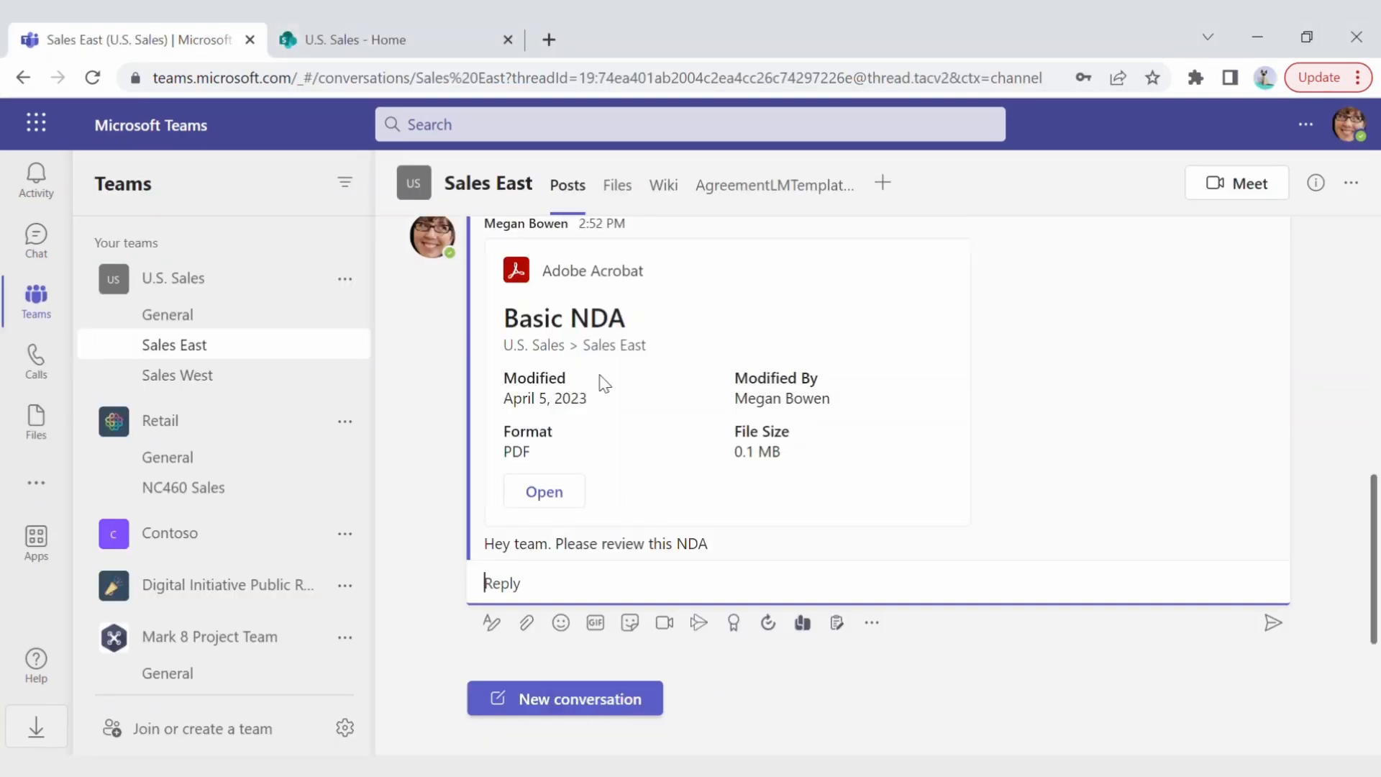
{"action": "left_click", "coordinate": [36, 483]}
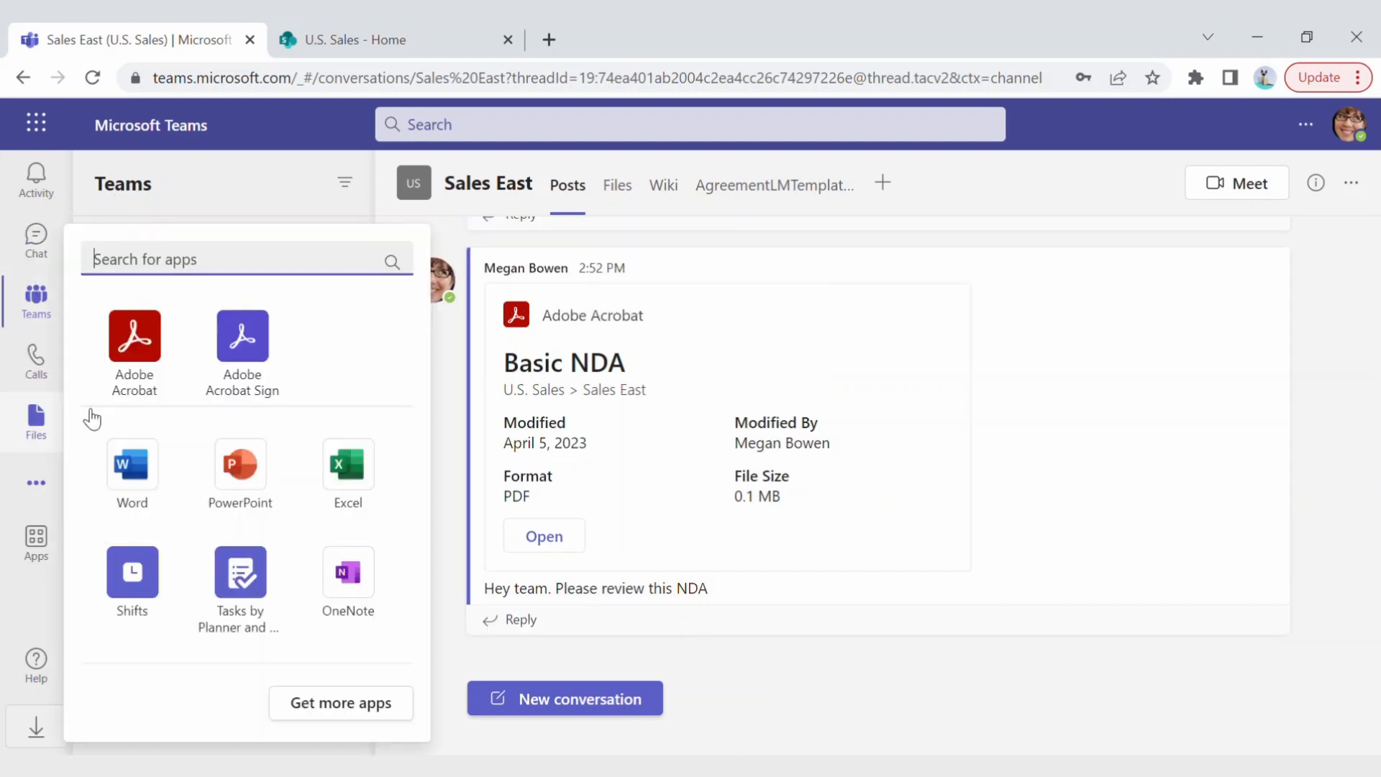
{"action": "left_click", "coordinate": [134, 337]}
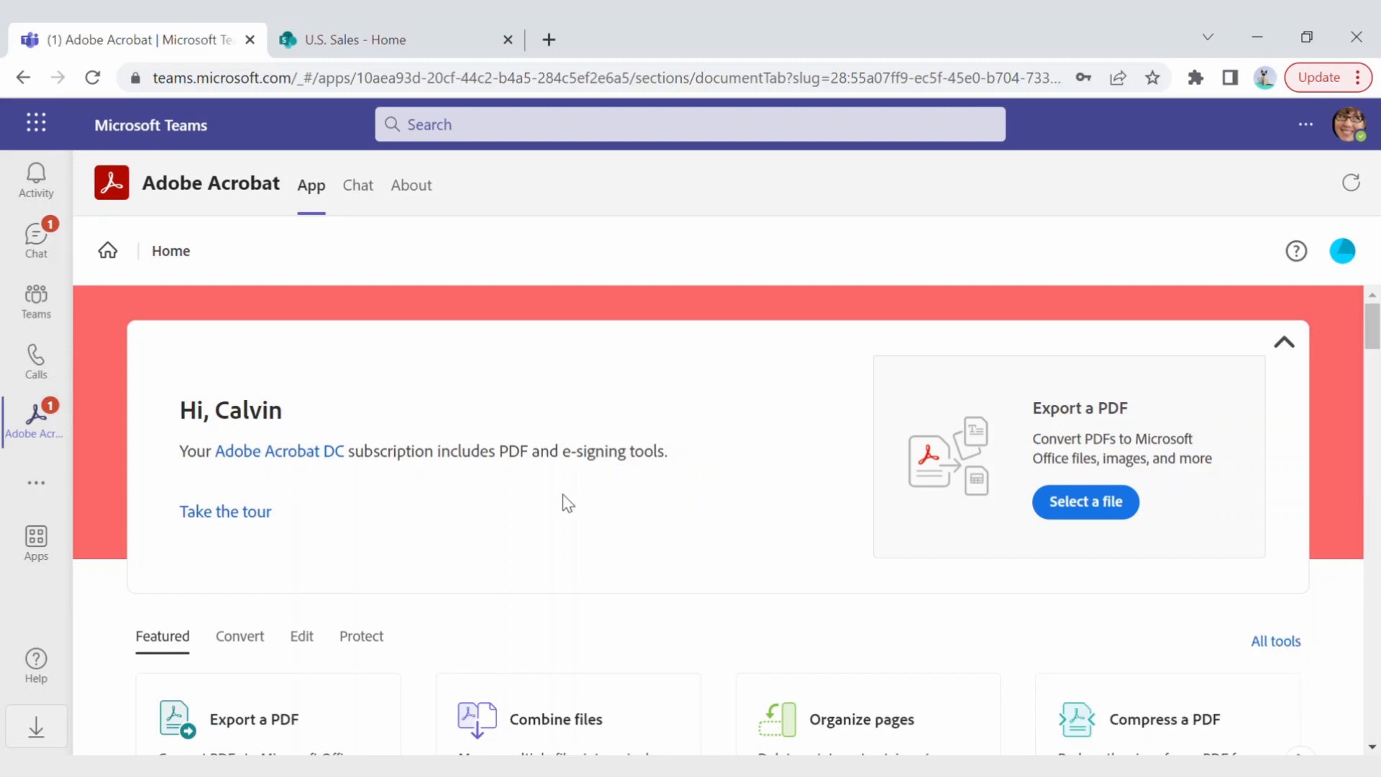
{"action": "left_click", "coordinate": [358, 191]}
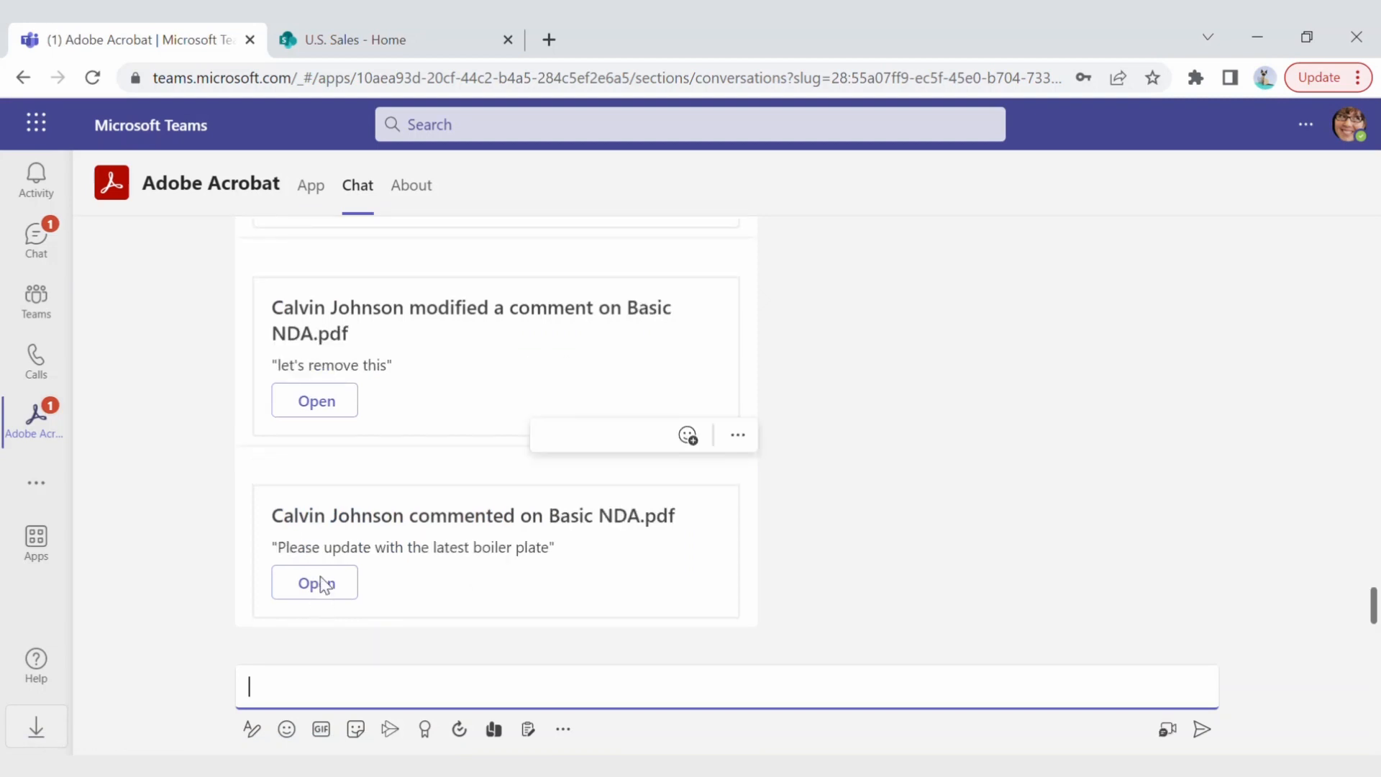
Step: Open Basic NDA from the boiler plate comment notification, review its comments and markups, and close the document
{"action": "left_click", "coordinate": [321, 587]}
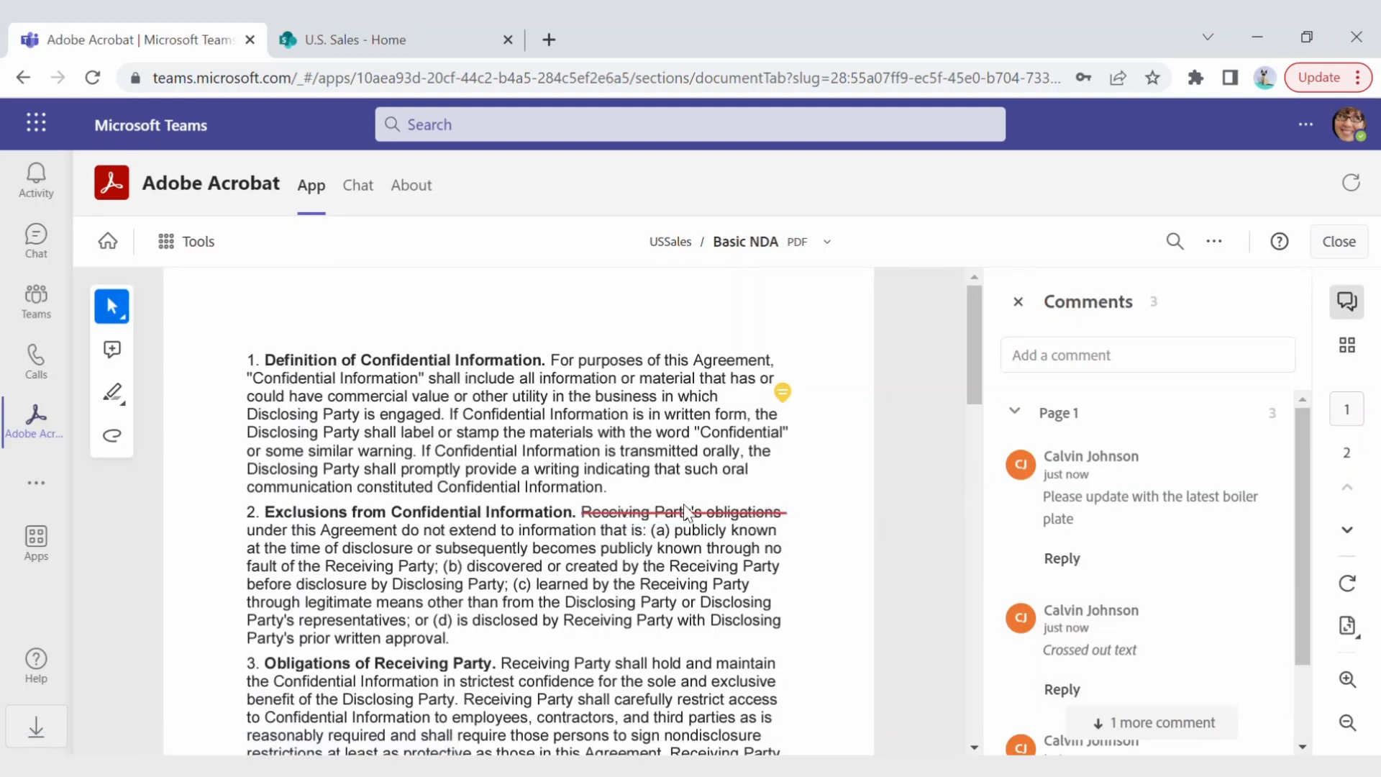
{"action": "scroll", "coordinate": [687, 512], "scroll_direction": "down", "scroll_amount": 2}
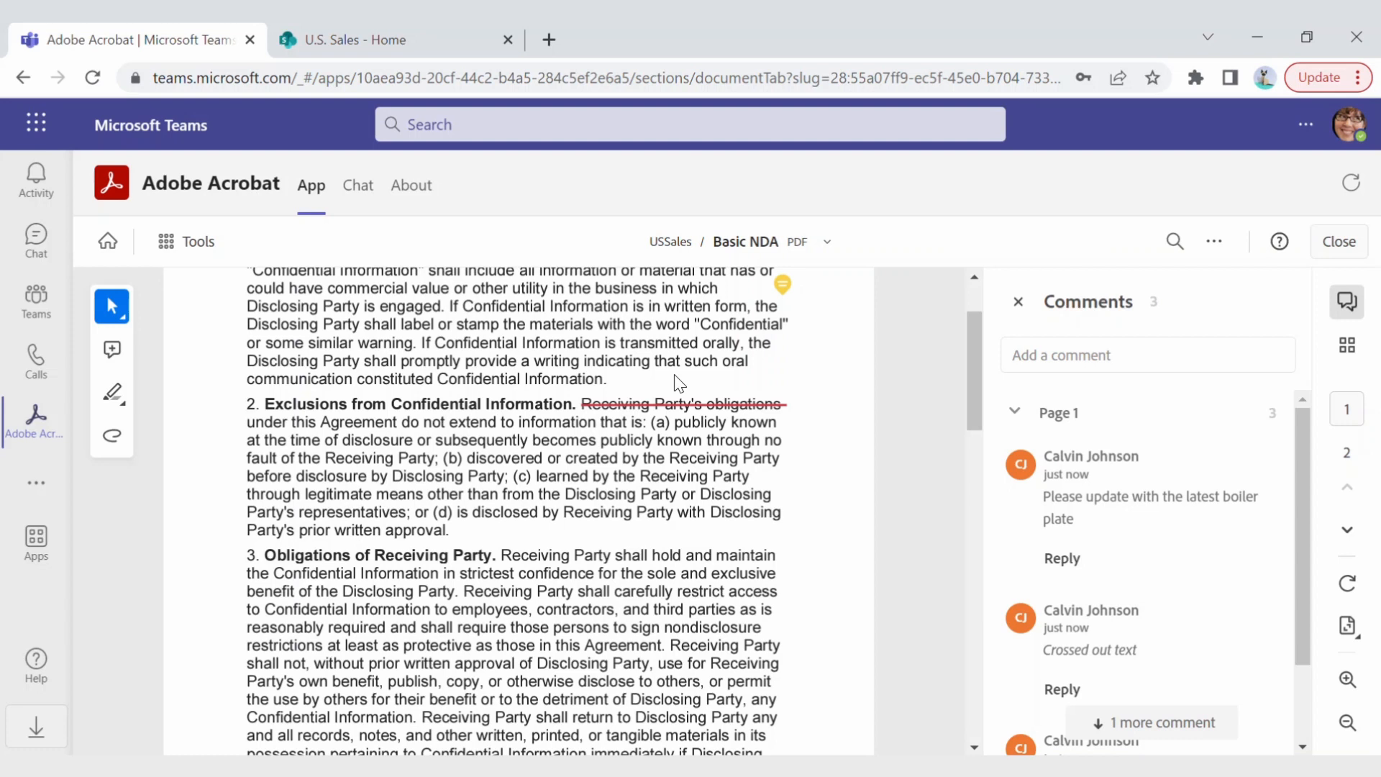
{"action": "left_click", "coordinate": [1339, 245]}
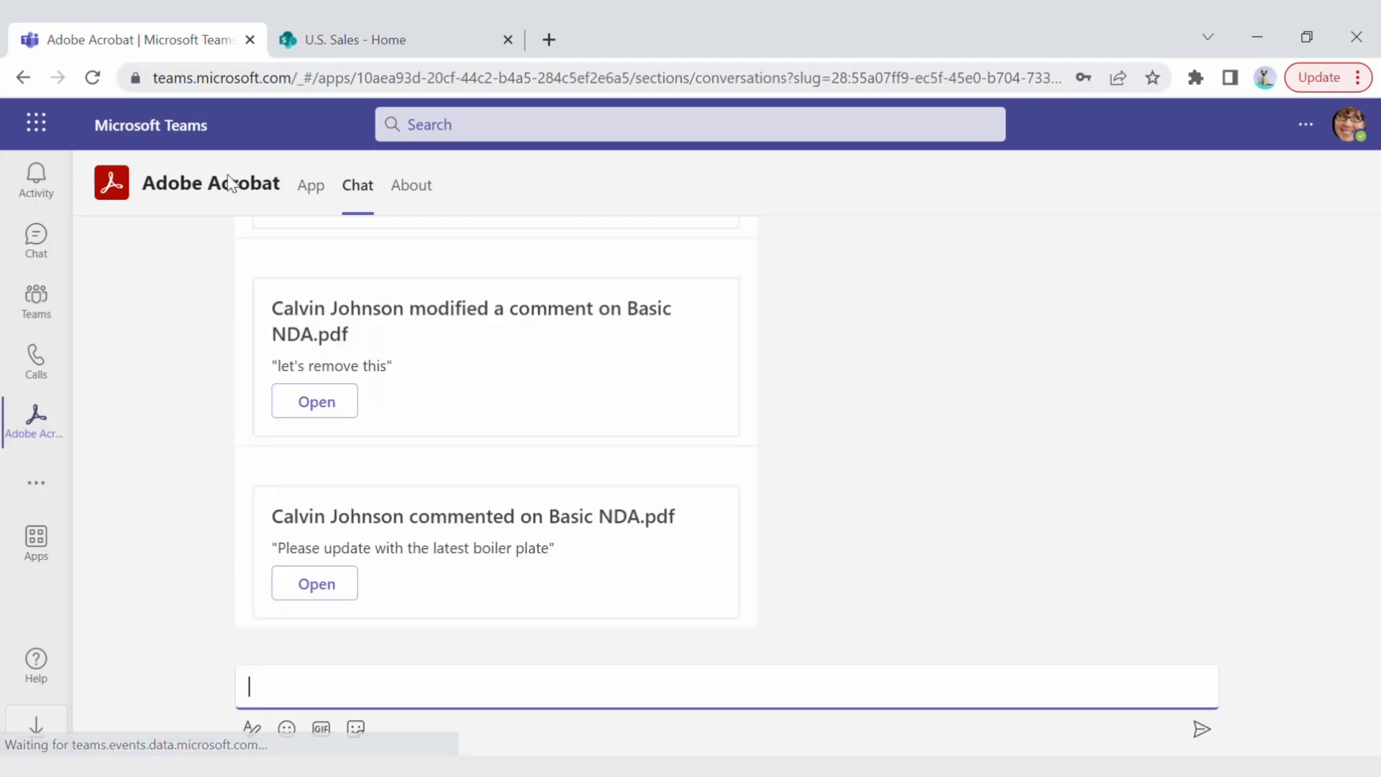
Step: Open the Sales Docs folder in the files of the Sales East channel
{"action": "left_click", "coordinate": [41, 308]}
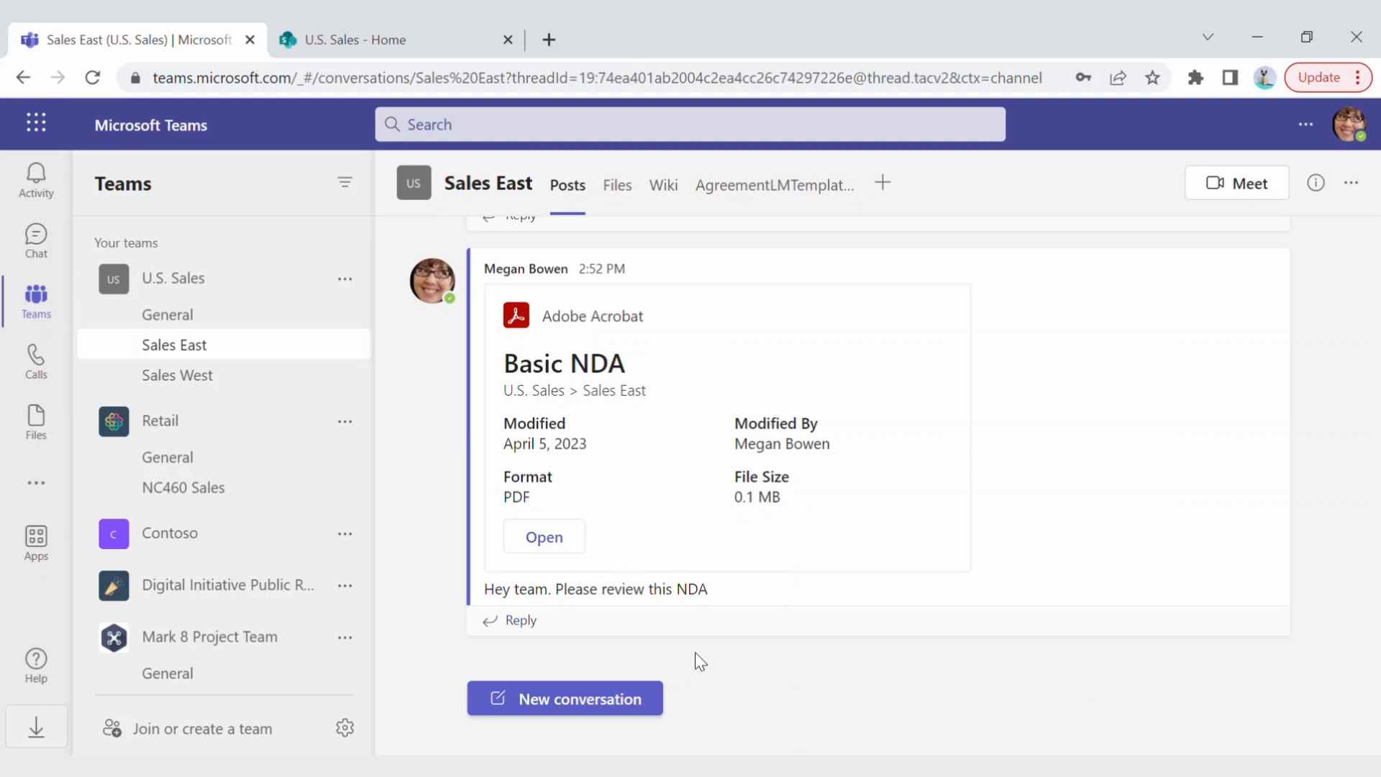
{"action": "left_click", "coordinate": [616, 185]}
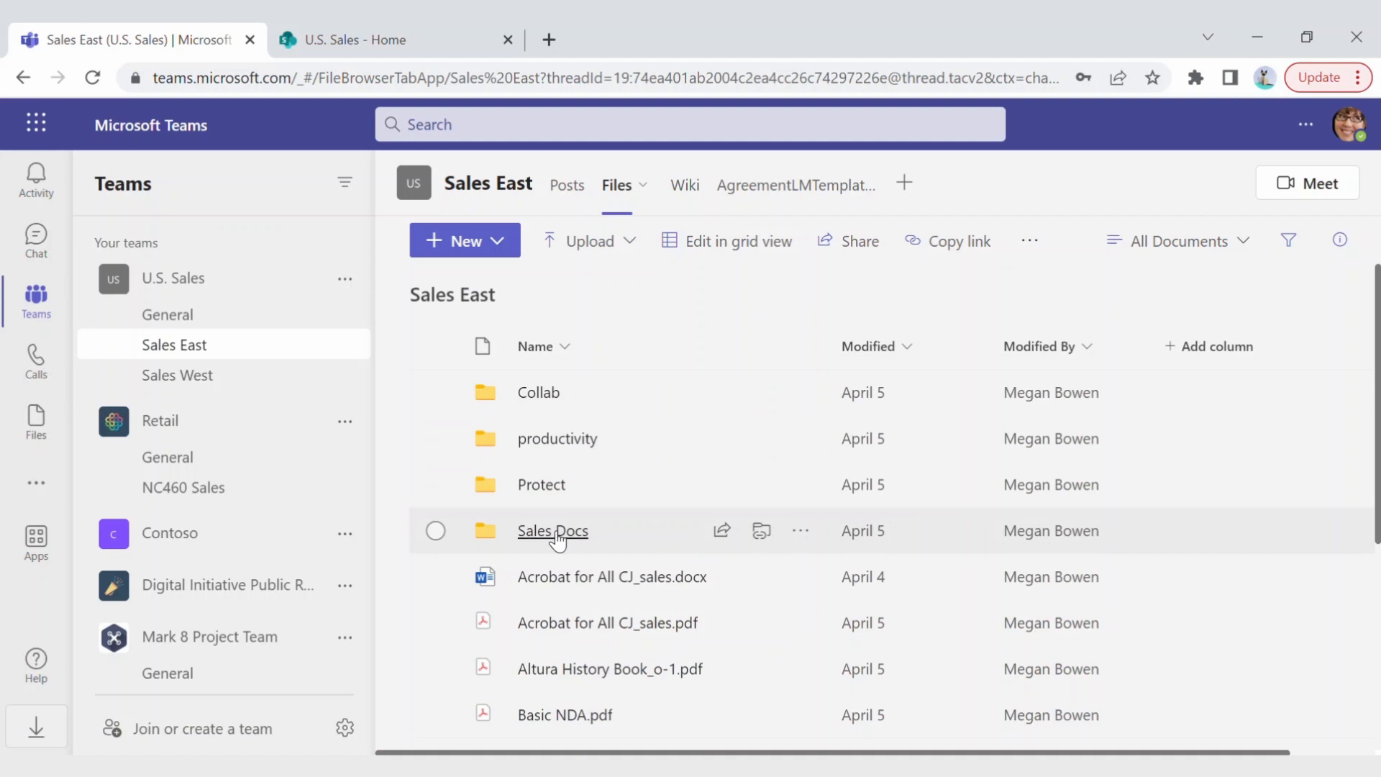
{"action": "left_click", "coordinate": [552, 532]}
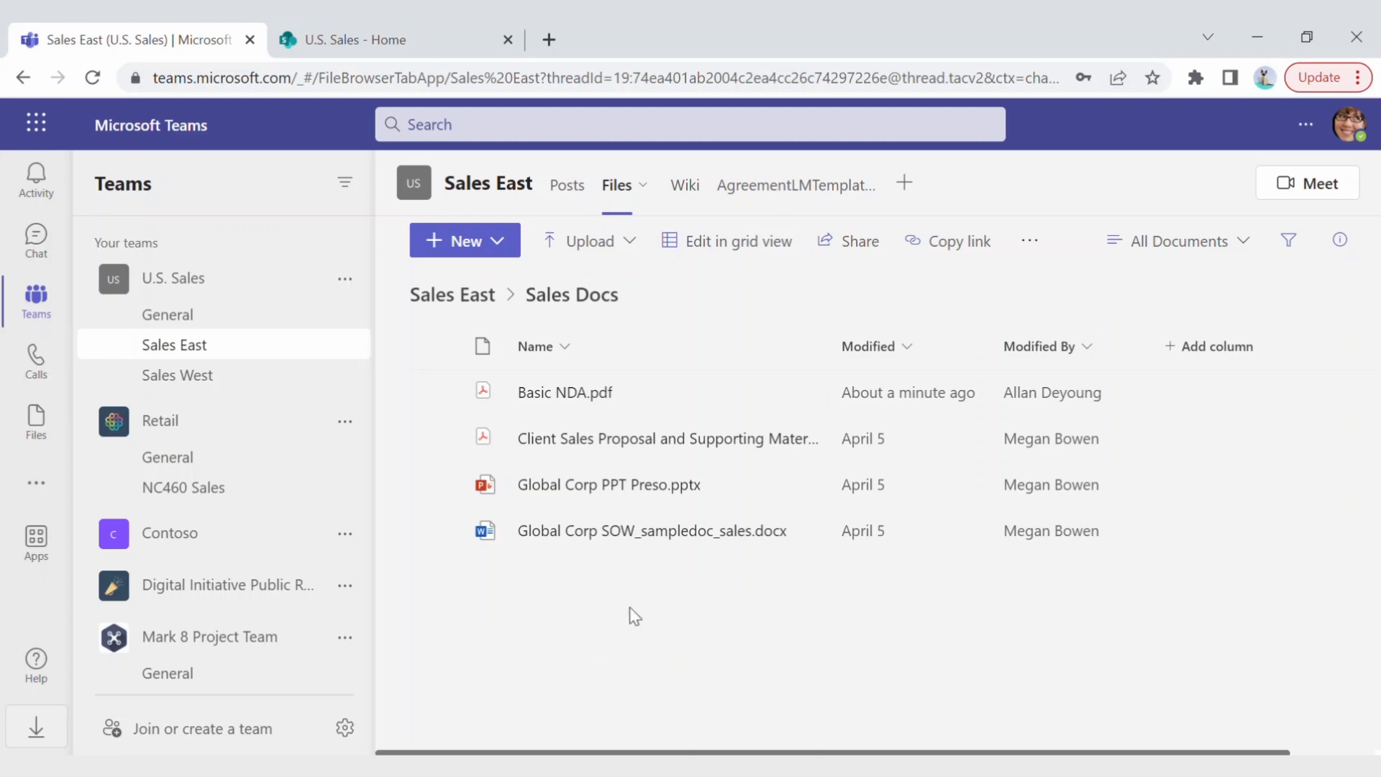
Step: Select Global Corp PPT Preso.pptx, Global Corp SOW_sampledoc_sales.docx and Basic NDA.pdf, and start Combine Files by Adobe on them
{"action": "left_click", "coordinate": [436, 485]}
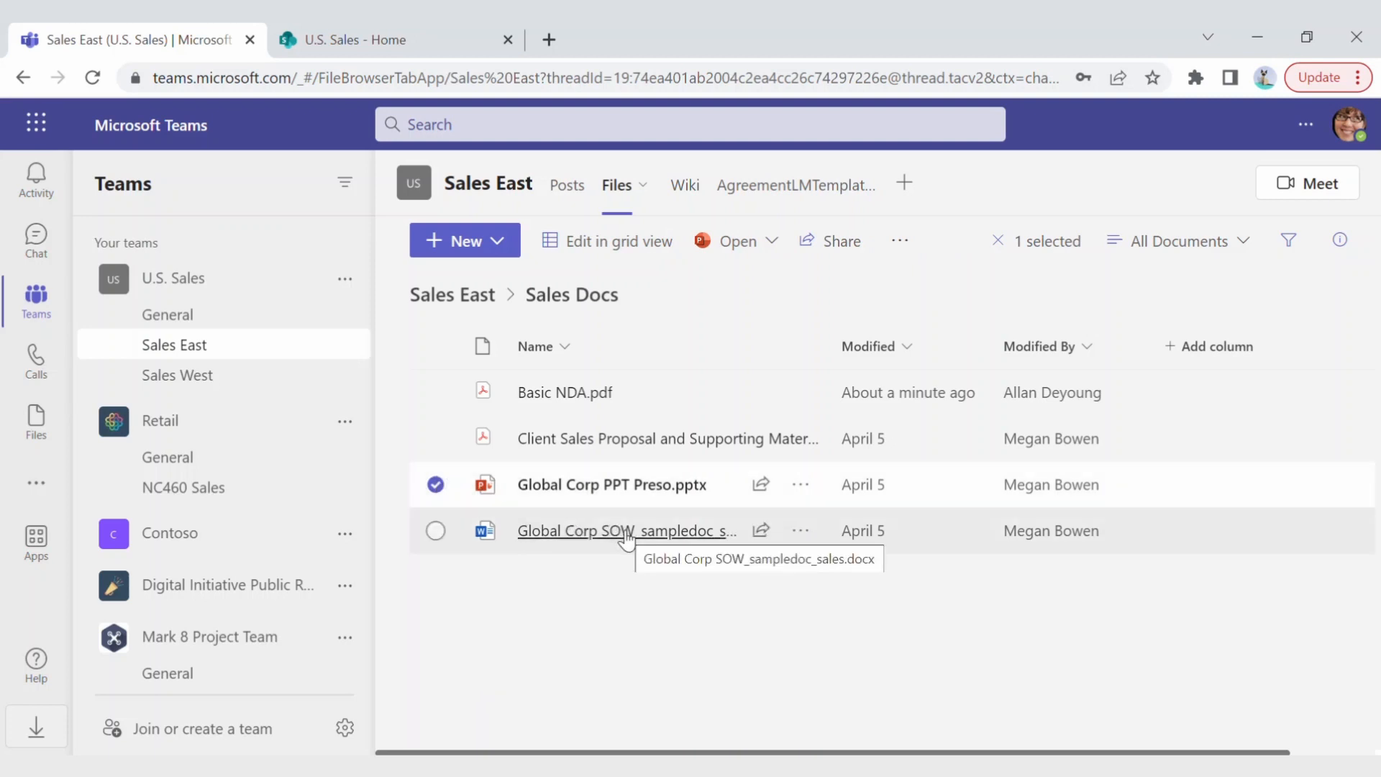
{"action": "left_click", "coordinate": [435, 531]}
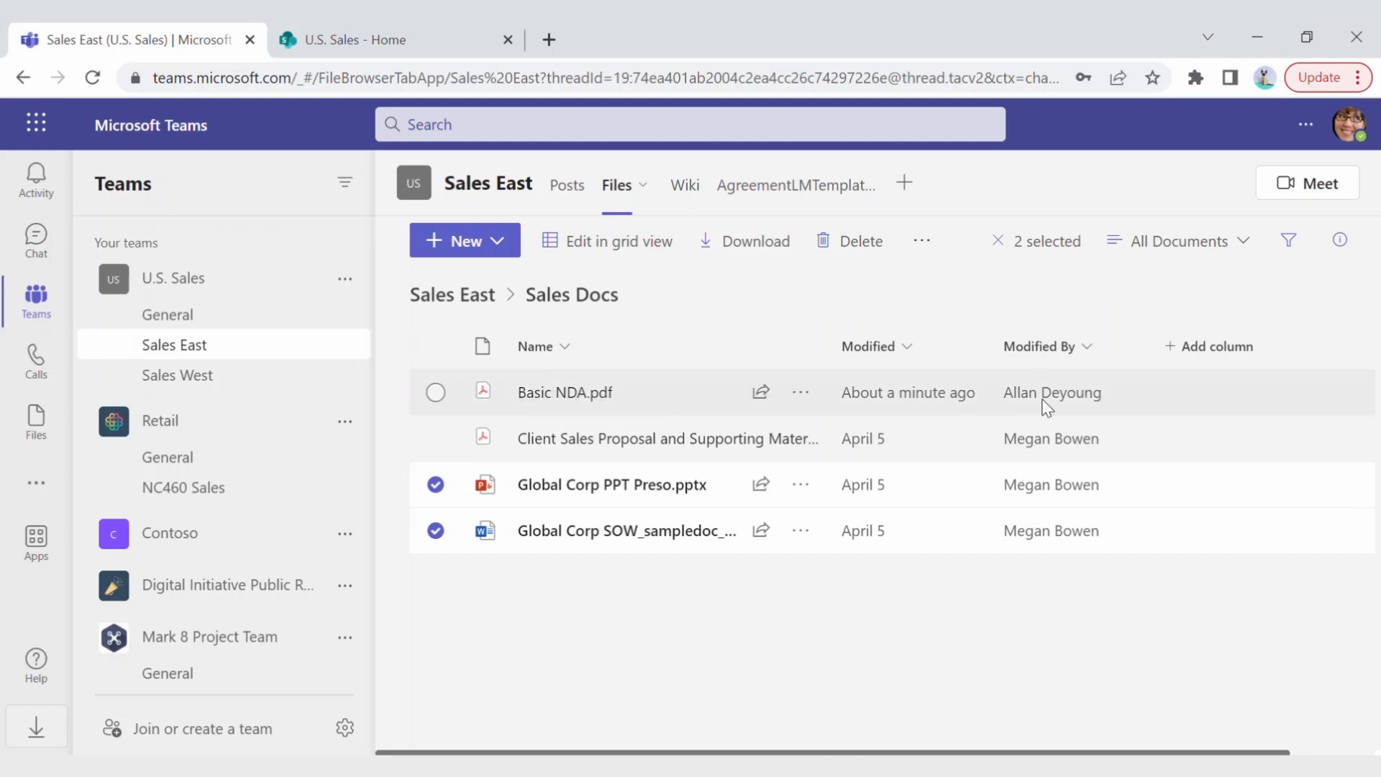
{"action": "left_click", "coordinate": [435, 393]}
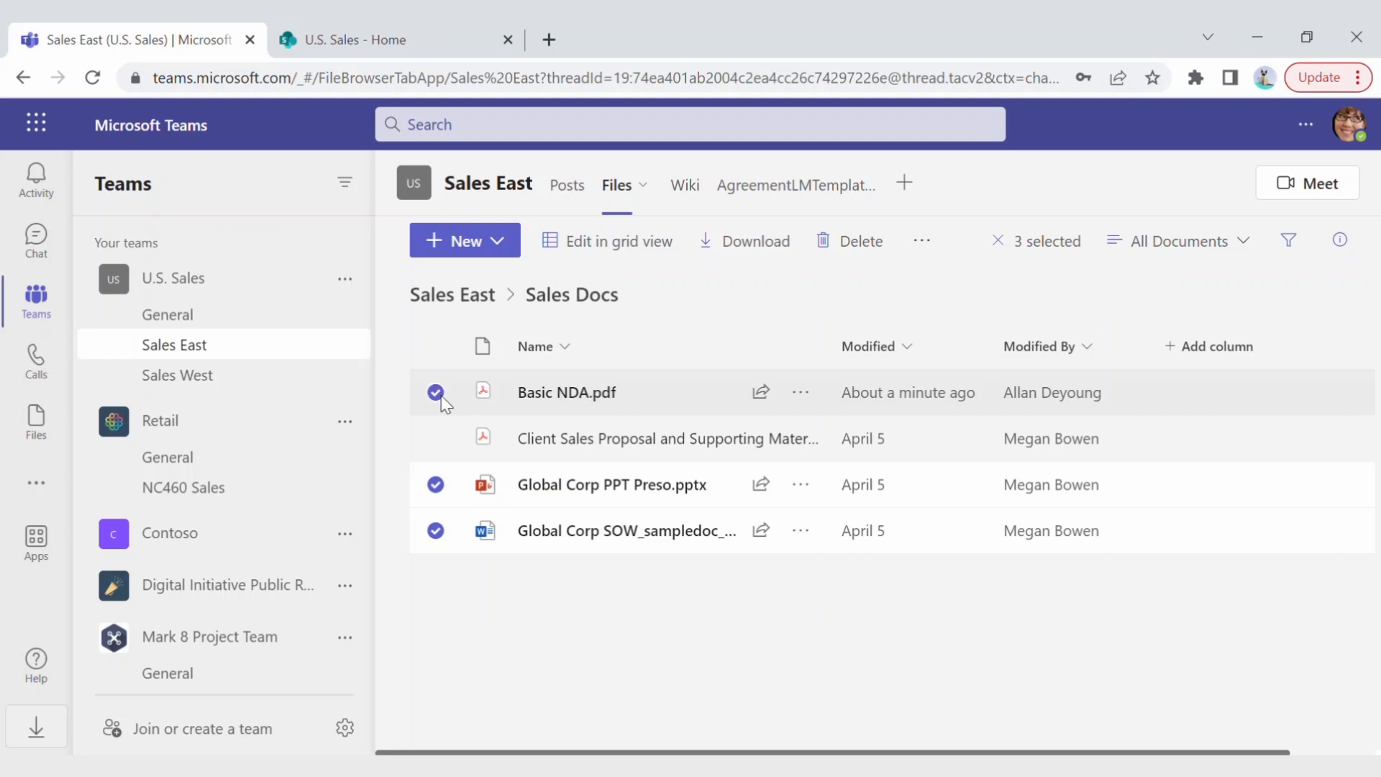
{"action": "left_click", "coordinate": [800, 393]}
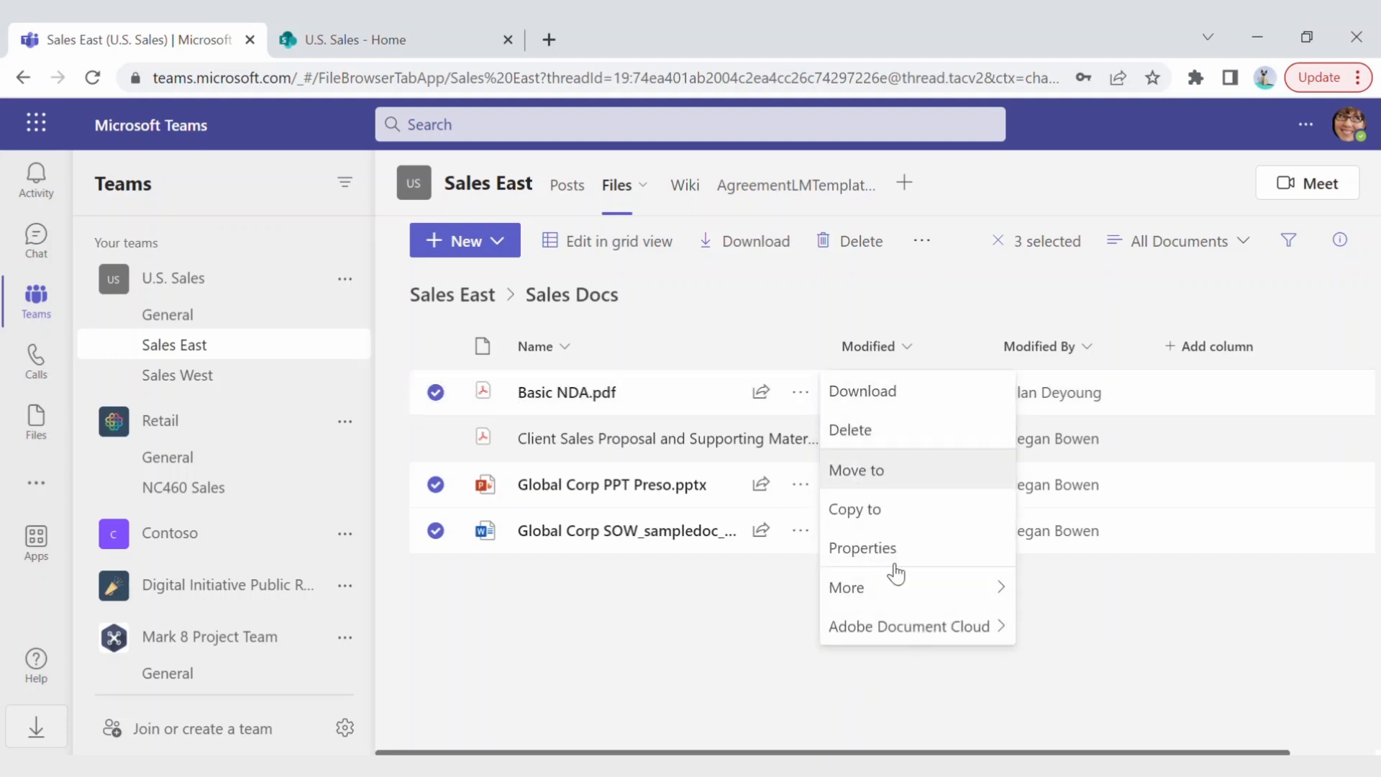
{"action": "mouse_move", "coordinate": [912, 629]}
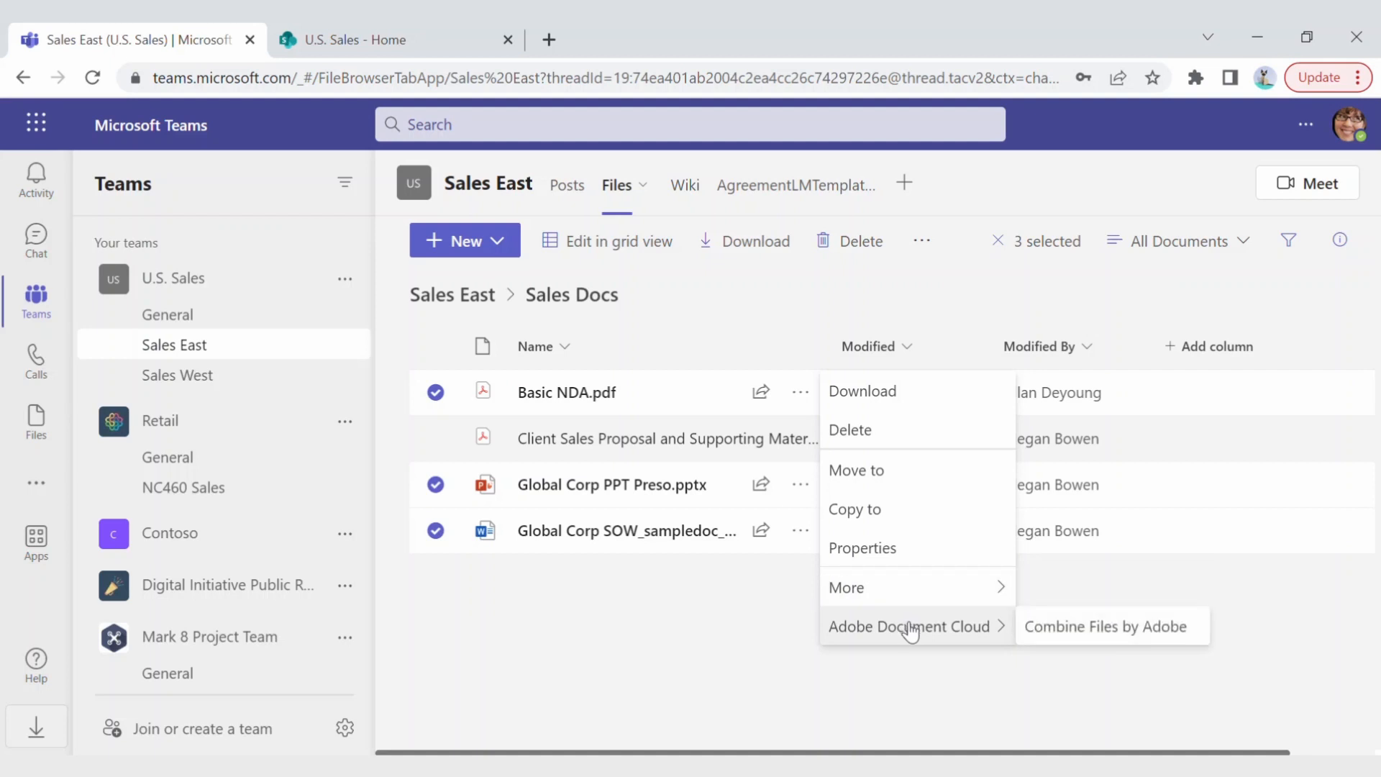
{"action": "left_click", "coordinate": [1076, 629]}
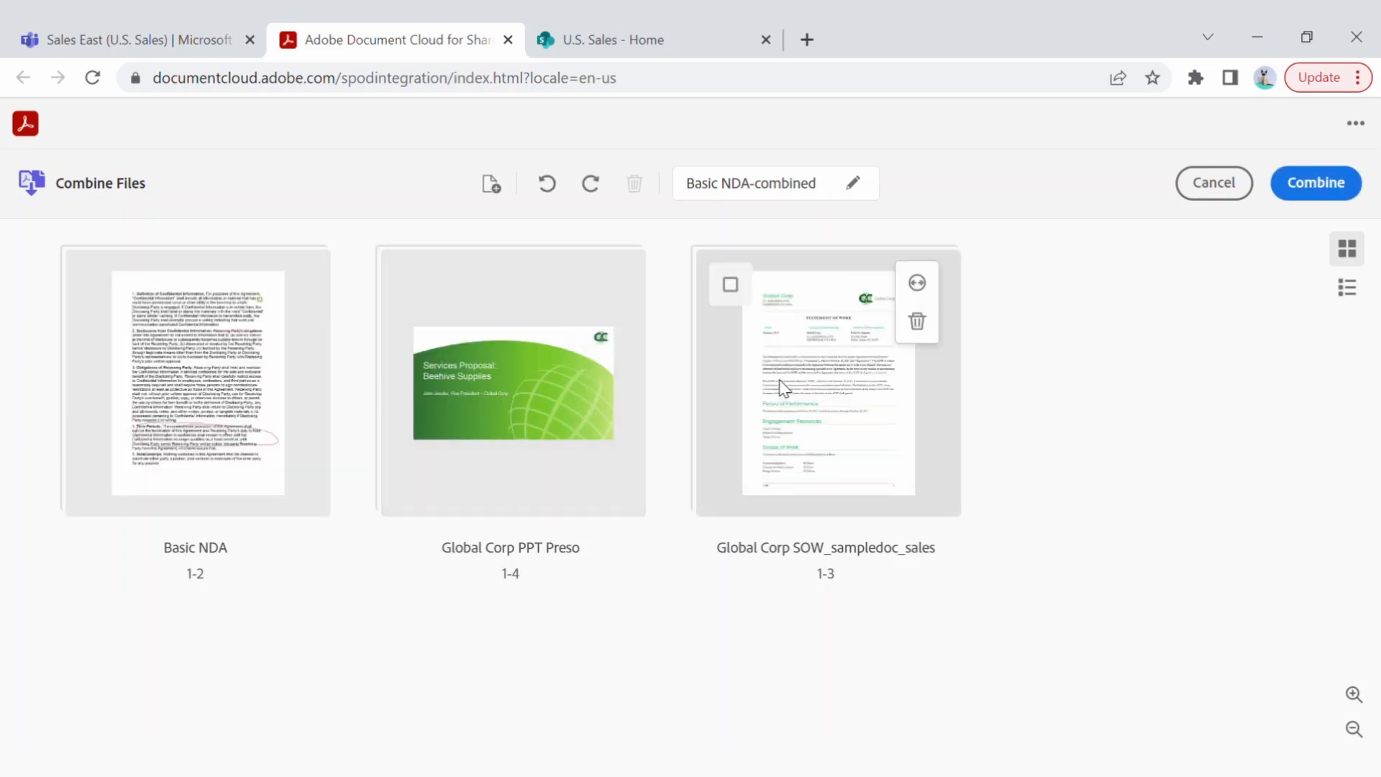
Step: Move Global Corp SOW_sampledoc_sales ahead of Global Corp PPT Preso, and expand the presentation to rotate its four pages counterclockwise
{"action": "left_click_drag", "start_coordinate": [808, 390], "coordinate": [391, 361]}
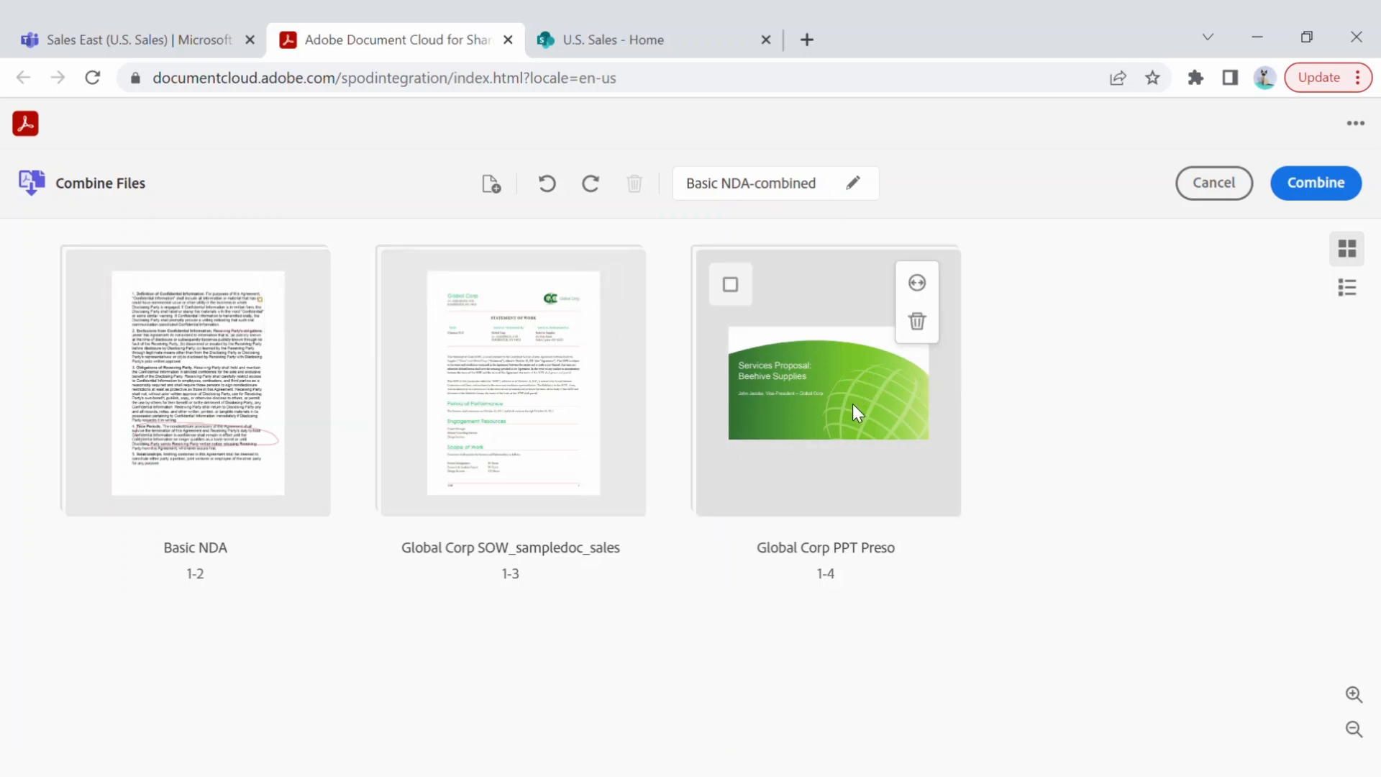
{"action": "left_click", "coordinate": [916, 283]}
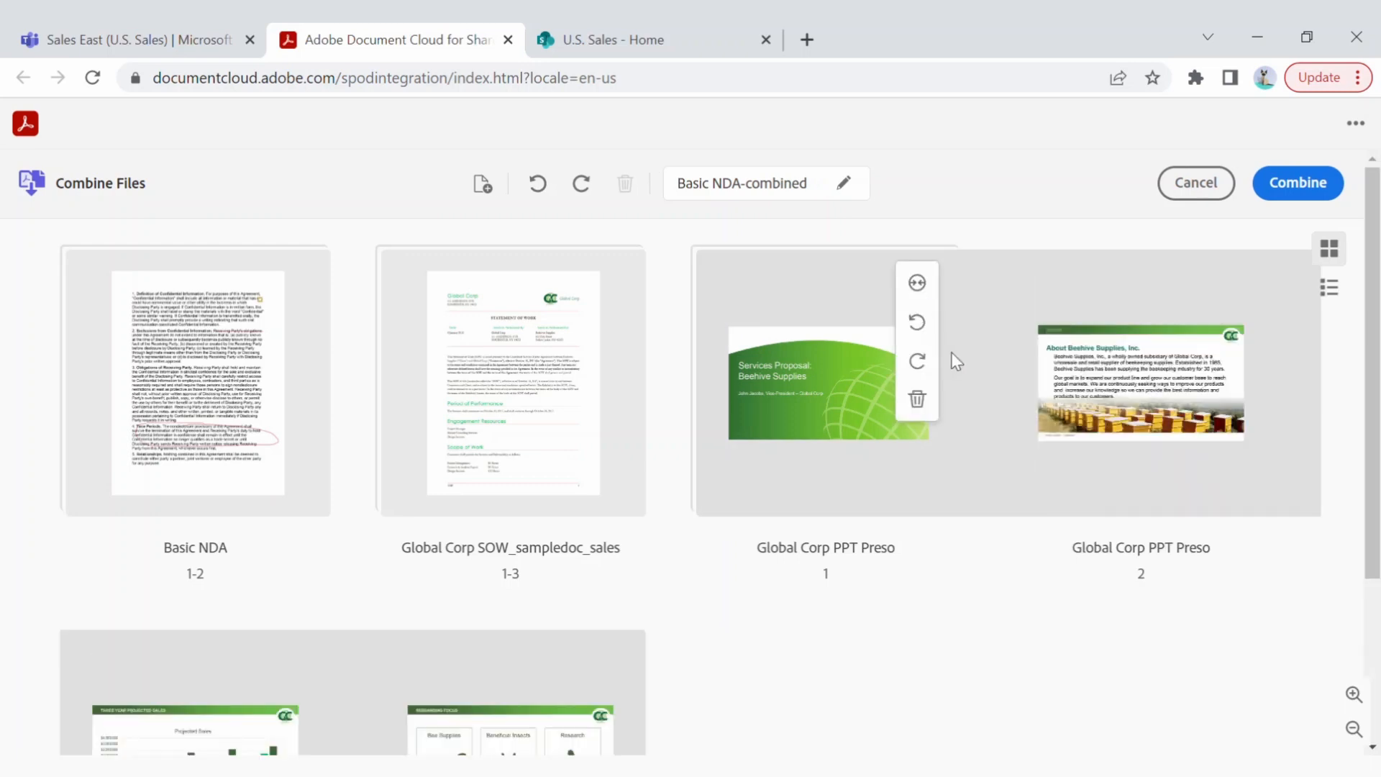
{"action": "left_click", "coordinate": [916, 323]}
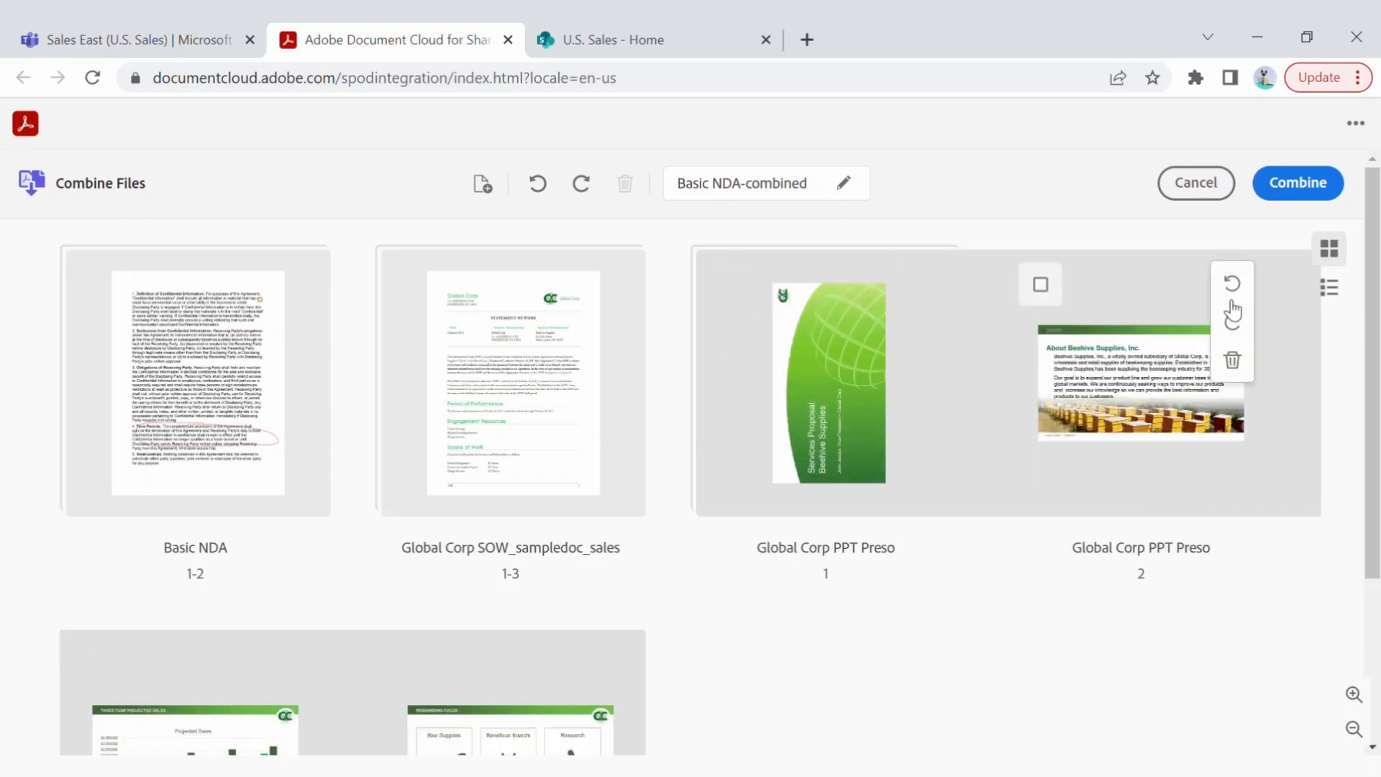
{"action": "left_click", "coordinate": [1233, 287]}
{"action": "scroll", "coordinate": [202, 619], "scroll_direction": "down", "scroll_amount": 3}
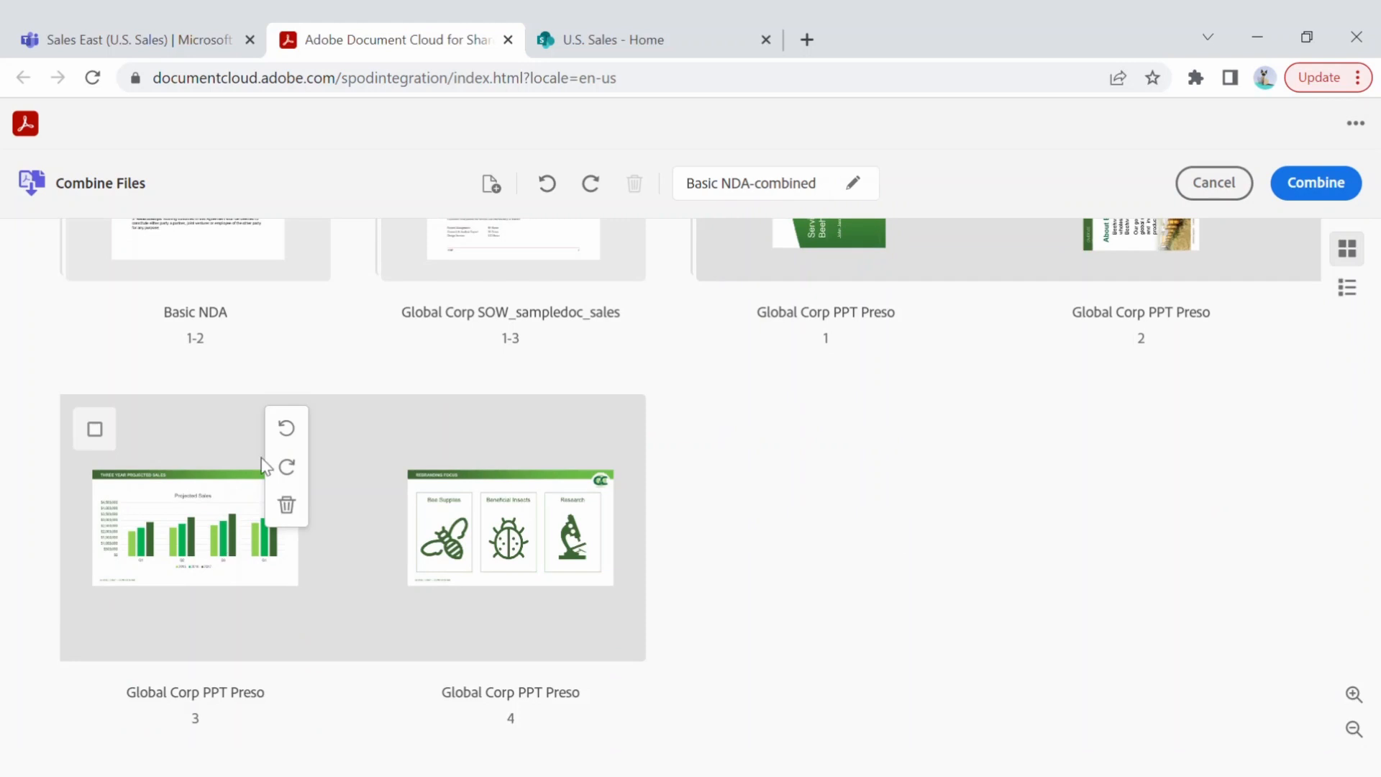
{"action": "left_click", "coordinate": [287, 430]}
{"action": "left_click", "coordinate": [601, 430]}
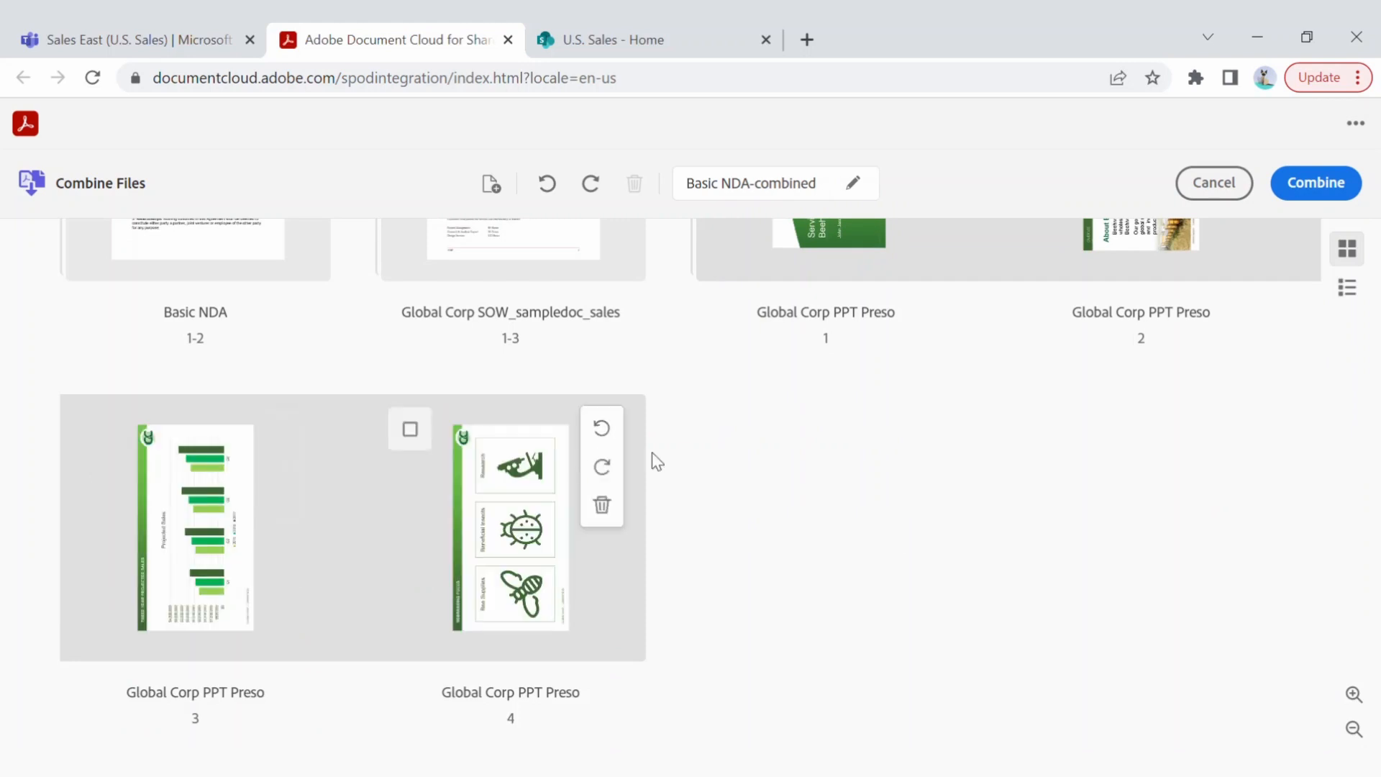
Step: Delete page 3, the projected sales chart, from Global Corp PPT Preso
{"action": "scroll", "coordinate": [676, 482], "scroll_direction": "up", "scroll_amount": 3}
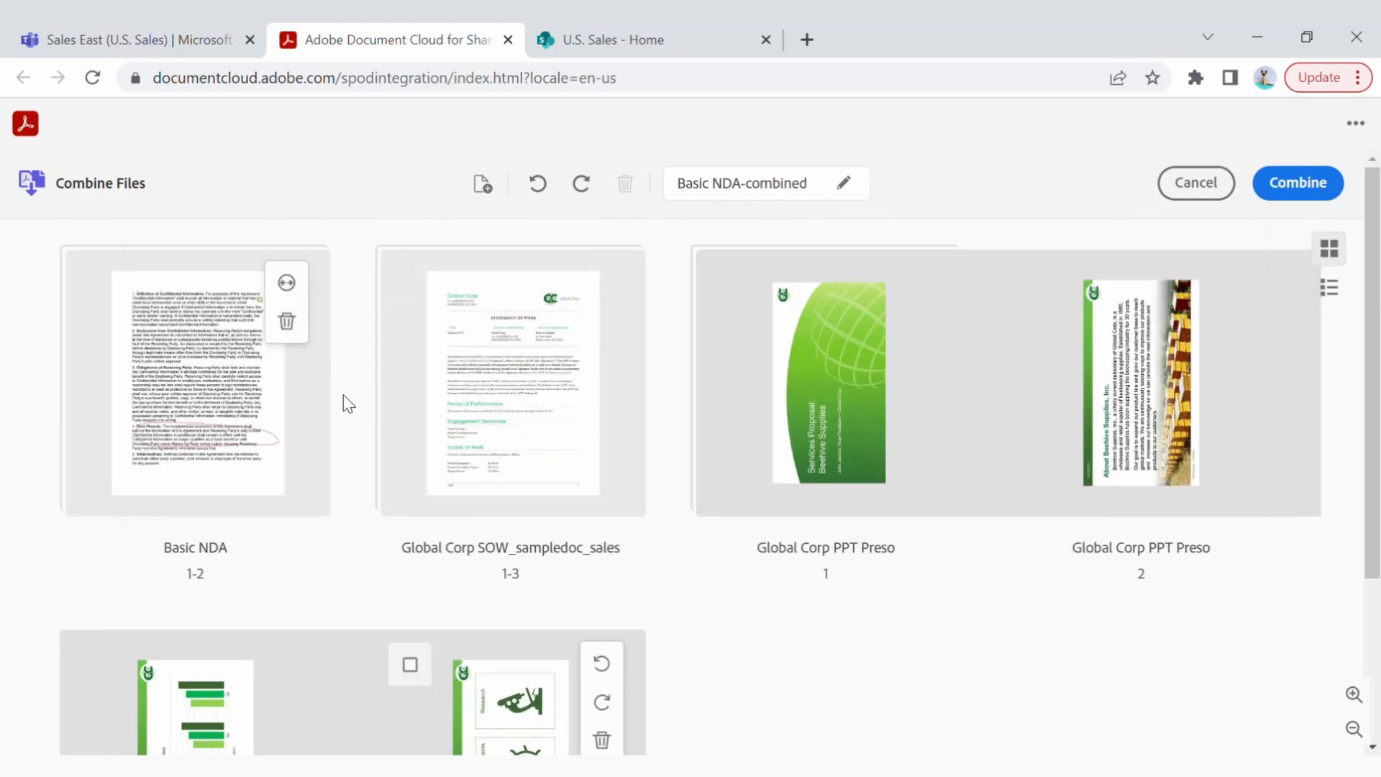
{"action": "scroll", "coordinate": [446, 446], "scroll_direction": "down", "scroll_amount": 3}
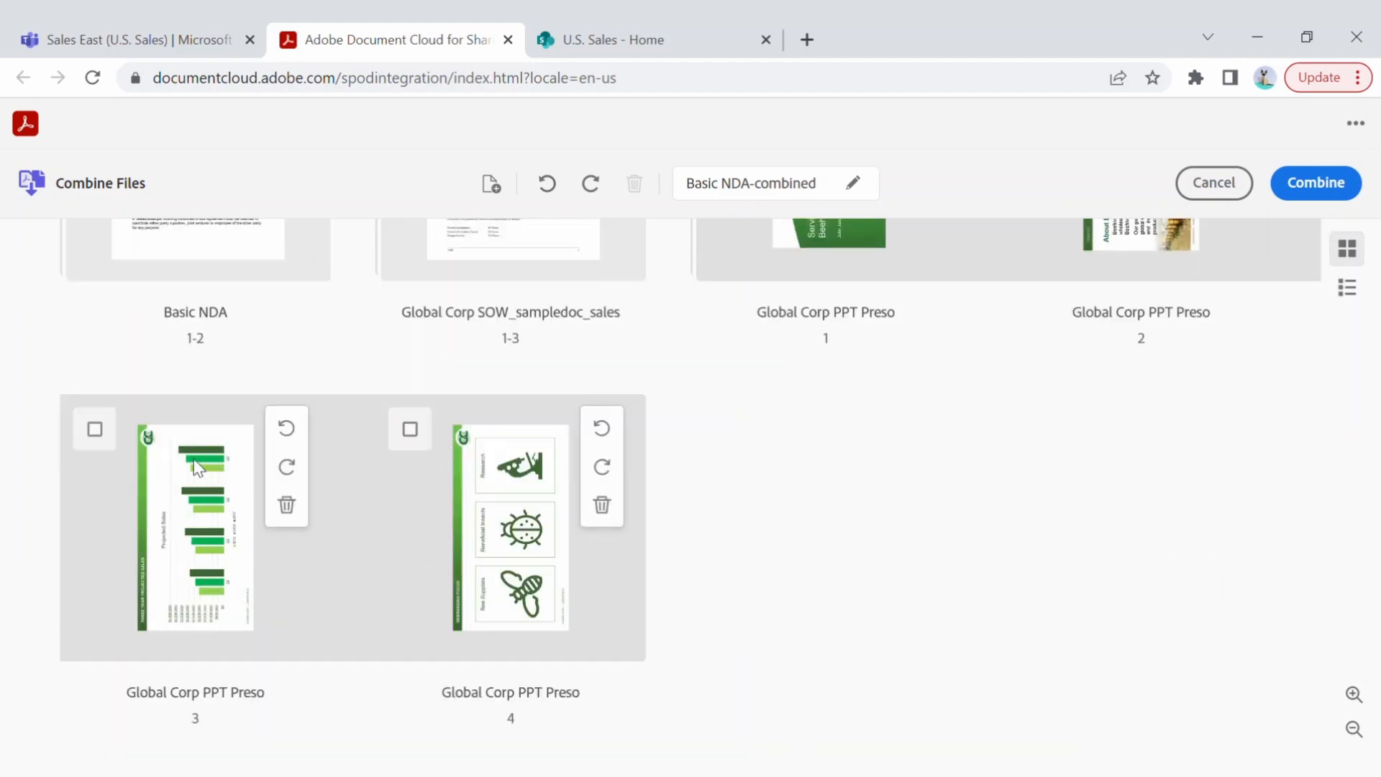
{"action": "left_click", "coordinate": [94, 431]}
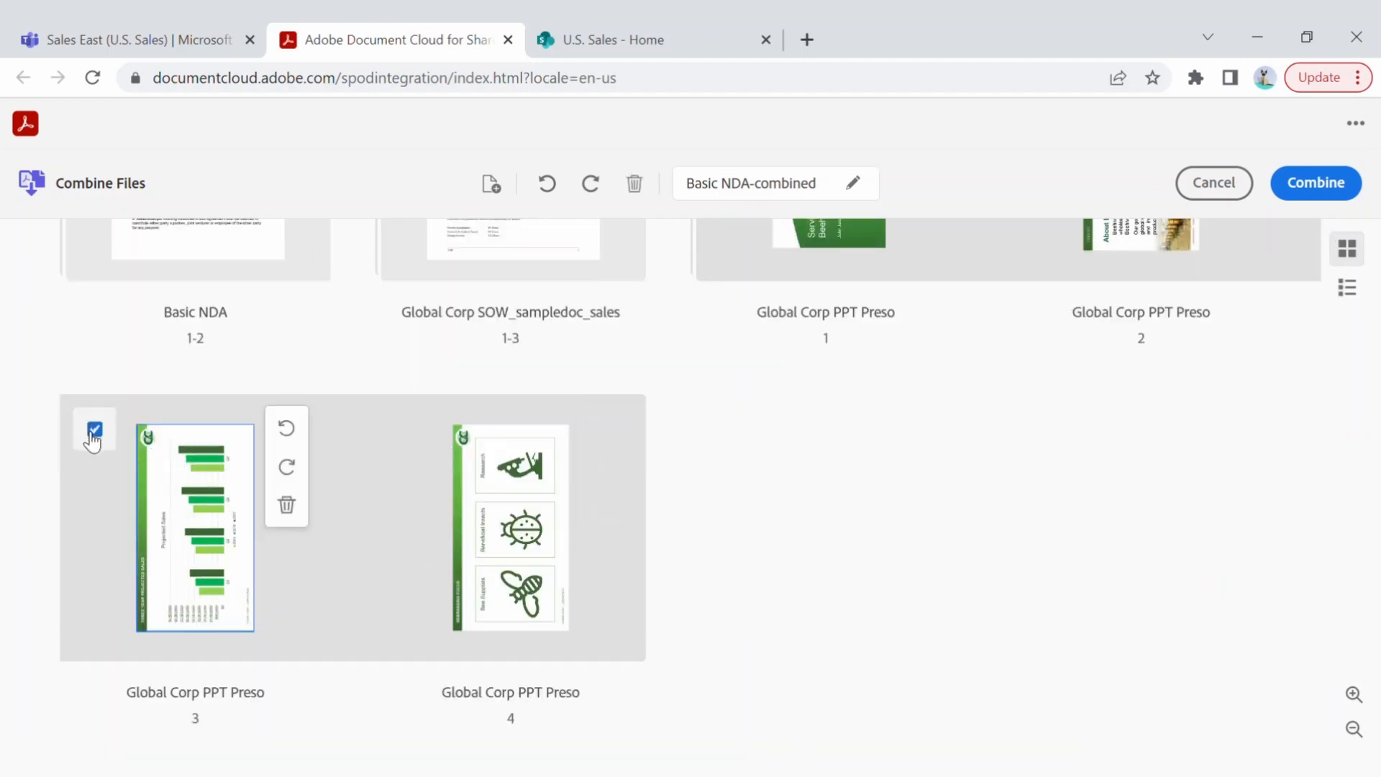
{"action": "left_click", "coordinate": [286, 513]}
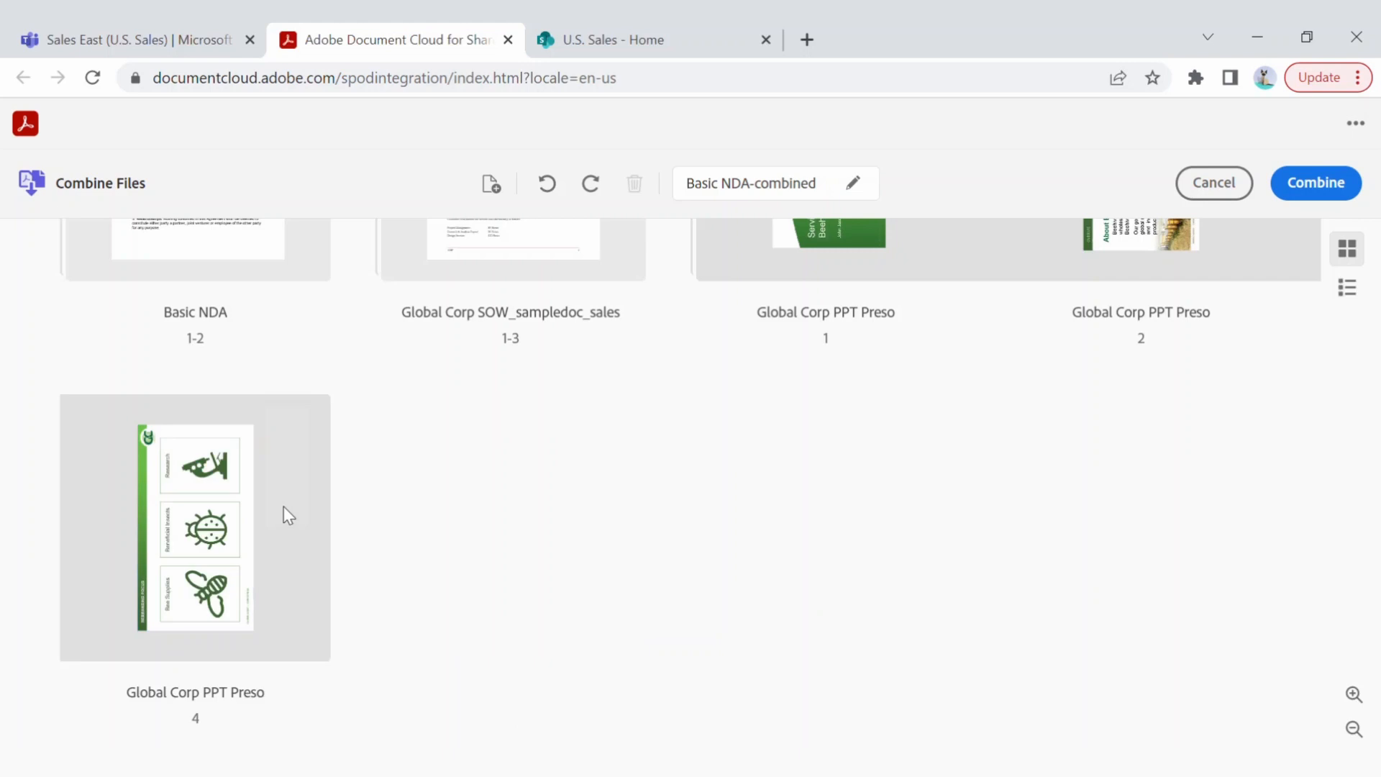
Step: Name the combined file "Sales Proposal" and combine the arranged documents into one PDF
{"action": "scroll", "coordinate": [471, 542], "scroll_direction": "up", "scroll_amount": 3}
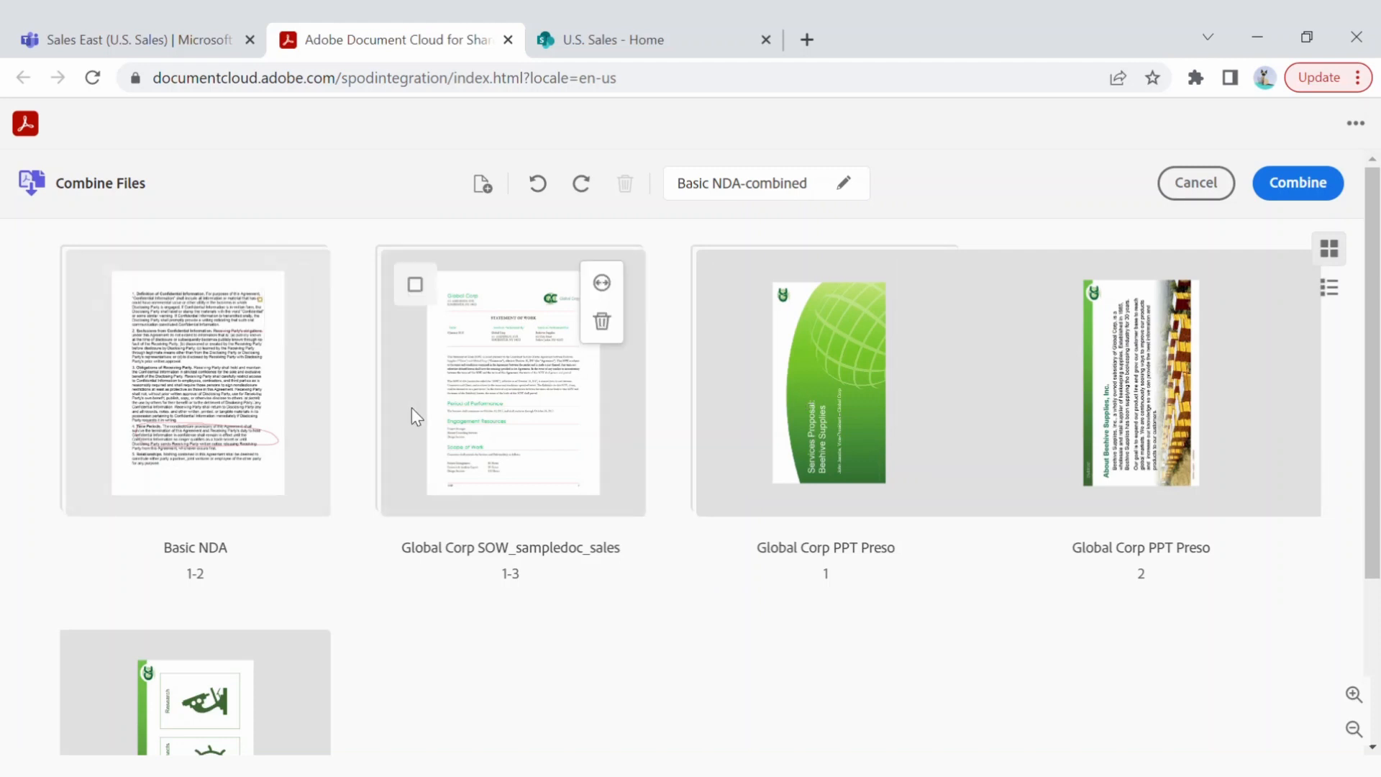
{"action": "left_click", "coordinate": [842, 183]}
{"action": "left_click_drag", "start_coordinate": [832, 183], "coordinate": [645, 181]}
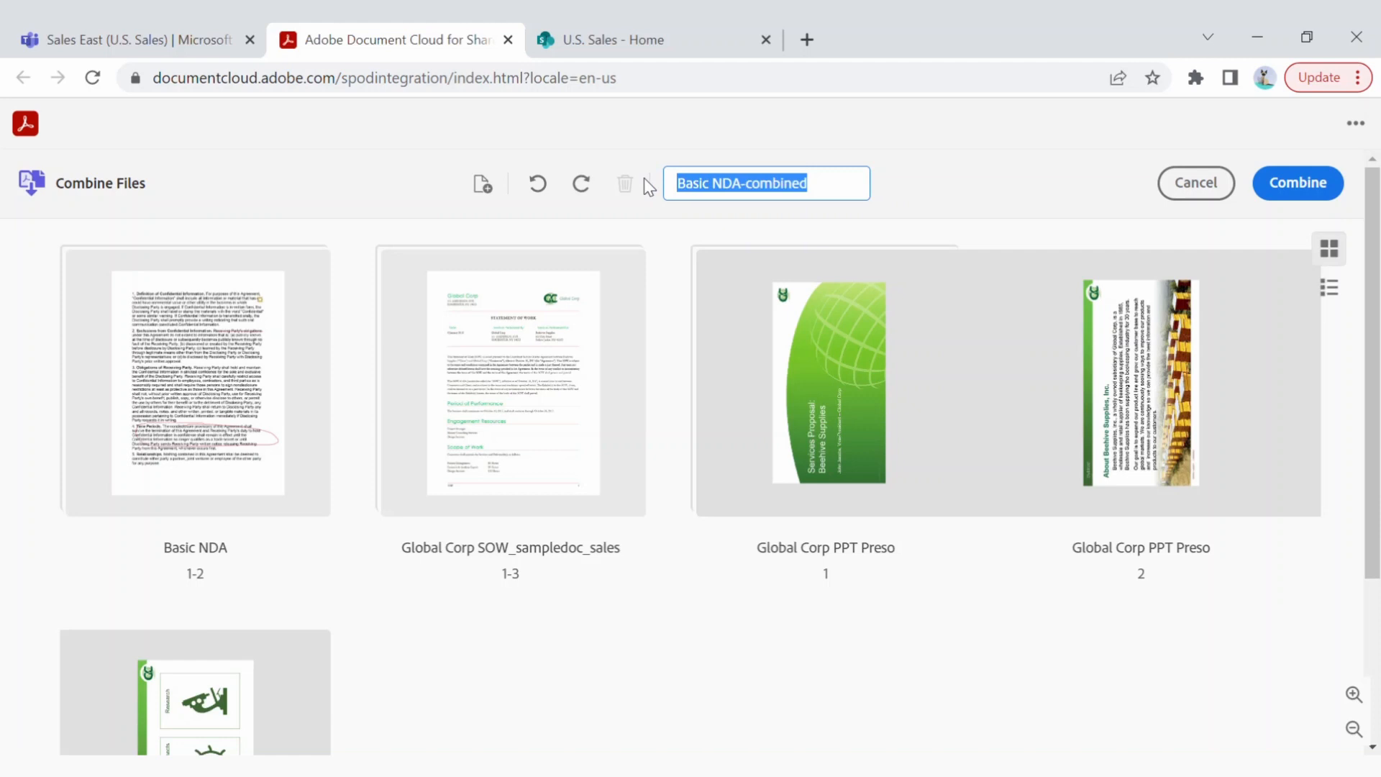
{"action": "type", "text": "Slaes"}
{"action": "key", "text": "BackSpace"}
{"action": "key", "text": "BackSpace"}
{"action": "key", "text": "BackSpace"}
{"action": "key", "text": "BackSpace"}
{"action": "type", "text": "ales prop"}
{"action": "key", "text": "BackSpace"}
{"action": "key", "text": "BackSpace"}
{"action": "key", "text": "BackSpace"}
{"action": "key", "text": "BackSpace"}
{"action": "type", "text": "Proposal"}
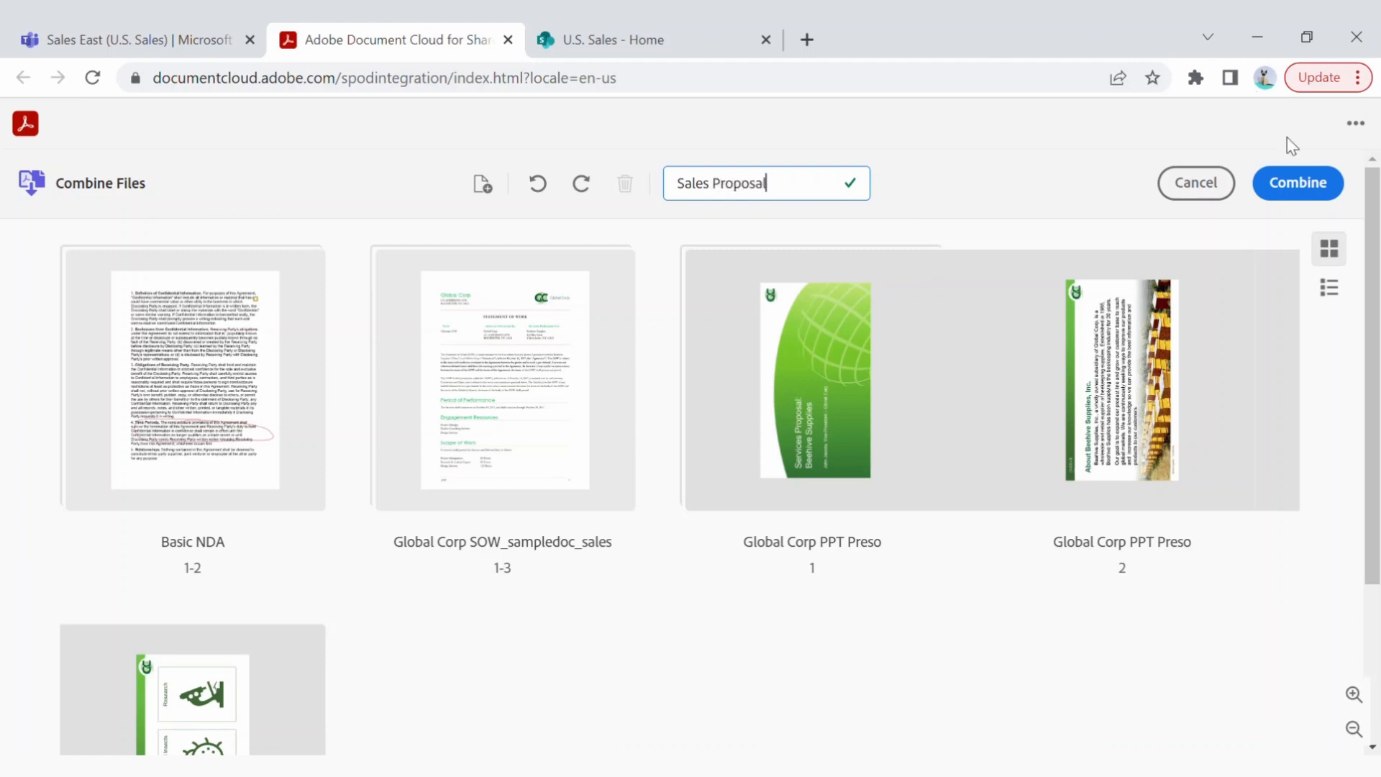
{"action": "left_click", "coordinate": [1287, 188]}
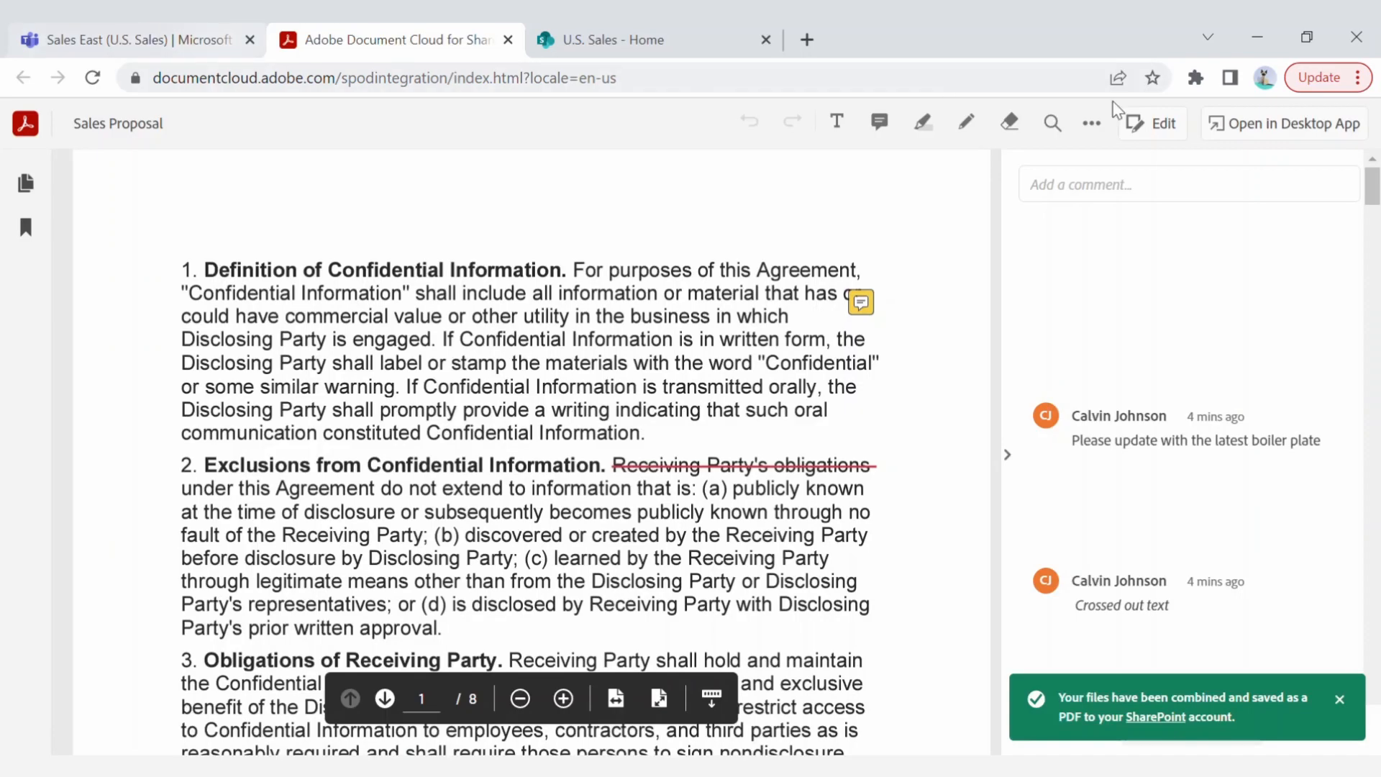
Step: Examine the combined Sales Proposal PDF from the NDA with its comments through the statement of work to the rotated presentation pages
{"action": "scroll", "coordinate": [617, 311], "scroll_direction": "down", "scroll_amount": 3}
{"action": "scroll", "coordinate": [617, 311], "scroll_direction": "down", "scroll_amount": 11}
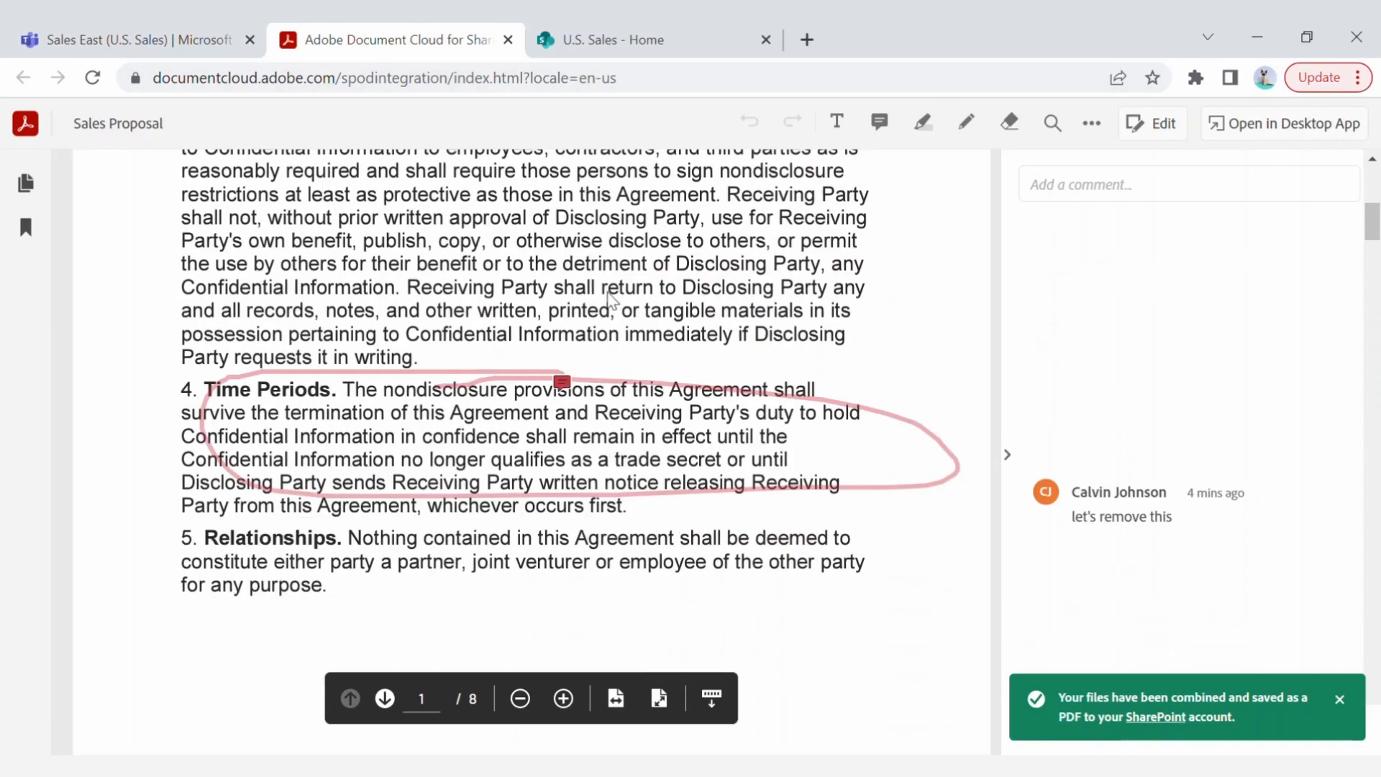
{"action": "scroll", "coordinate": [586, 205], "scroll_direction": "down", "scroll_amount": 10}
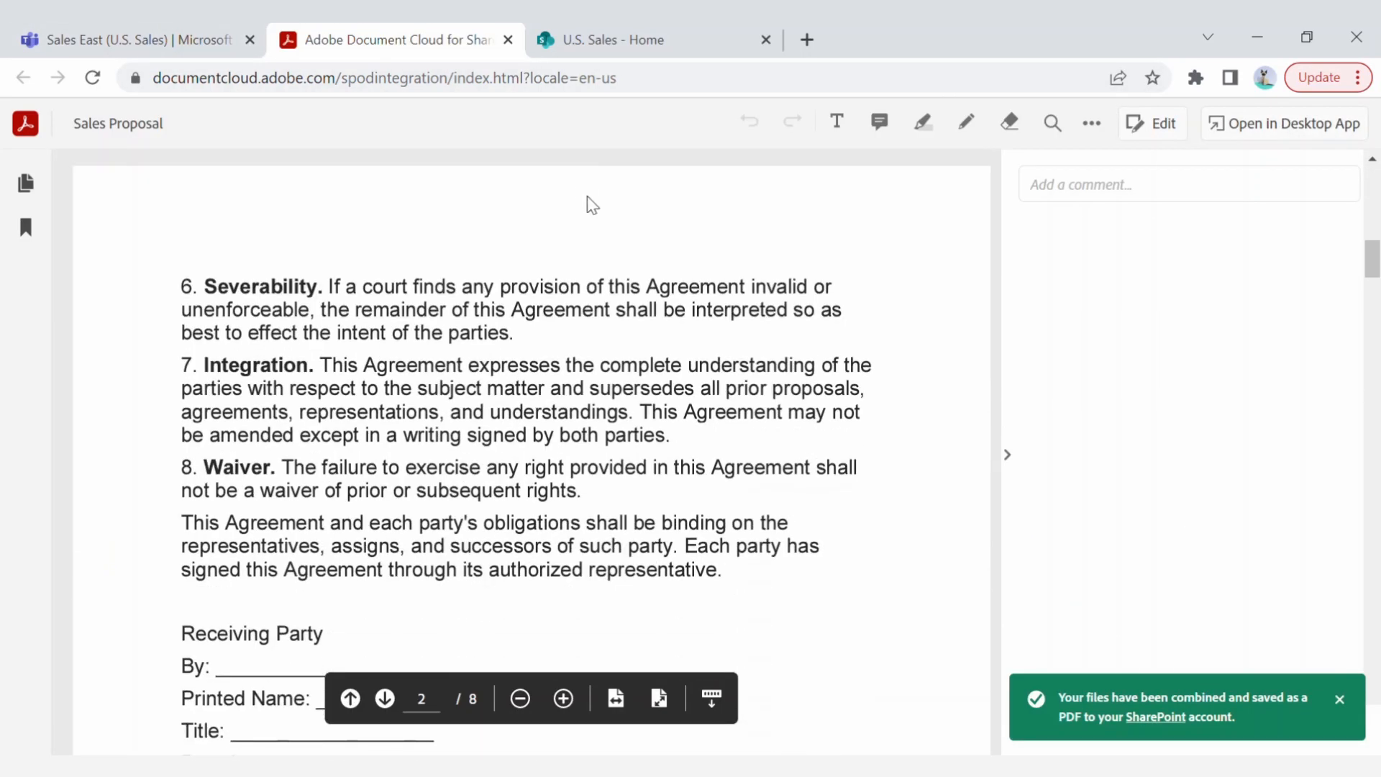
{"action": "scroll", "coordinate": [598, 251], "scroll_direction": "down", "scroll_amount": 11}
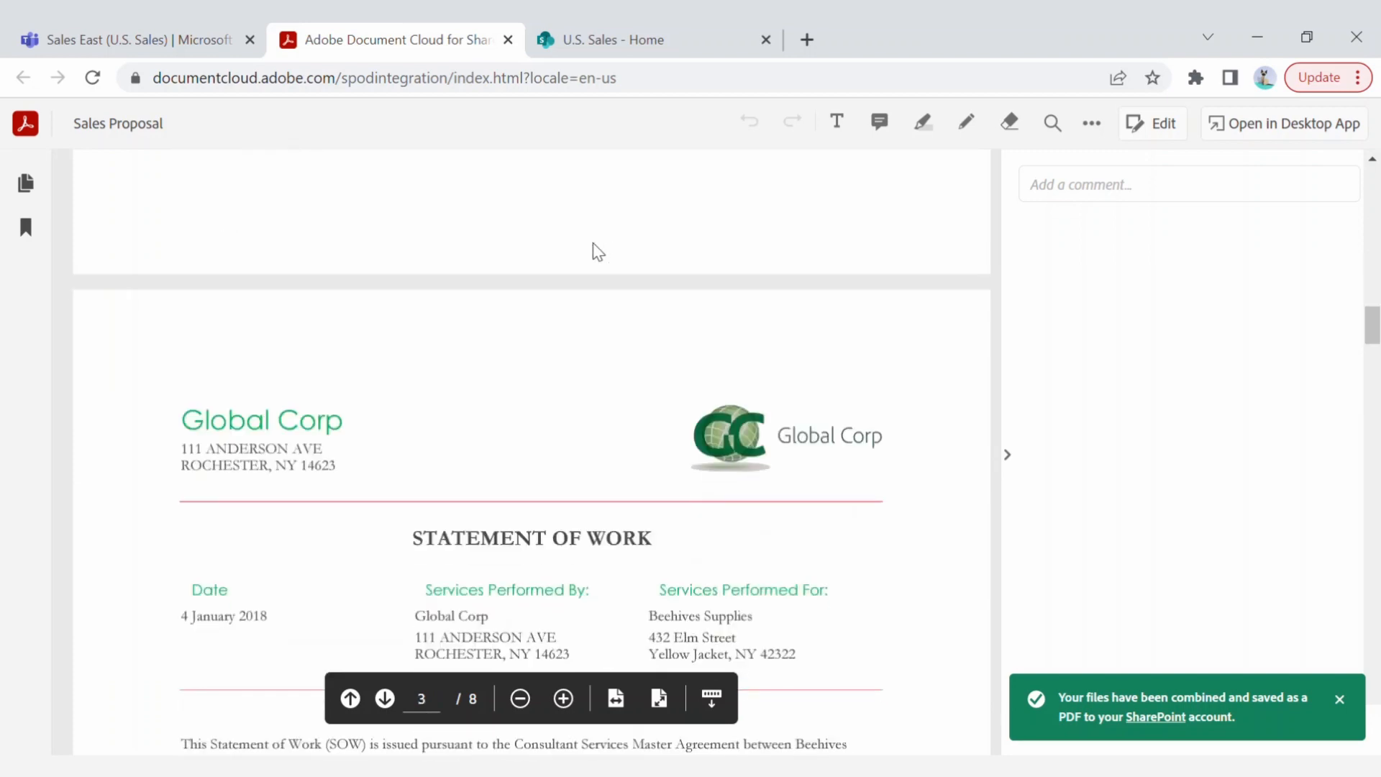
{"action": "scroll", "coordinate": [596, 250], "scroll_direction": "down", "scroll_amount": 20}
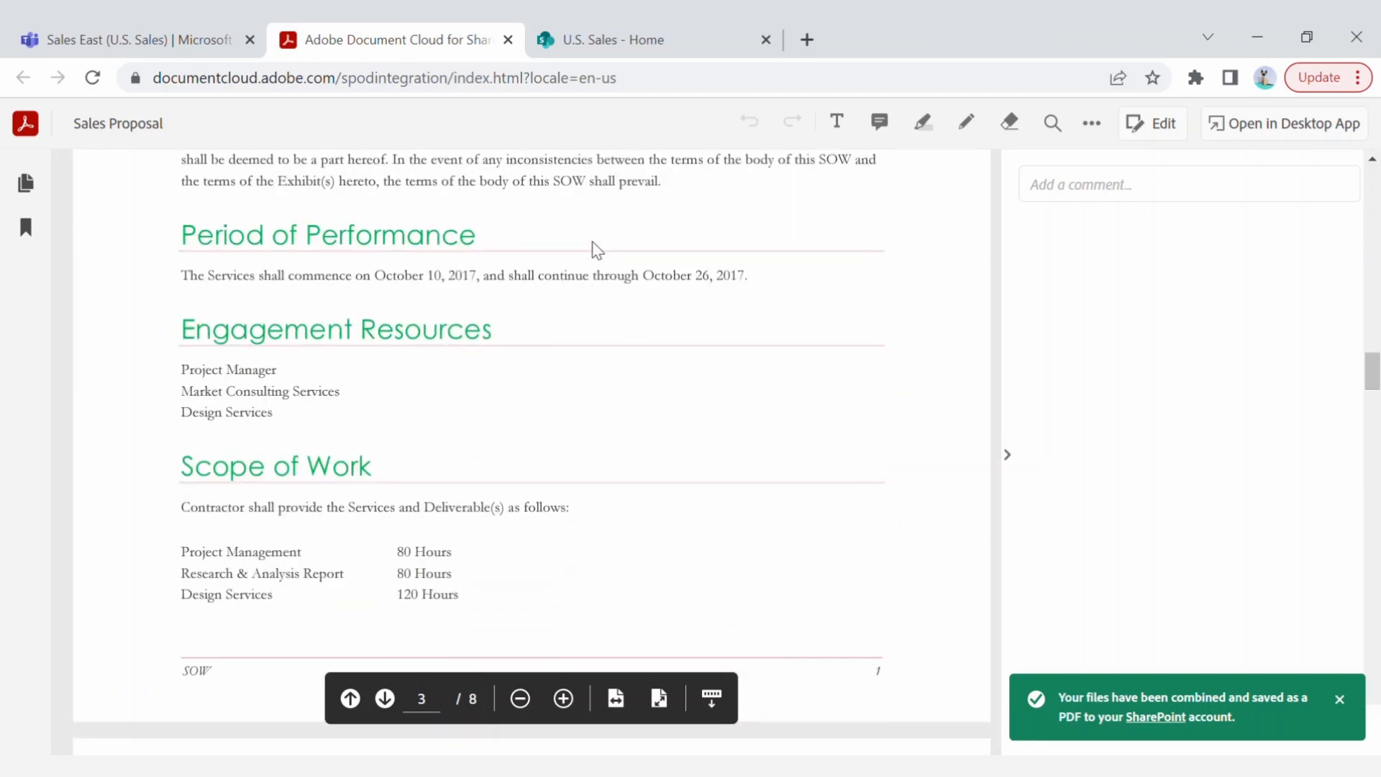
{"action": "scroll", "coordinate": [596, 249], "scroll_direction": "down", "scroll_amount": 18}
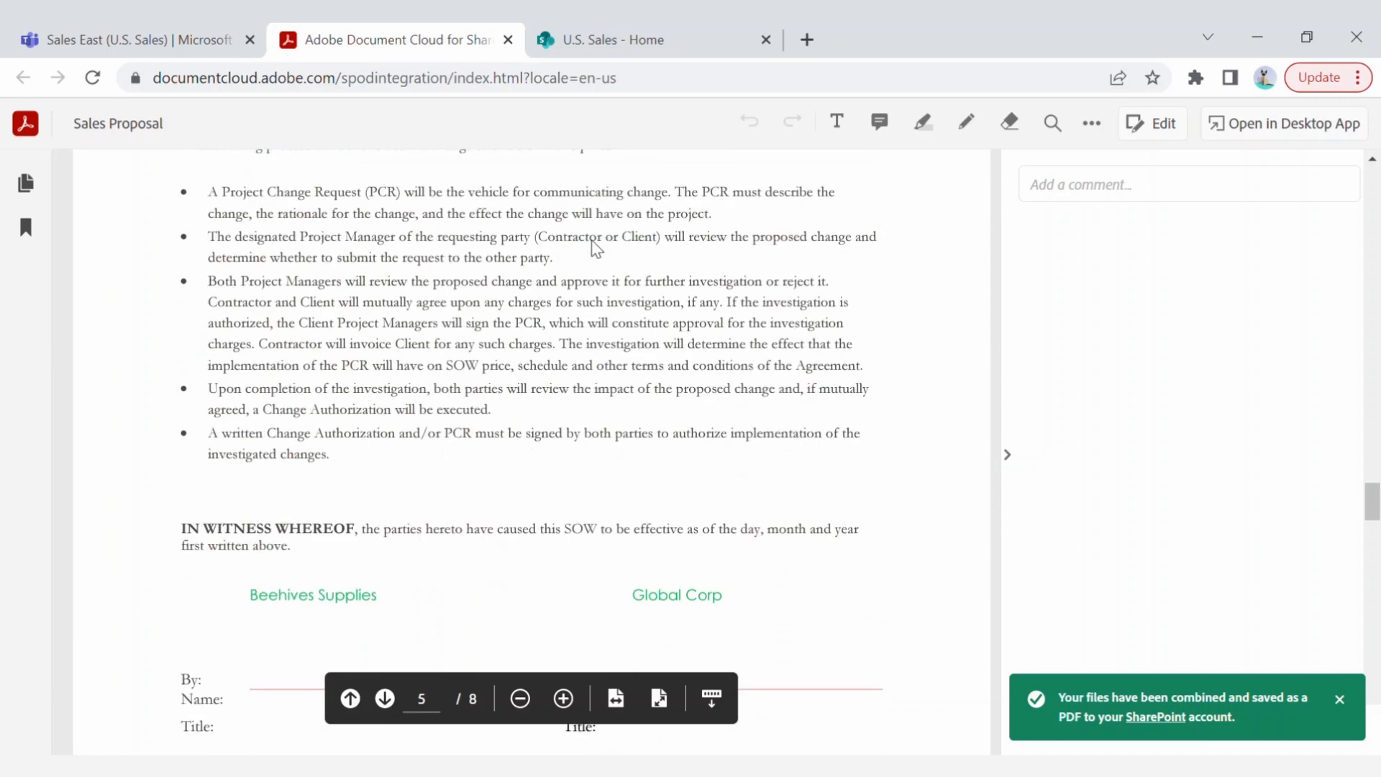
{"action": "scroll", "coordinate": [591, 239], "scroll_direction": "down", "scroll_amount": 17}
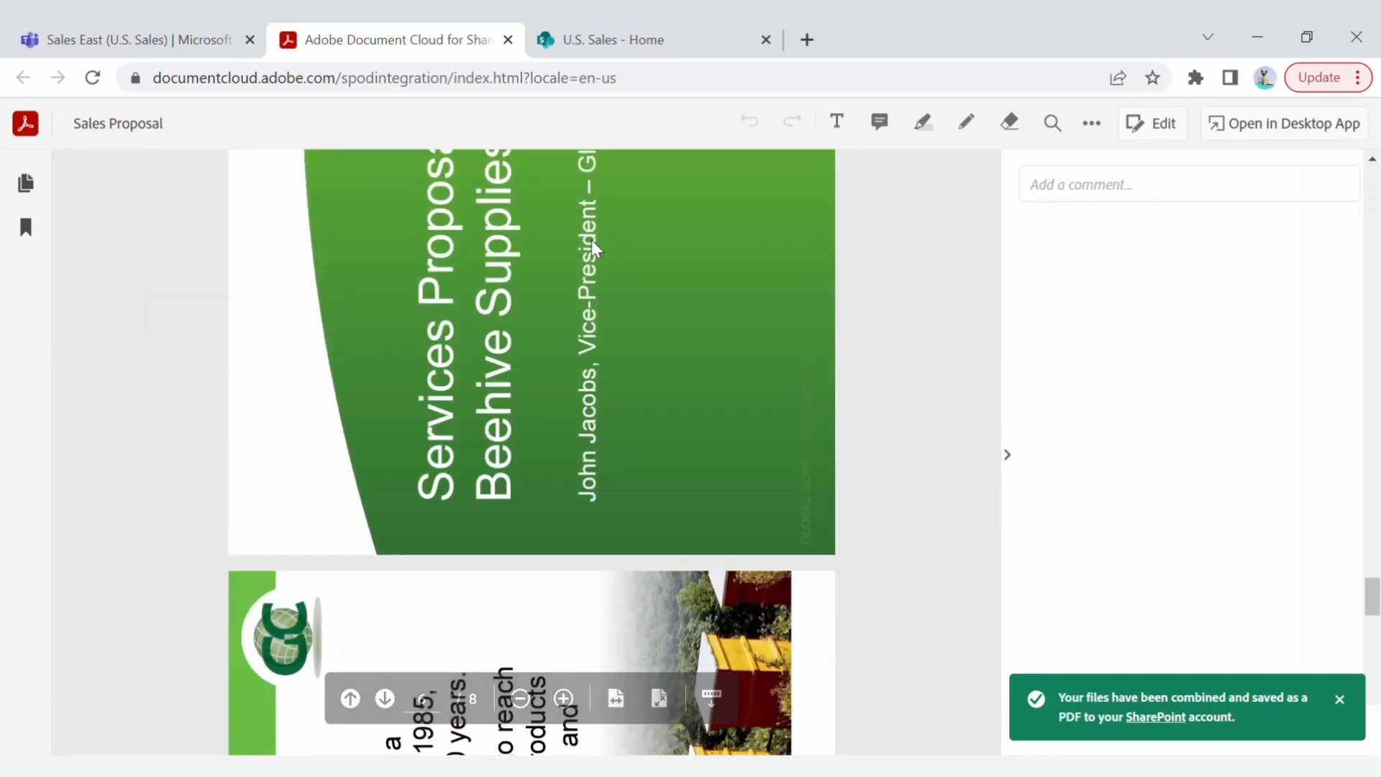
{"action": "scroll", "coordinate": [596, 250], "scroll_direction": "down", "scroll_amount": 5}
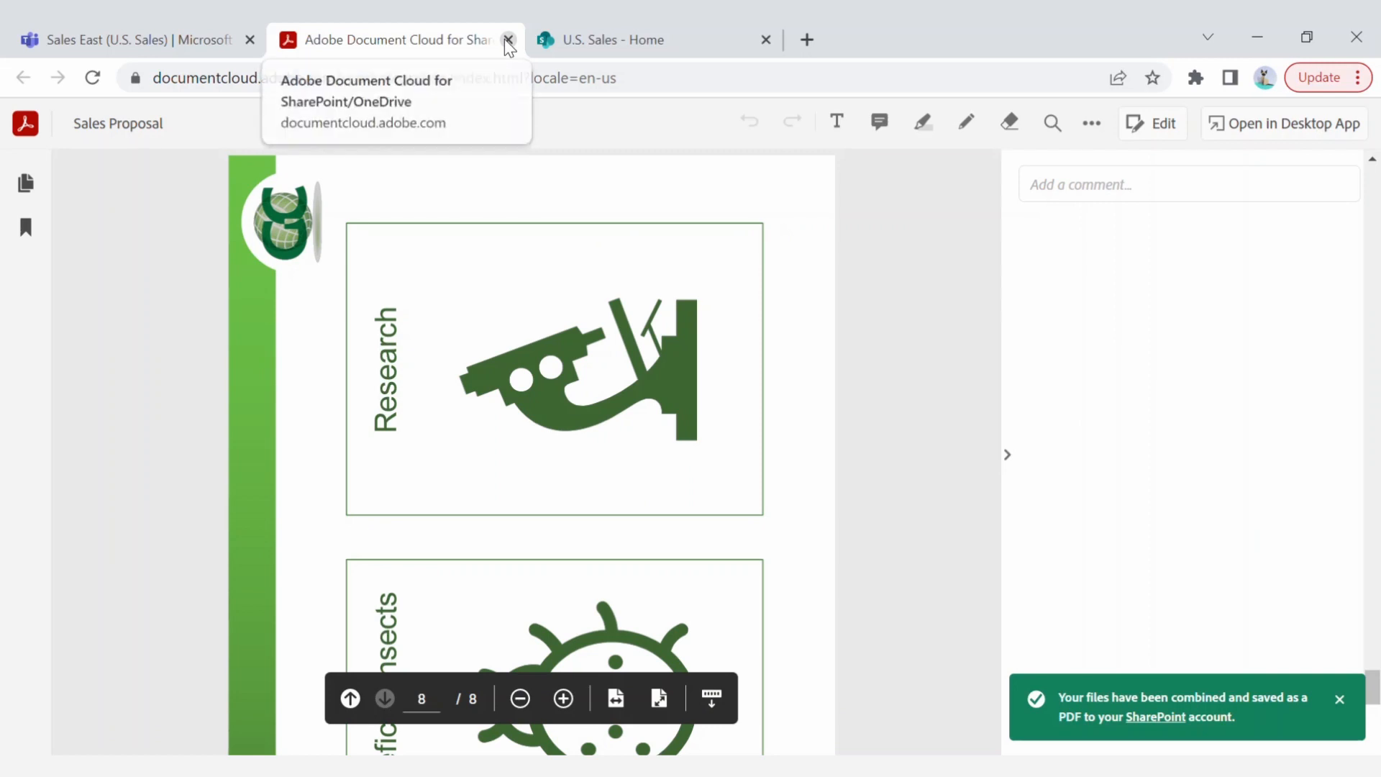
Step: Return to the Sales Docs folder in Teams and deselect the three source files
{"action": "left_click", "coordinate": [182, 37]}
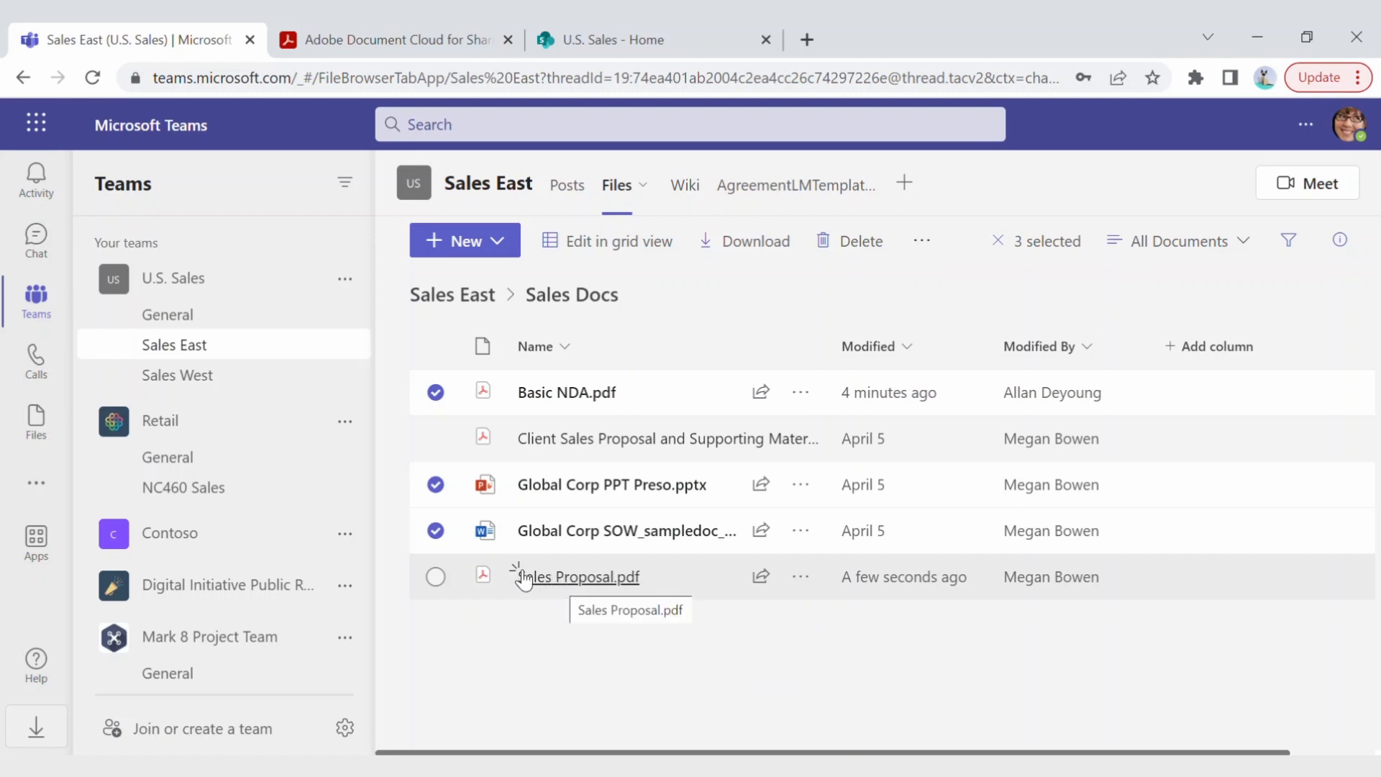
{"action": "left_click", "coordinate": [435, 531]}
{"action": "left_click", "coordinate": [435, 484]}
{"action": "left_click", "coordinate": [435, 392]}
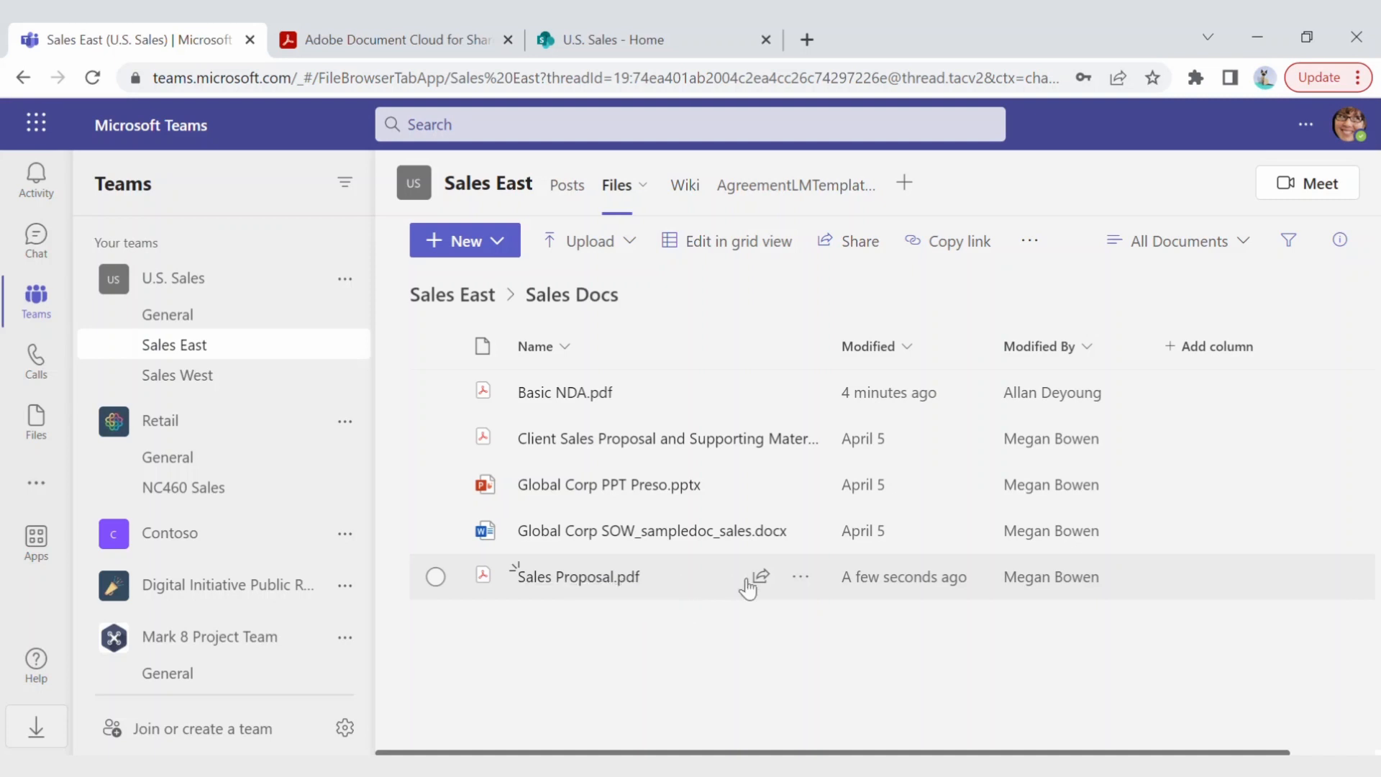
Step: Show the available file actions for Sales Proposal.pdf, including the entries further down
{"action": "left_click", "coordinate": [800, 579]}
{"action": "scroll", "coordinate": [870, 561], "scroll_direction": "down", "scroll_amount": 4}
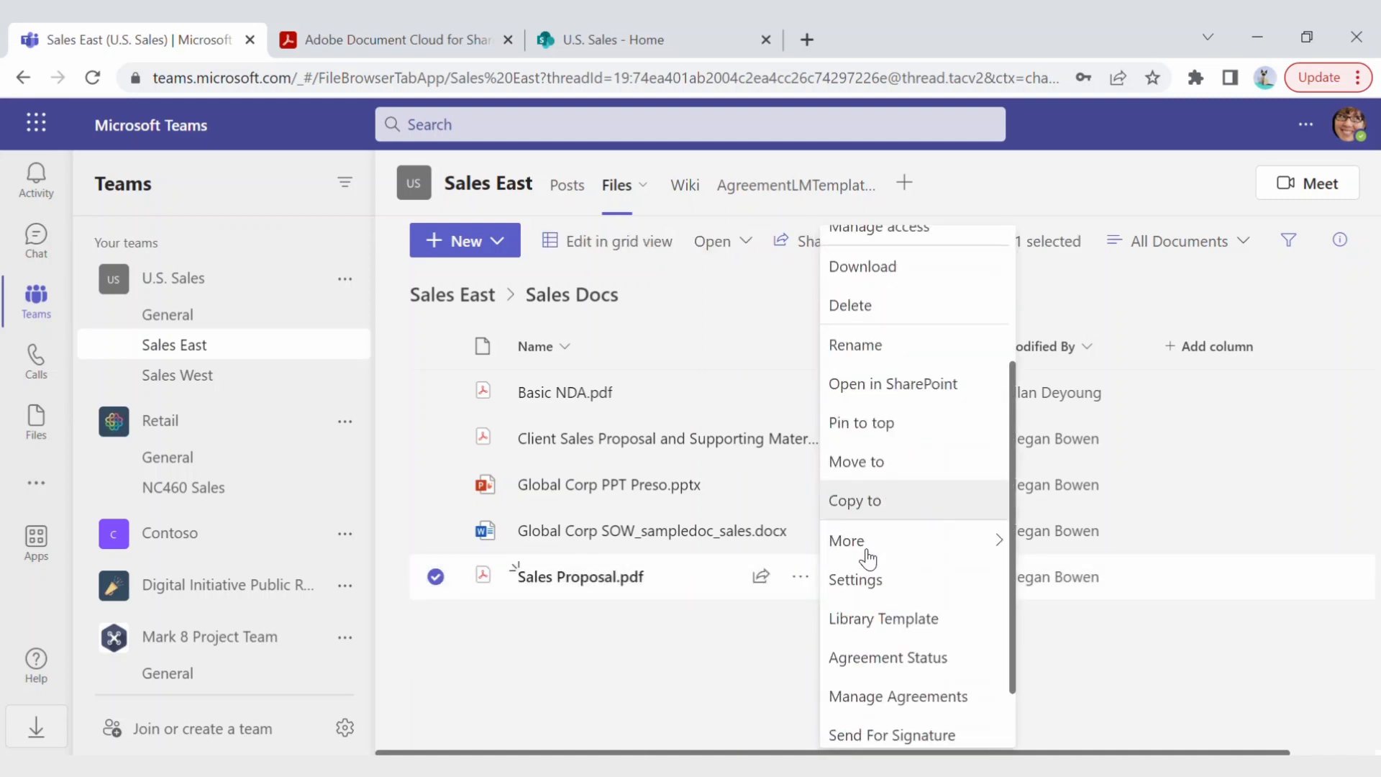